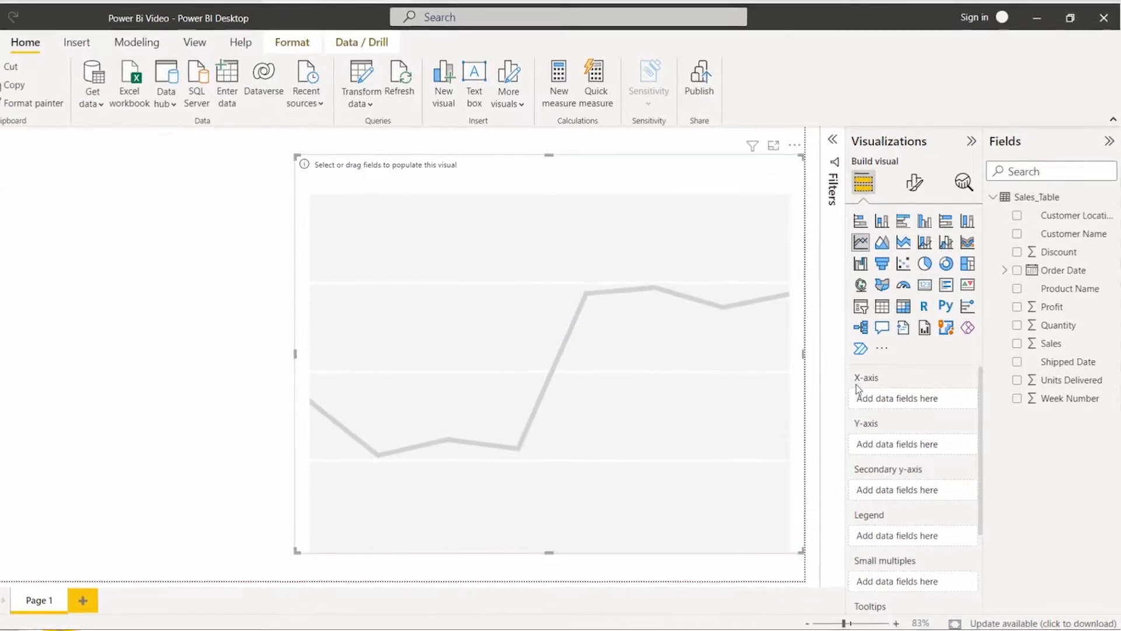
# Step: Plot Sales by Order Date in the line chart, keeping only the Month level of the date hierarchy
pyautogui.moveTo(1066, 344); pyautogui.dragTo(911, 445)
pyautogui.moveTo(1063, 269); pyautogui.dragTo(928, 403)
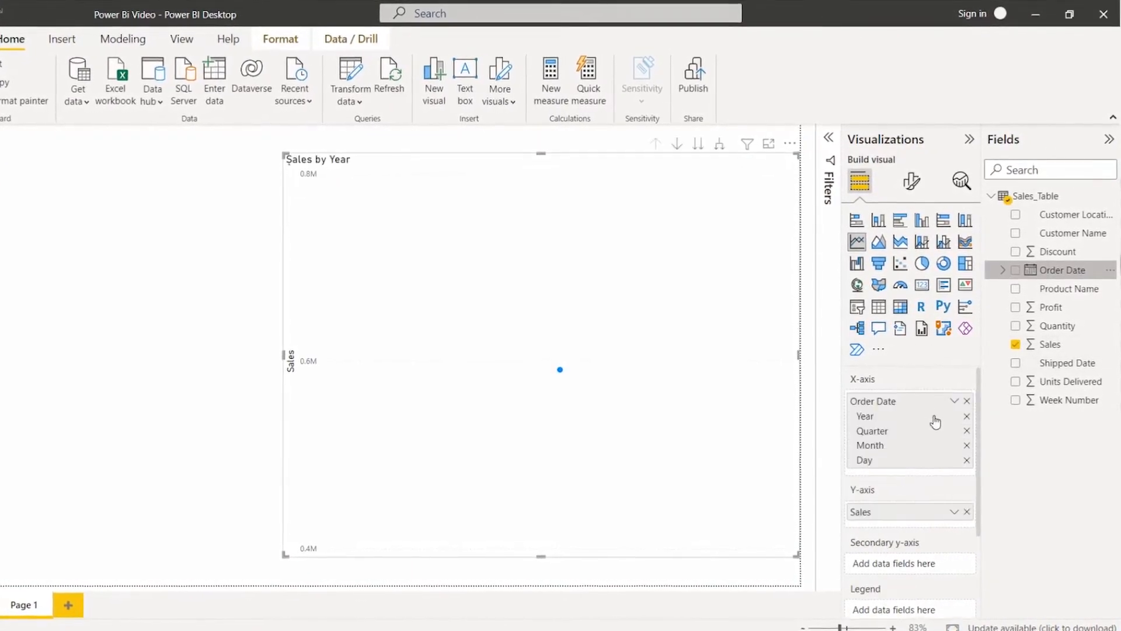
pyautogui.click(966, 461)
pyautogui.click(964, 430)
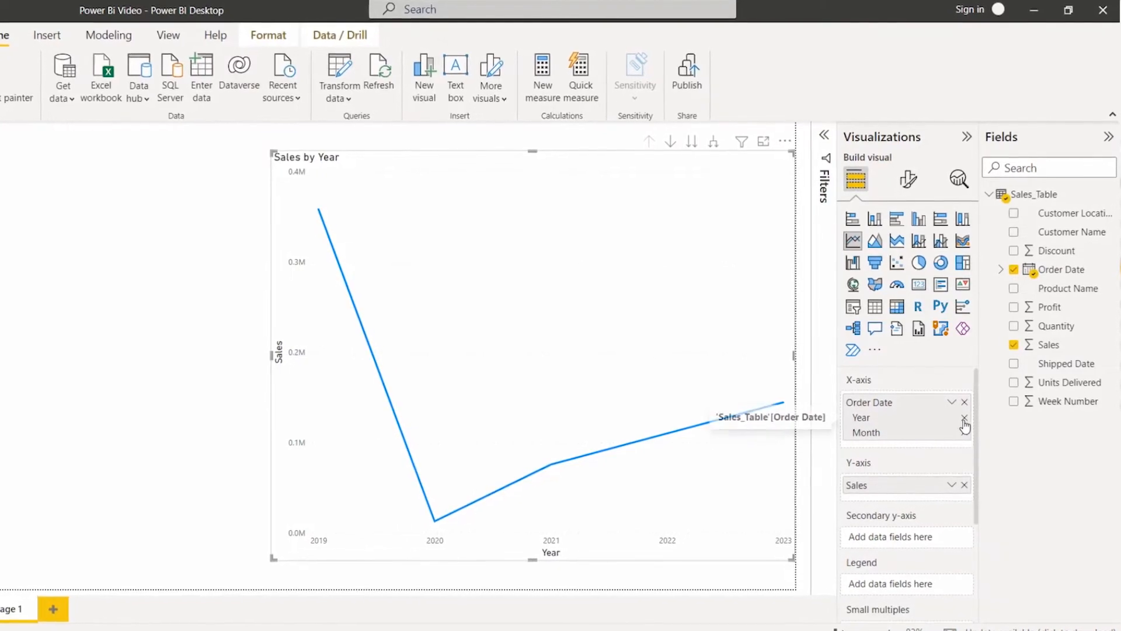
pyautogui.click(965, 419)
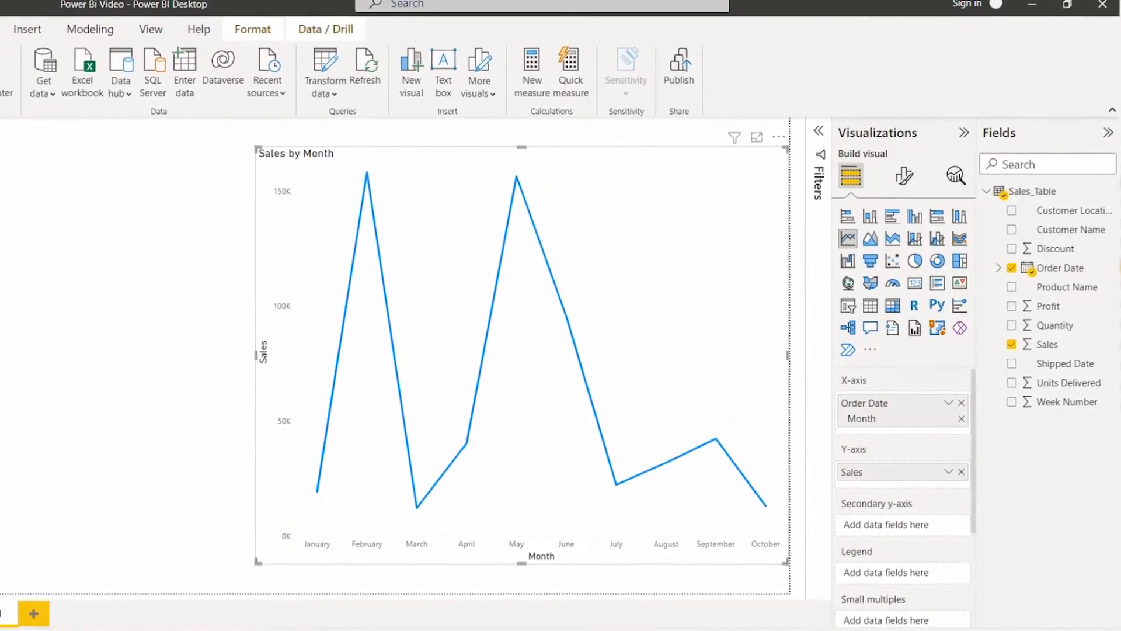
# Step: Open the line chart's formatting settings and look over the general and visual options available
pyautogui.click(902, 175)
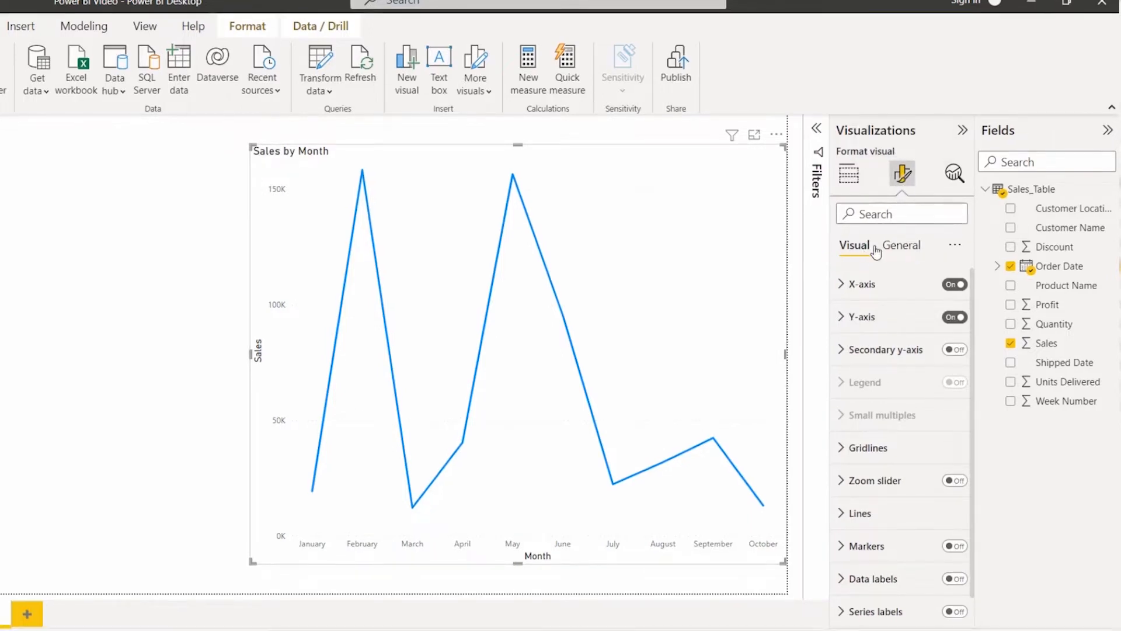
pyautogui.click(912, 247)
pyautogui.click(865, 249)
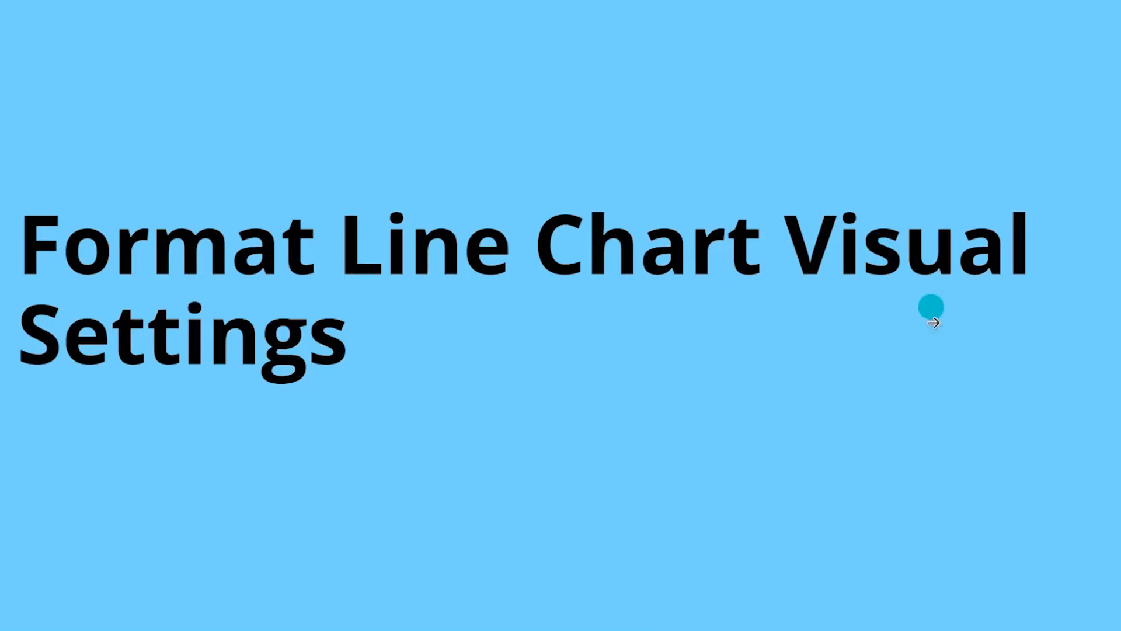
pyautogui.scroll(-1, 875, 438)
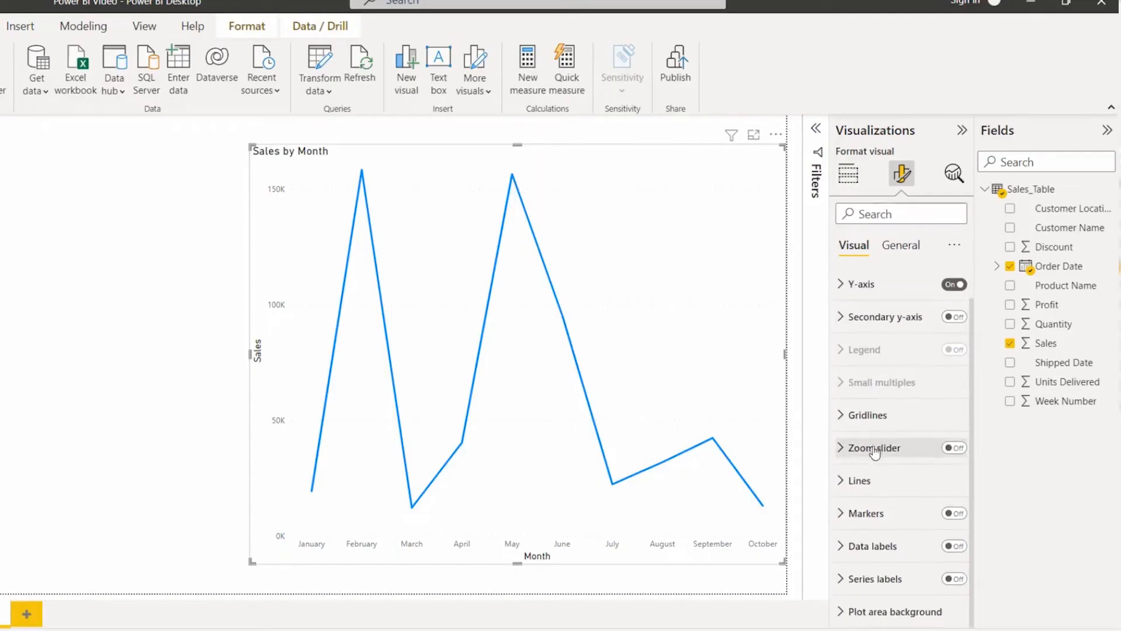
pyautogui.scroll(1, 876, 445)
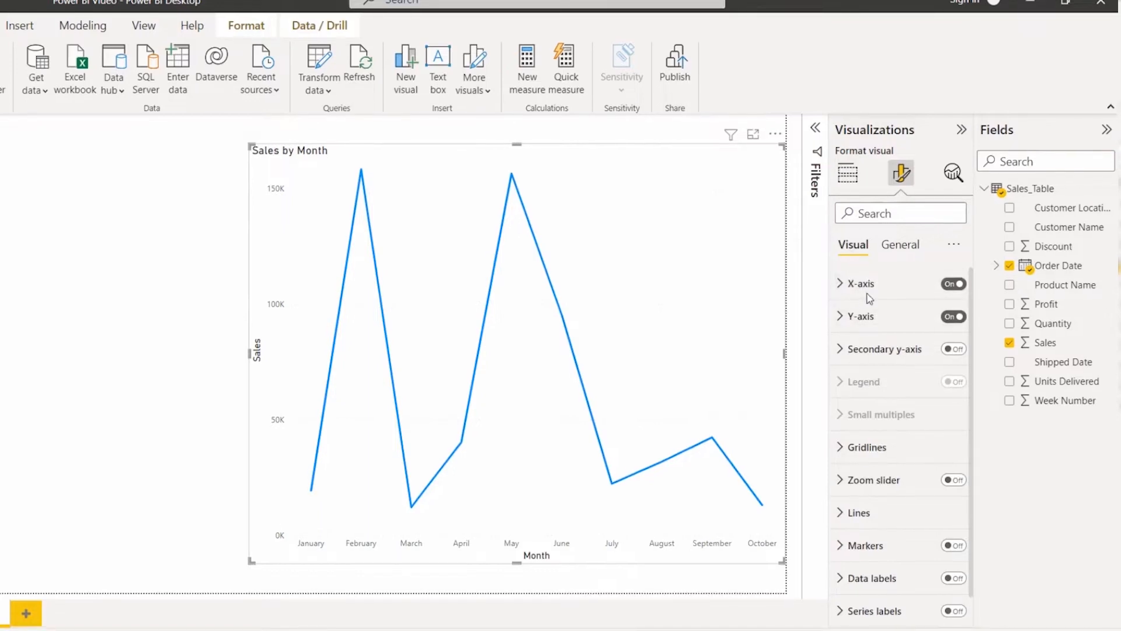
# Step: Turn the chart's X-axis off and back on, and look over its detailed settings
pyautogui.click(946, 289)
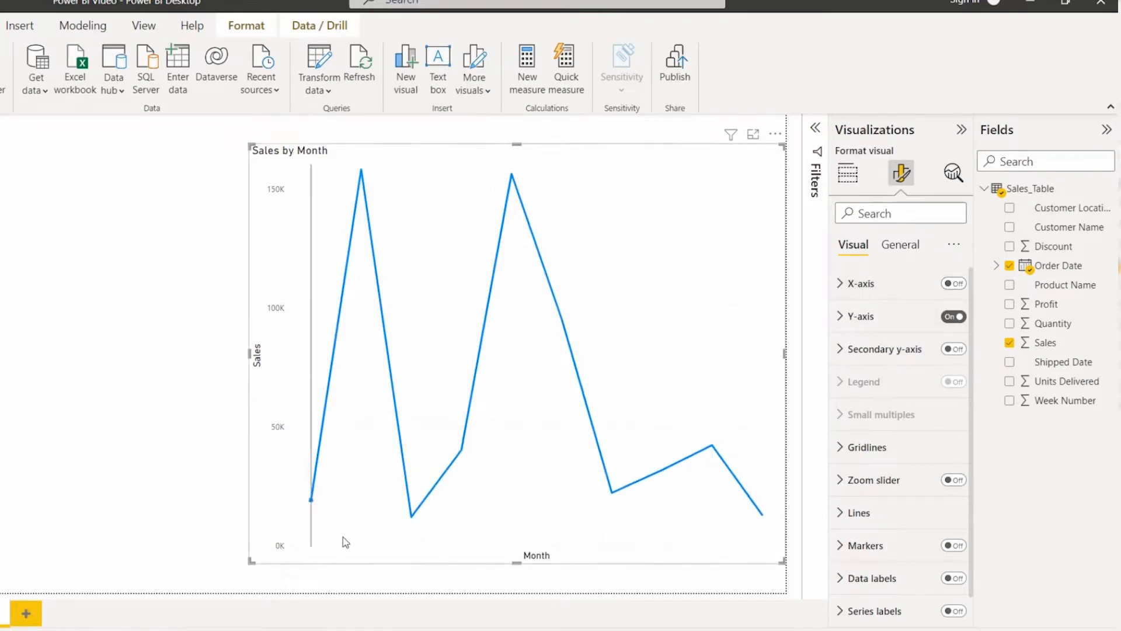
pyautogui.click(952, 287)
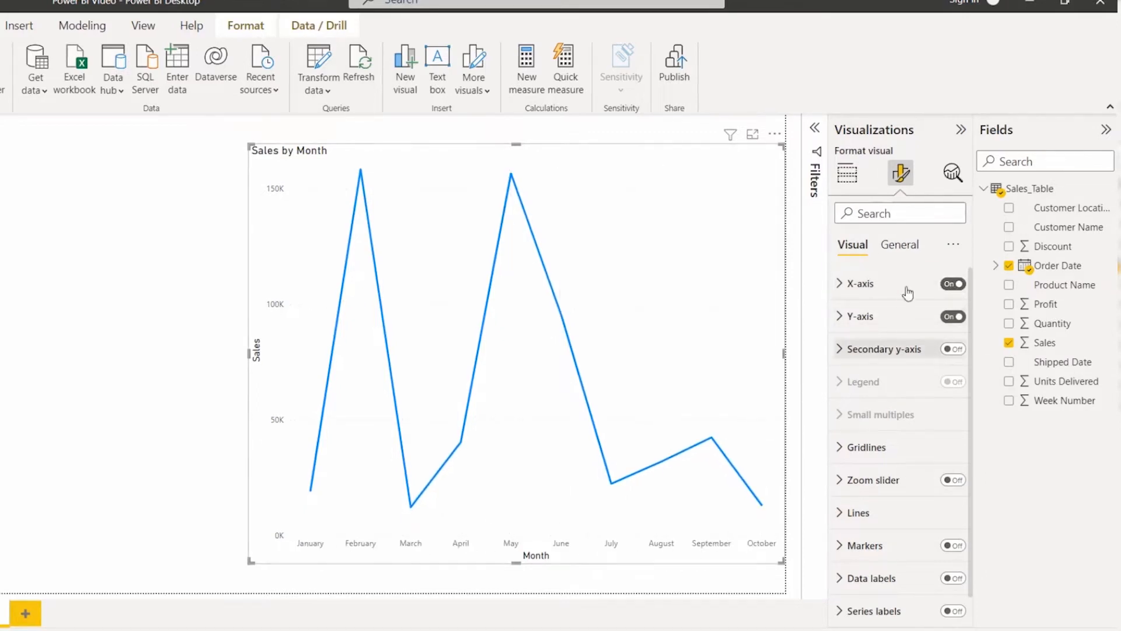
pyautogui.click(850, 285)
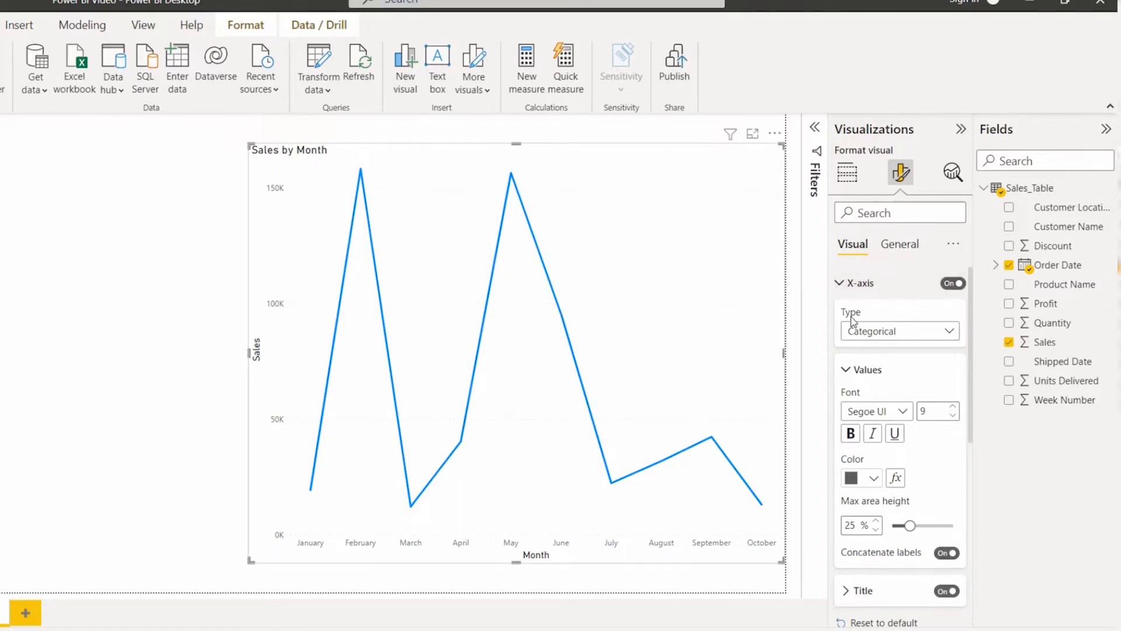
pyautogui.scroll(-1, 852, 416)
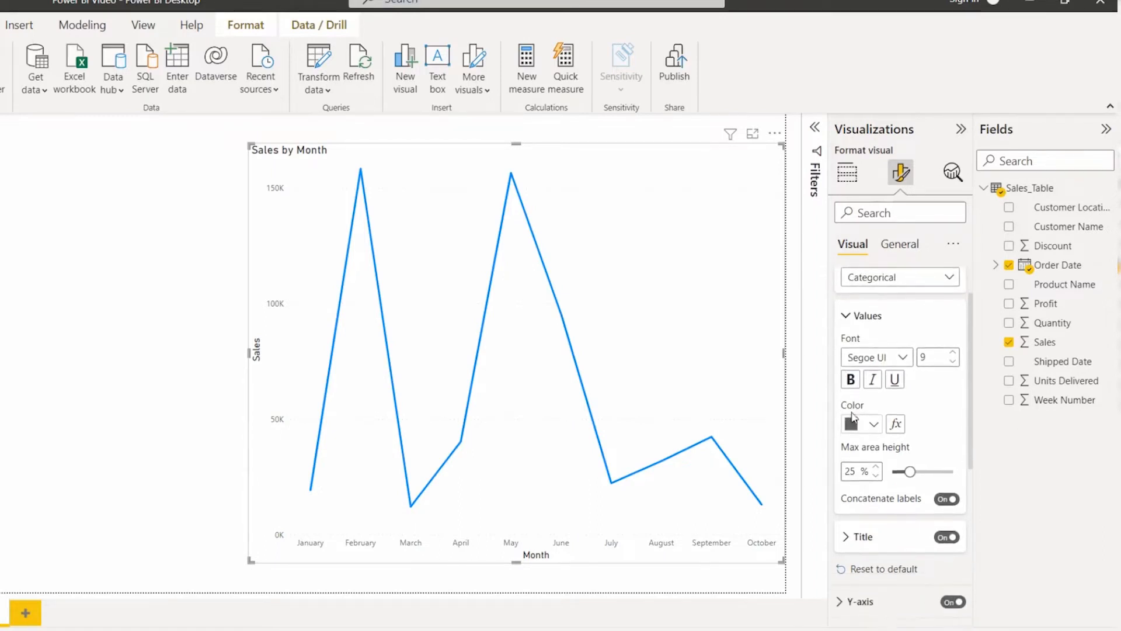
pyautogui.scroll(1, 859, 330)
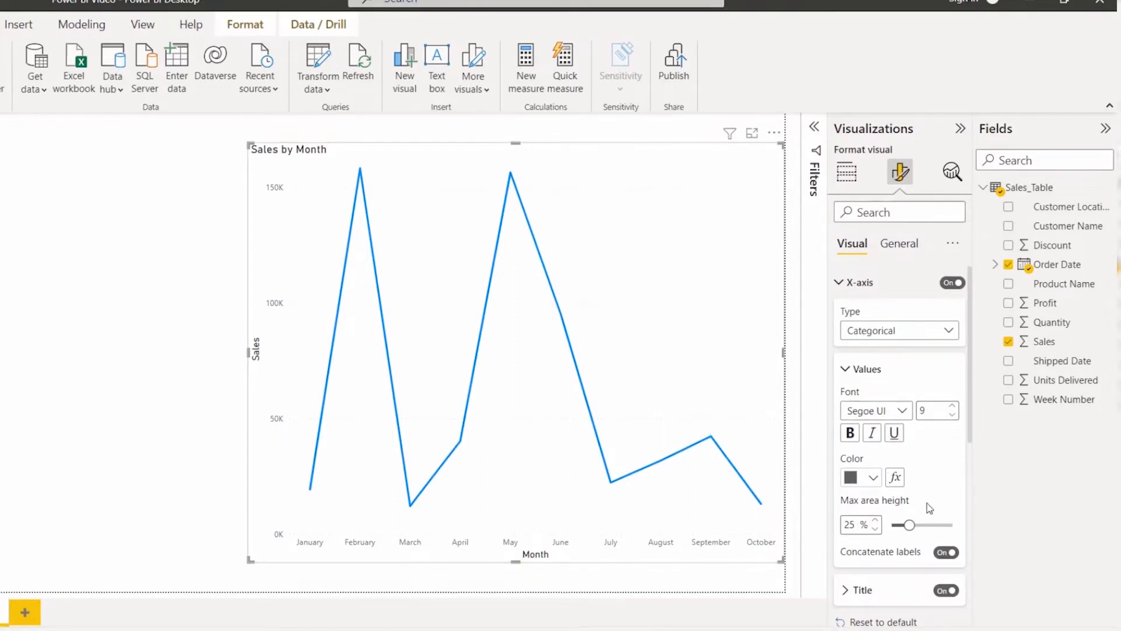
# Step: Set the X-axis value labels' font size to 12 and widen the line chart toward the left of the page
pyautogui.click(883, 413)
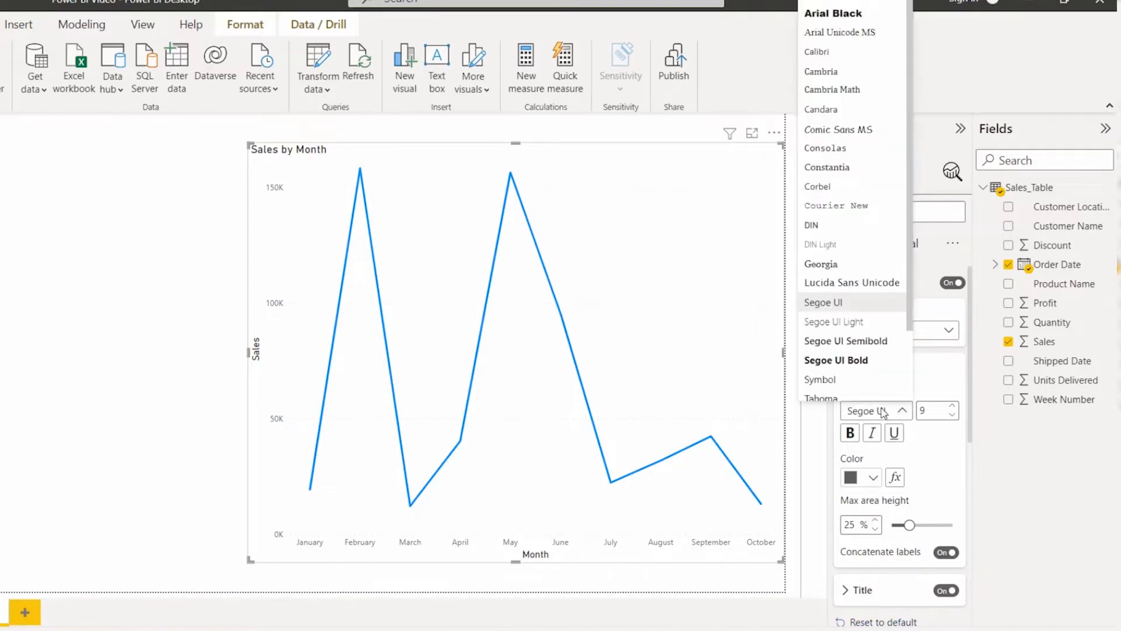
pyautogui.click(882, 413)
pyautogui.click(952, 406)
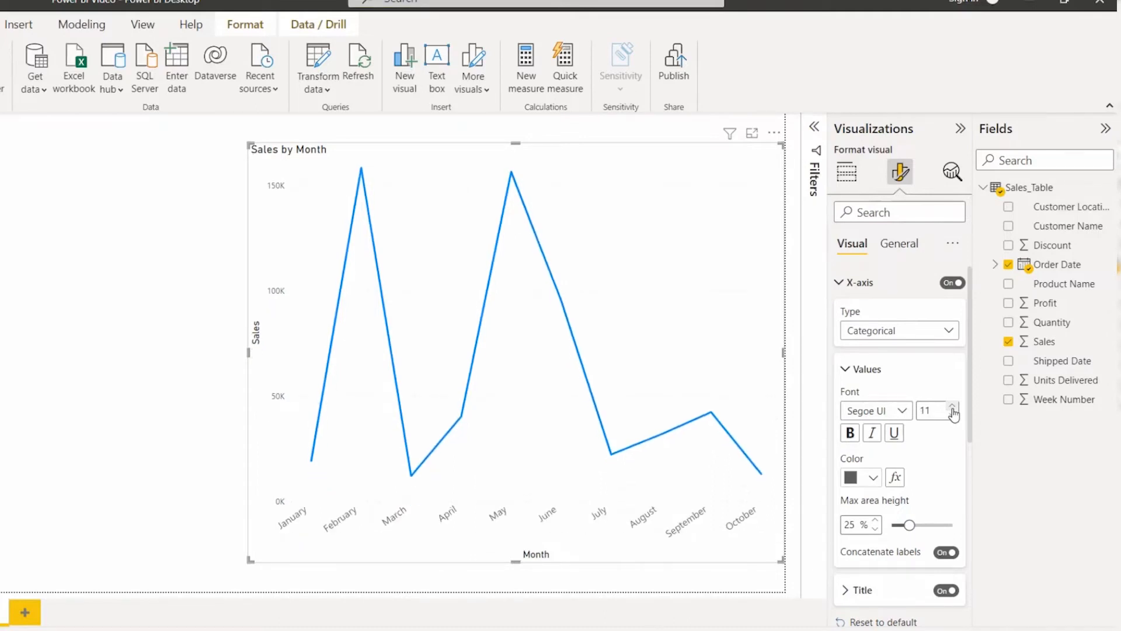
pyautogui.click(952, 407)
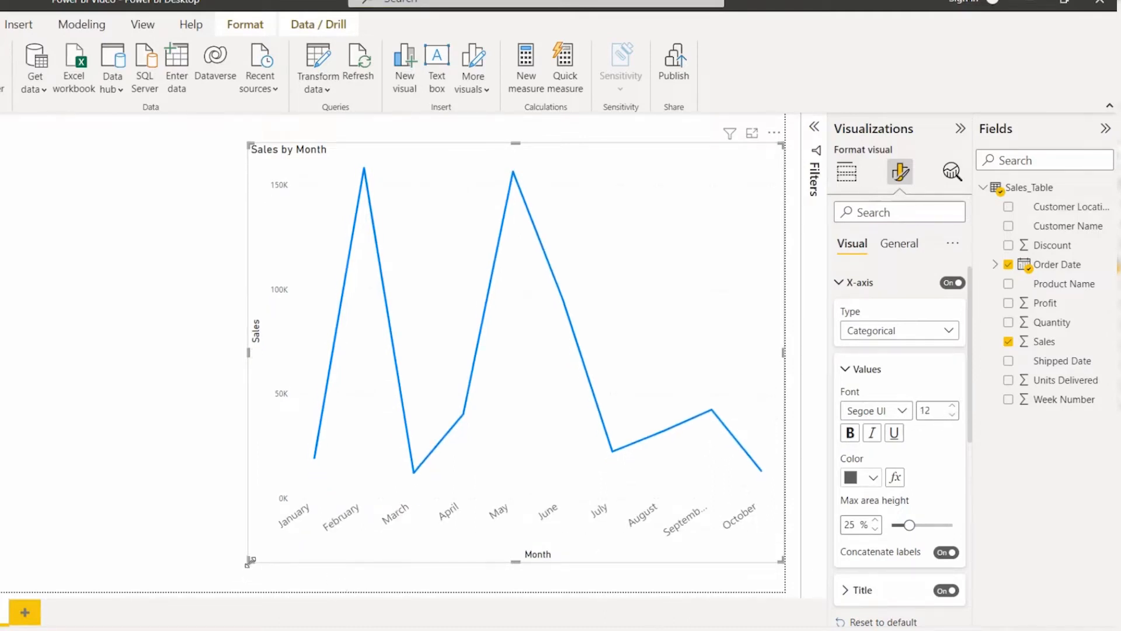
pyautogui.moveTo(250, 561); pyautogui.dragTo(143, 550)
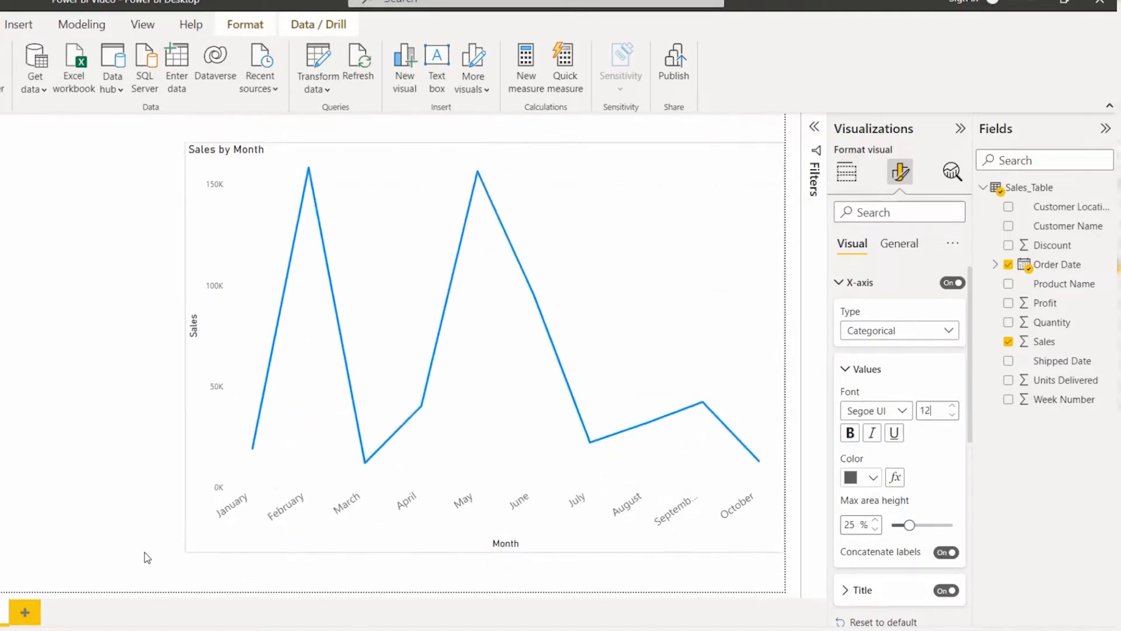
# Step: Color the X-axis value labels dark purple, using Theme color 4, 25% darker
pyautogui.click(850, 477)
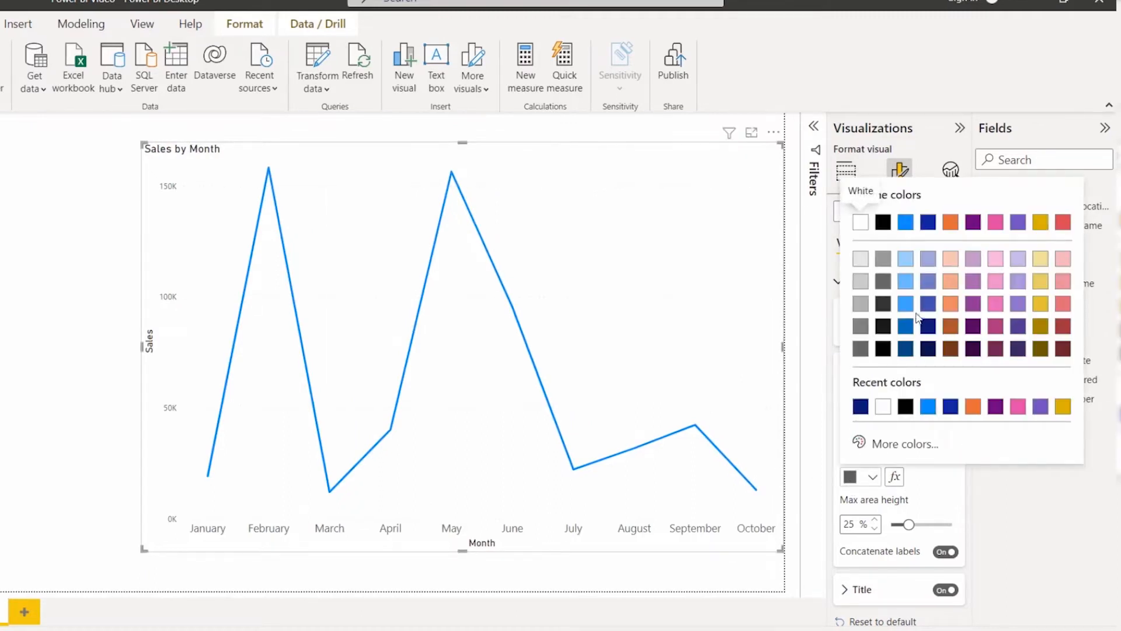
pyautogui.click(974, 326)
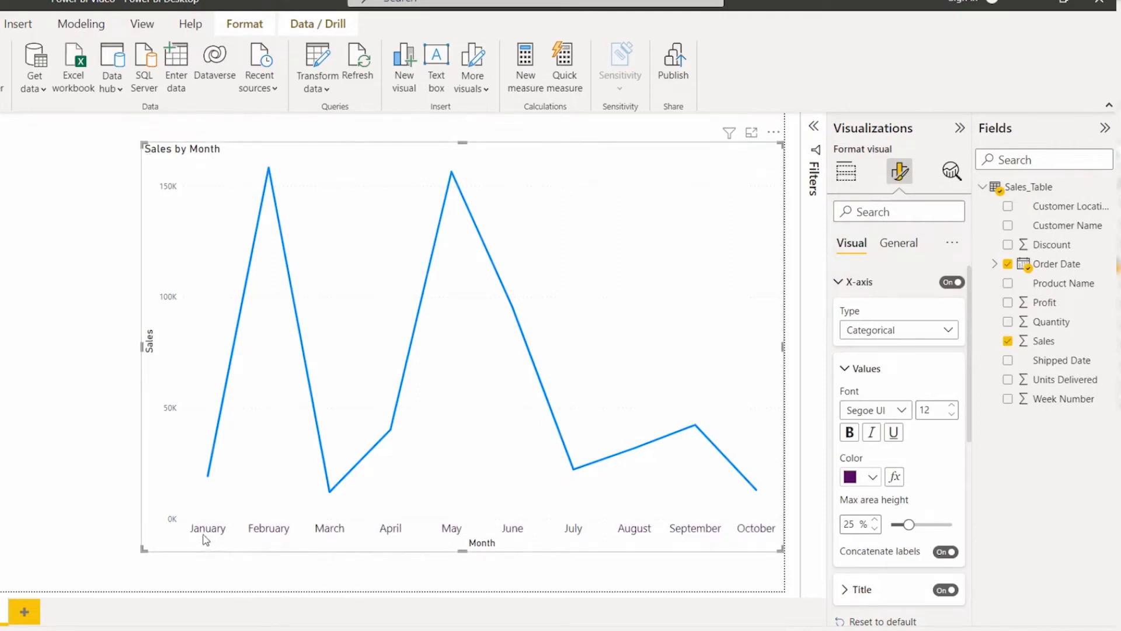
pyautogui.click(907, 525)
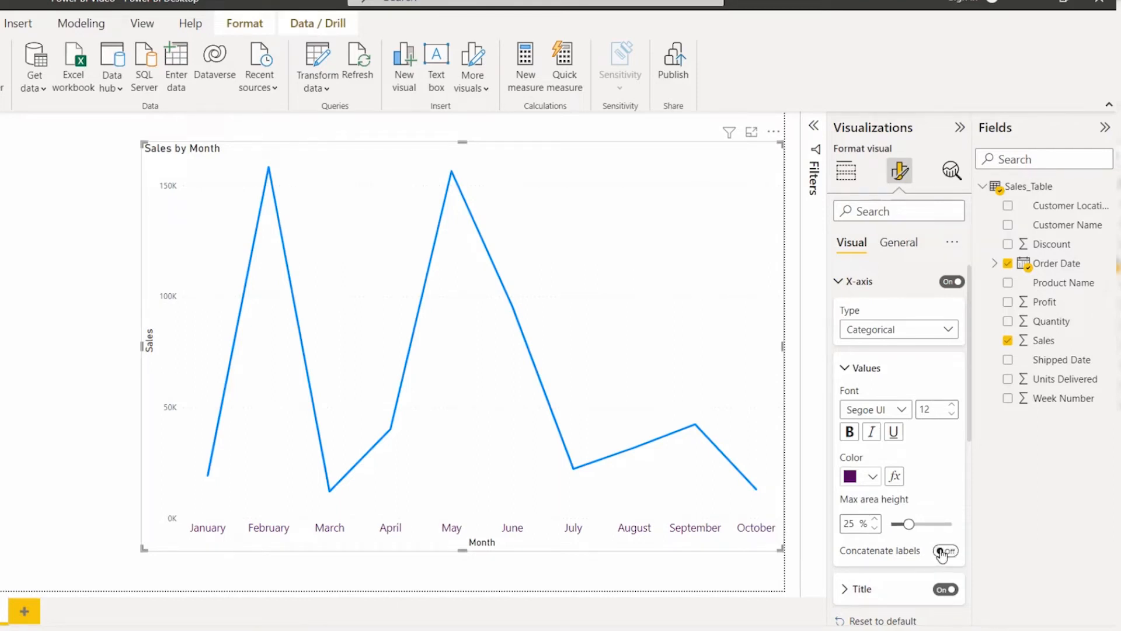
# Step: Expand the X-axis title settings and turn the title off and back on
pyautogui.scroll(-1, 905, 570)
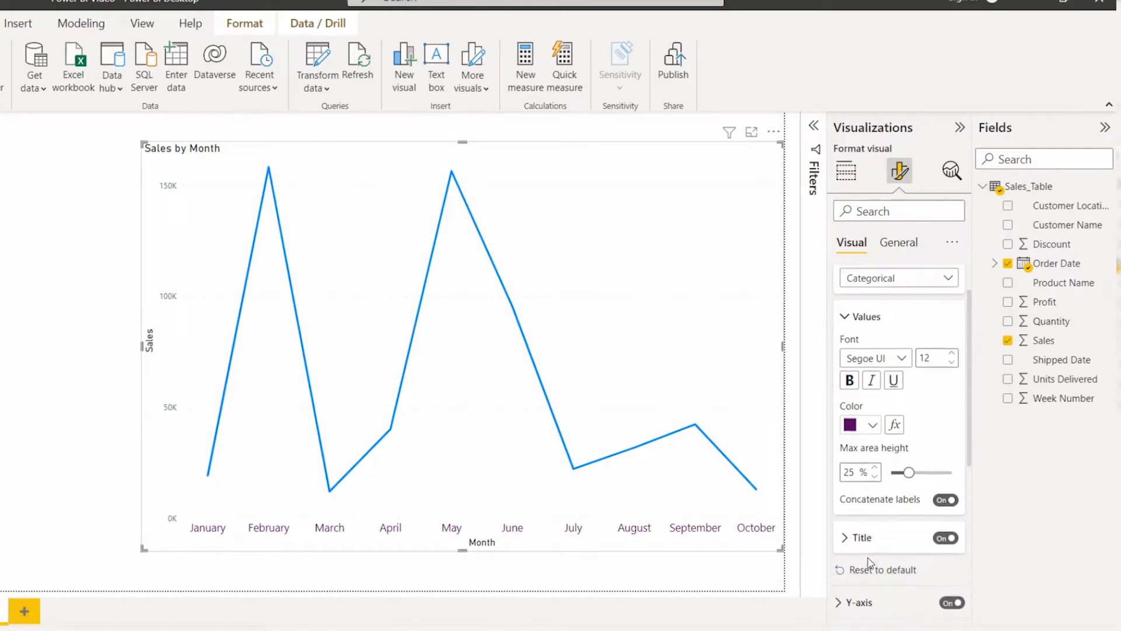
pyautogui.click(871, 533)
pyautogui.scroll(-1, 871, 525)
pyautogui.scroll(-2, 871, 525)
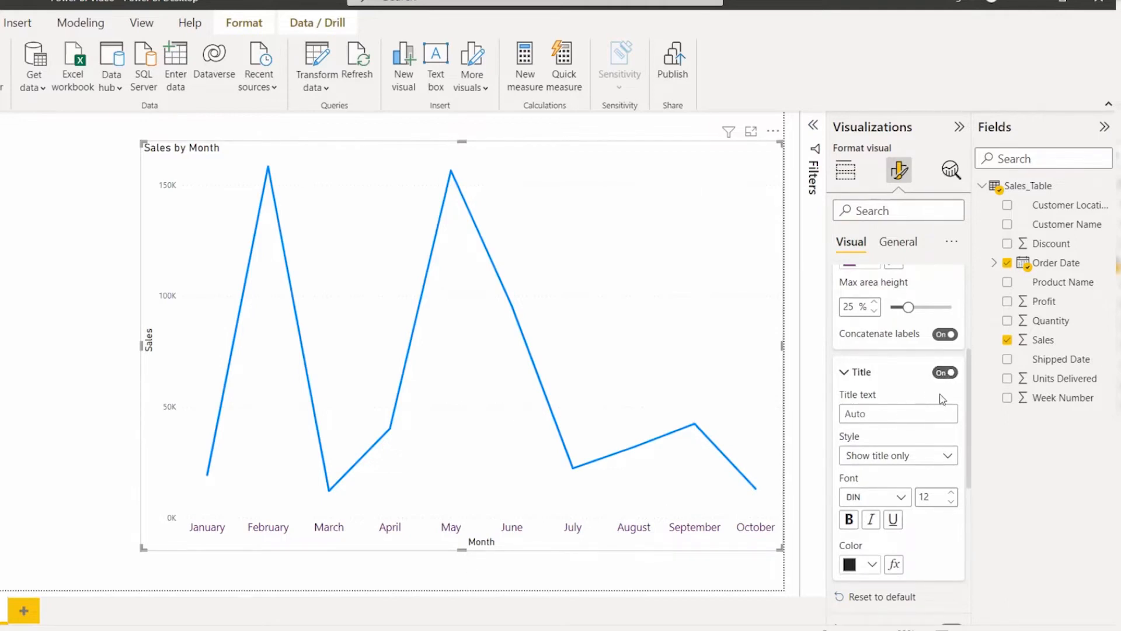
pyautogui.click(945, 372)
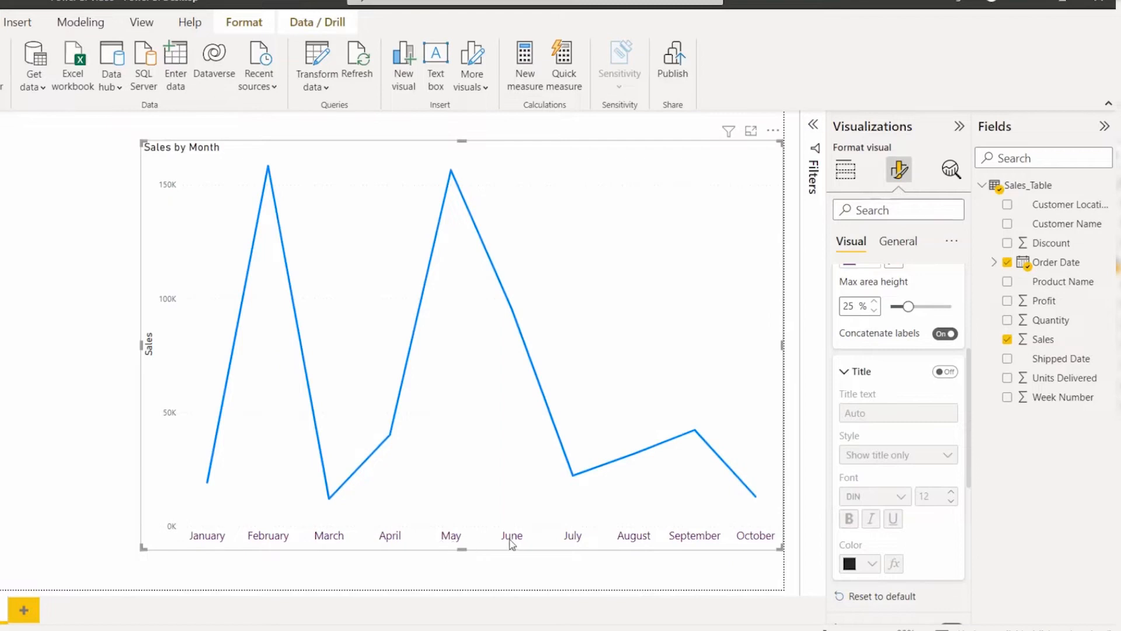
pyautogui.click(940, 375)
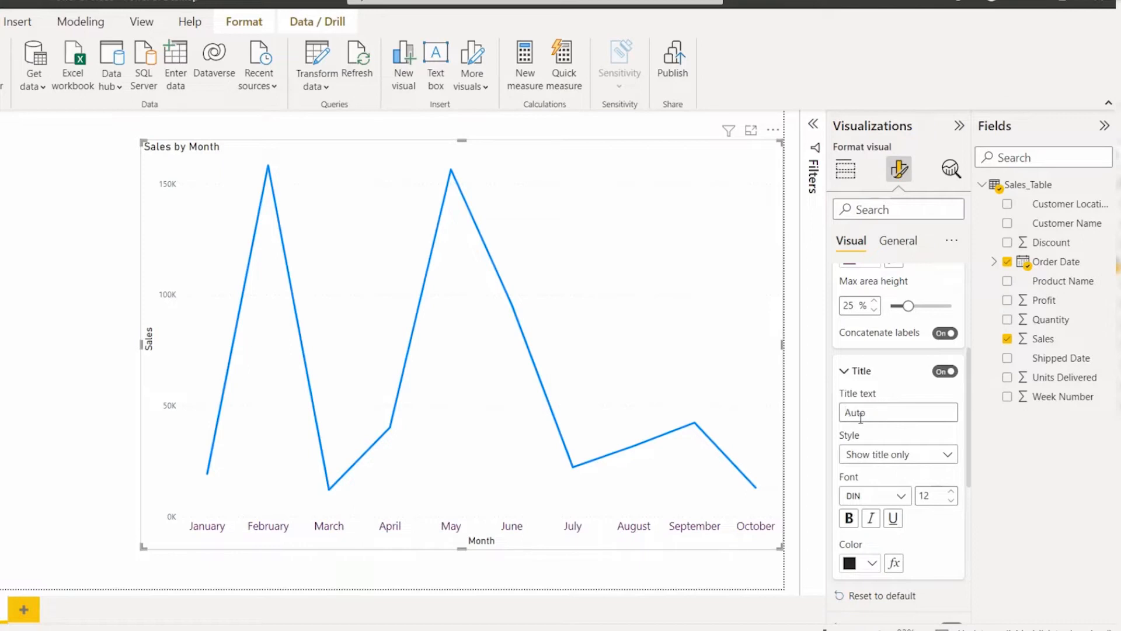
# Step: Set the X-axis title text to "Sales Month"
pyautogui.write('les Month')
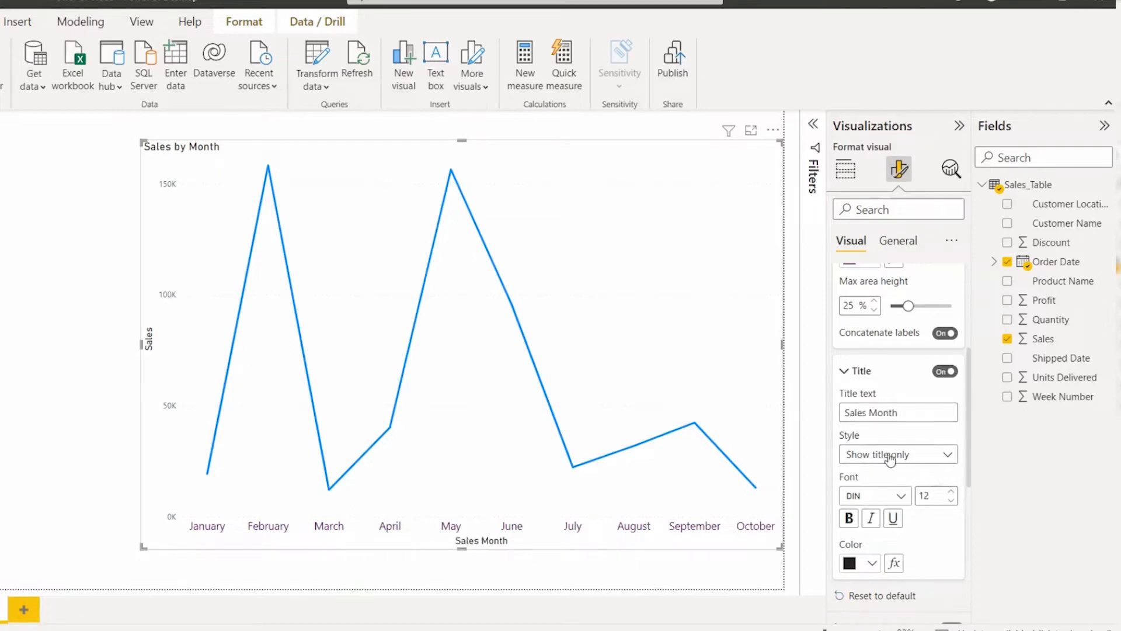
pyautogui.moveTo(847, 413); pyautogui.dragTo(902, 409)
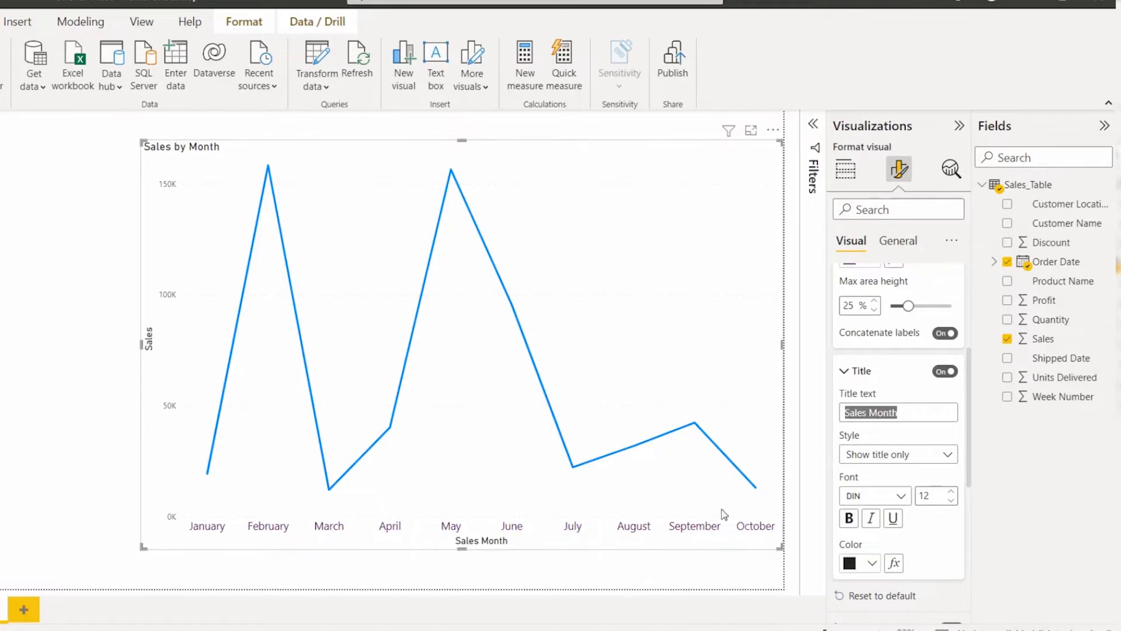
pyautogui.moveTo(452, 541); pyautogui.dragTo(507, 548)
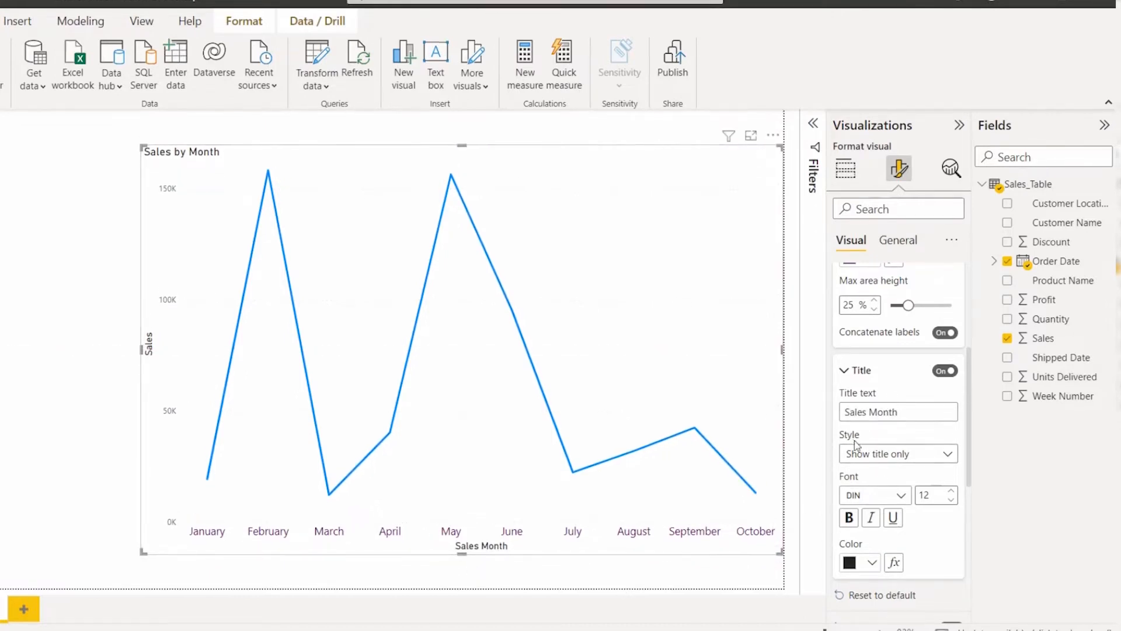
# Step: Format the X-axis title with font size 17 and a light blue color, keeping the DIN font and the "Show title only" style
pyautogui.click(865, 458)
pyautogui.click(862, 472)
pyautogui.scroll(-2, 912, 451)
pyautogui.click(862, 446)
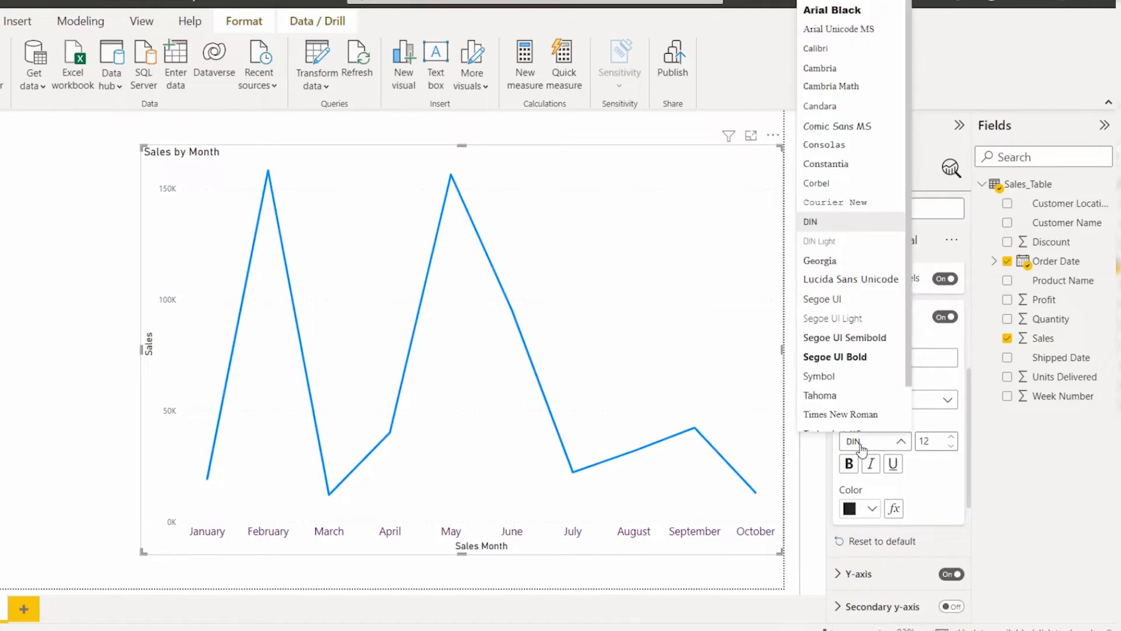
pyautogui.click(861, 447)
pyautogui.click(951, 436)
pyautogui.click(951, 437)
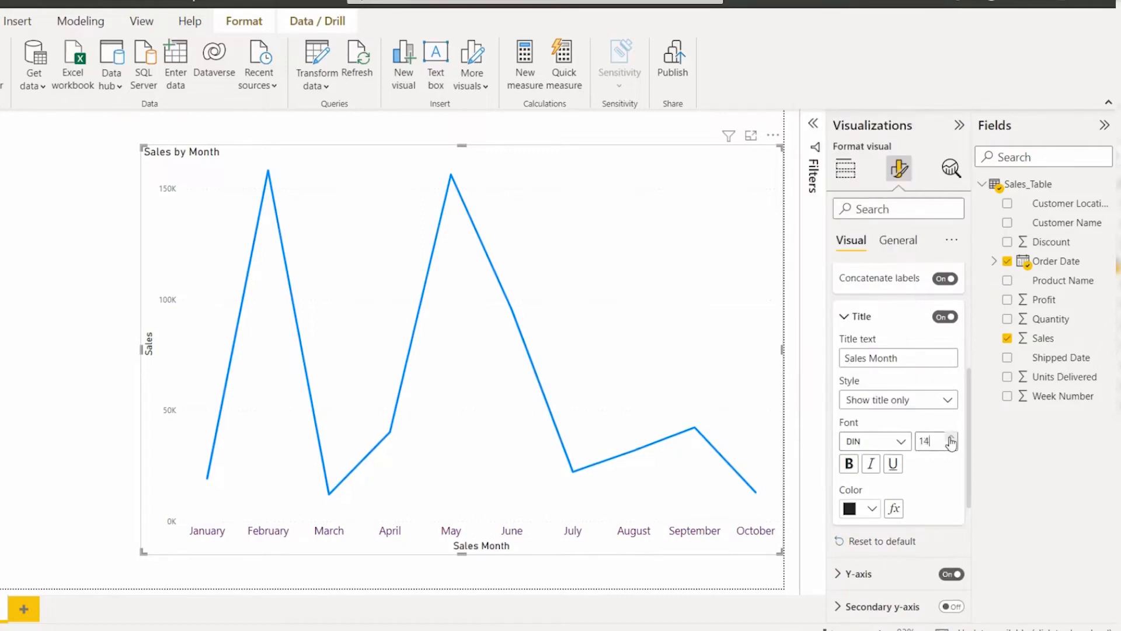
pyautogui.click(951, 437)
pyautogui.click(951, 437)
pyautogui.click(951, 437)
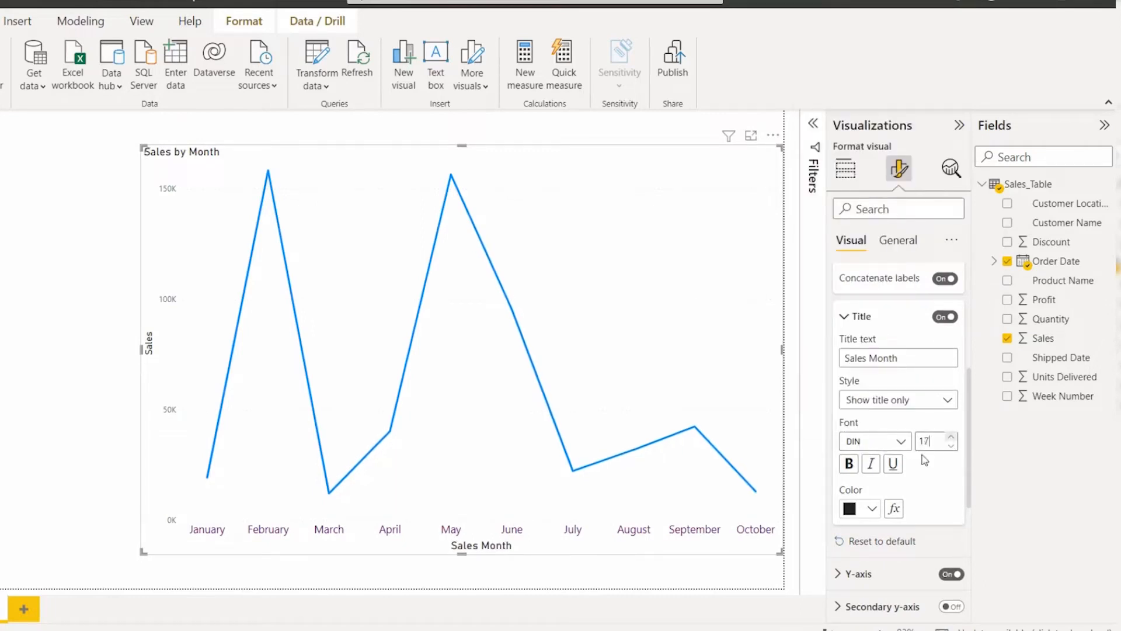
pyautogui.click(860, 510)
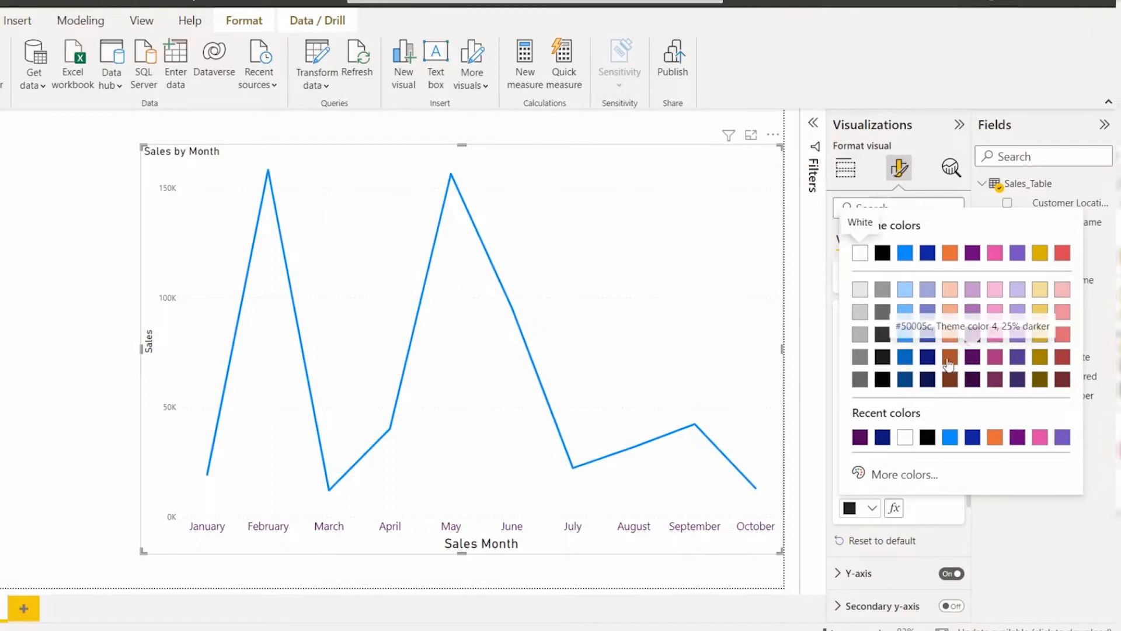
pyautogui.click(905, 335)
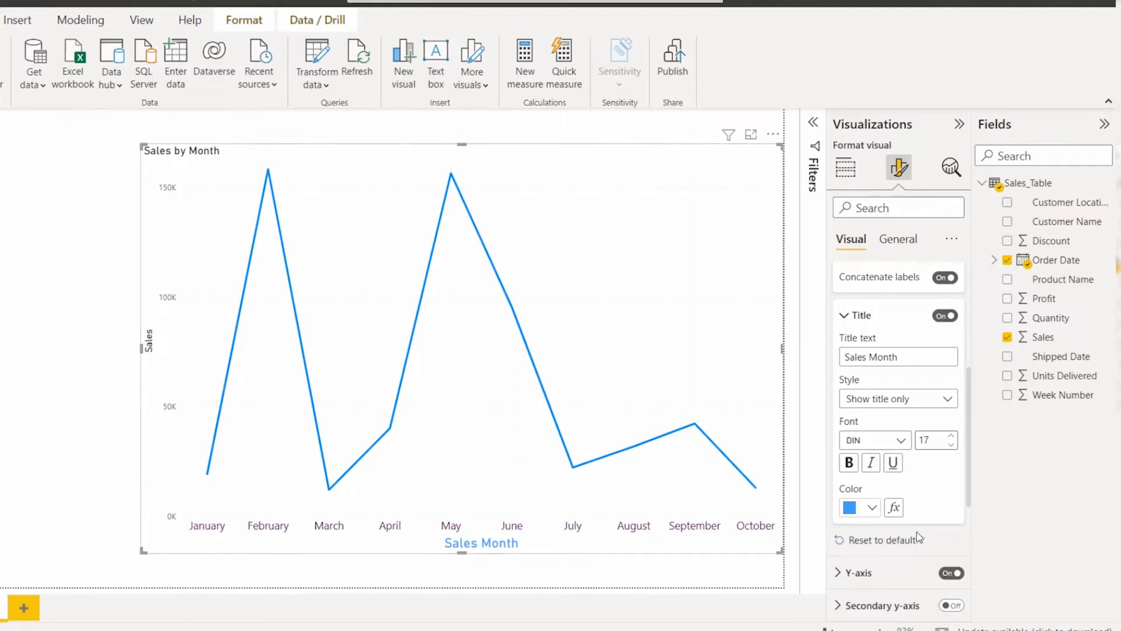
# Step: Reset the X-axis formatting to default and increase the axis title's font size
pyautogui.click(868, 540)
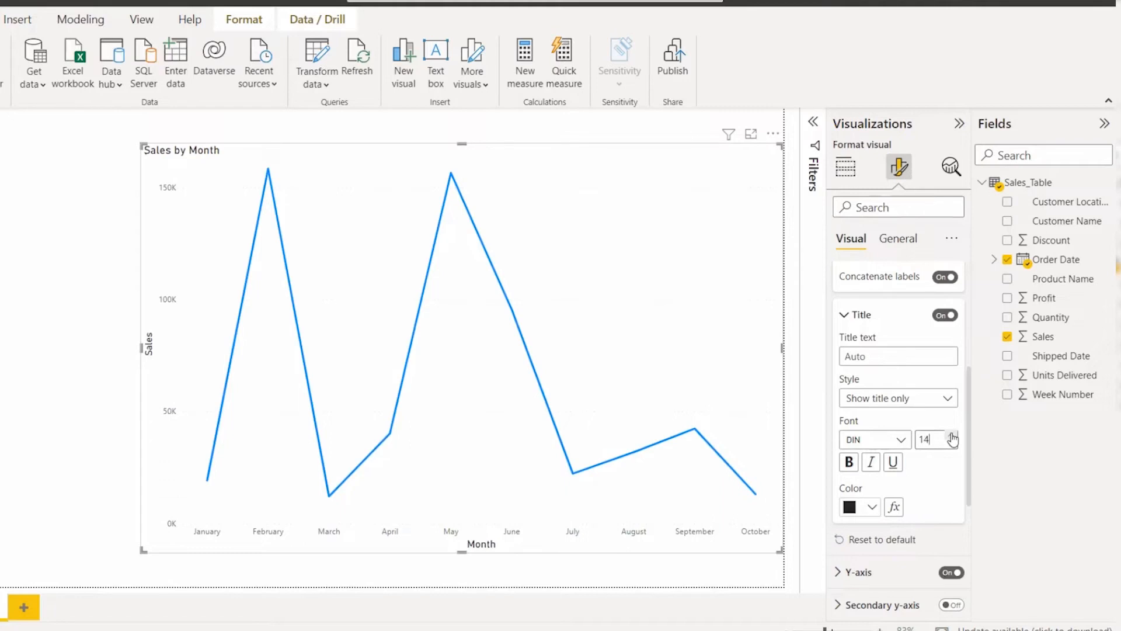
pyautogui.click(953, 438)
pyautogui.click(850, 315)
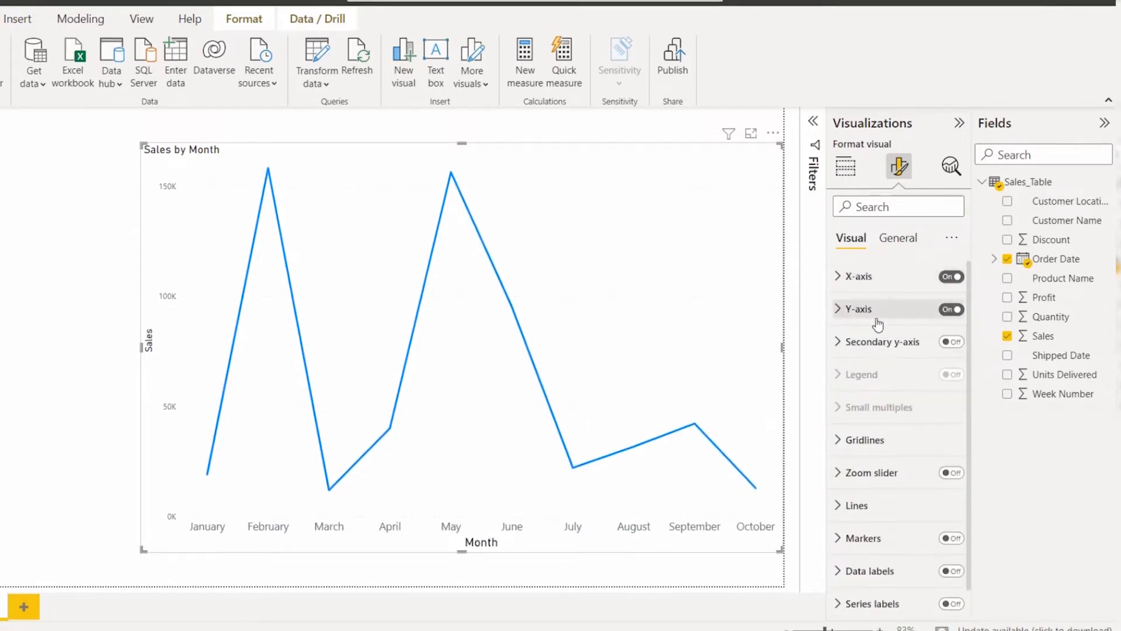
# Step: Turn the Y-axis off and back on, and enable the logarithmic scale for its range
pyautogui.click(949, 309)
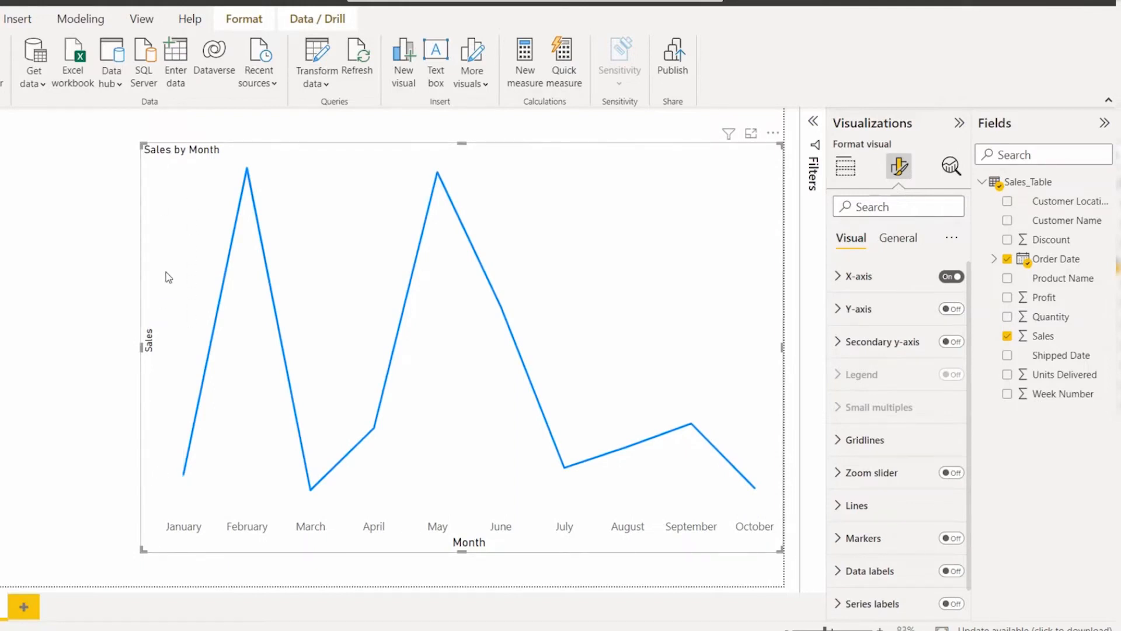
pyautogui.click(949, 309)
pyautogui.click(880, 318)
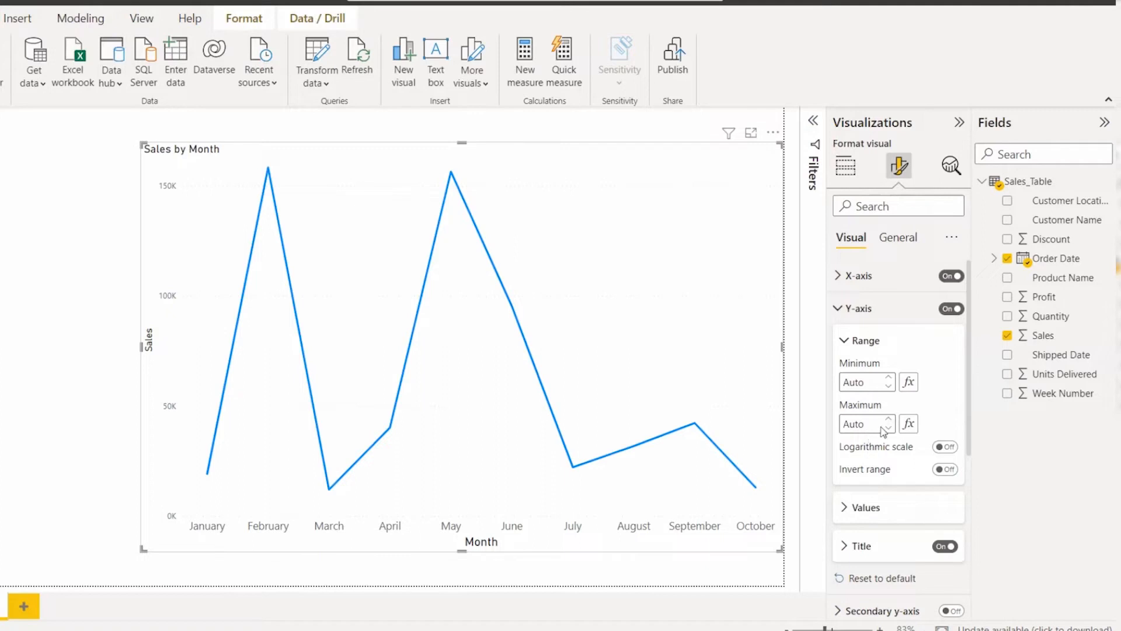
pyautogui.click(946, 447)
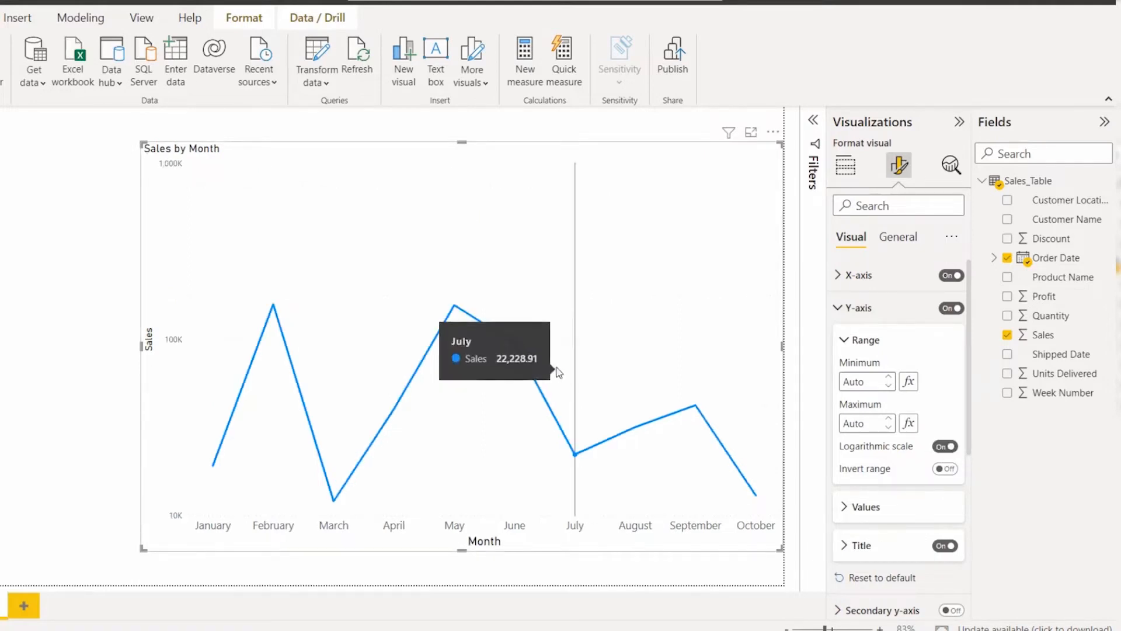
# Step: Turn off the Y-axis logarithmic scale and open the Y-axis values settings, leaving the display units on Auto
pyautogui.click(941, 447)
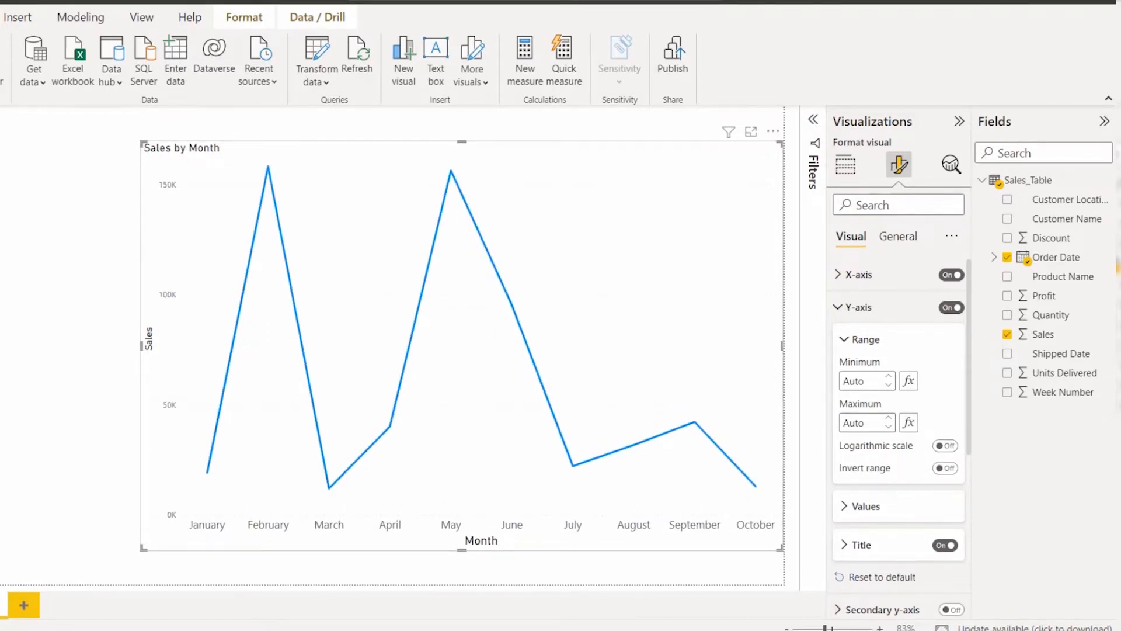
pyautogui.click(904, 503)
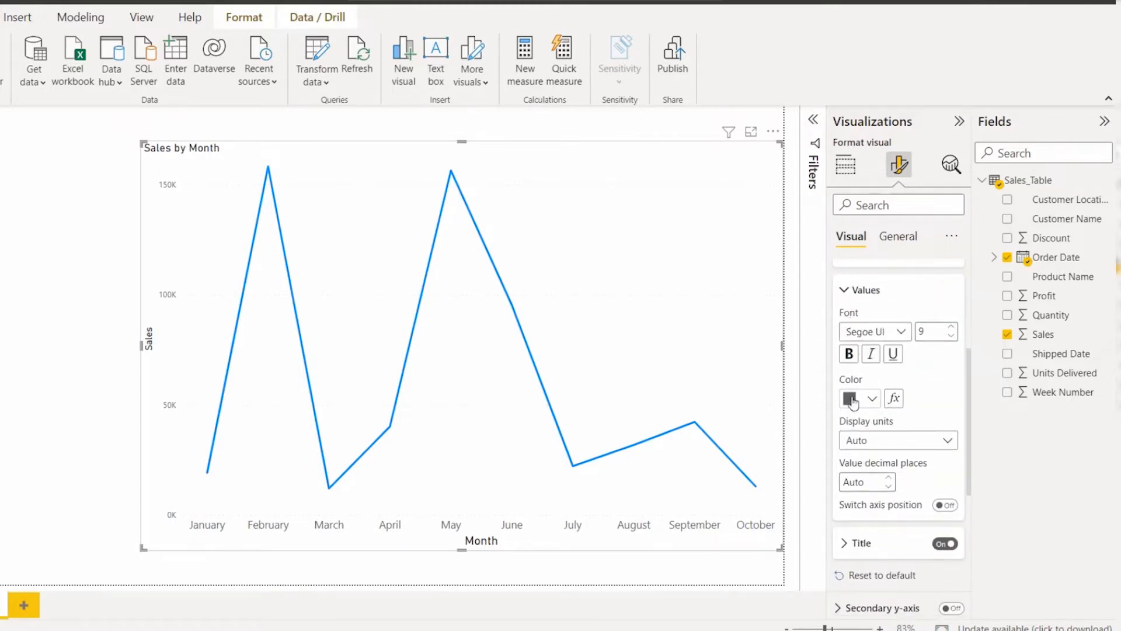
pyautogui.click(859, 446)
pyautogui.click(858, 459)
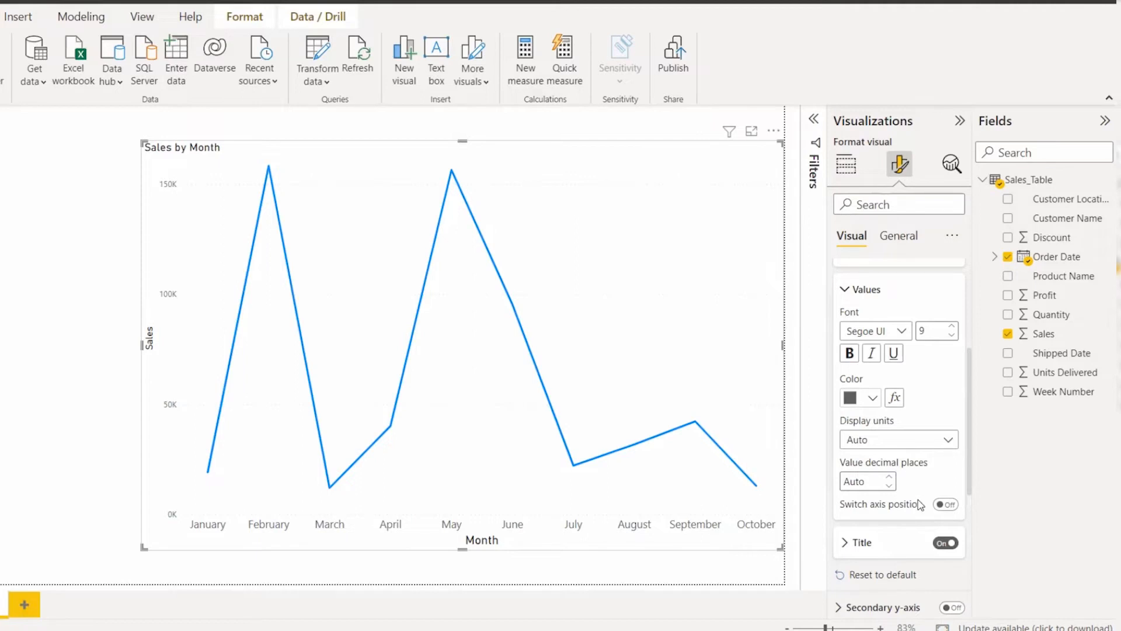
# Step: Format the Y-axis values with Segoe UI font size 12, trying light blue before choosing the gold color #e1c233
pyautogui.click(892, 332)
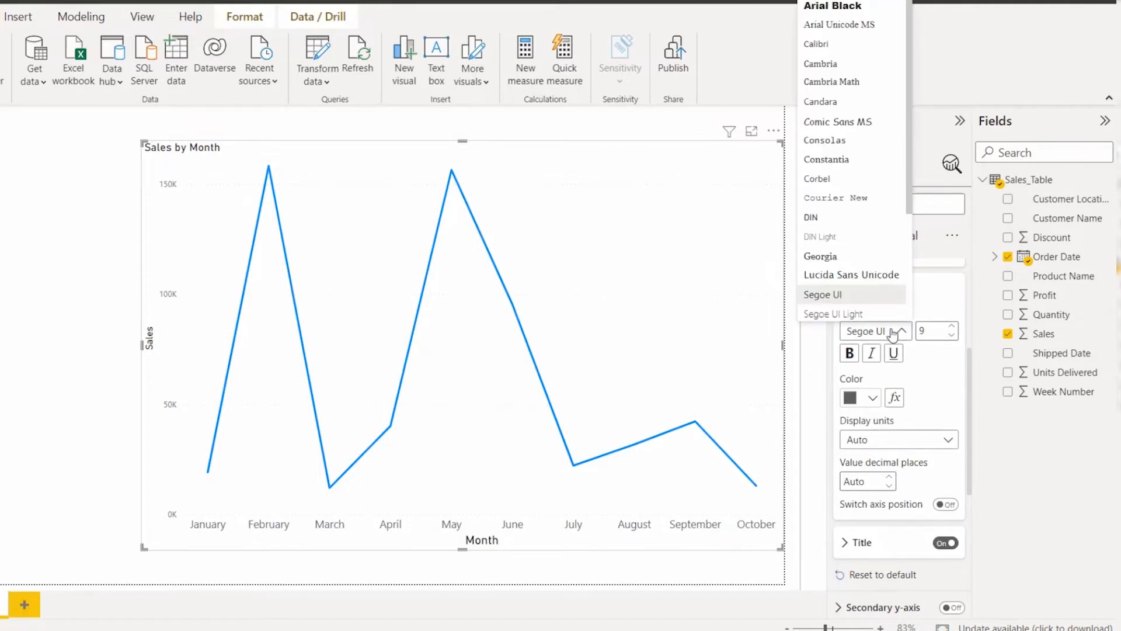
pyautogui.click(898, 331)
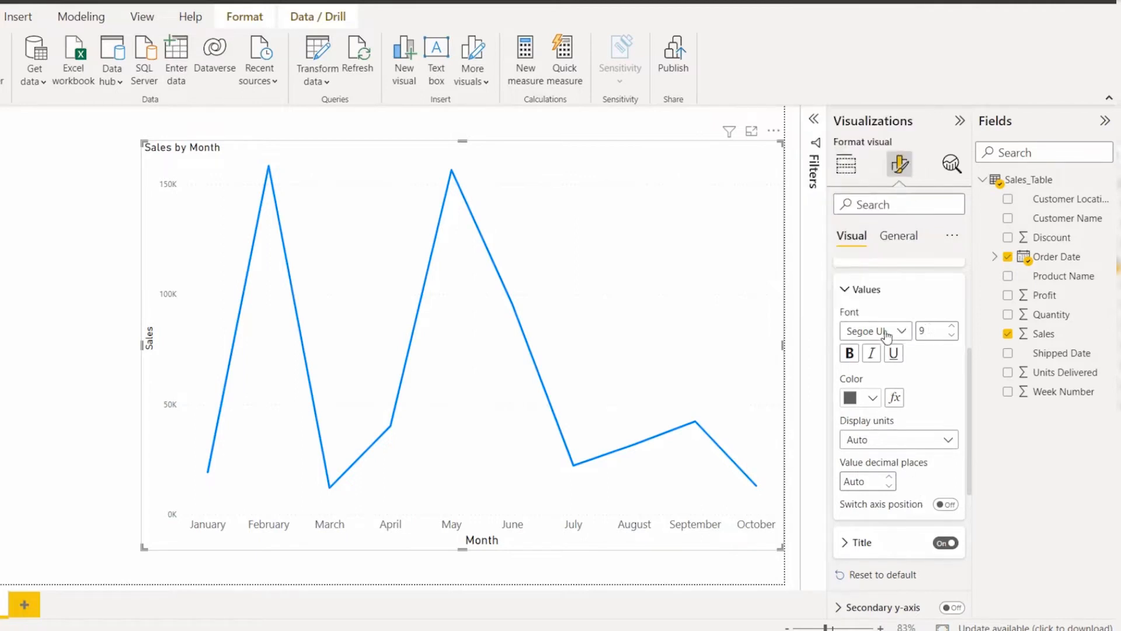
pyautogui.click(954, 326)
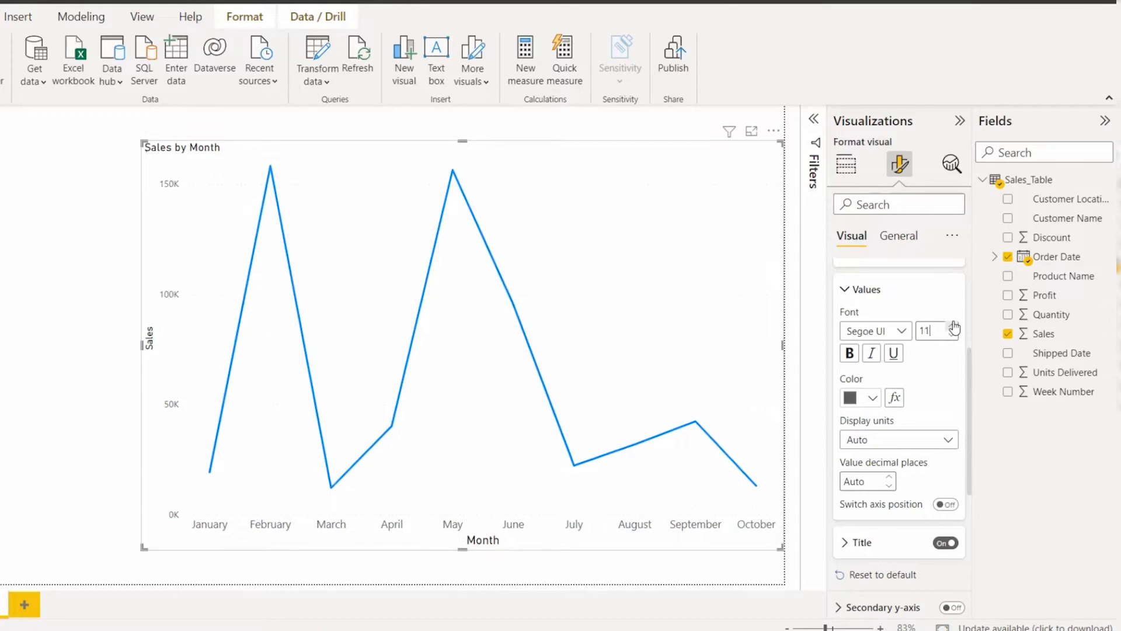
pyautogui.click(954, 325)
pyautogui.click(872, 397)
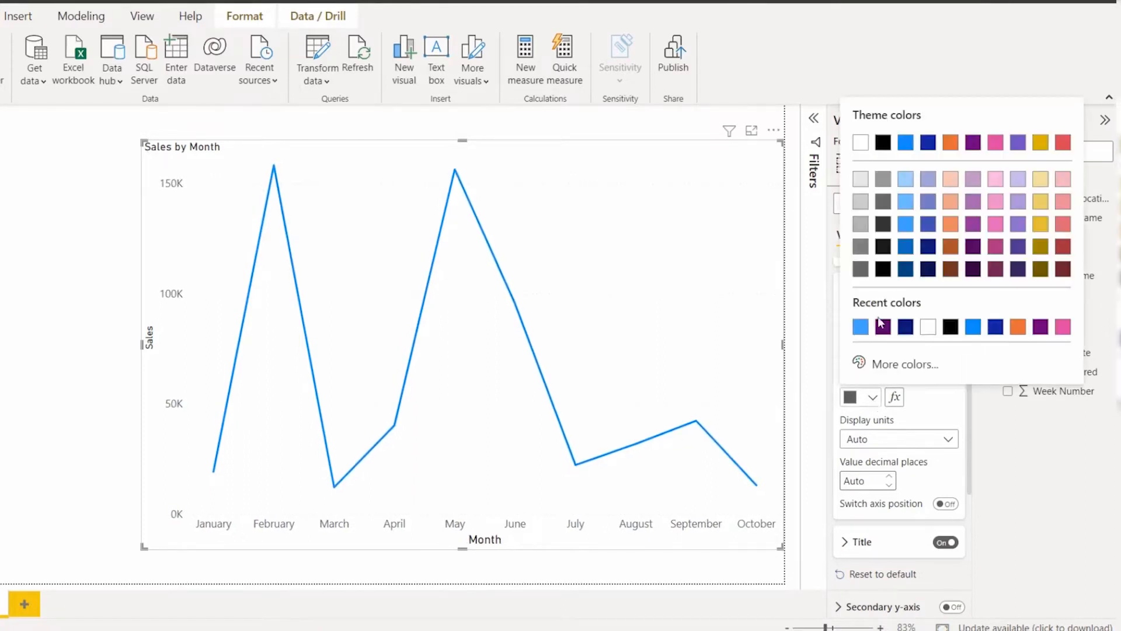
pyautogui.click(905, 224)
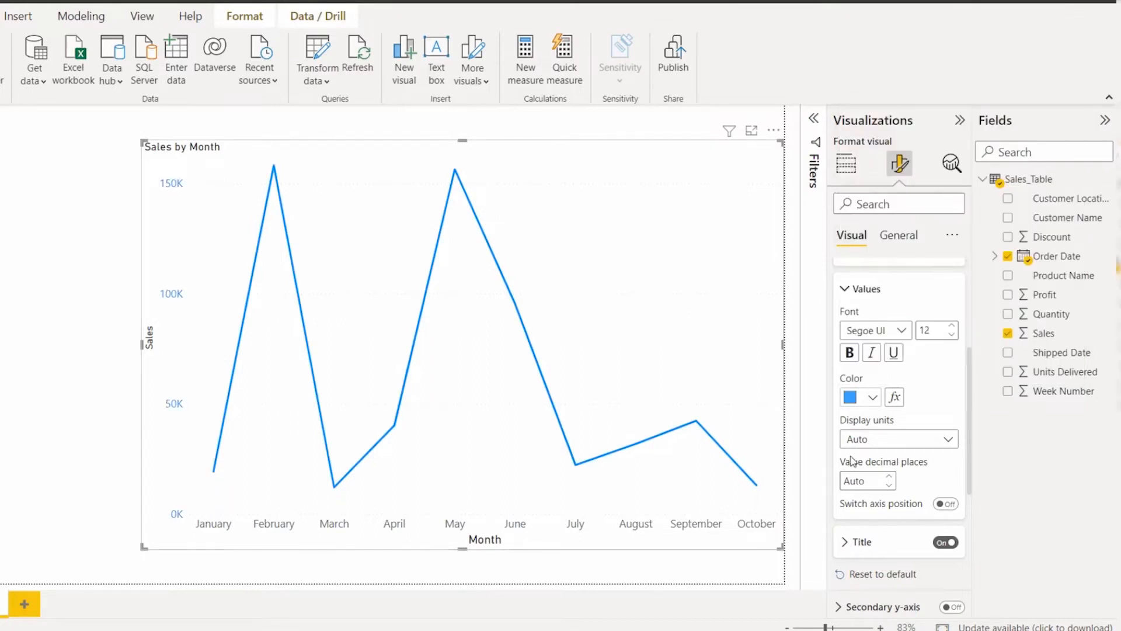
pyautogui.click(860, 397)
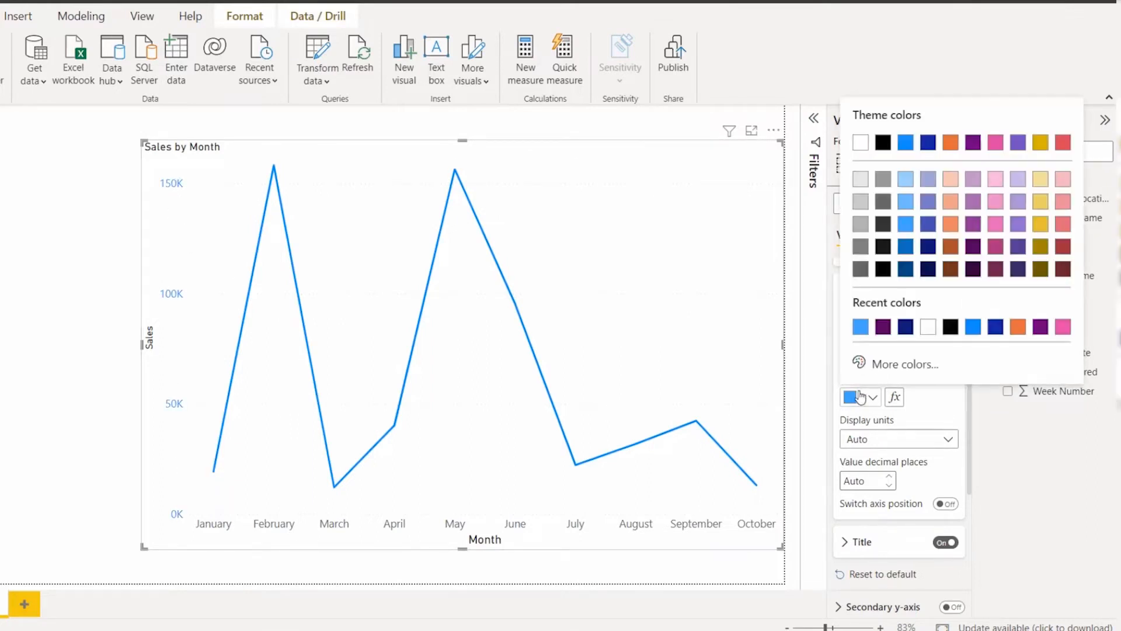
pyautogui.click(1041, 224)
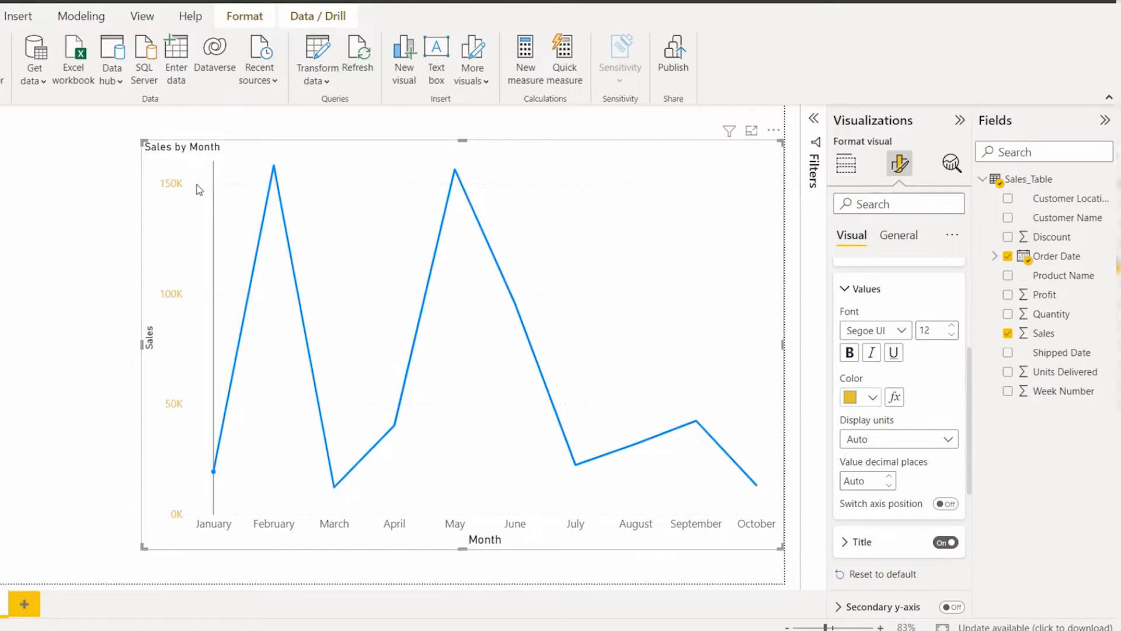
# Step: Try the Y-axis display units None, and set them to Thousands
pyautogui.click(888, 441)
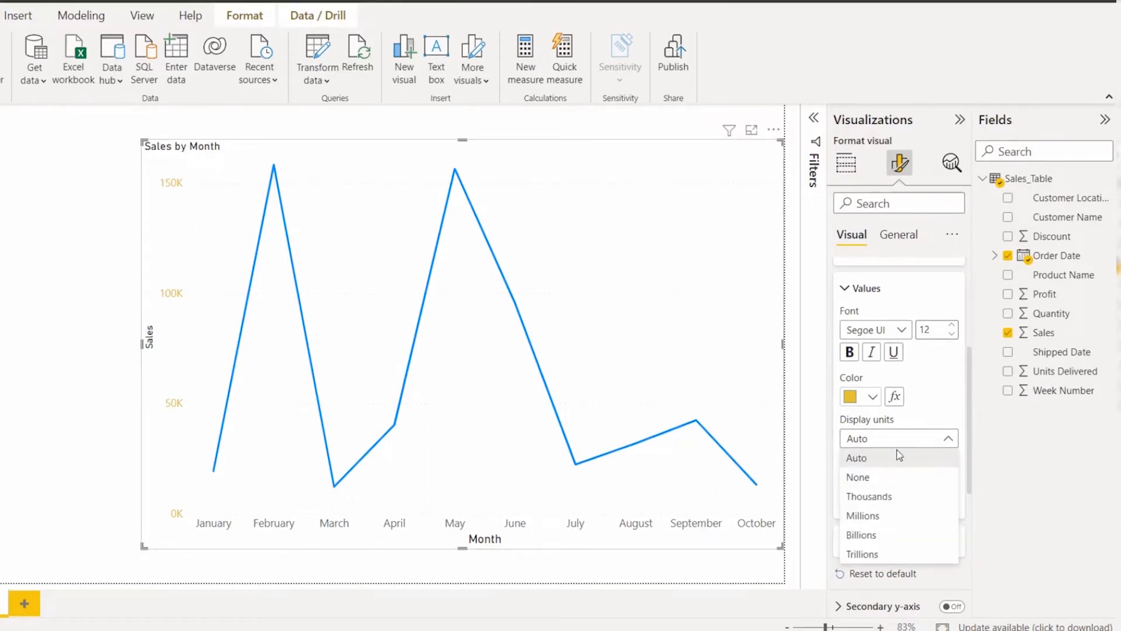
pyautogui.click(879, 483)
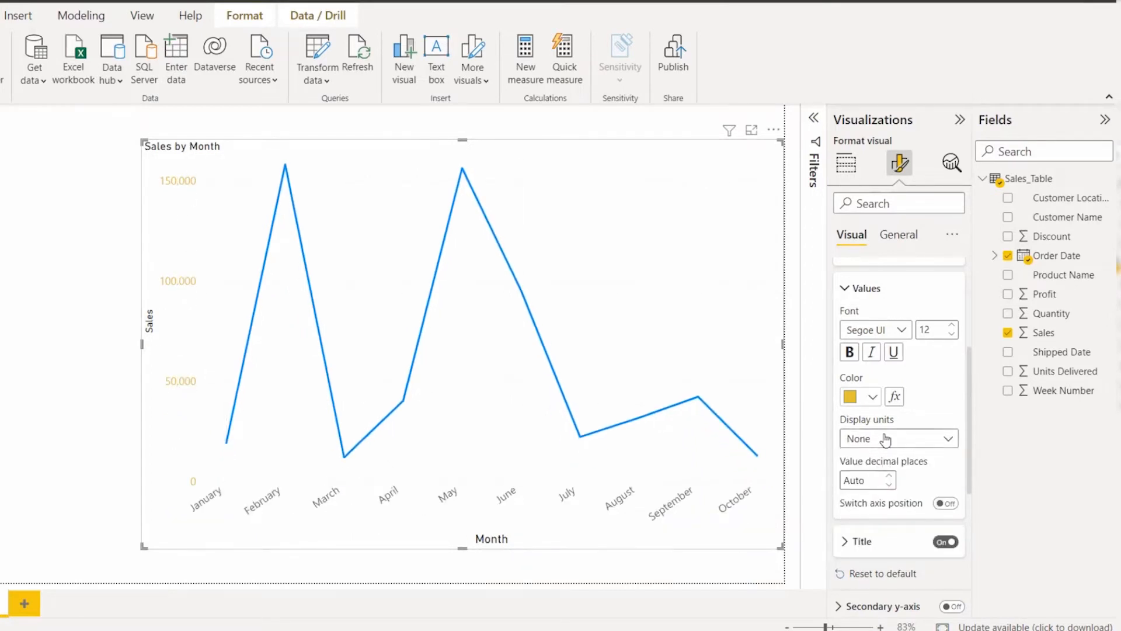
pyautogui.click(880, 438)
pyautogui.click(882, 497)
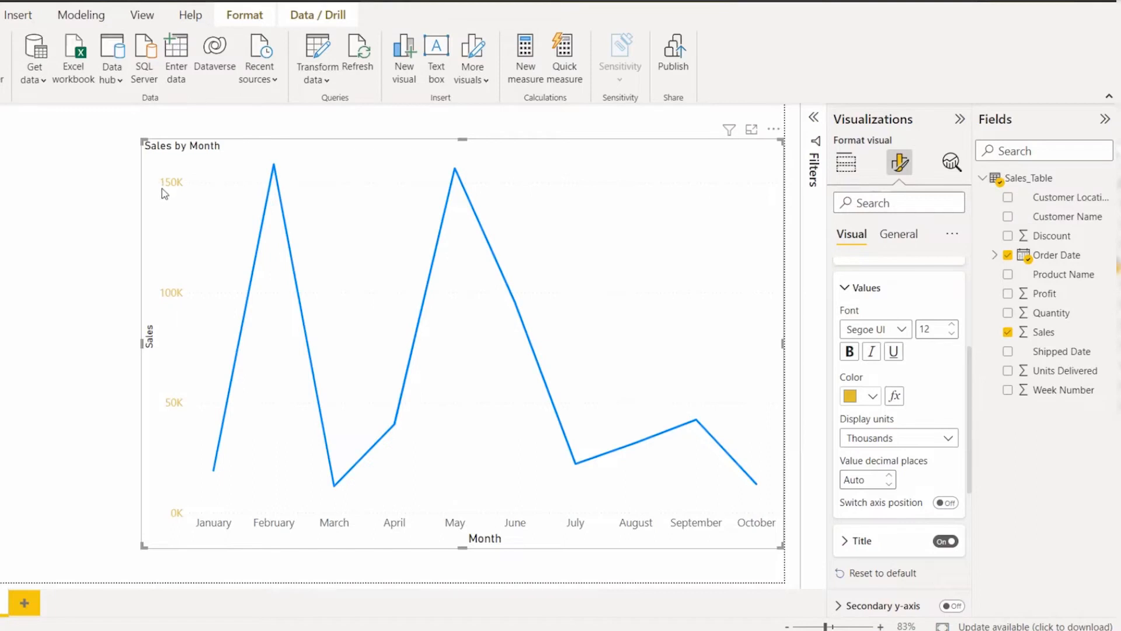
pyautogui.click(869, 439)
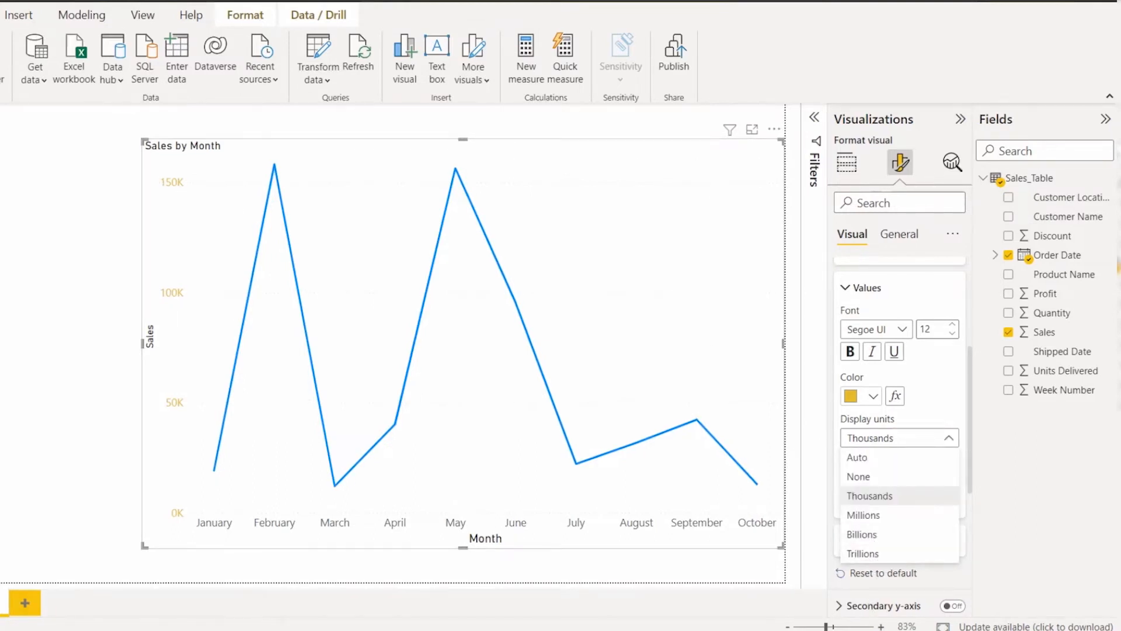
pyautogui.click(920, 437)
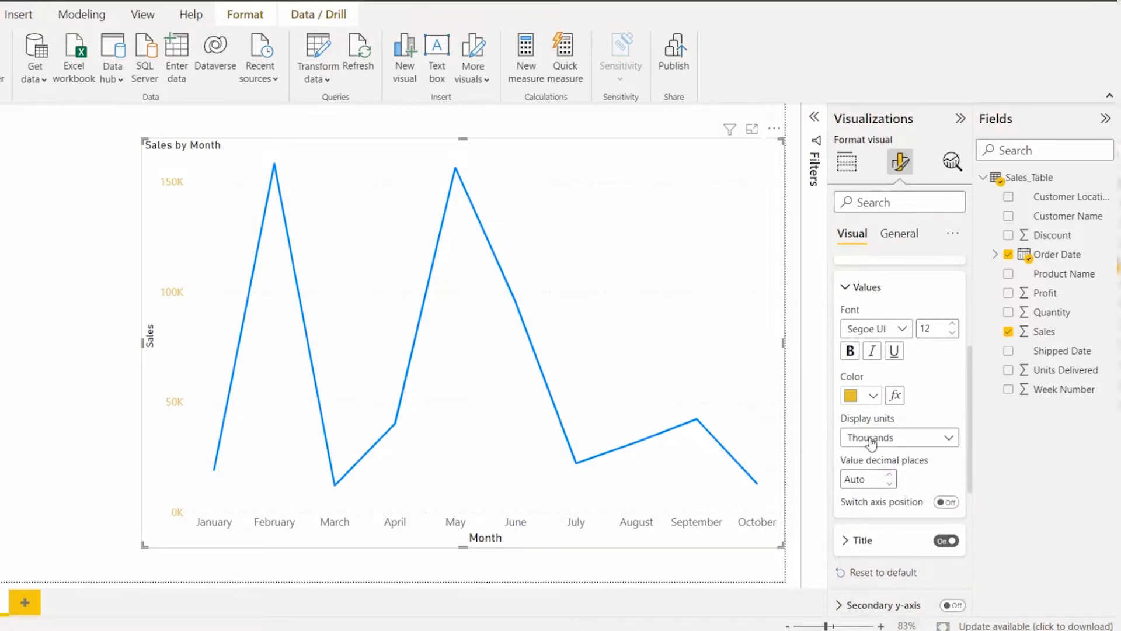
# Step: Switch the Y-axis to the opposite side of the chart and back again
pyautogui.scroll(-1, 888, 482)
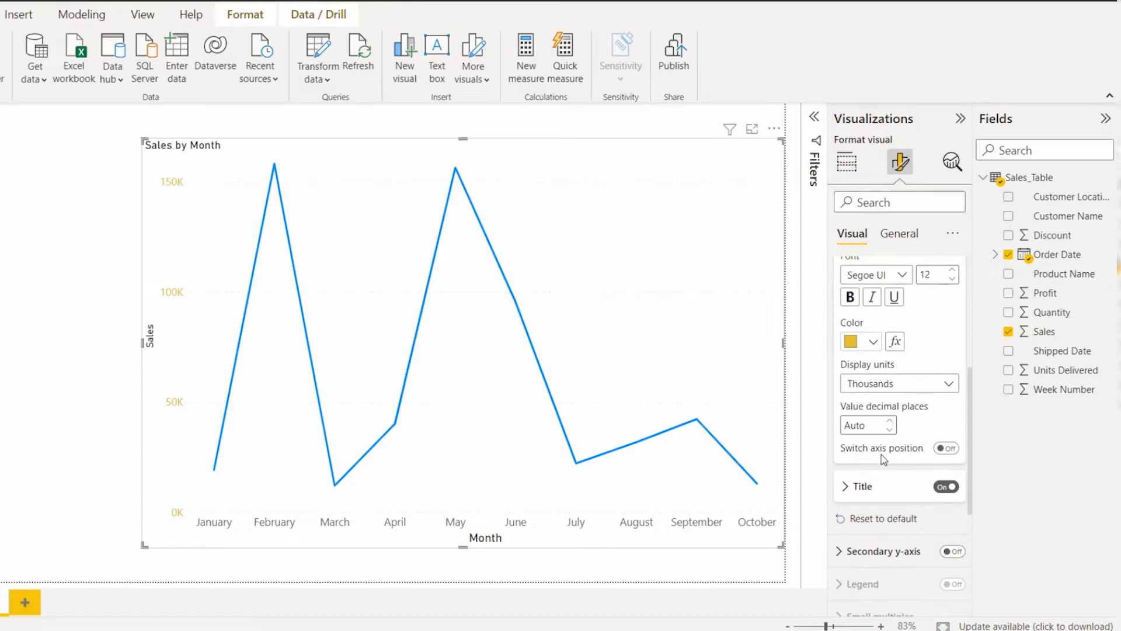
pyautogui.click(946, 448)
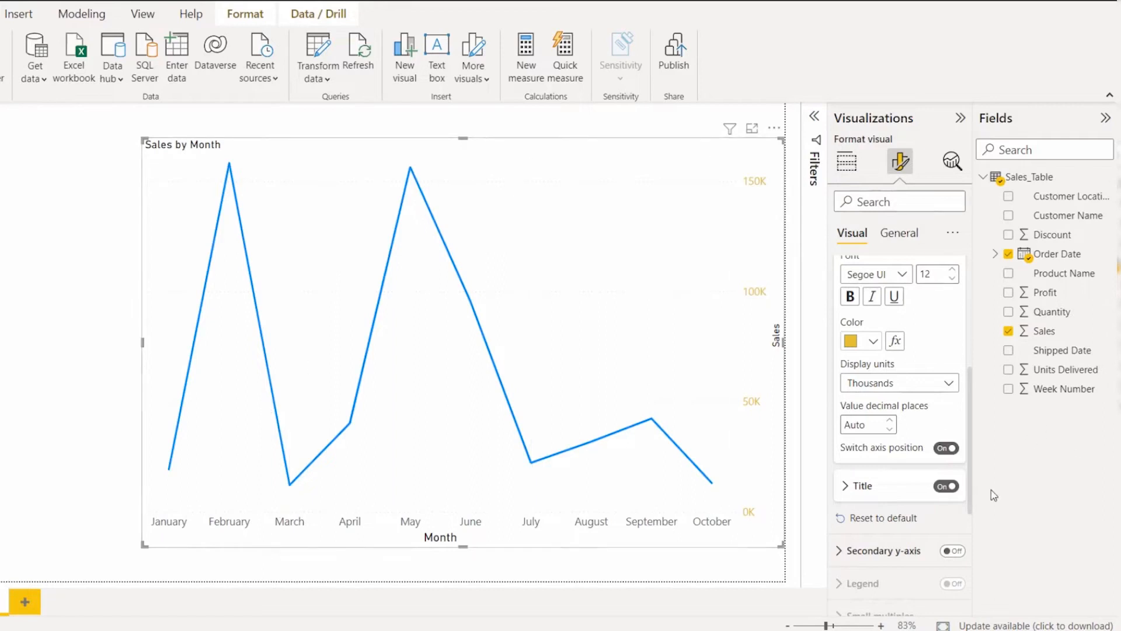
pyautogui.click(943, 448)
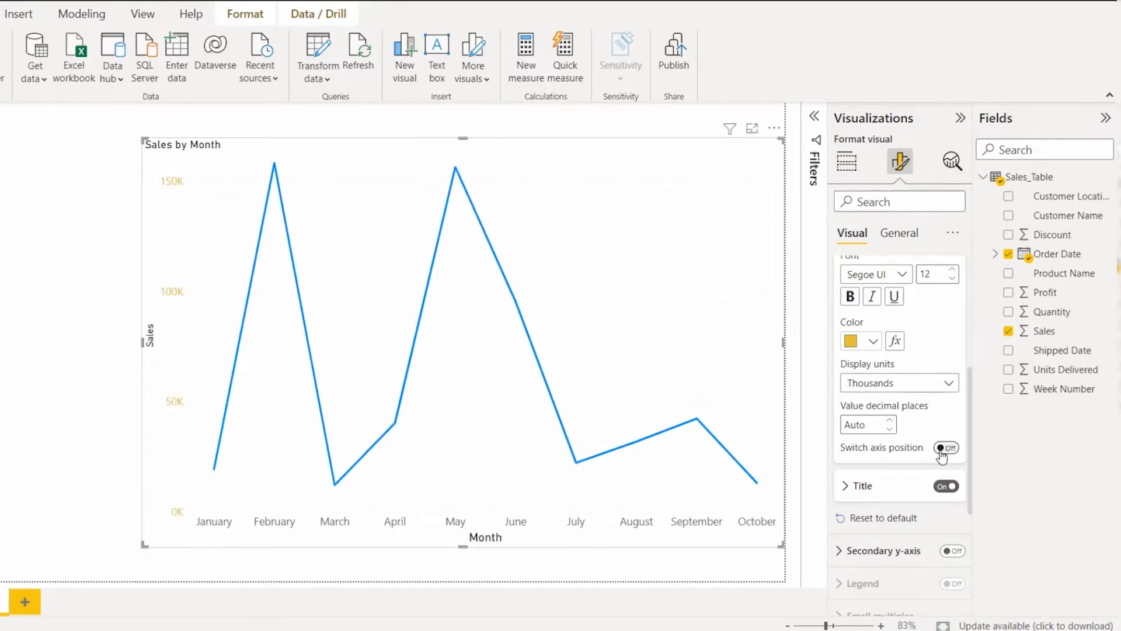
# Step: Open the Y-axis title settings and turn the title off and back on
pyautogui.click(891, 484)
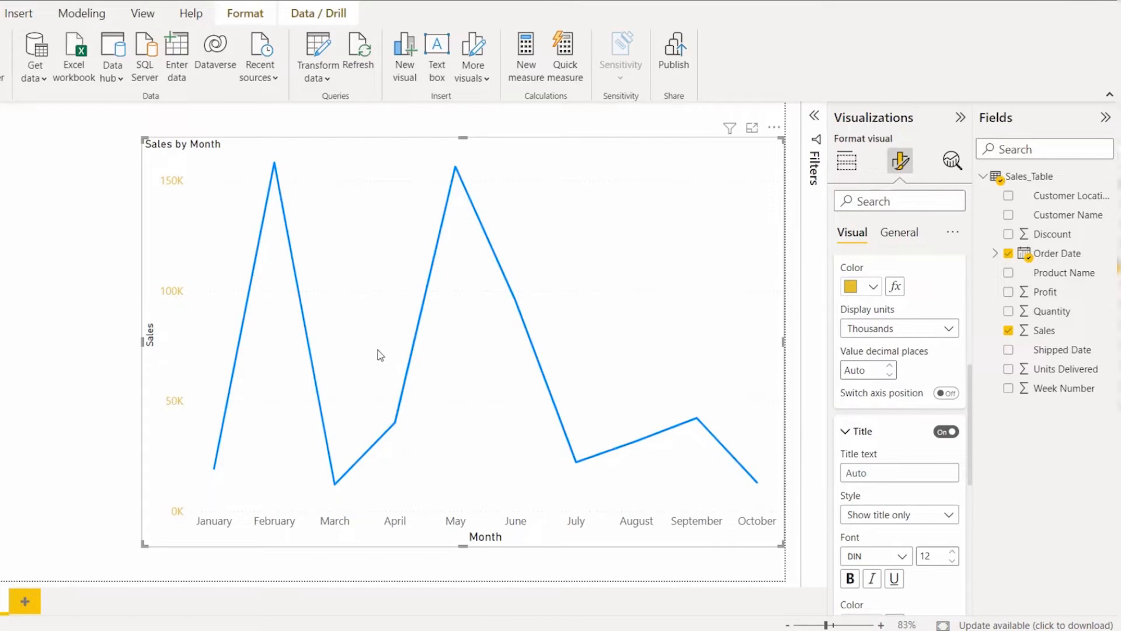
pyautogui.click(938, 438)
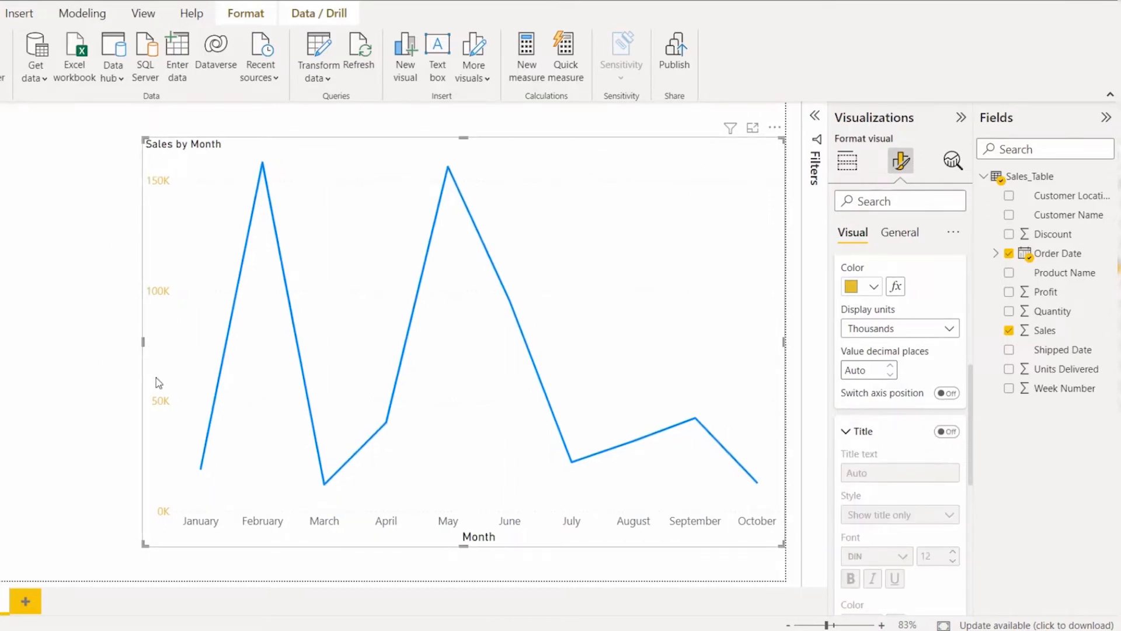
pyautogui.click(946, 431)
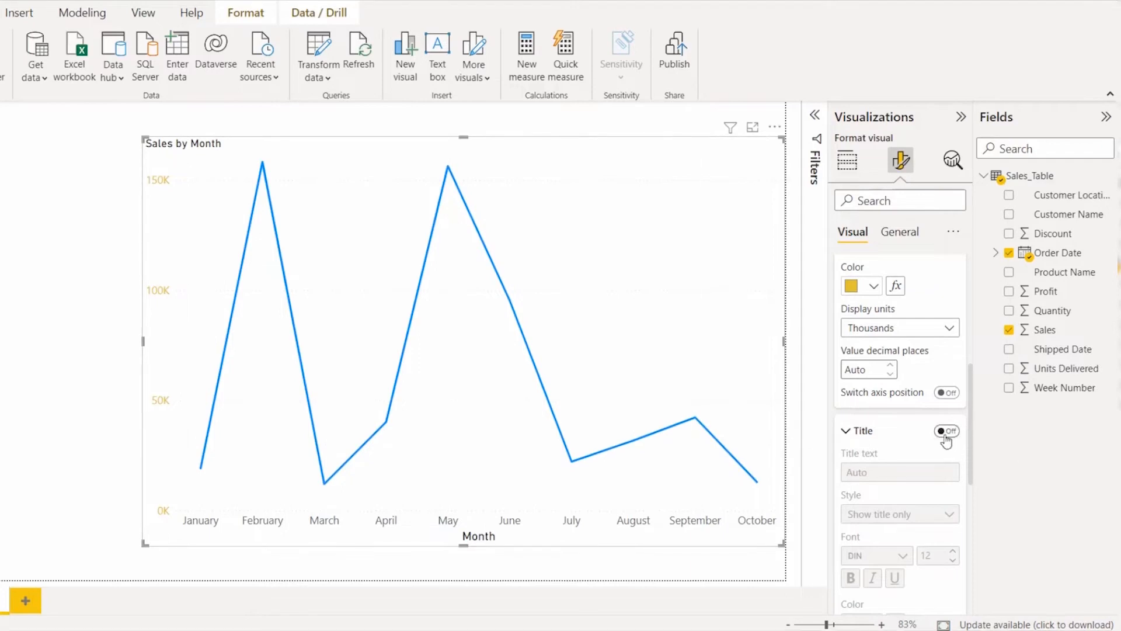
# Step: Set the Y-axis title text to "Sales Value"
pyautogui.scroll(-1, 848, 423)
pyautogui.scroll(-1, 894, 418)
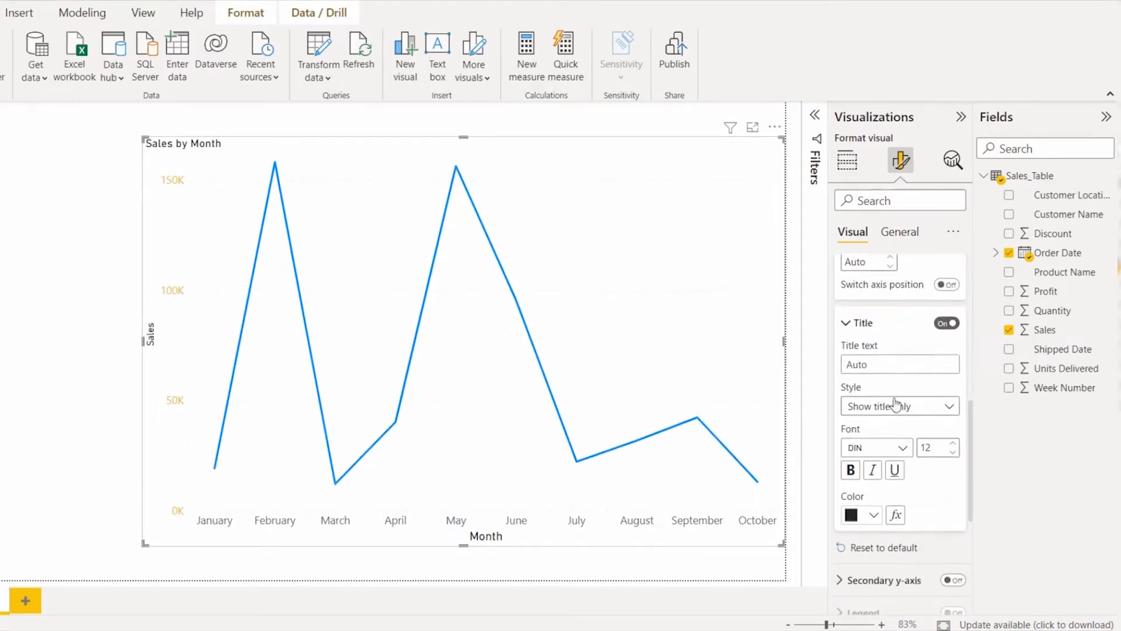
pyautogui.click(883, 364)
pyautogui.write('Sales Value')
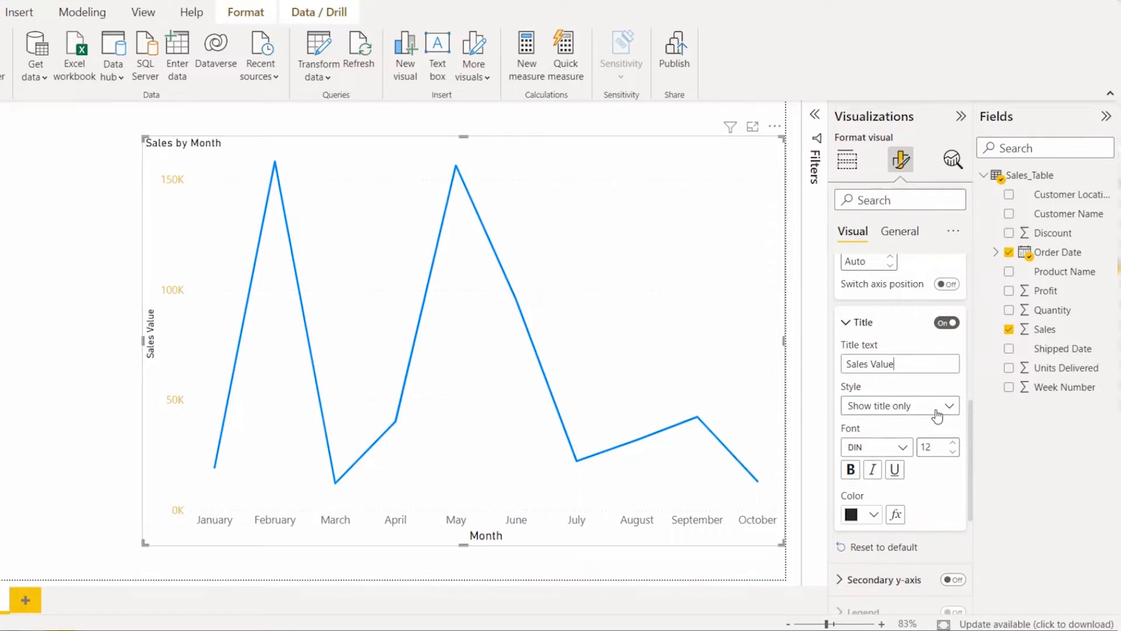
# Step: Change the Y-axis title style to "Show both" and compare it with the display units setting
pyautogui.click(881, 408)
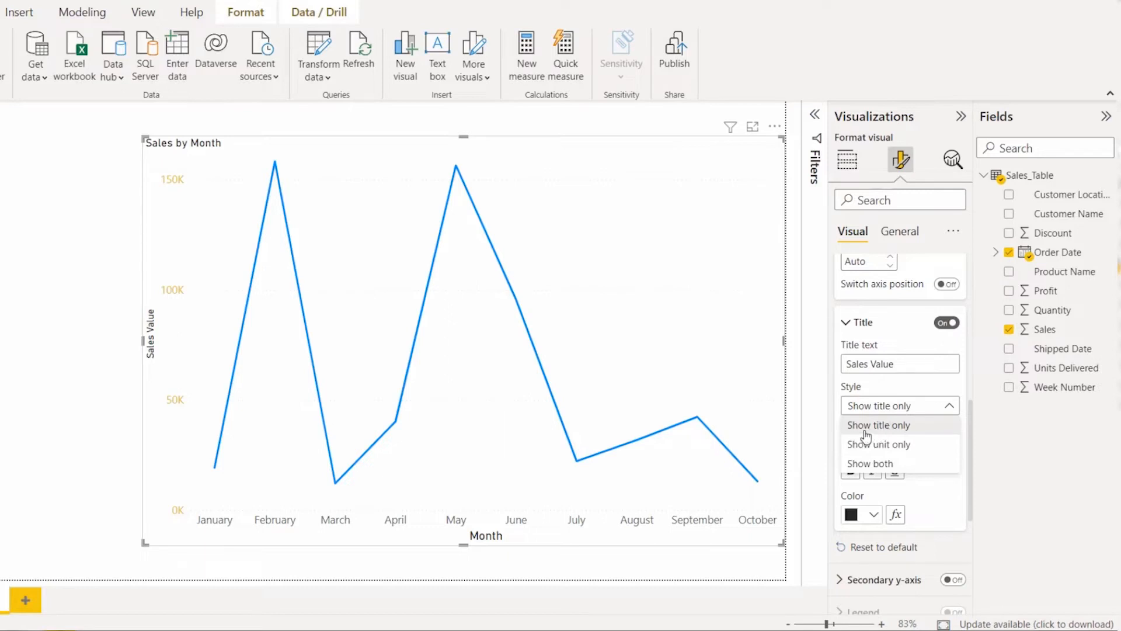
pyautogui.click(871, 464)
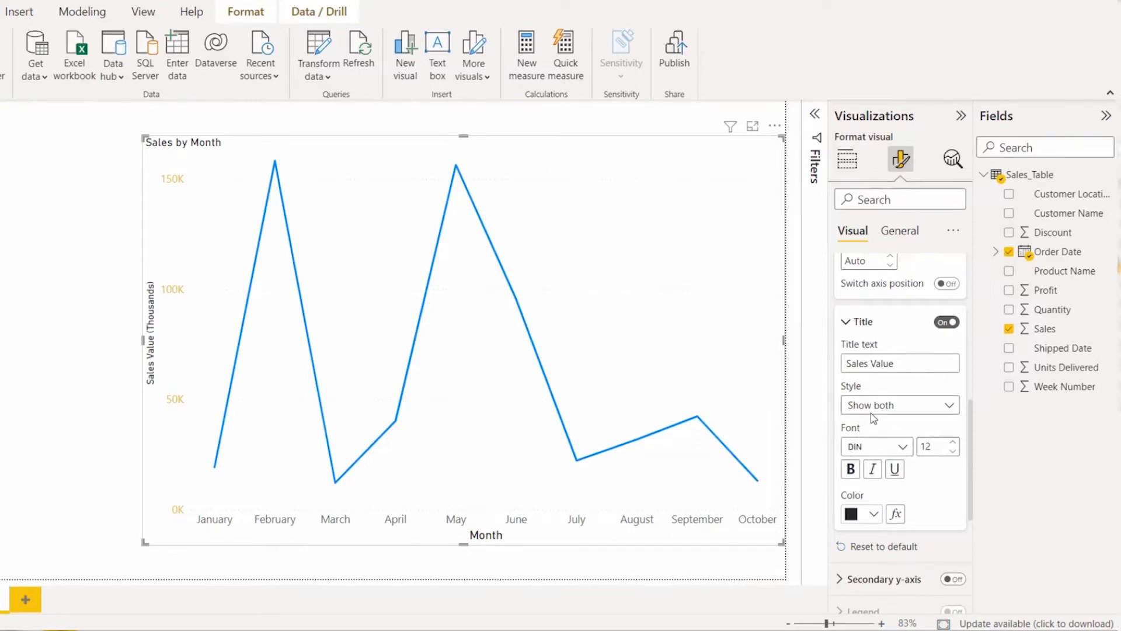
pyautogui.scroll(1, 907, 411)
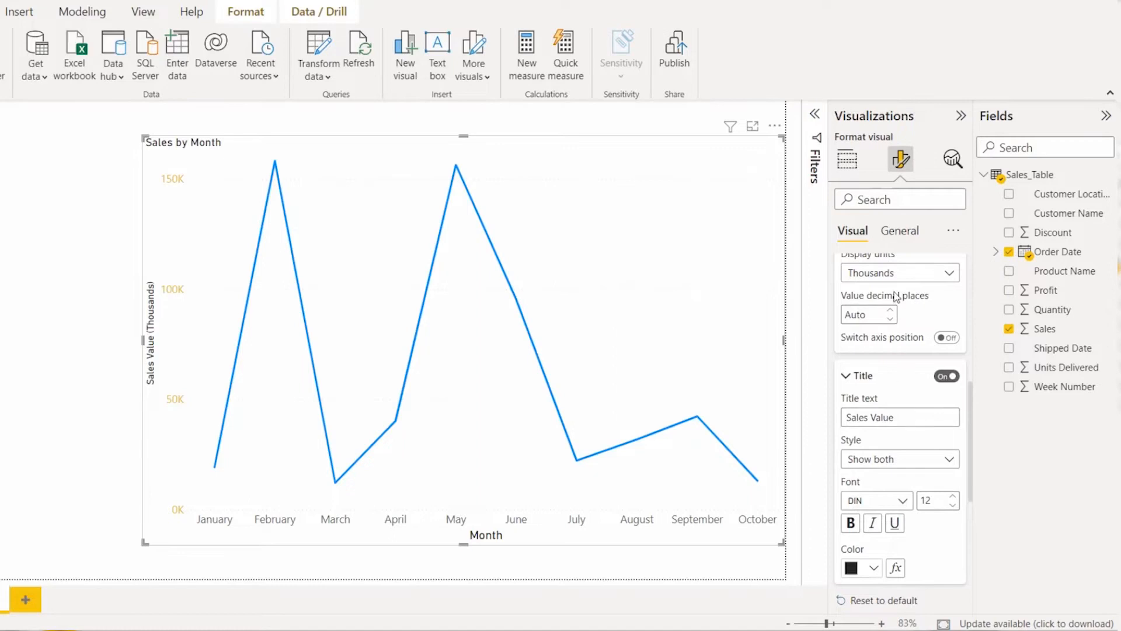
pyautogui.scroll(1, 921, 303)
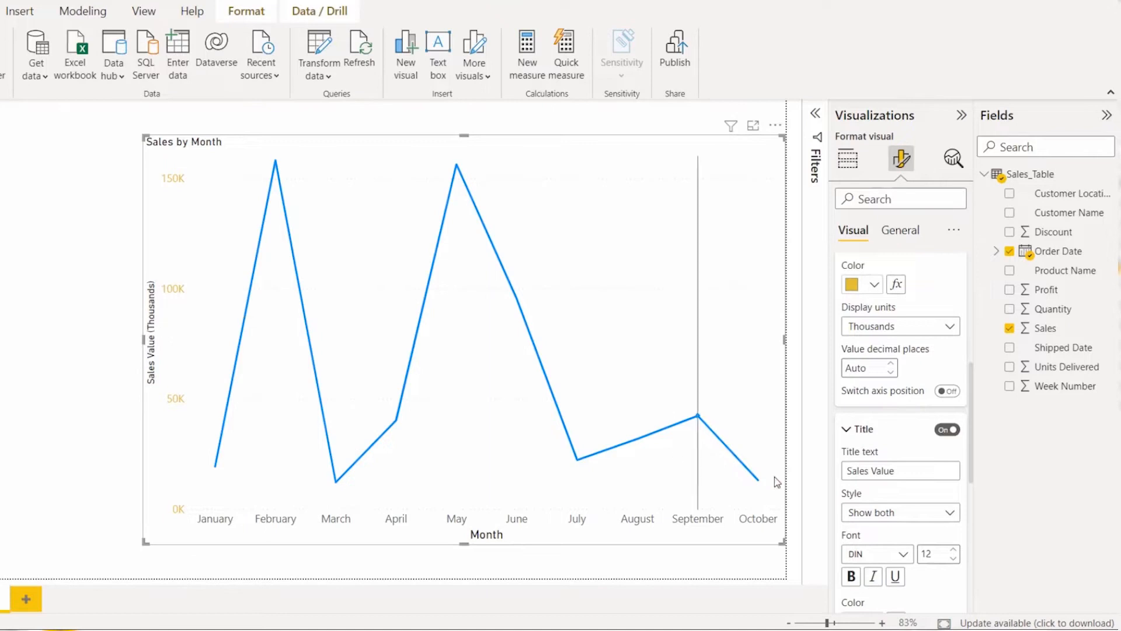
pyautogui.scroll(-1, 934, 461)
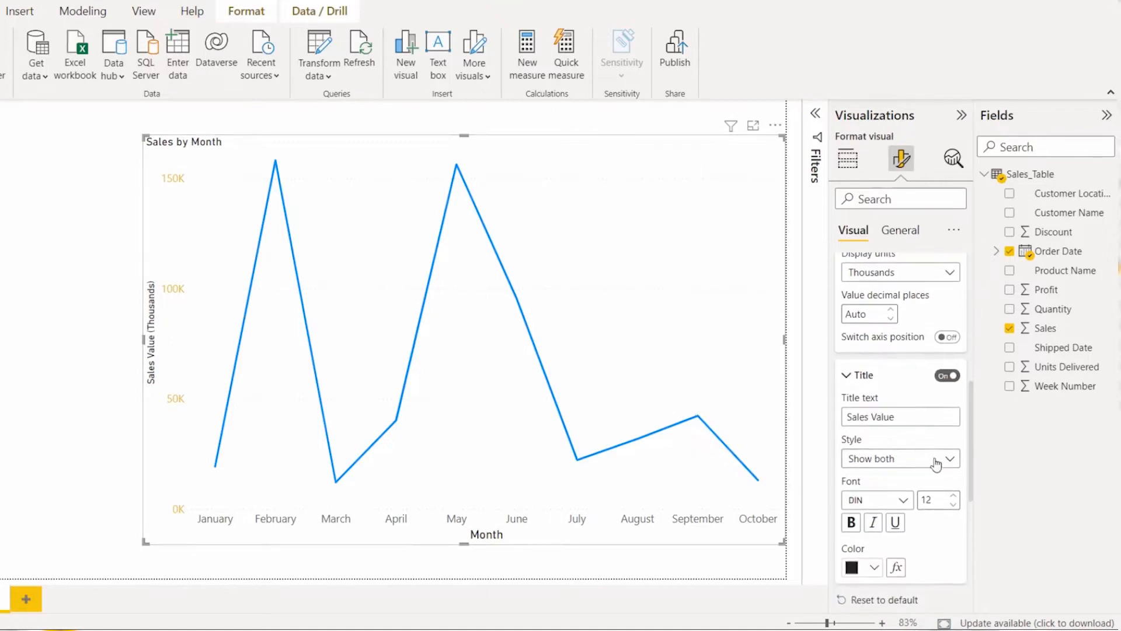
# Step: Format the Y-axis title with font size 15 and a purple theme color, keeping the DIN font
pyautogui.click(953, 497)
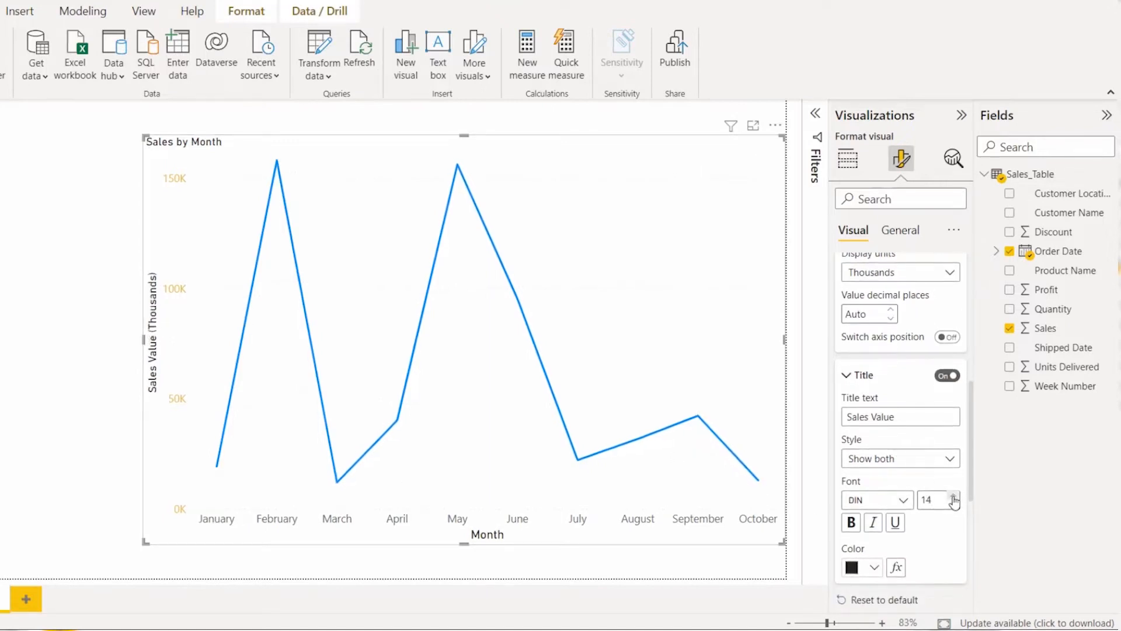
pyautogui.click(953, 497)
pyautogui.scroll(-1, 929, 473)
pyautogui.click(906, 450)
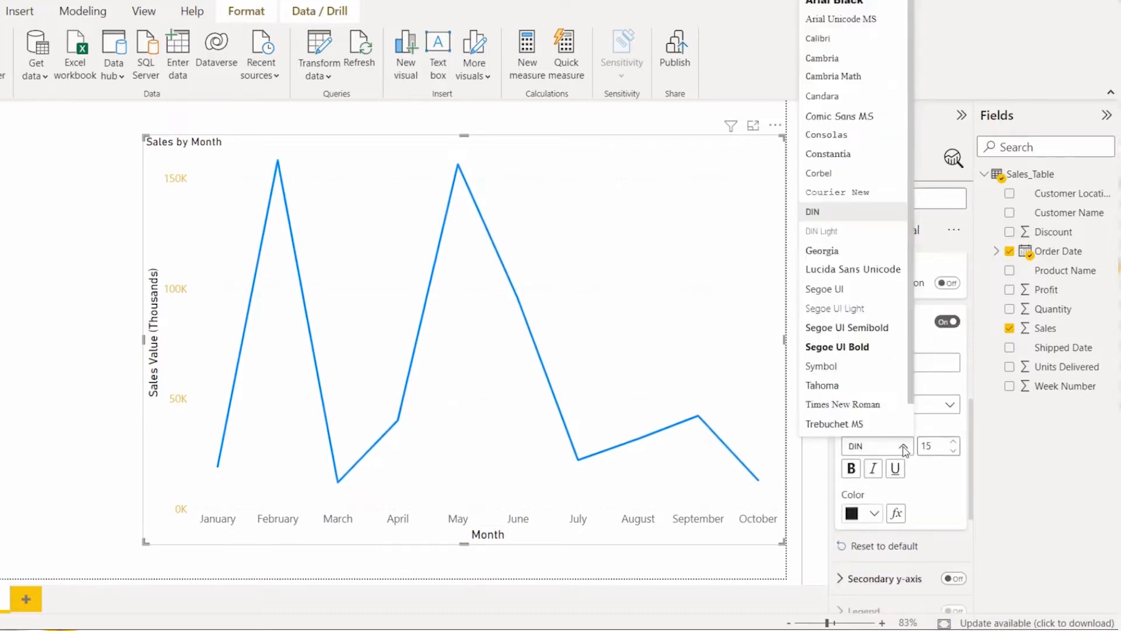
pyautogui.click(905, 450)
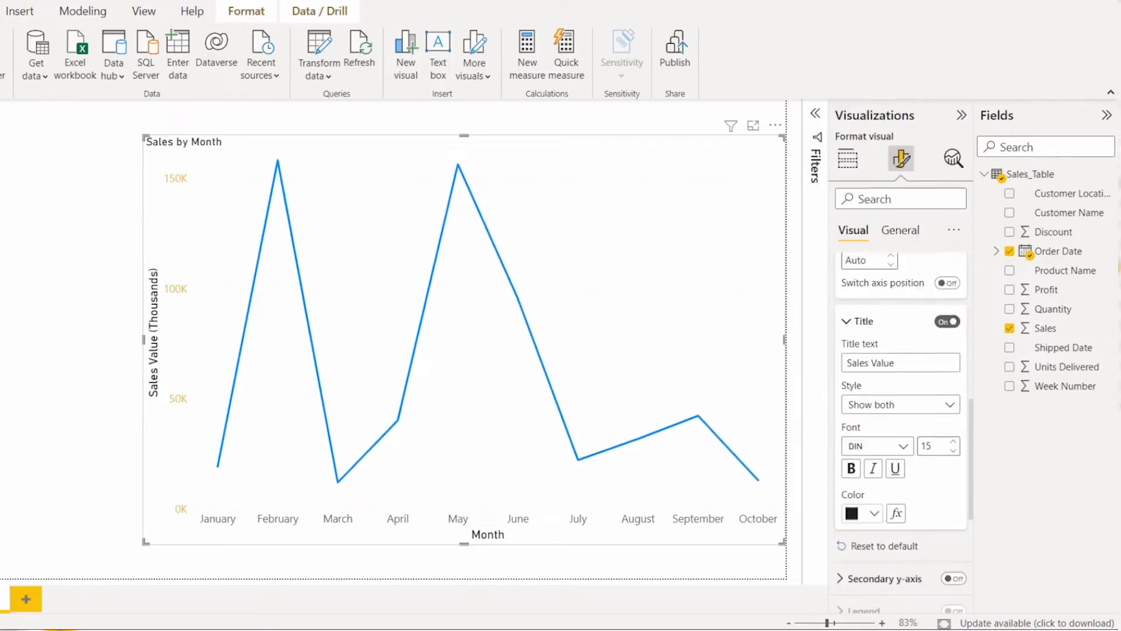
pyautogui.click(864, 513)
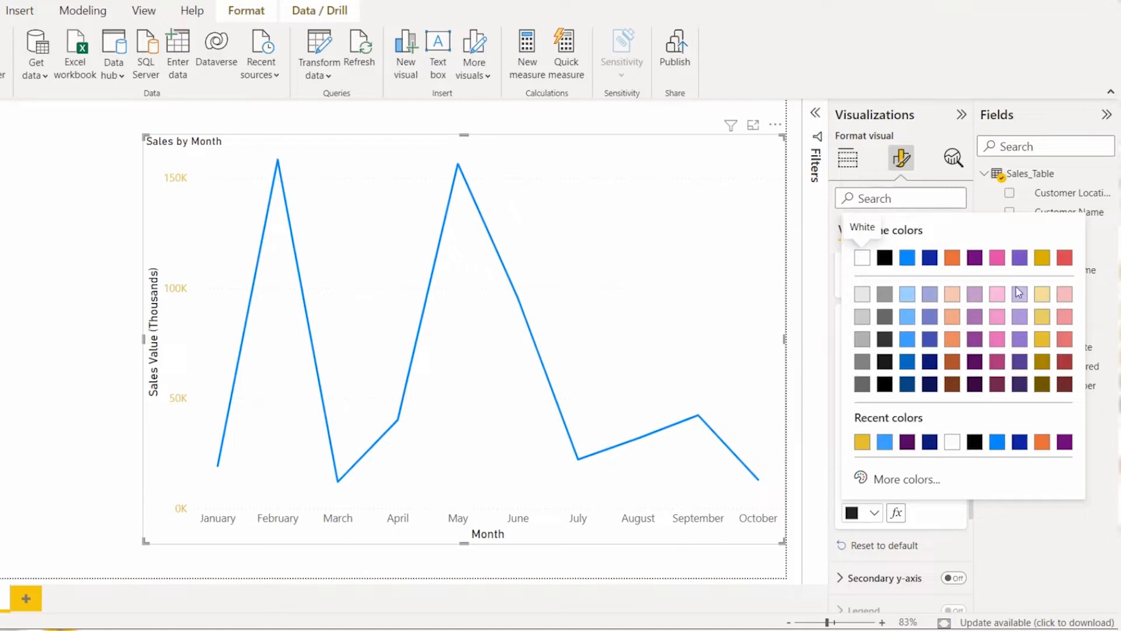
pyautogui.click(975, 258)
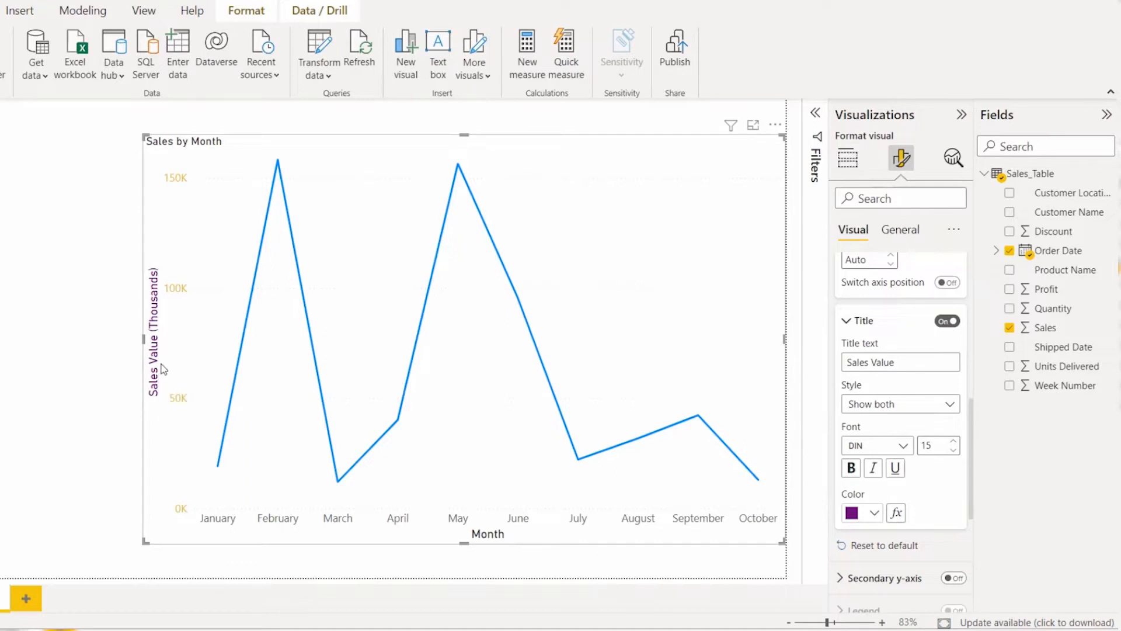
# Step: Reset all Y-axis formatting to default
pyautogui.scroll(-3, 918, 531)
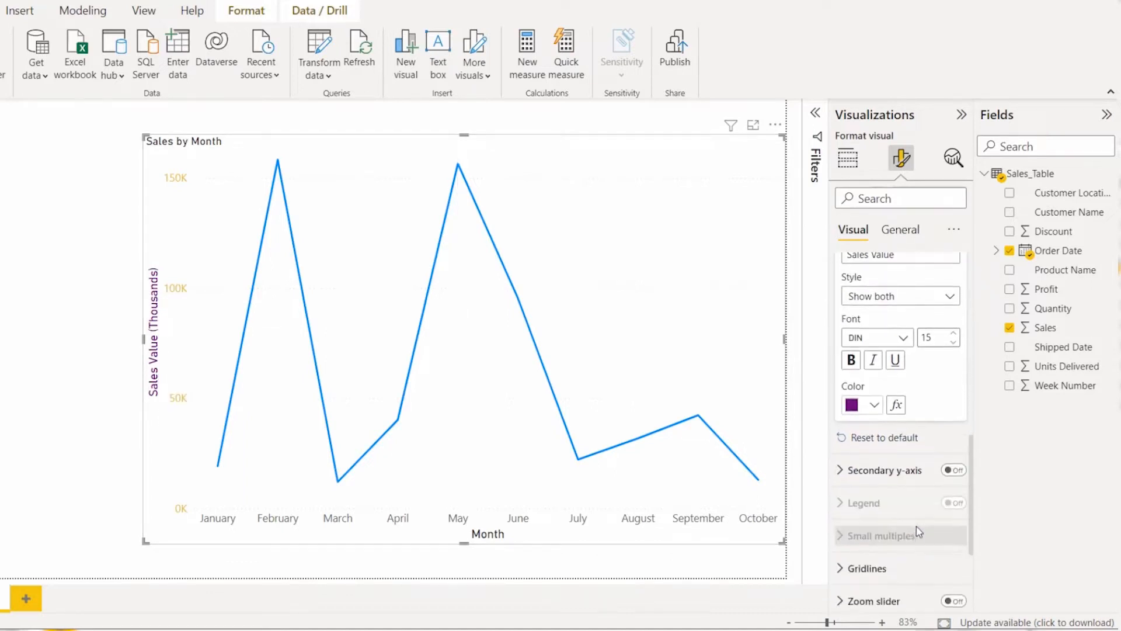
pyautogui.click(881, 442)
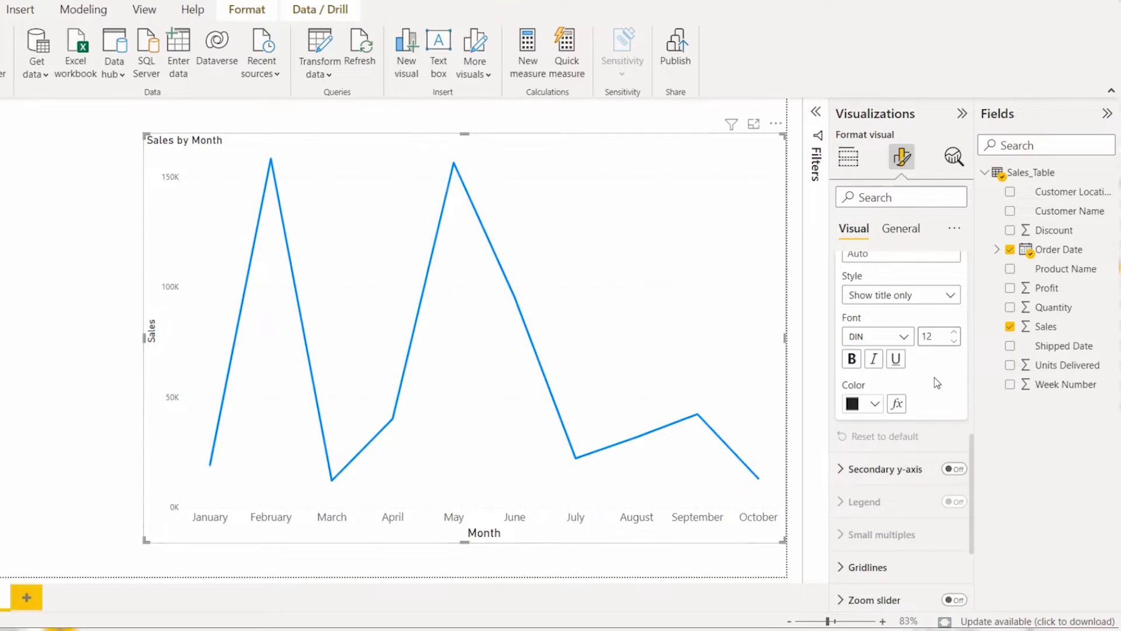
# Step: Set the Y-axis title font size to 14
pyautogui.scroll(1, 937, 383)
pyautogui.click(957, 385)
pyautogui.click(958, 386)
pyautogui.click(958, 386)
pyautogui.click(955, 387)
pyautogui.scroll(3, 958, 382)
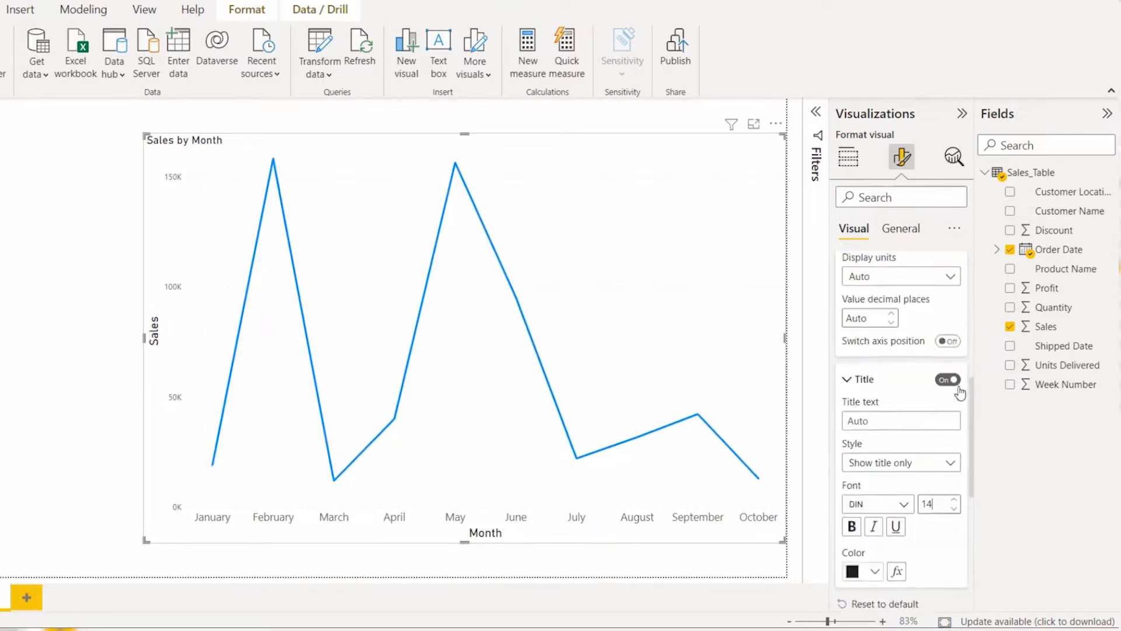
pyautogui.click(844, 435)
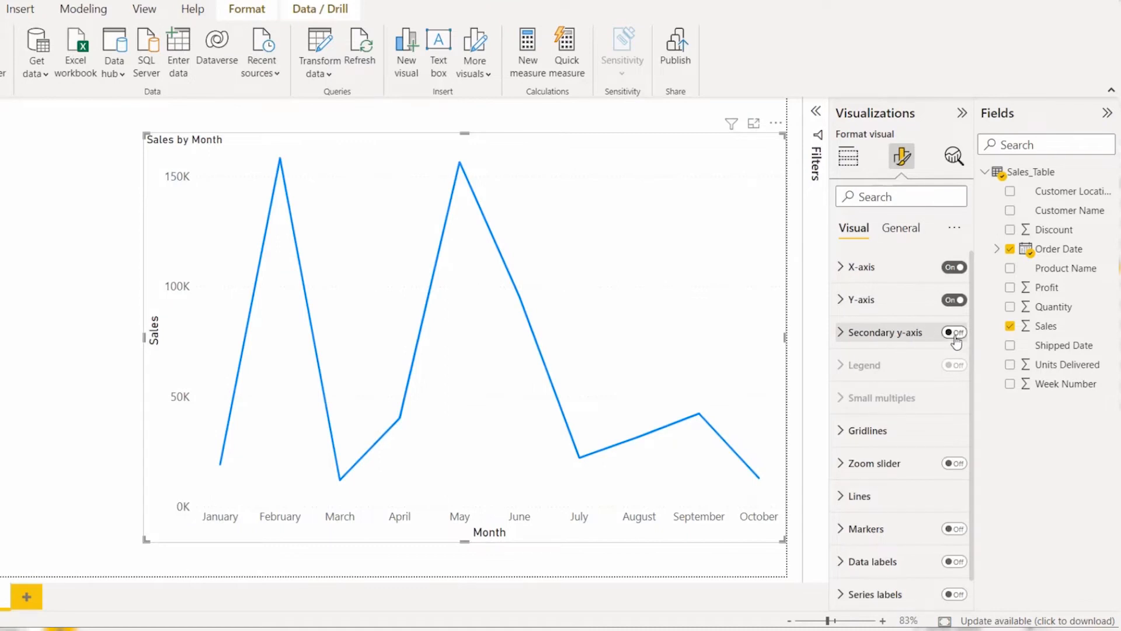
# Step: Examine the Secondary y-axis formatting settings alongside the chart's assigned data fields
pyautogui.click(848, 158)
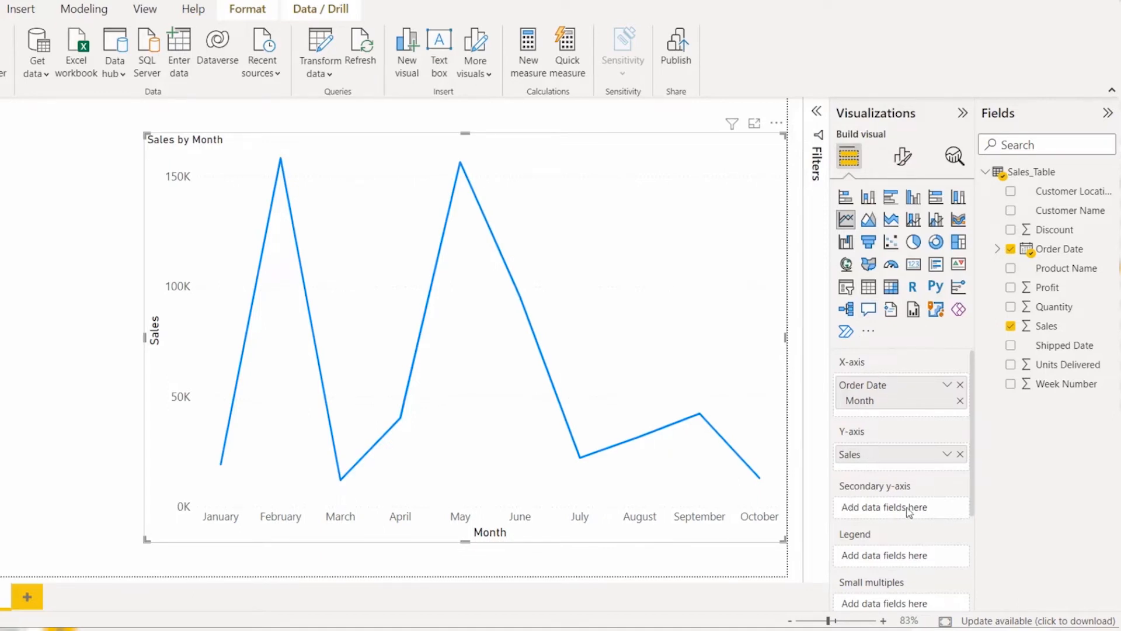
pyautogui.click(902, 156)
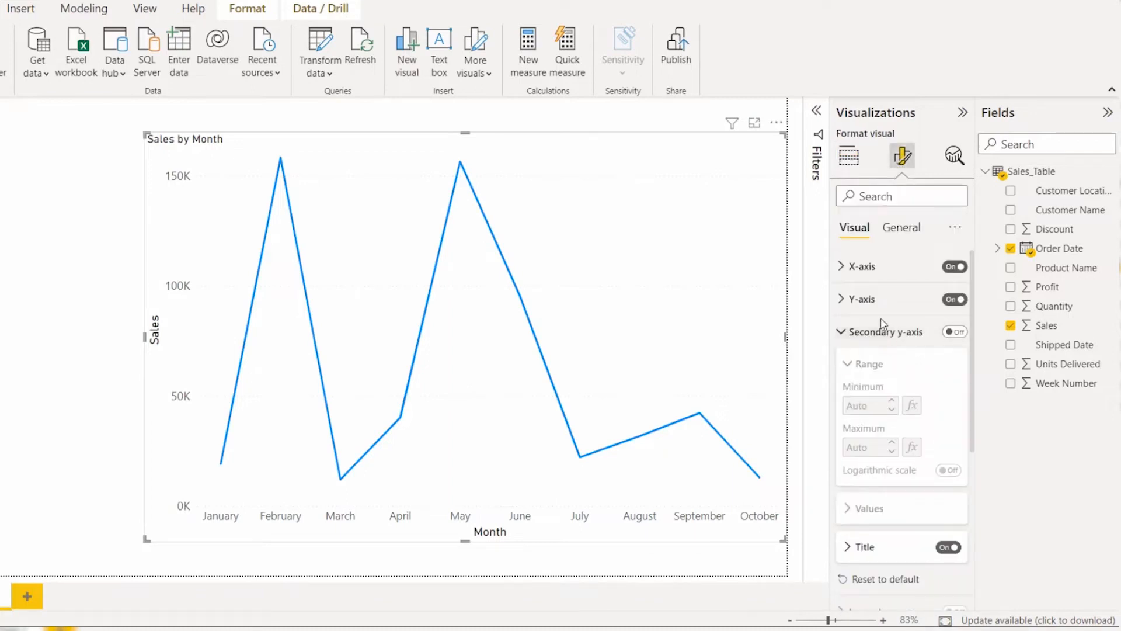
pyautogui.click(883, 327)
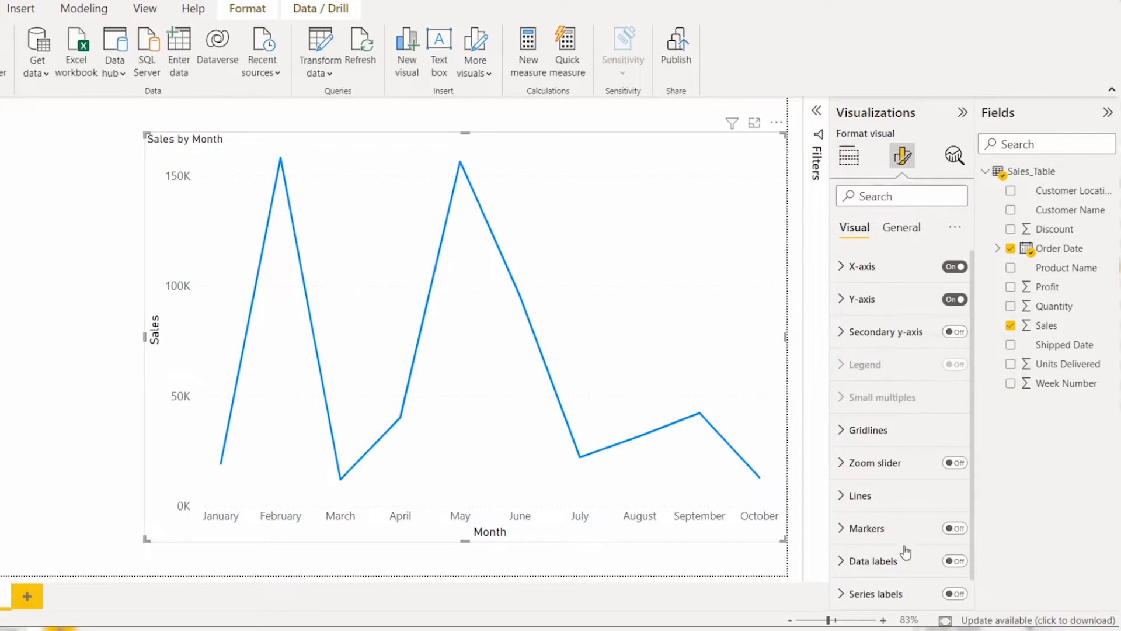
pyautogui.click(849, 156)
pyautogui.scroll(-2, 874, 464)
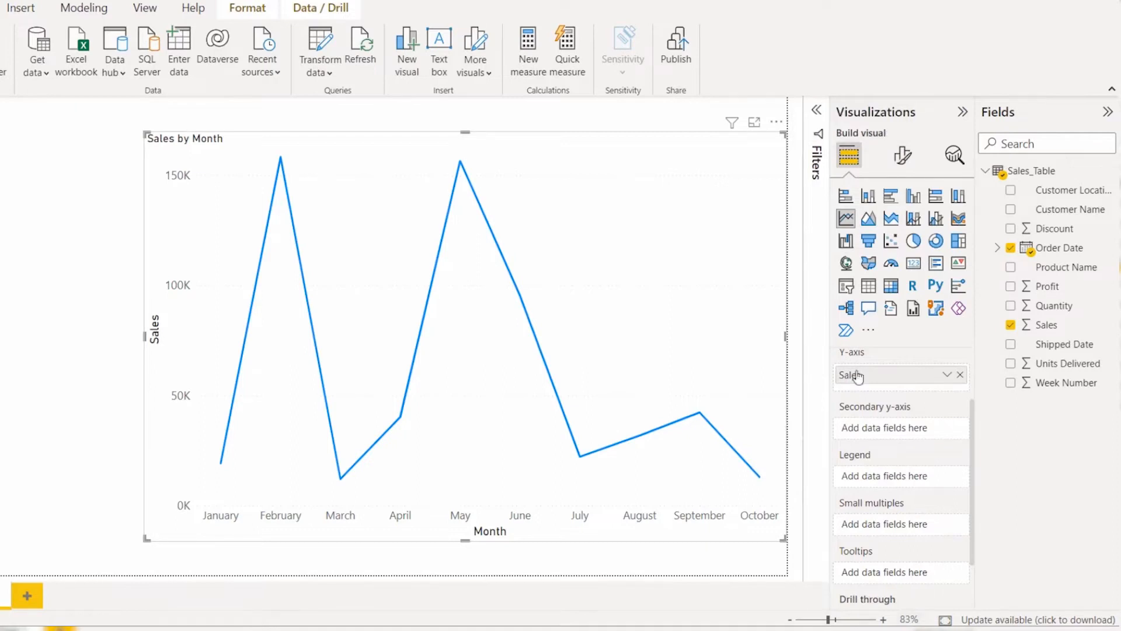
pyautogui.click(902, 154)
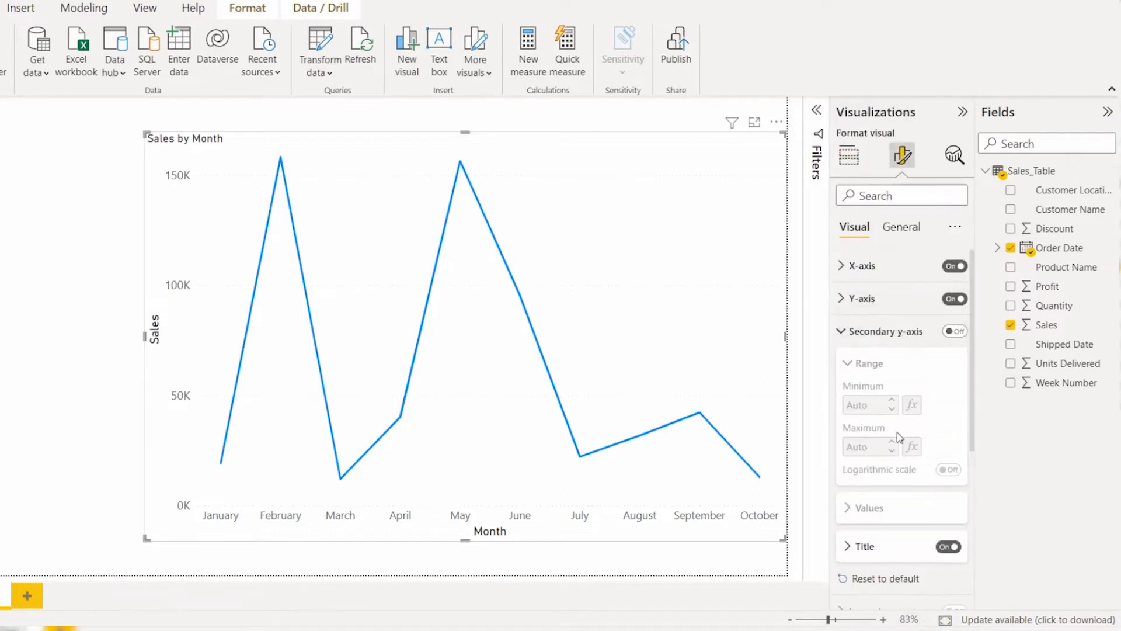
pyautogui.click(879, 331)
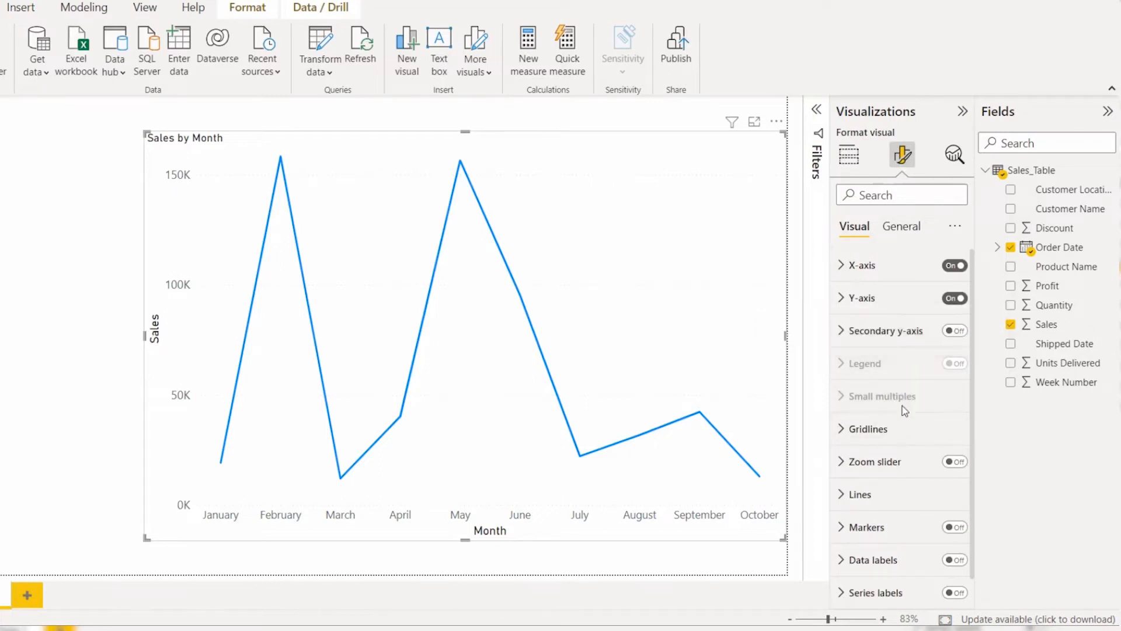
# Step: Add the Customer Location field to the line chart's legend and inspect the resulting lines
pyautogui.click(849, 155)
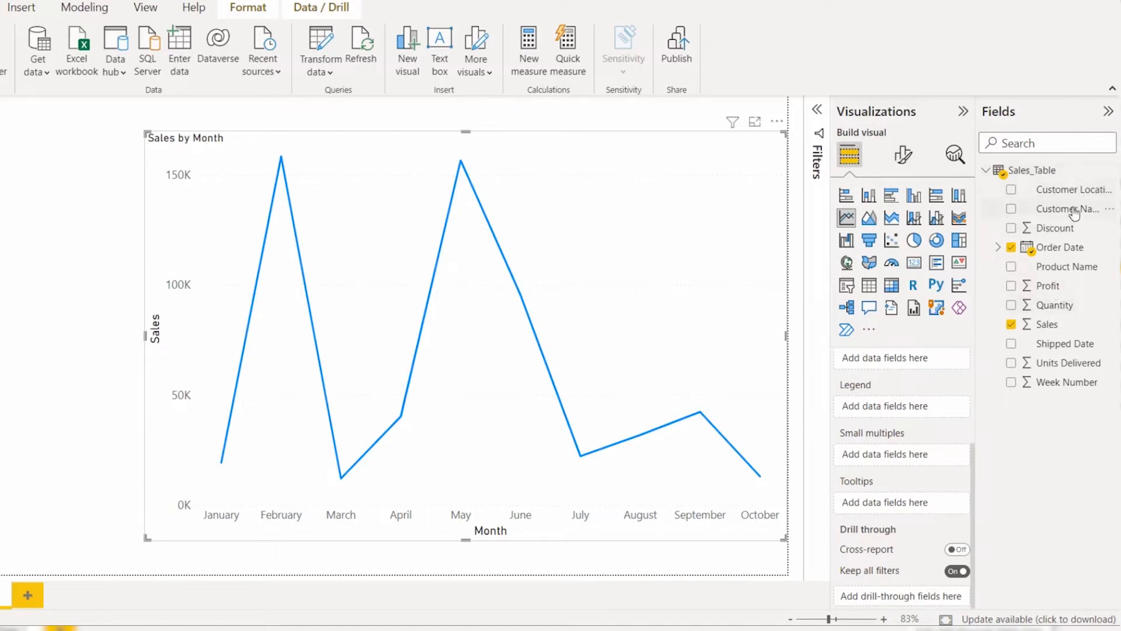
pyautogui.moveTo(1051, 233); pyautogui.dragTo(922, 405)
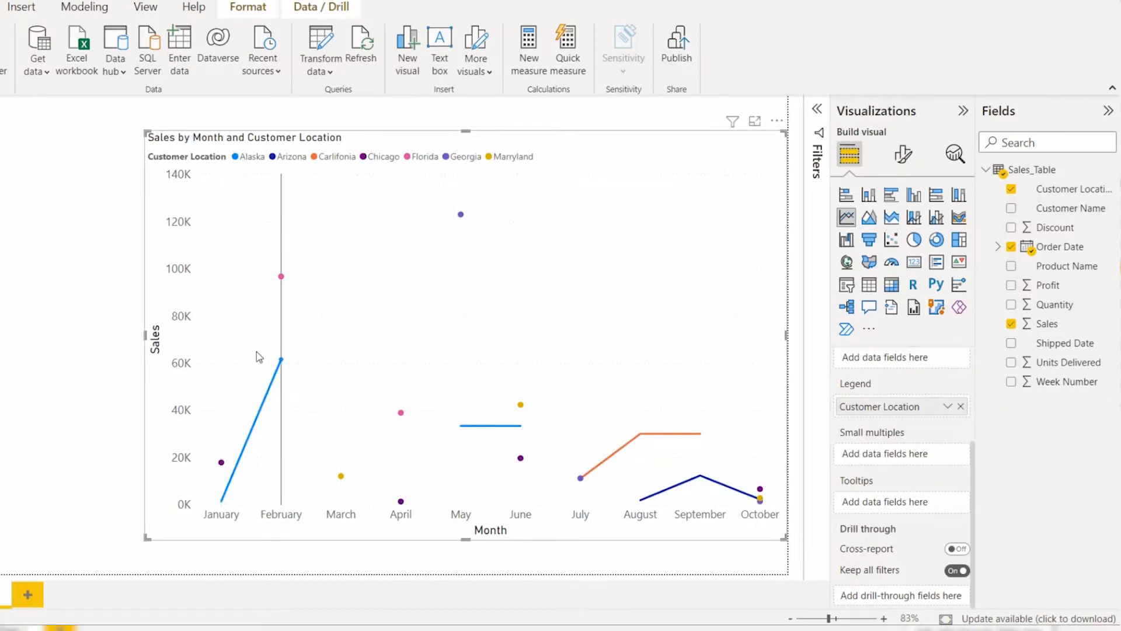
pyautogui.moveTo(271, 377)
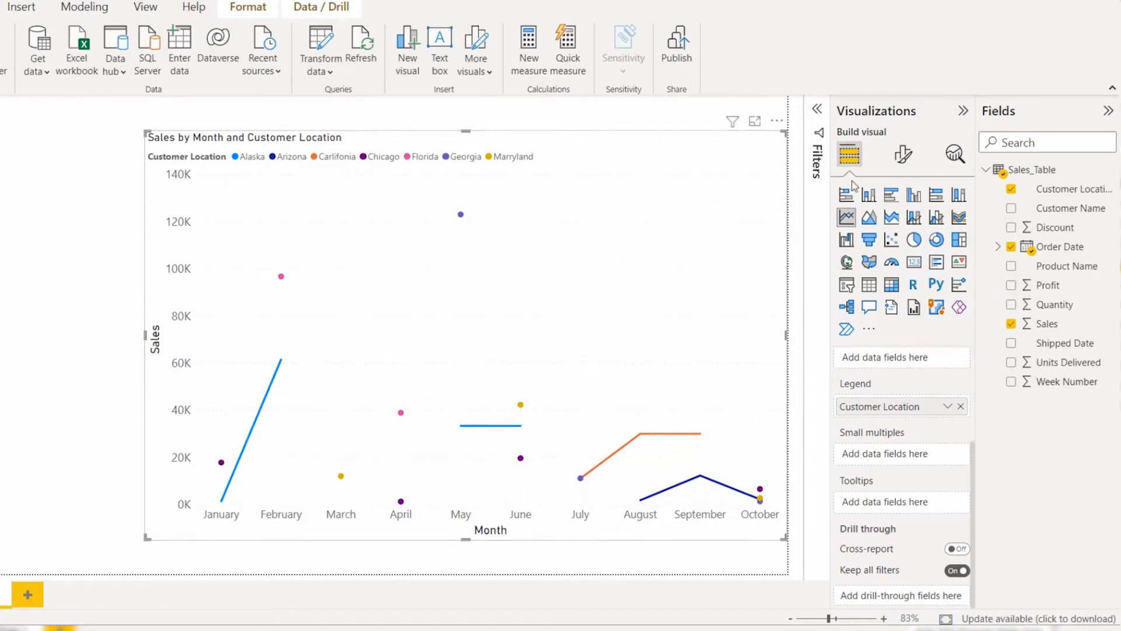
# Step: Set the legend position to Top center
pyautogui.click(902, 155)
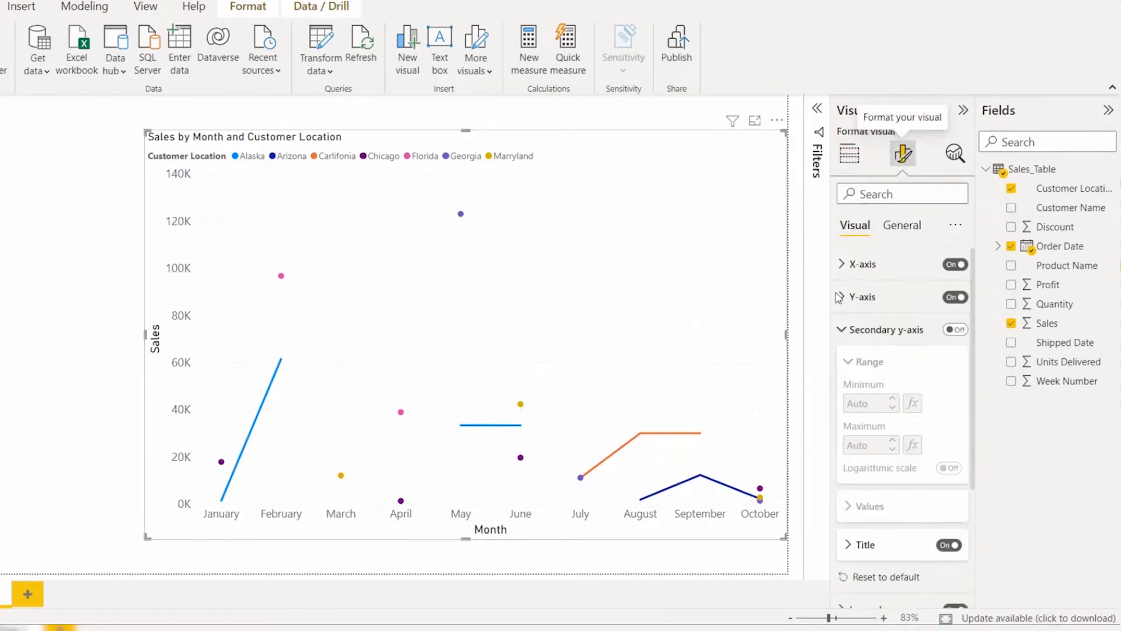
pyautogui.click(876, 329)
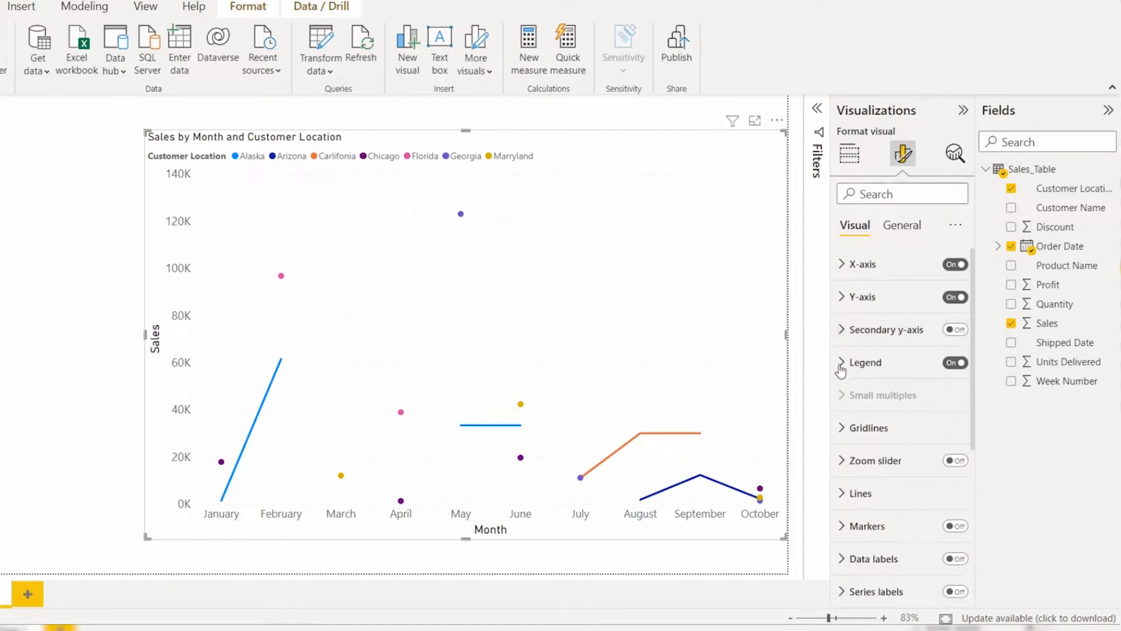
pyautogui.click(881, 366)
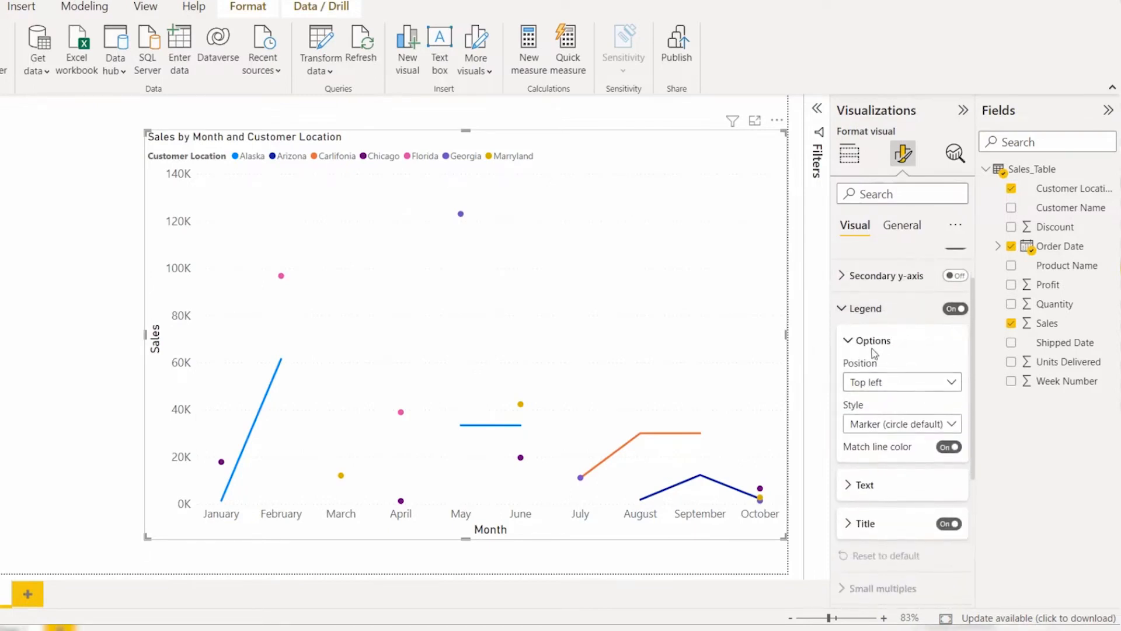
pyautogui.click(877, 388)
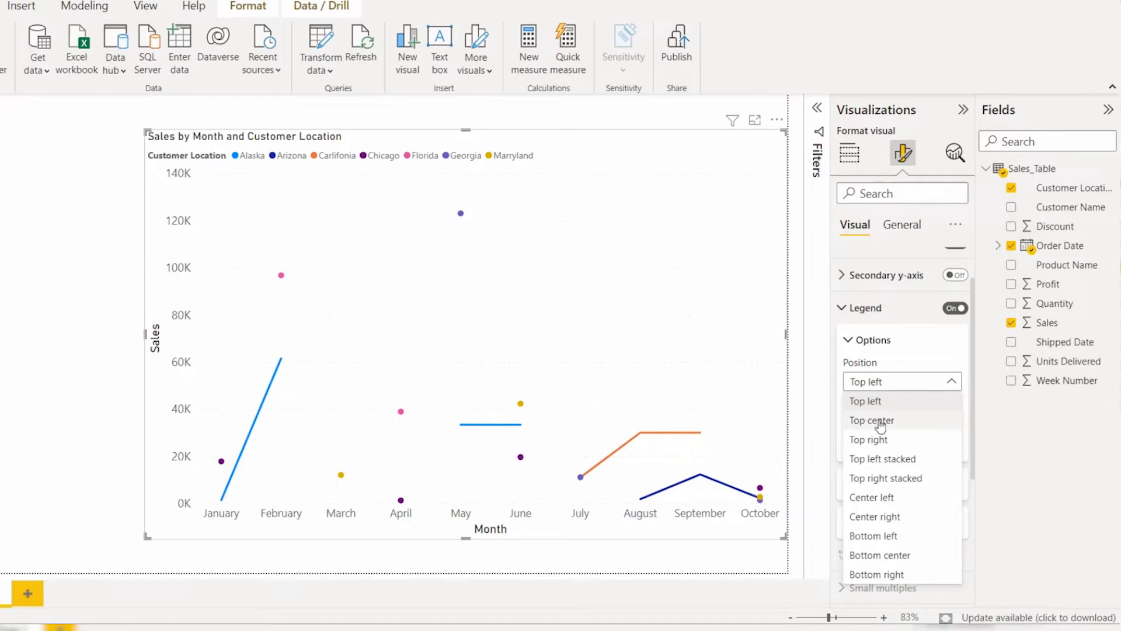
pyautogui.click(881, 420)
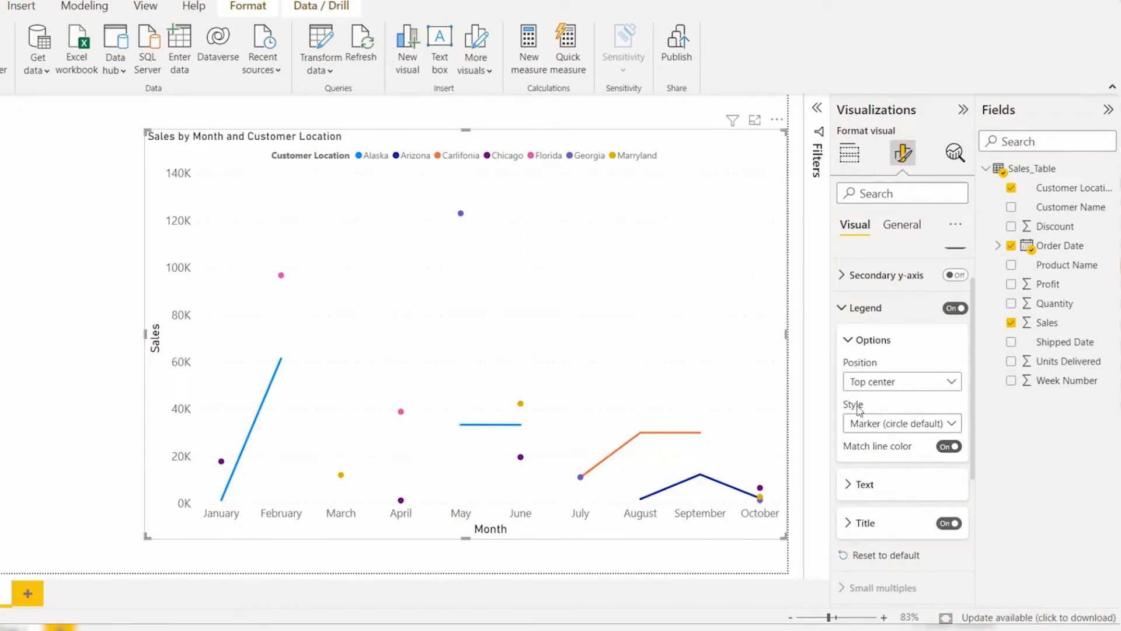
# Step: Try the Marker legend style, and settle on Line and markers
pyautogui.click(860, 429)
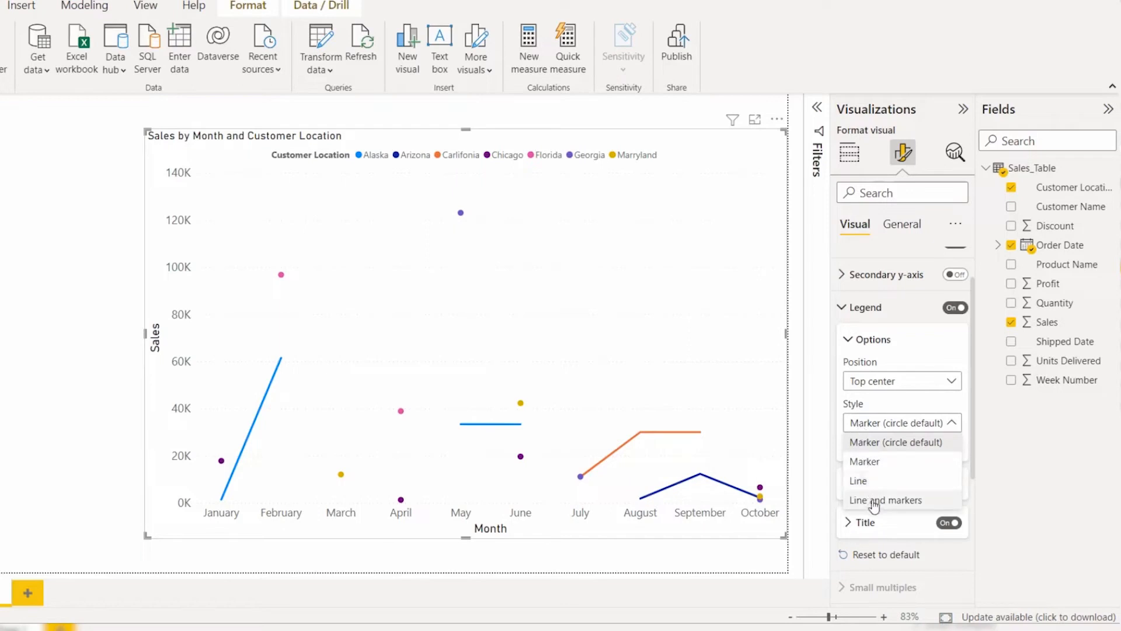
pyautogui.click(880, 461)
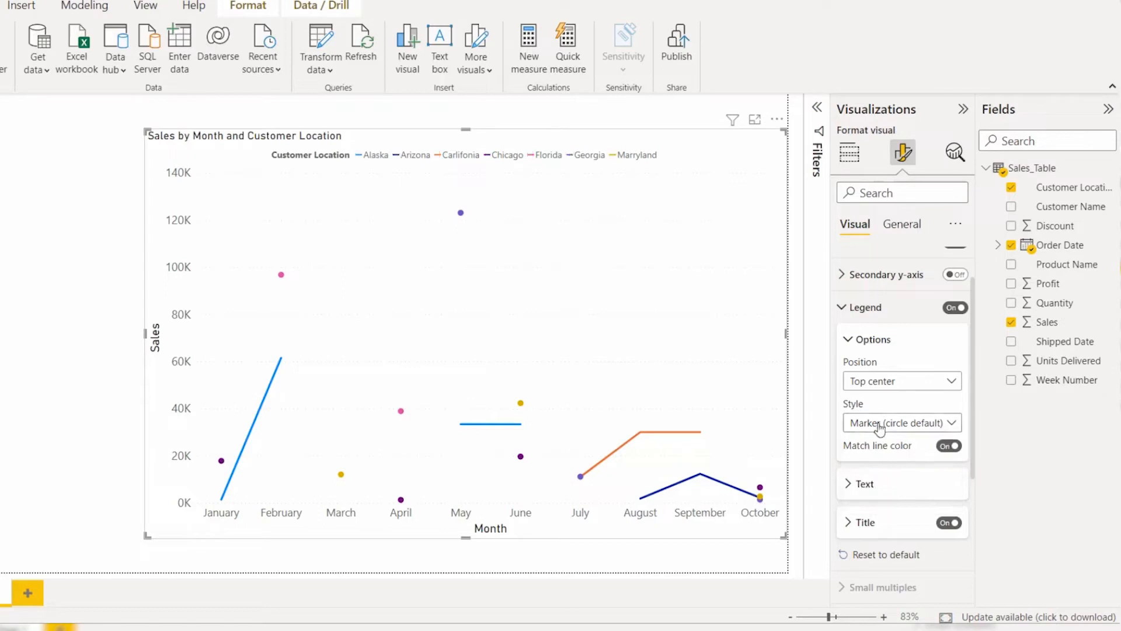
pyautogui.click(900, 427)
pyautogui.click(891, 500)
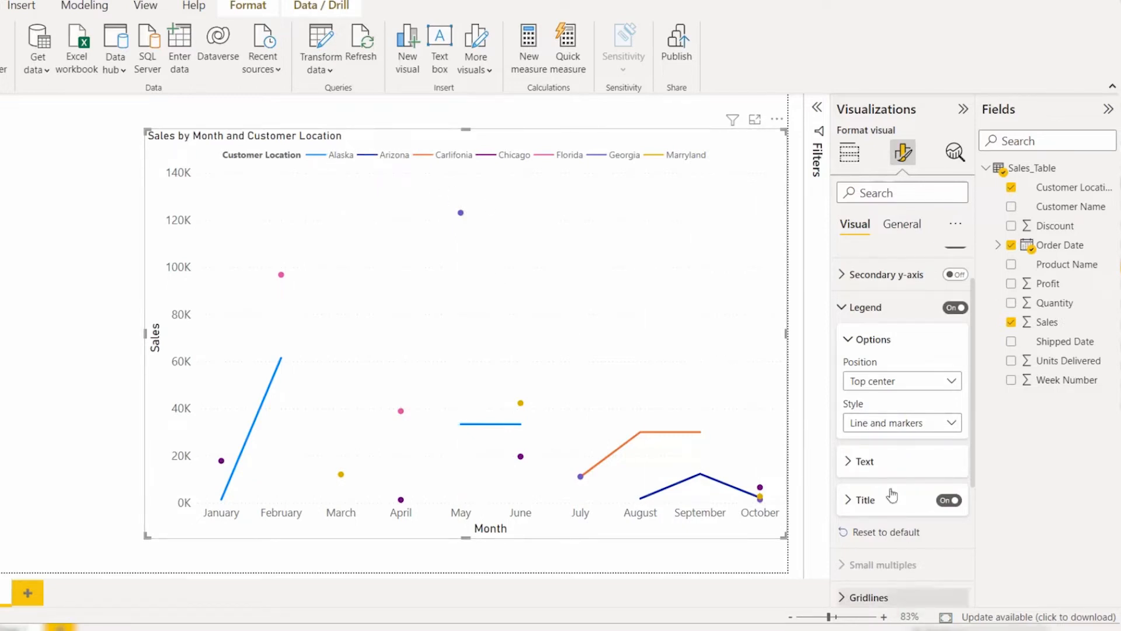
# Step: Format the legend text with font size 13 and a purple theme color, keeping the Segoe UI font
pyautogui.click(877, 340)
pyautogui.click(869, 378)
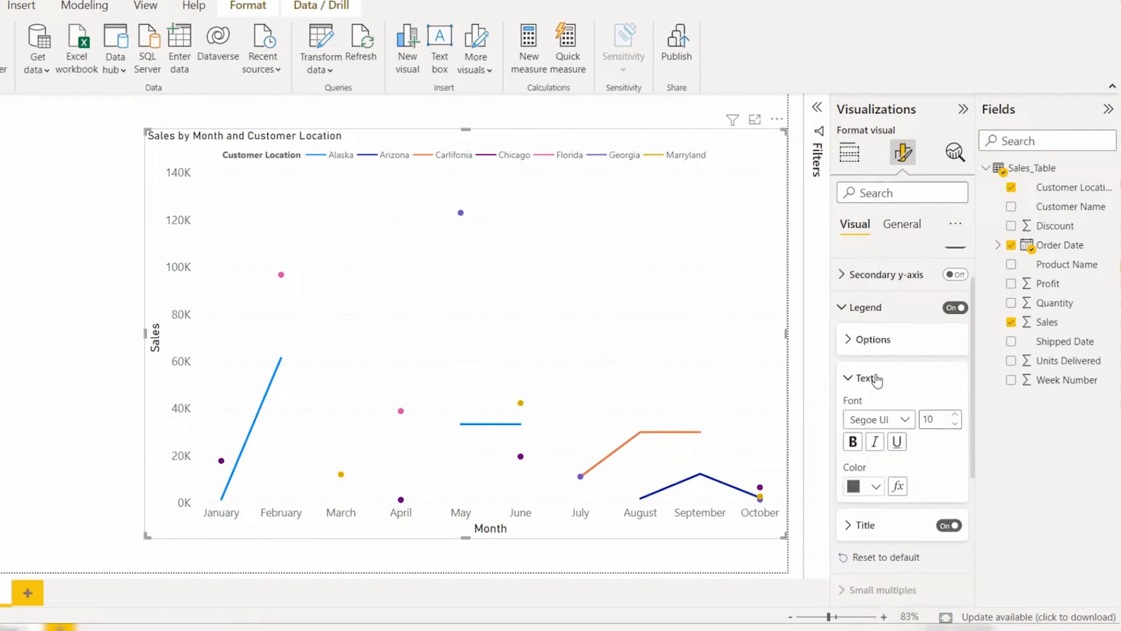
pyautogui.click(898, 421)
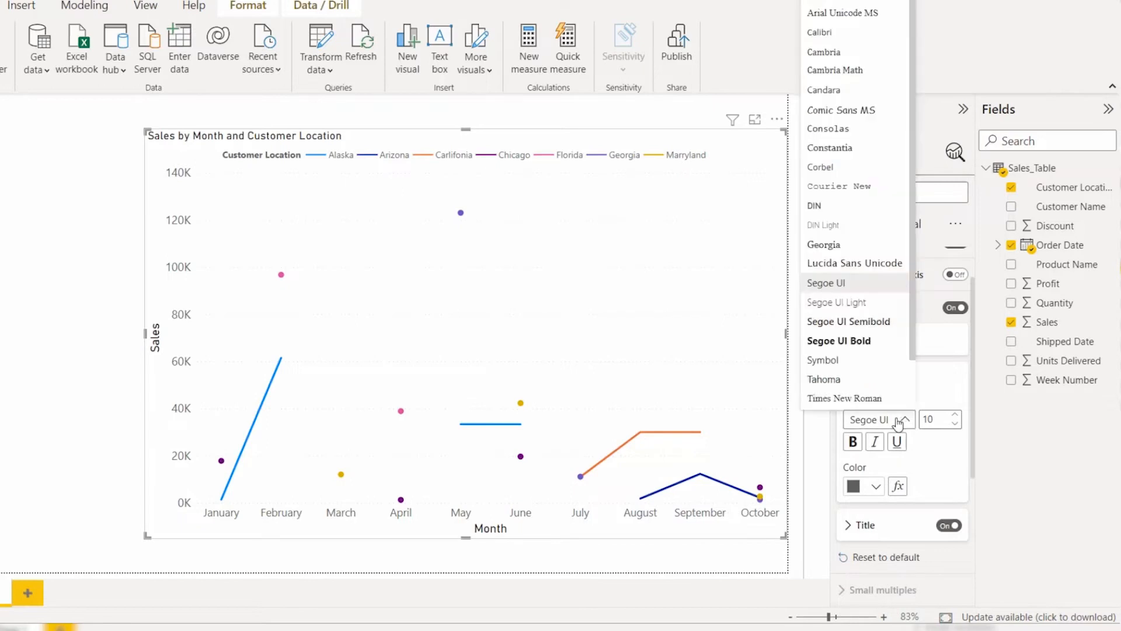
pyautogui.click(899, 420)
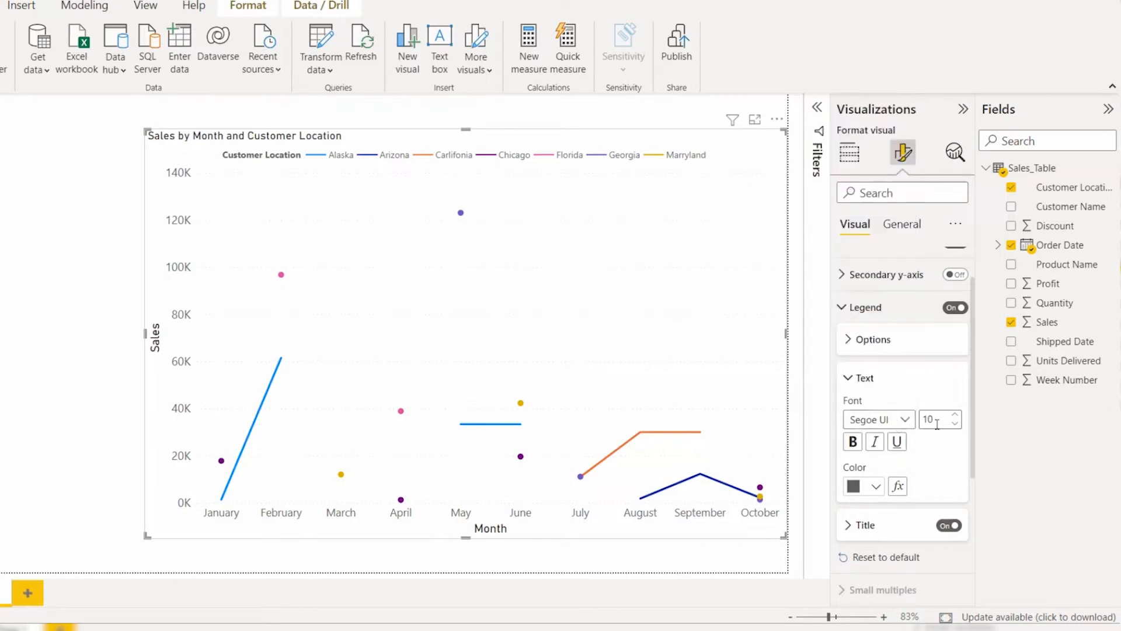
pyautogui.click(955, 415)
pyautogui.click(955, 415)
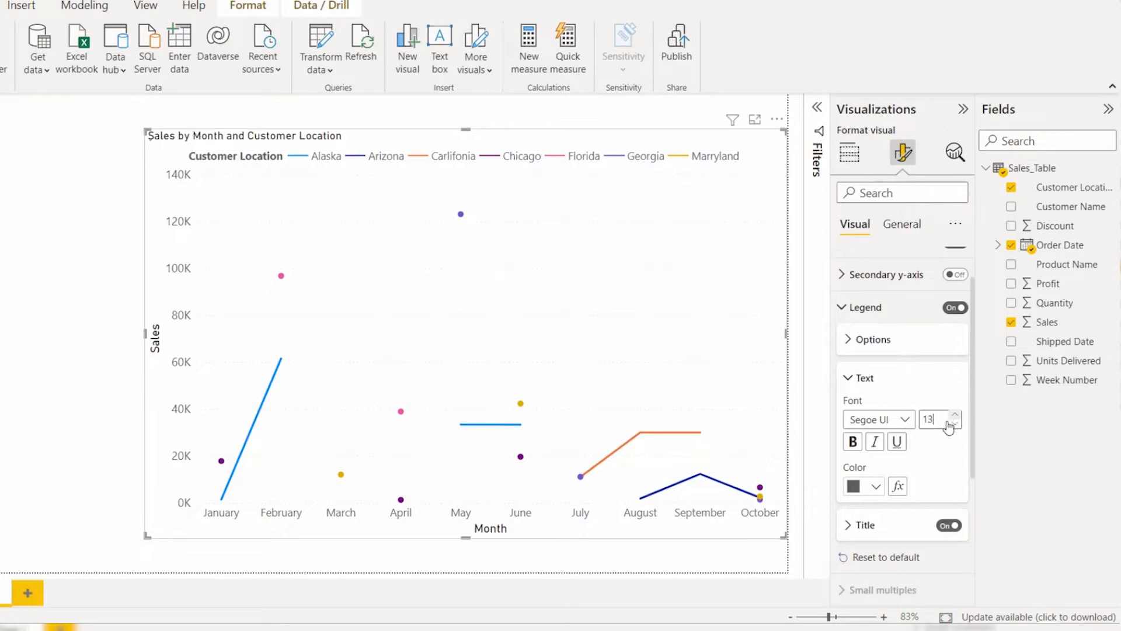
pyautogui.click(878, 486)
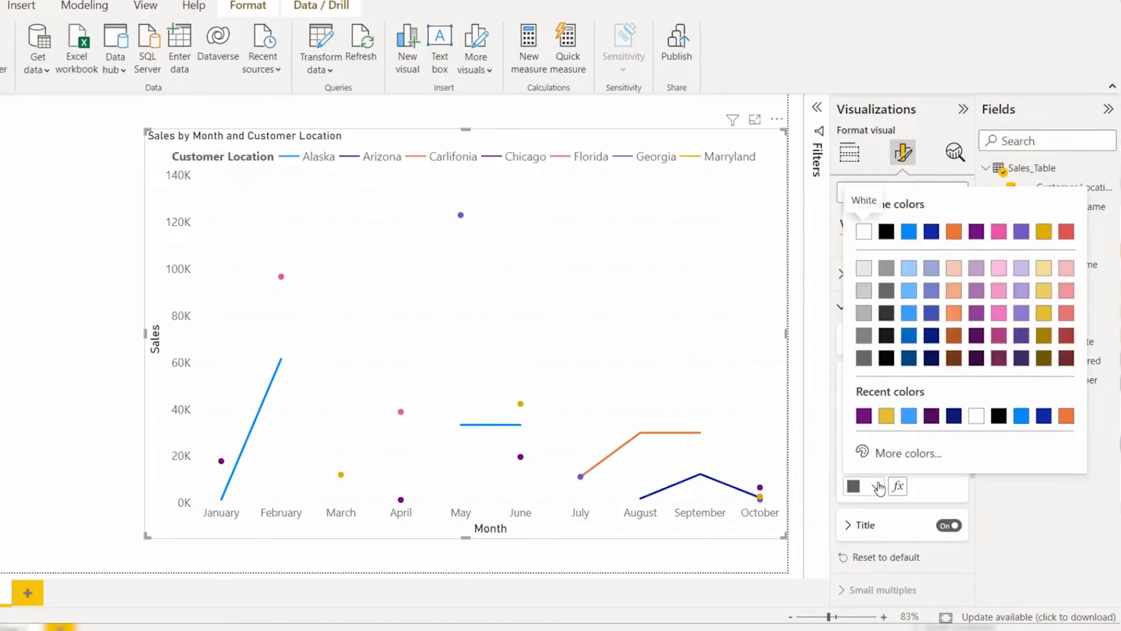
pyautogui.click(978, 316)
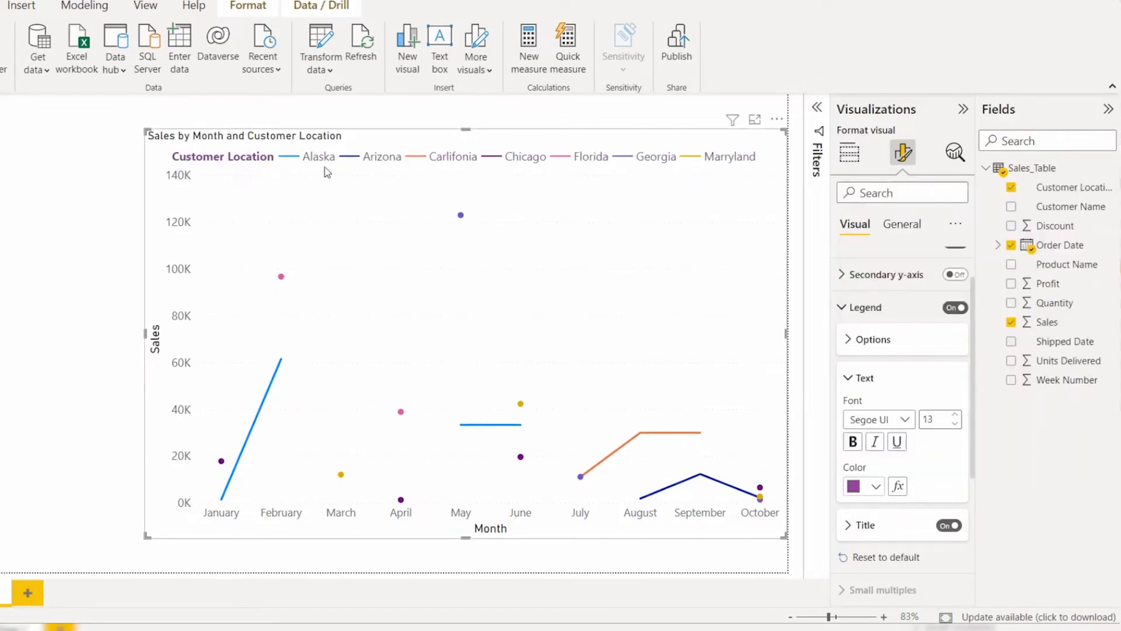
# Step: Check the legend title settings, turning the title off and back on
pyautogui.click(886, 529)
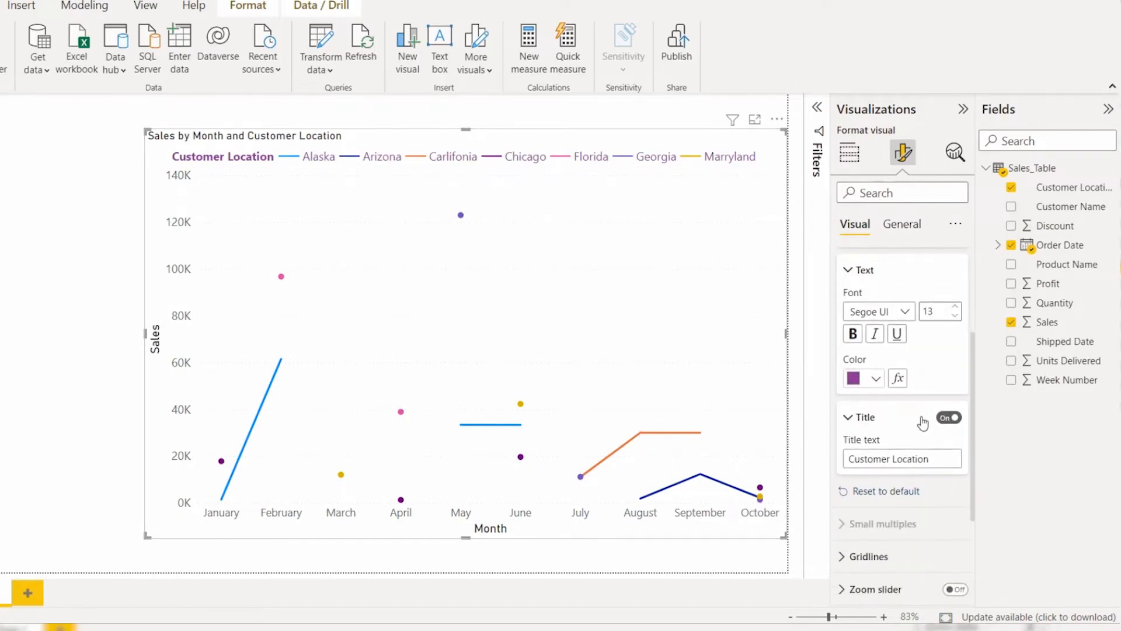
pyautogui.click(933, 421)
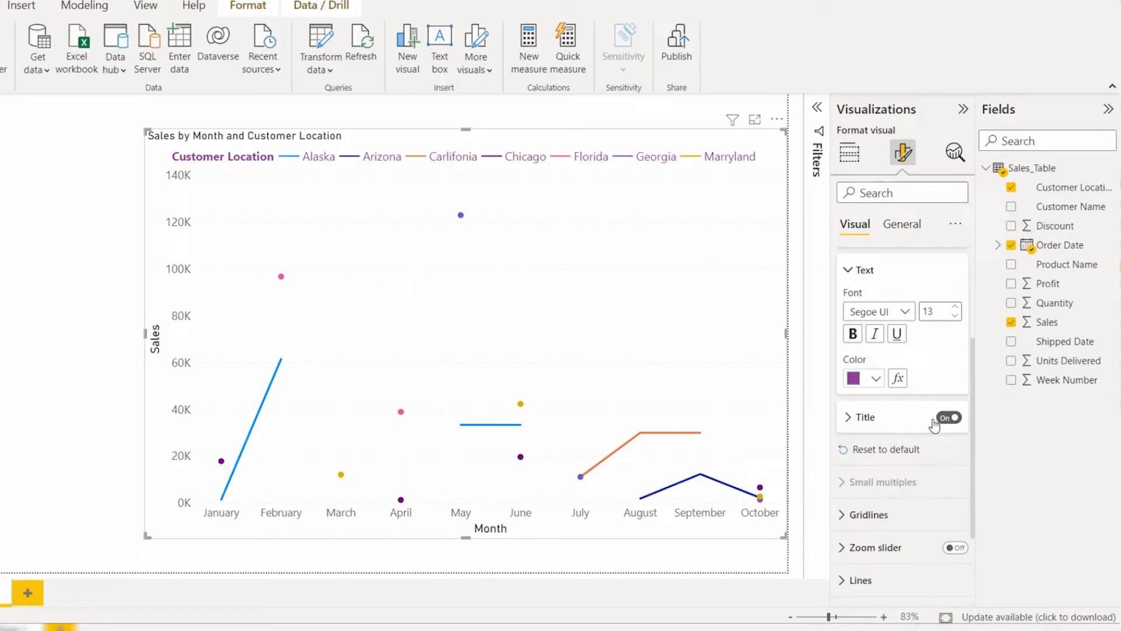
pyautogui.click(947, 418)
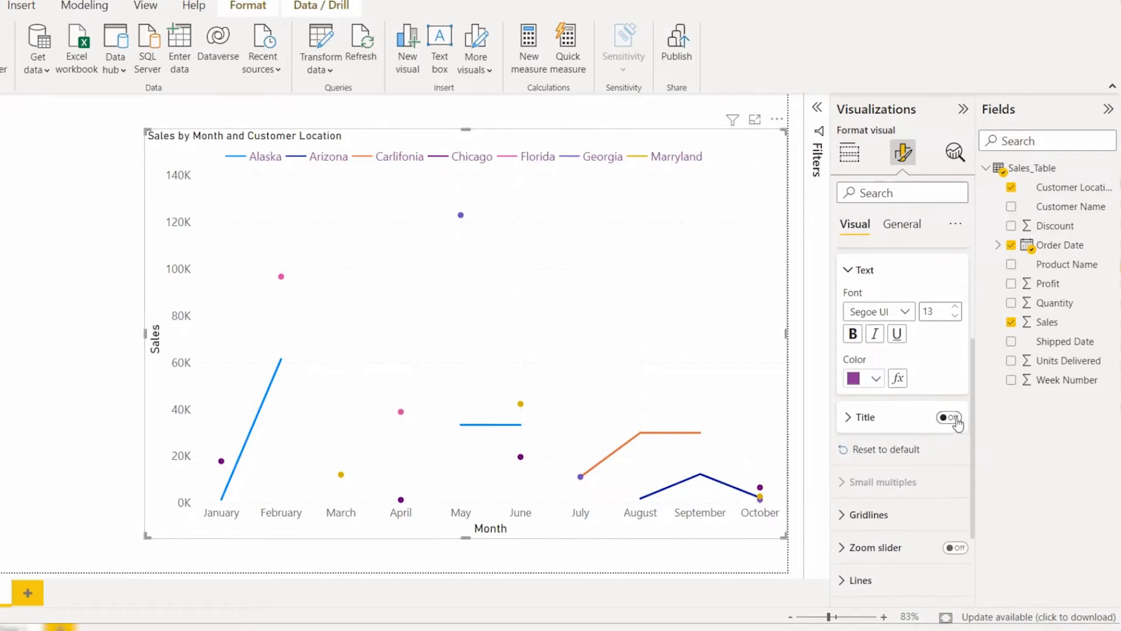
pyautogui.click(950, 419)
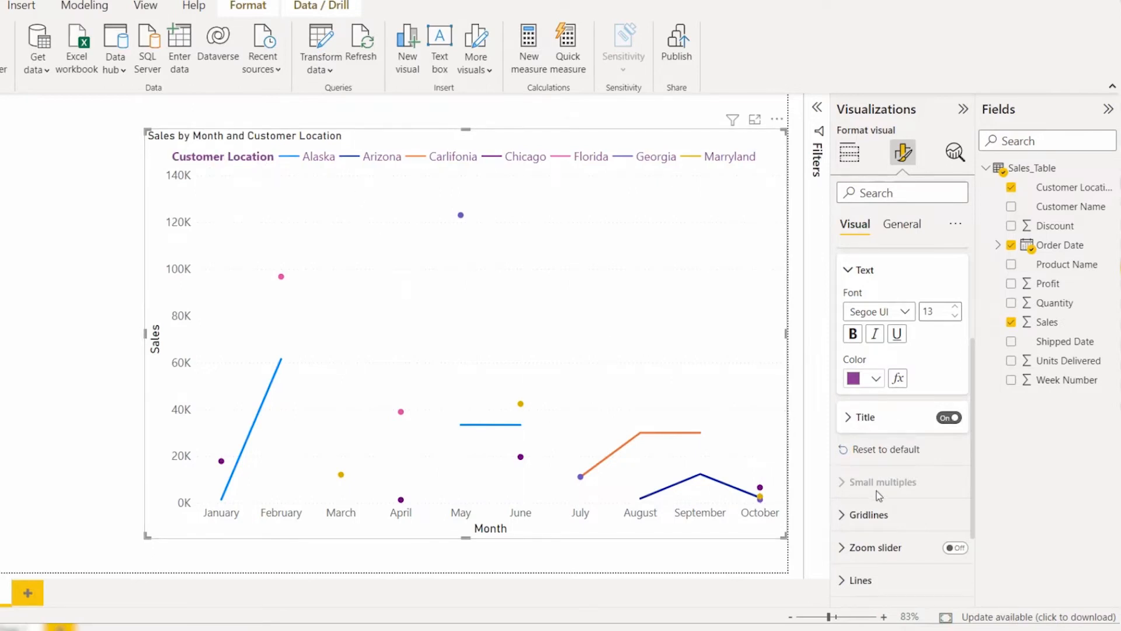
# Step: Reset all legend formatting to default and collapse the legend settings
pyautogui.click(887, 450)
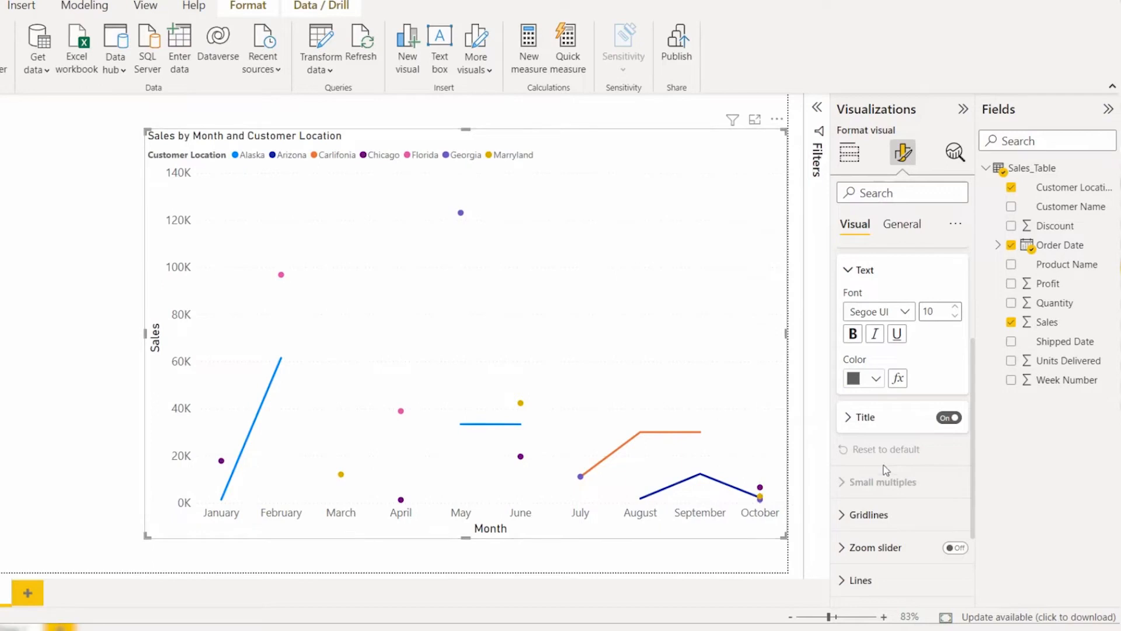
pyautogui.scroll(1, 886, 296)
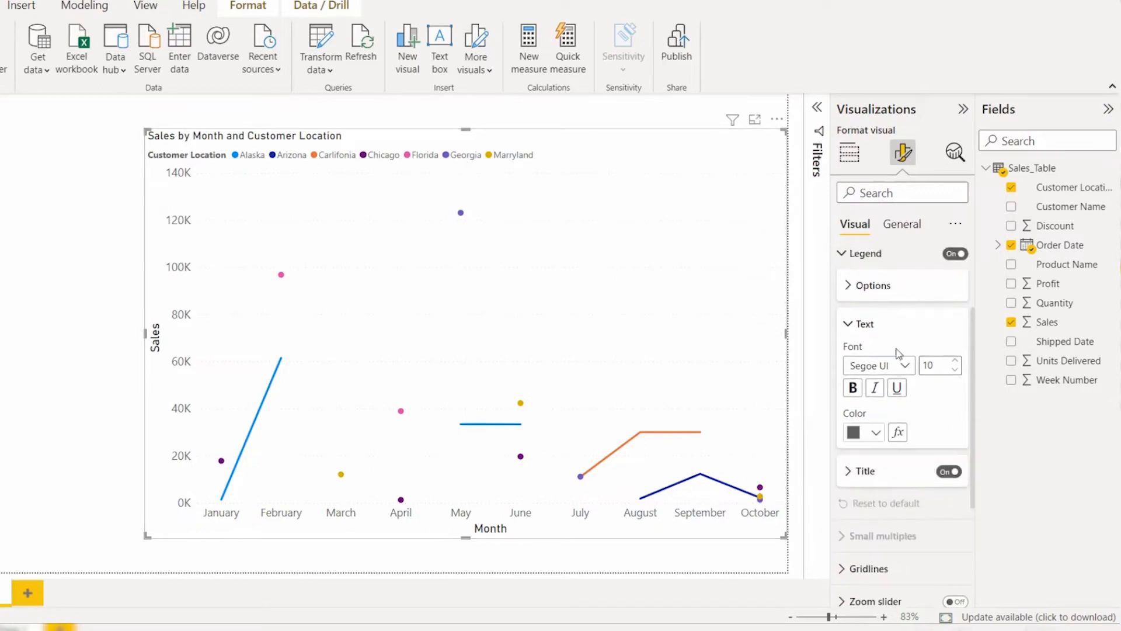
pyautogui.scroll(1, 888, 398)
pyautogui.click(874, 309)
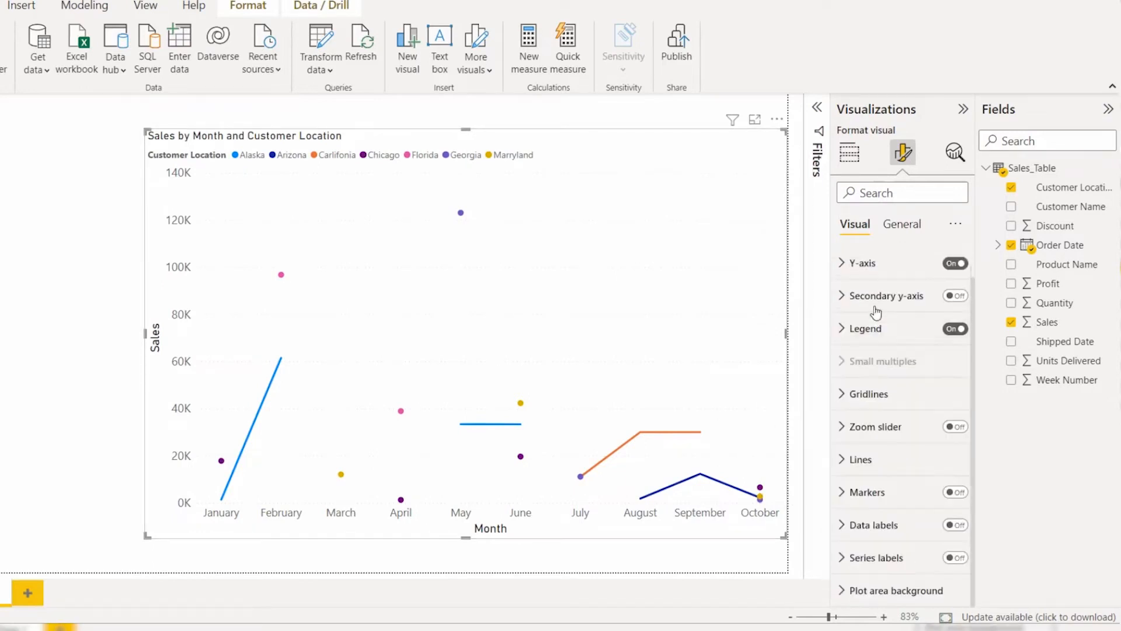
# Step: Remove Customer Location from the legend and split the chart into small multiples by Product Name
pyautogui.click(849, 152)
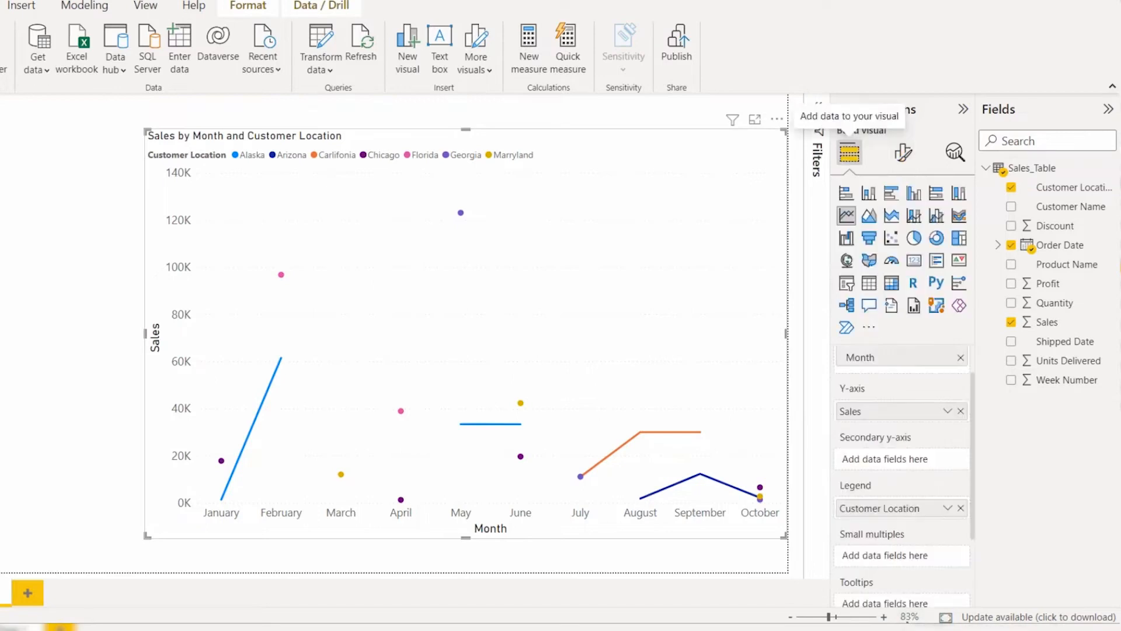
pyautogui.click(961, 508)
pyautogui.scroll(-2, 891, 471)
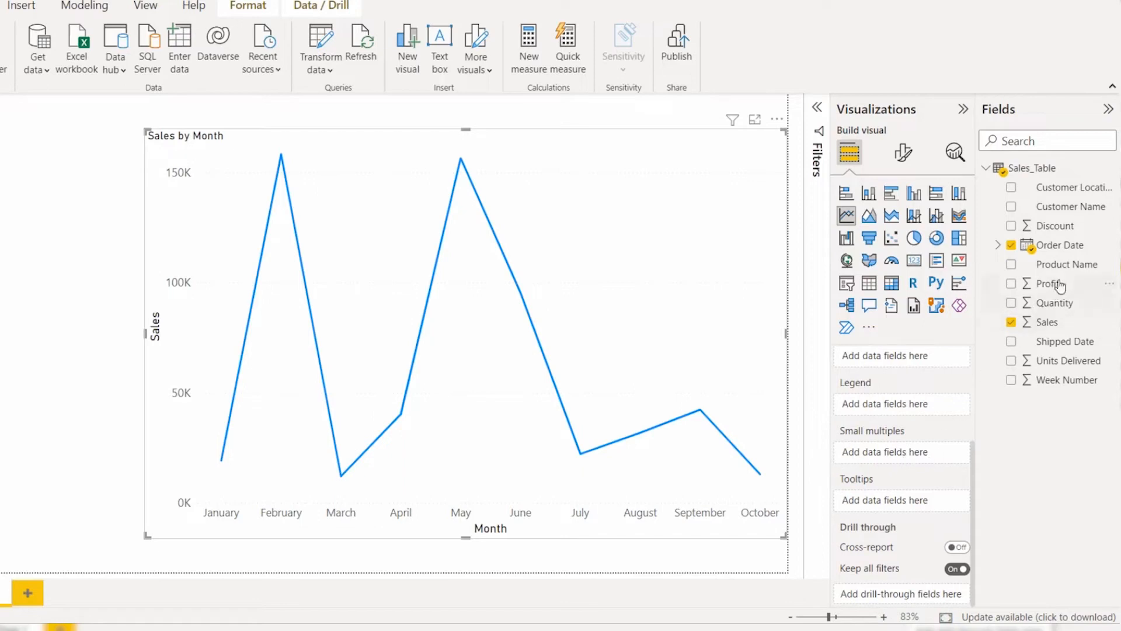
pyautogui.moveTo(1062, 273); pyautogui.dragTo(899, 443)
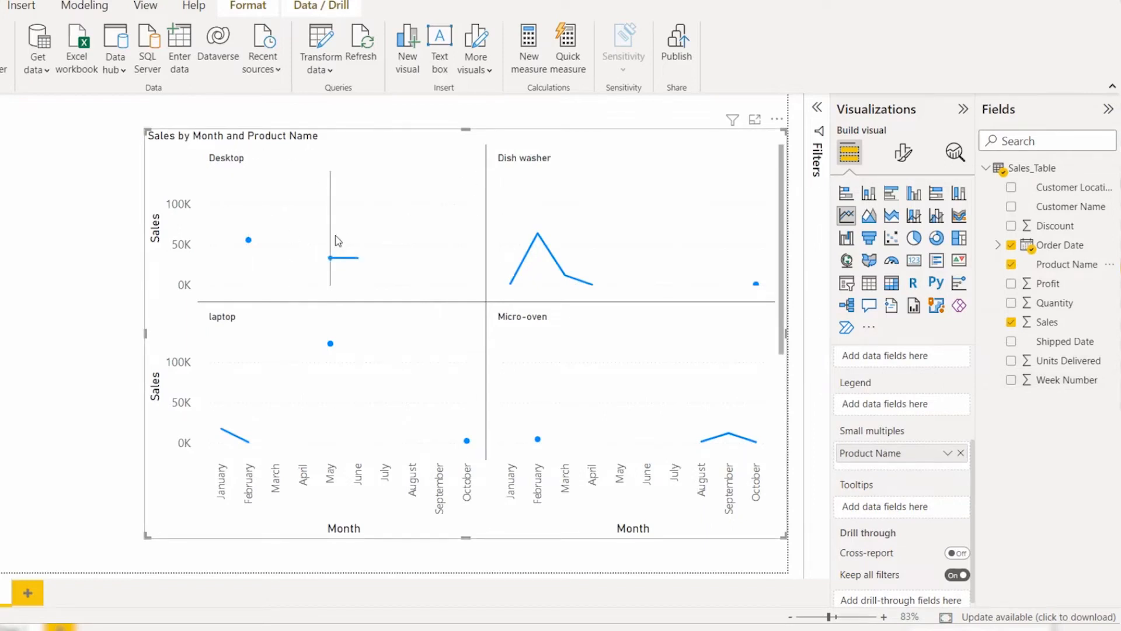
# Step: Look through the small-multiple charts of every product in the visual
pyautogui.scroll(-1, 506, 257)
pyautogui.scroll(-1, 505, 257)
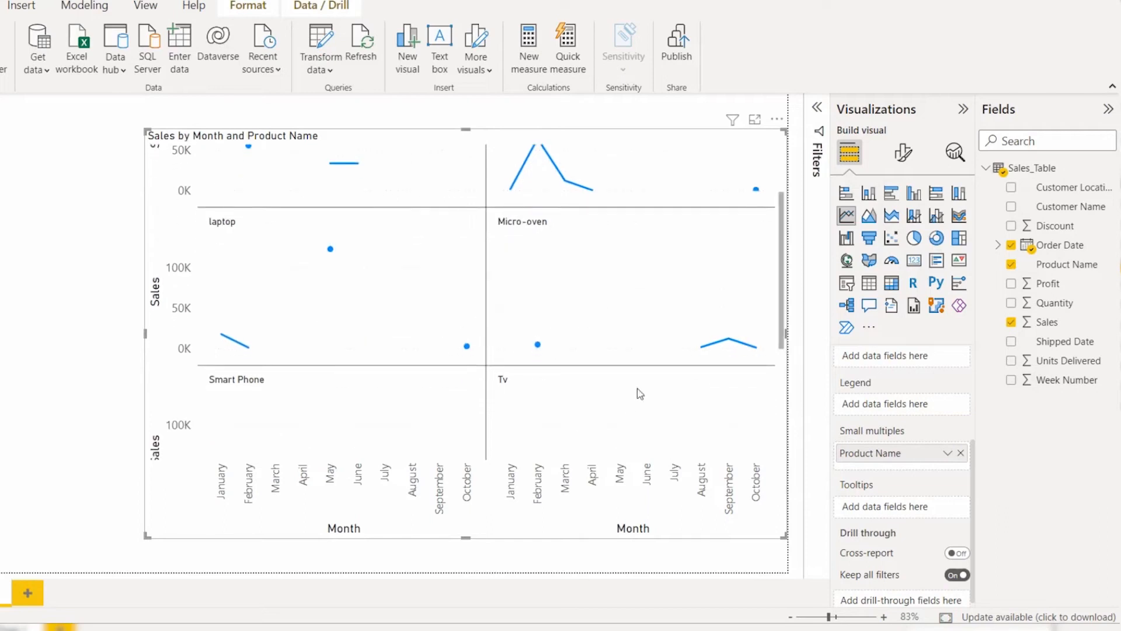
pyautogui.scroll(-1, 648, 386)
pyautogui.scroll(-2, 653, 384)
pyautogui.scroll(4, 642, 388)
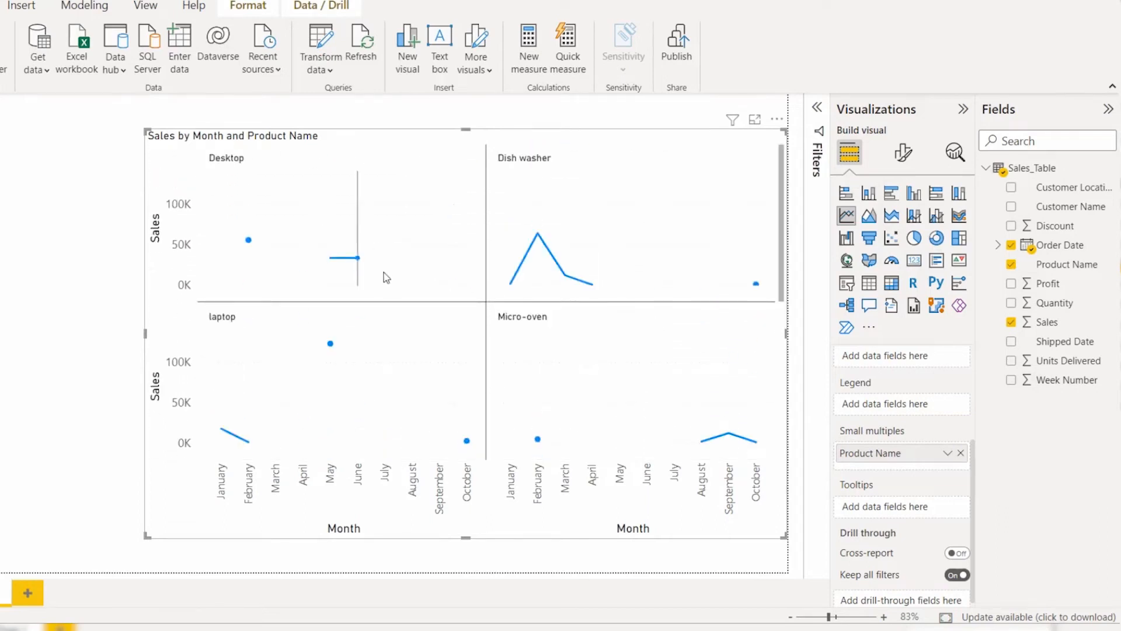
pyautogui.scroll(-2, 385, 275)
pyautogui.scroll(-3, 383, 272)
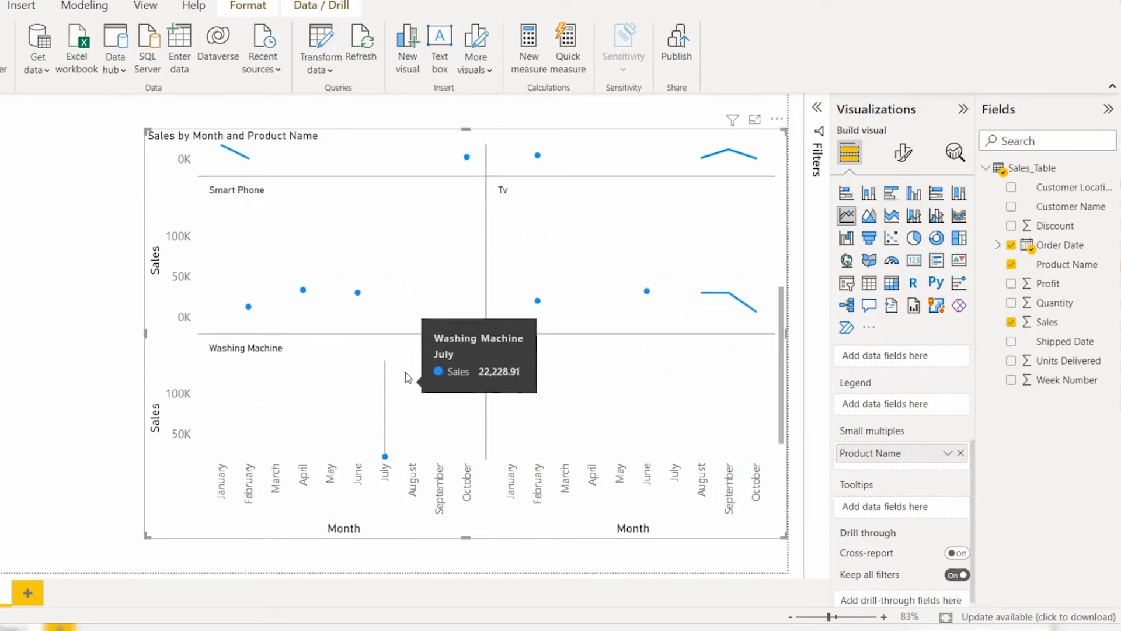
pyautogui.scroll(1, 408, 374)
pyautogui.scroll(3, 417, 359)
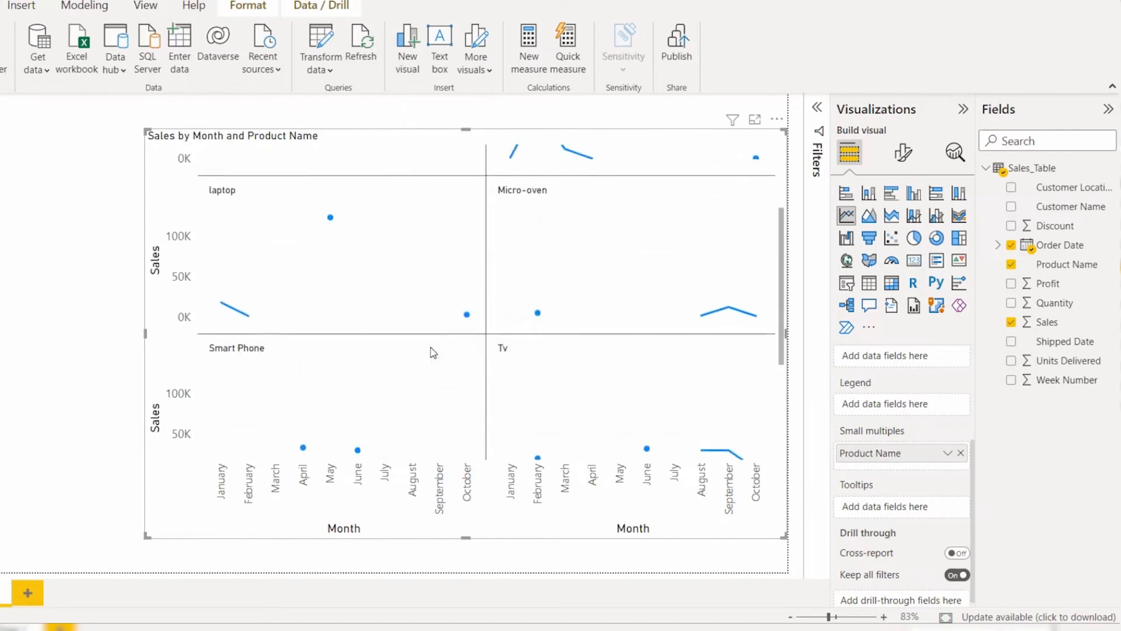
# Step: Set the small multiples layout to 3 rows and 3 columns
pyautogui.click(894, 159)
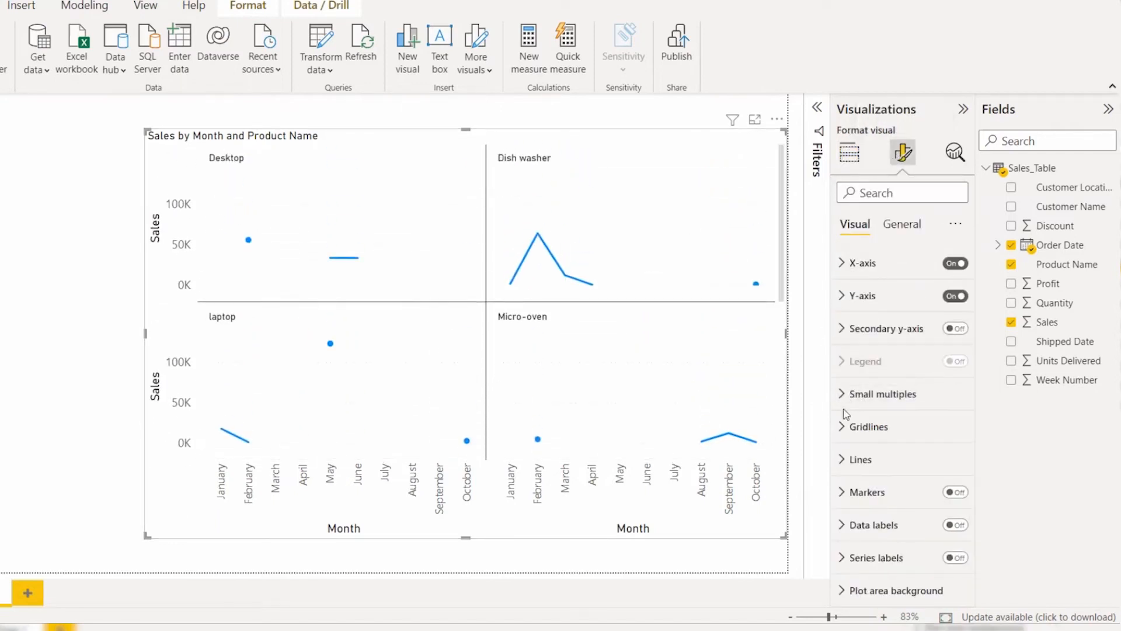
pyautogui.click(877, 396)
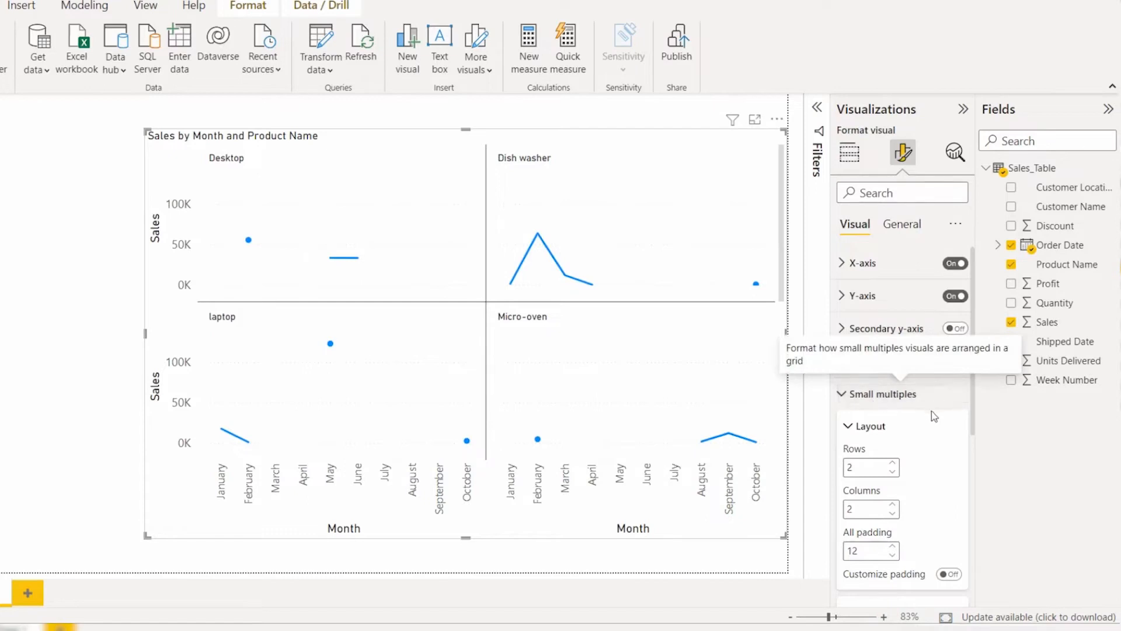
pyautogui.scroll(-1, 930, 415)
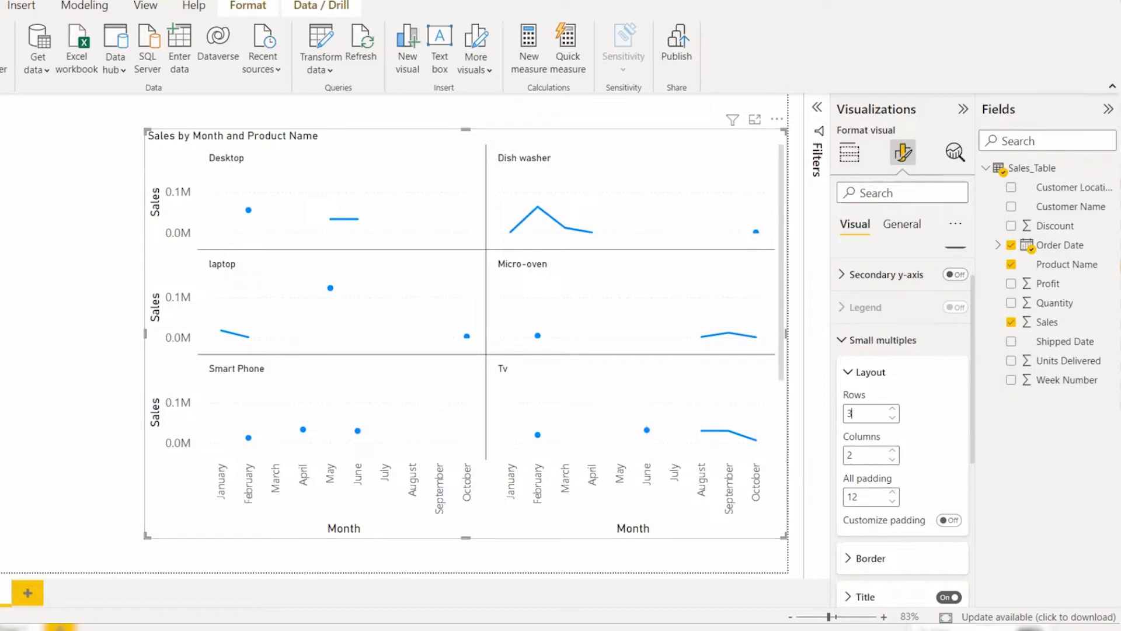
pyautogui.click(892, 450)
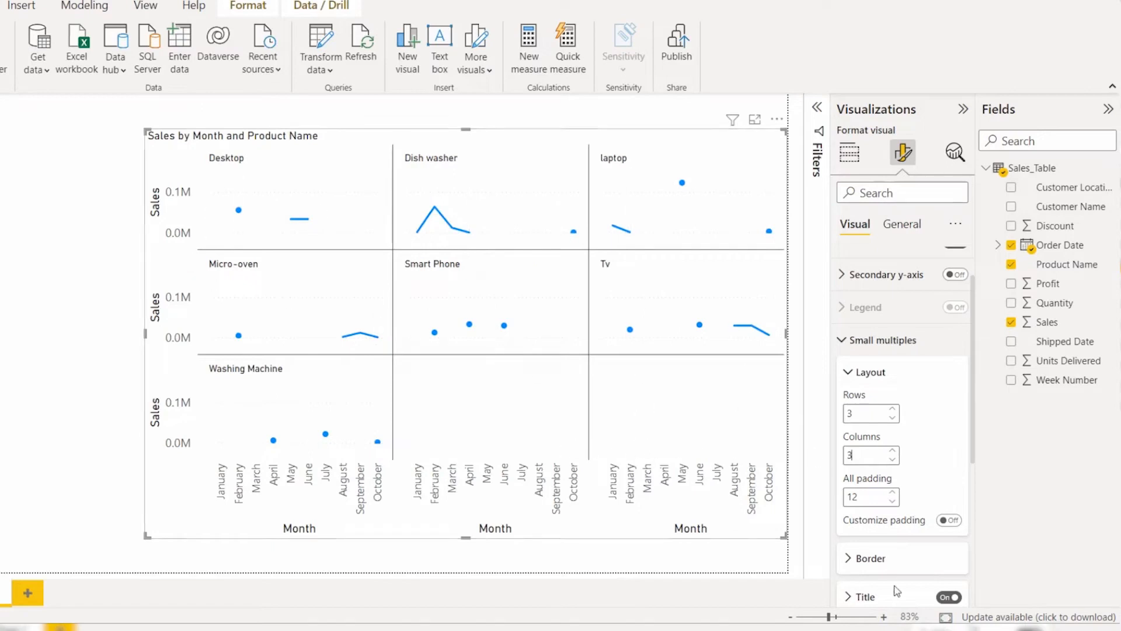
pyautogui.click(893, 377)
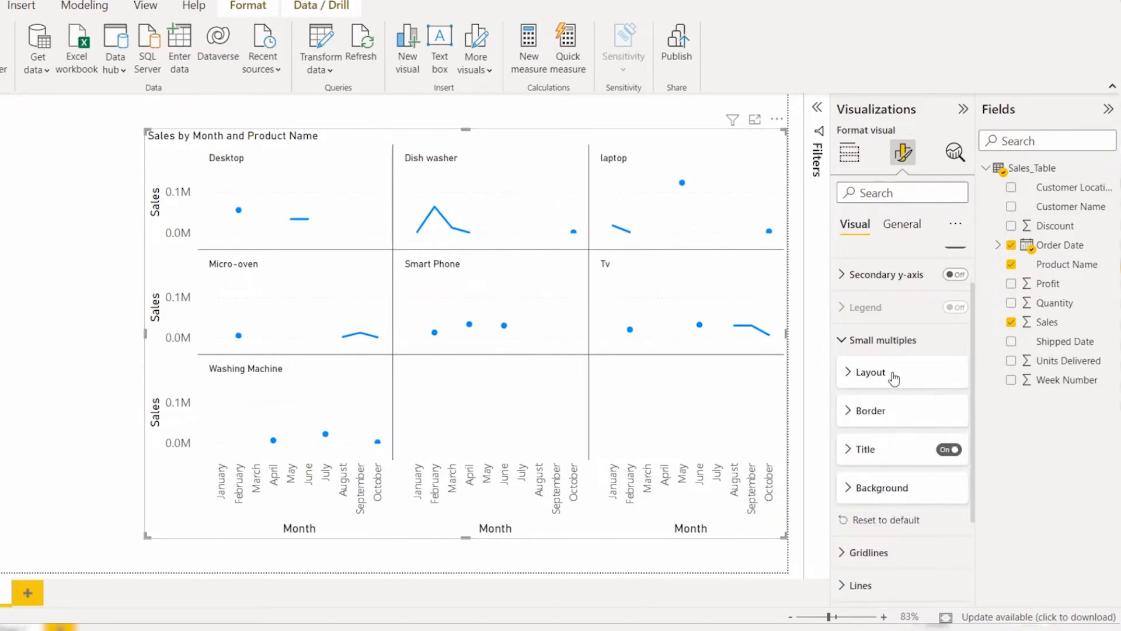
# Step: Try the None option for the small multiples' border gridlines and restore Horizontal and vertical
pyautogui.click(891, 411)
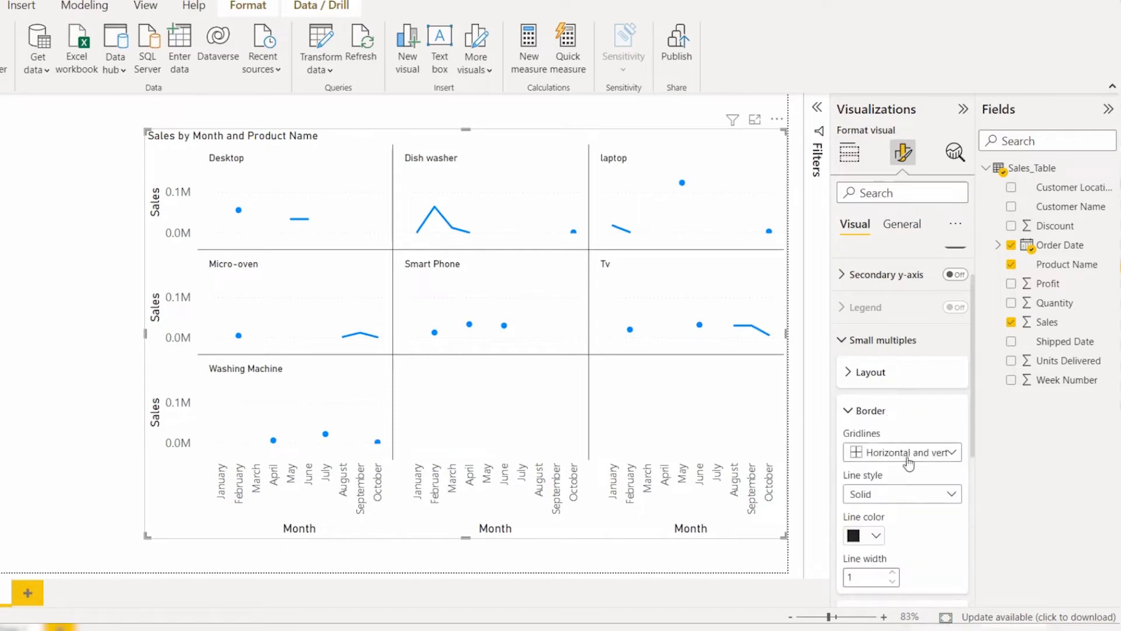
pyautogui.scroll(-1, 902, 409)
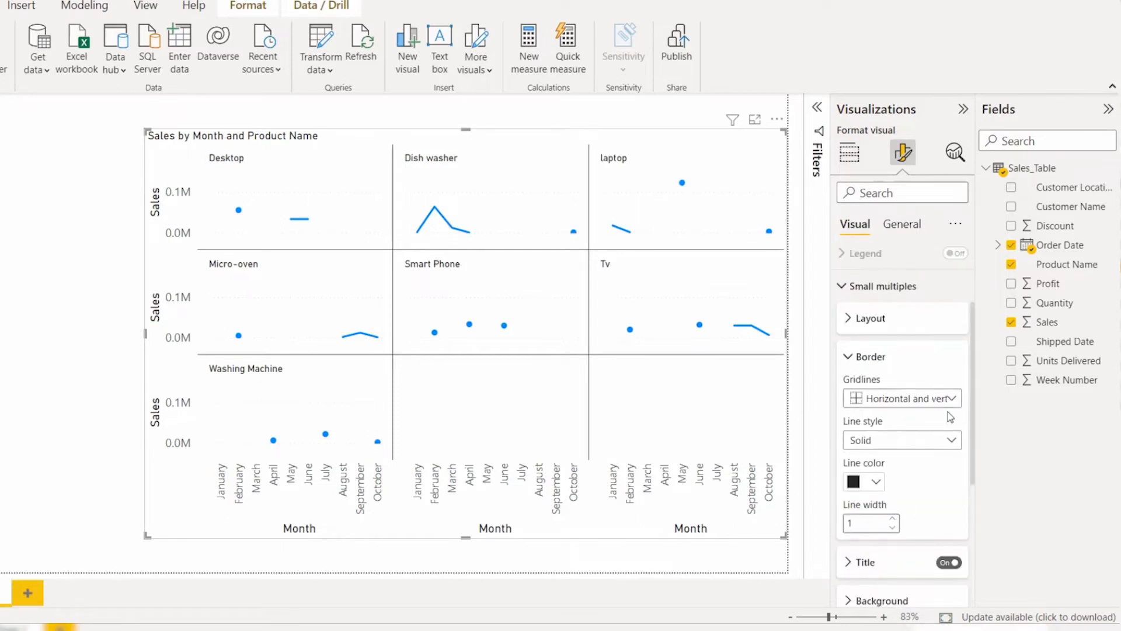
pyautogui.click(956, 401)
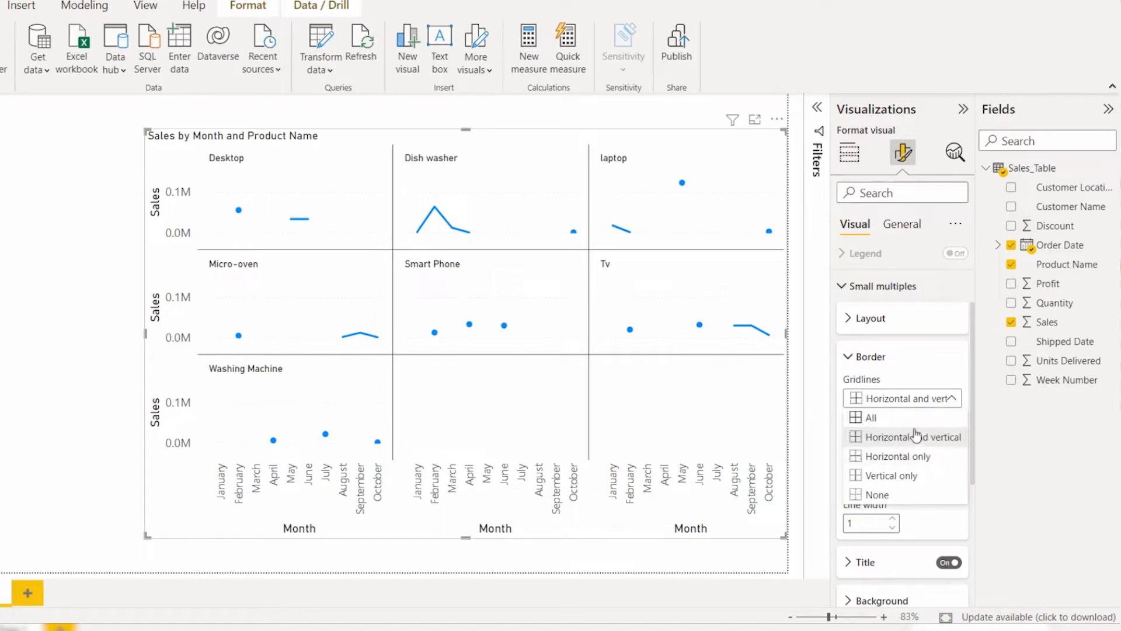
pyautogui.click(906, 495)
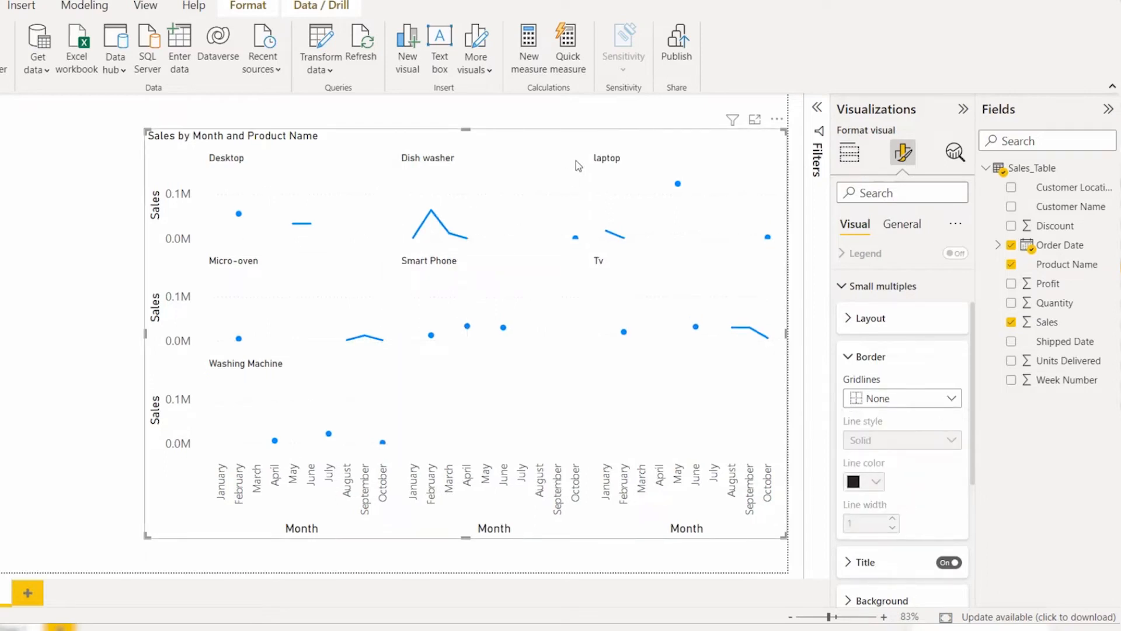
pyautogui.click(916, 395)
pyautogui.click(910, 439)
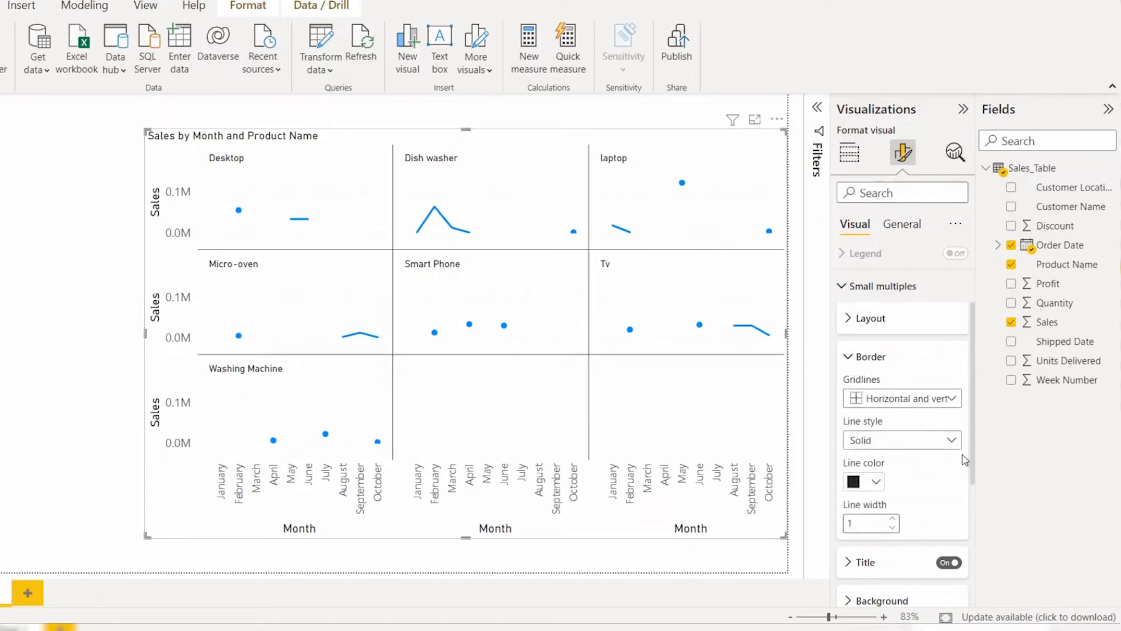
pyautogui.scroll(-1, 951, 430)
pyautogui.click(929, 346)
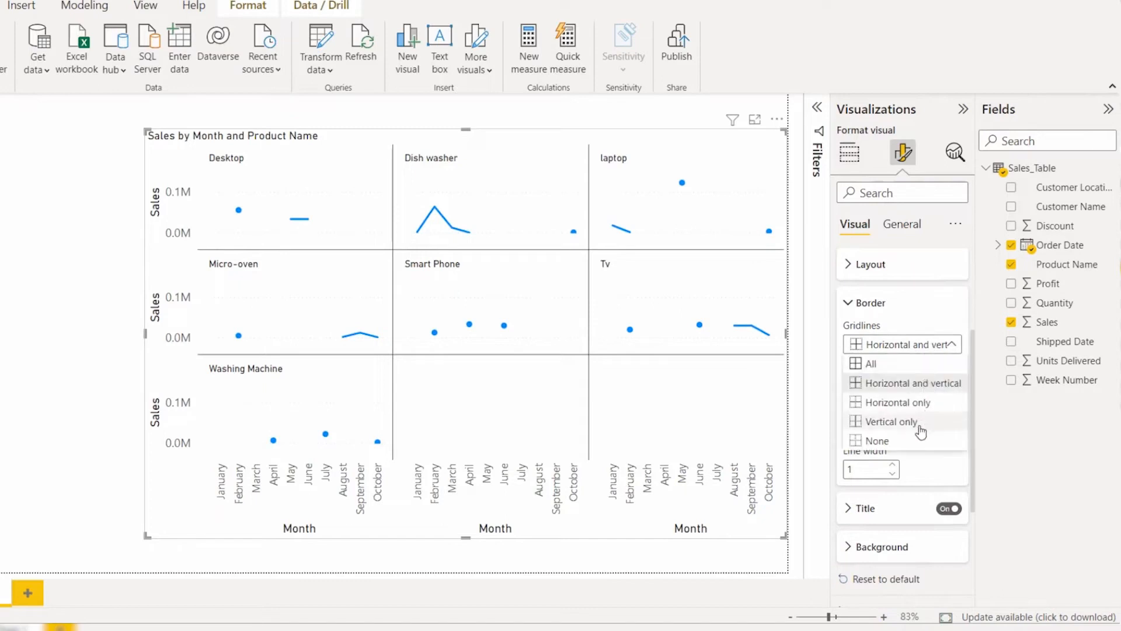
pyautogui.click(909, 442)
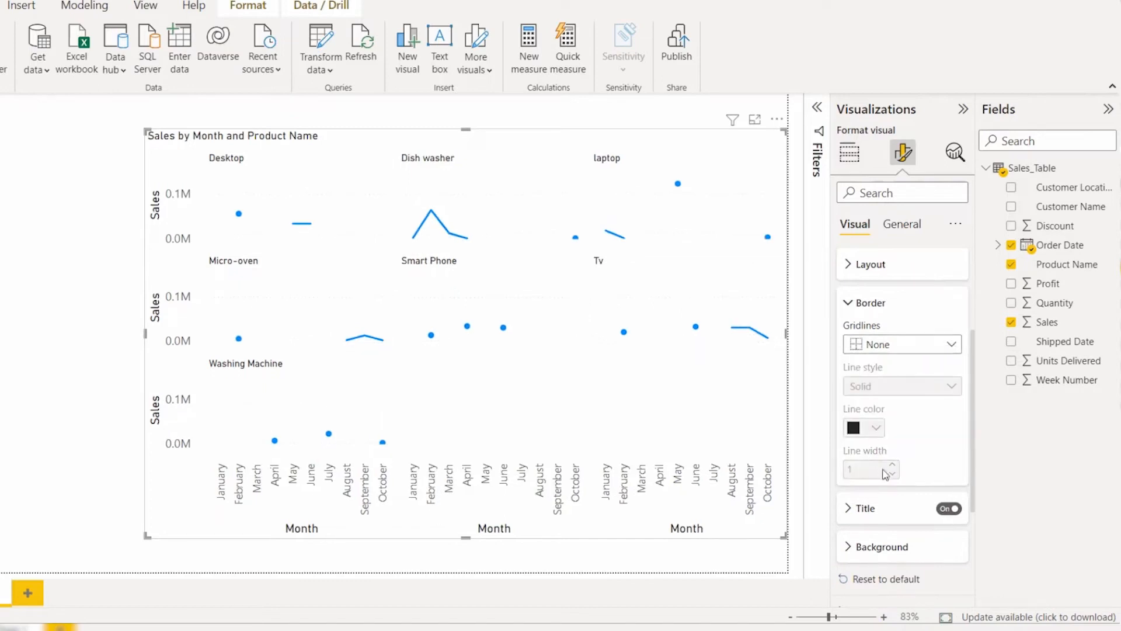
pyautogui.click(919, 350)
pyautogui.click(902, 380)
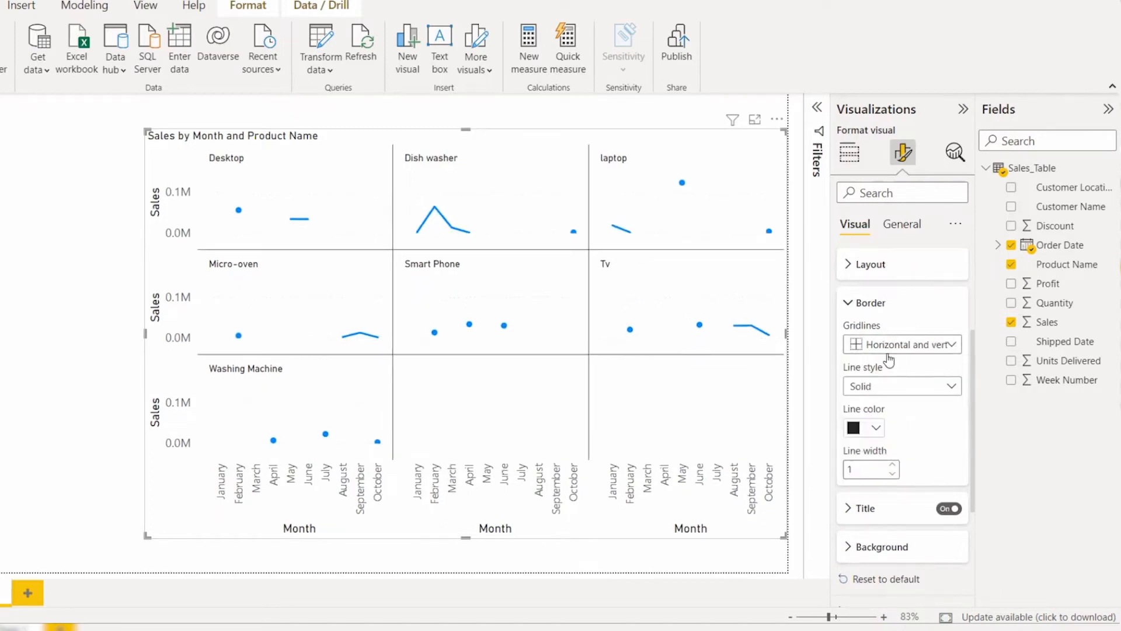
# Step: Format the small multiples' border lines with a blue theme color and width 3, keeping the Solid style
pyautogui.click(901, 387)
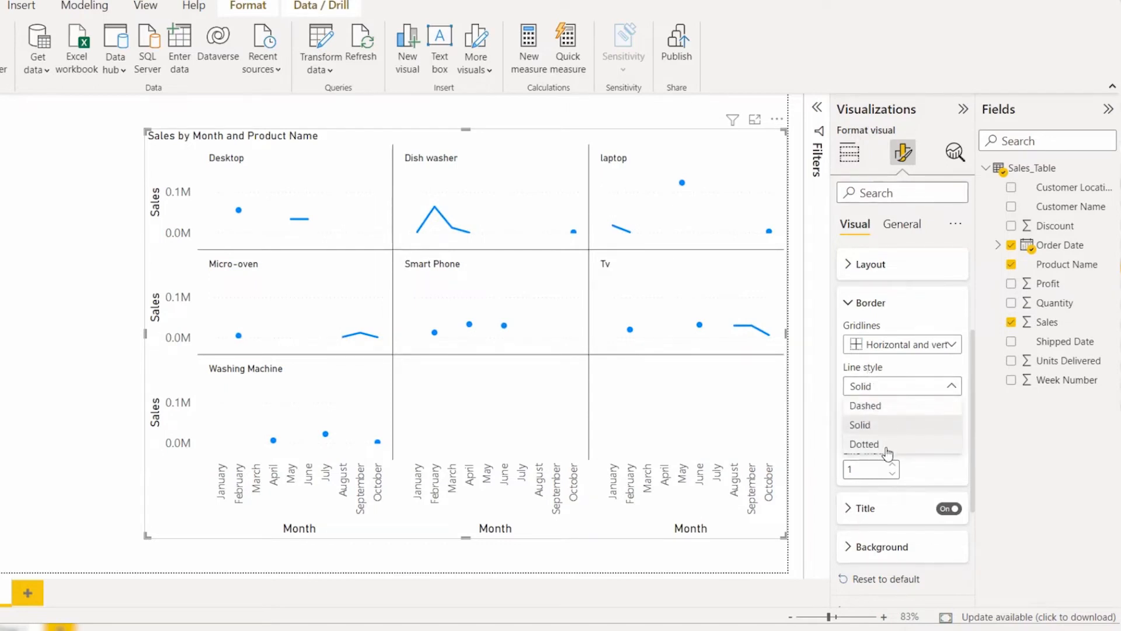
pyautogui.click(908, 391)
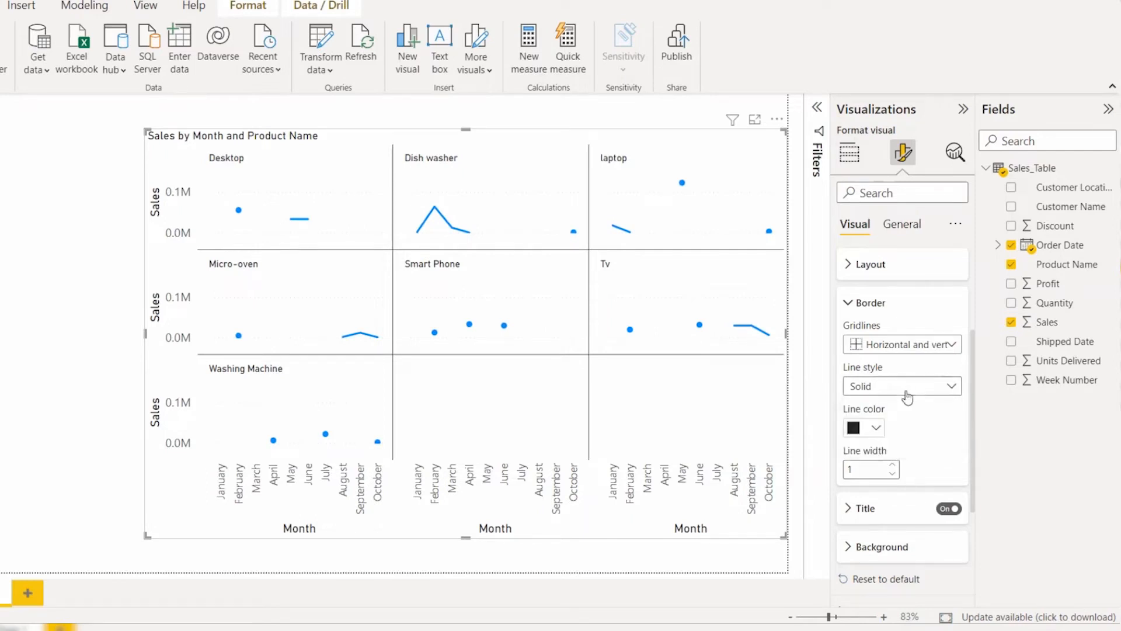
pyautogui.click(878, 429)
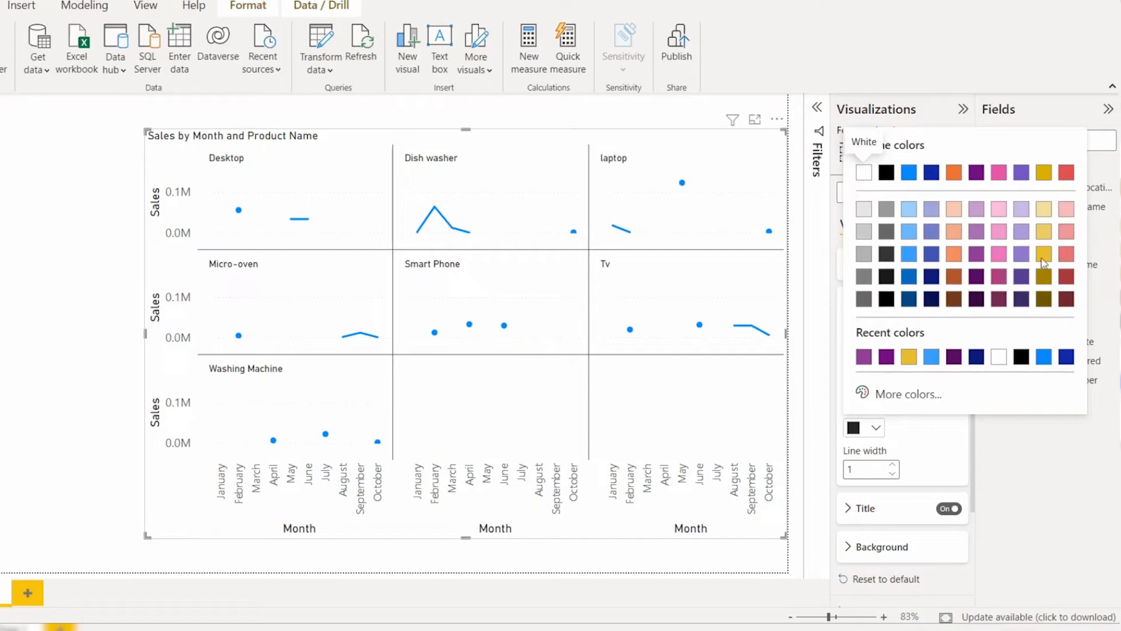
pyautogui.click(932, 257)
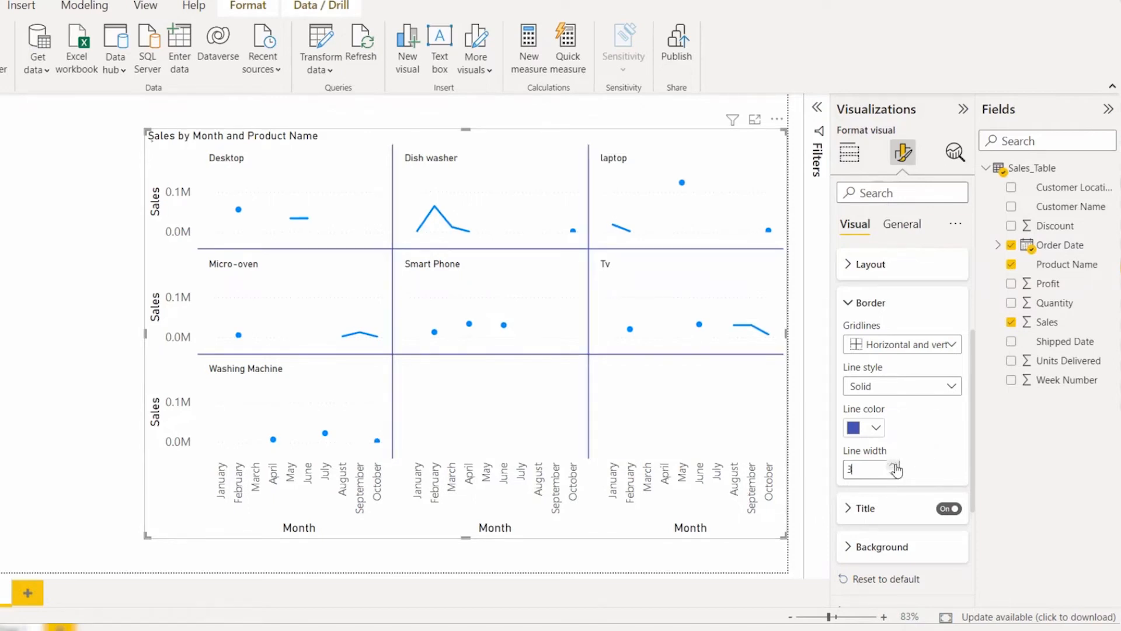
# Step: Switch the small multiples' titles off and back on, and try the Bottom title position before restoring Top
pyautogui.click(902, 506)
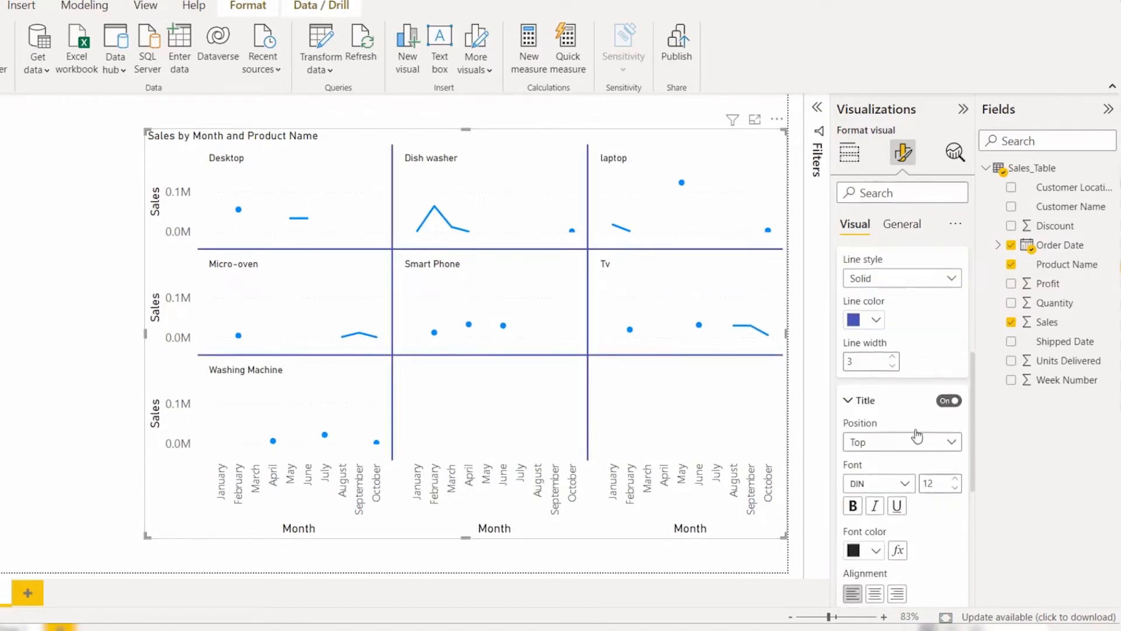
pyautogui.click(949, 402)
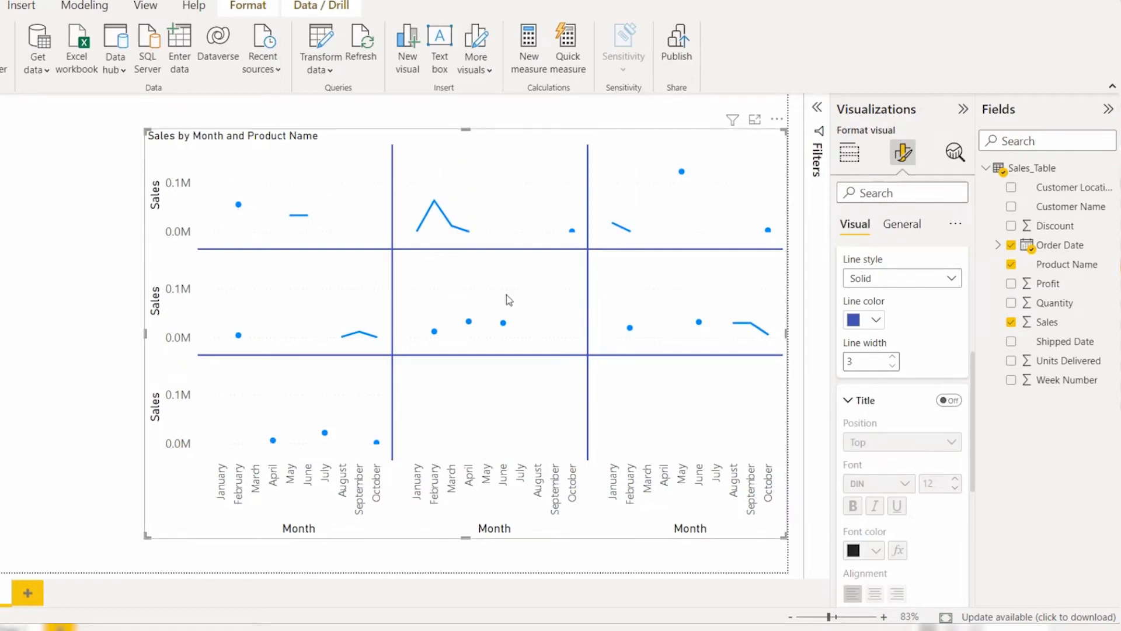
pyautogui.click(946, 400)
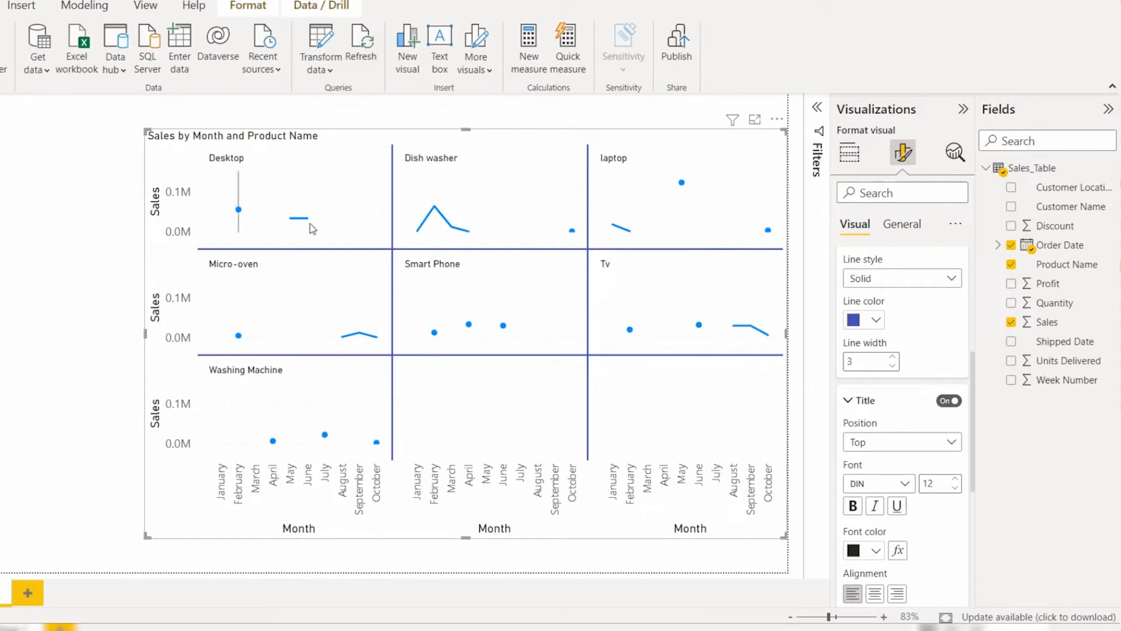
pyautogui.click(891, 448)
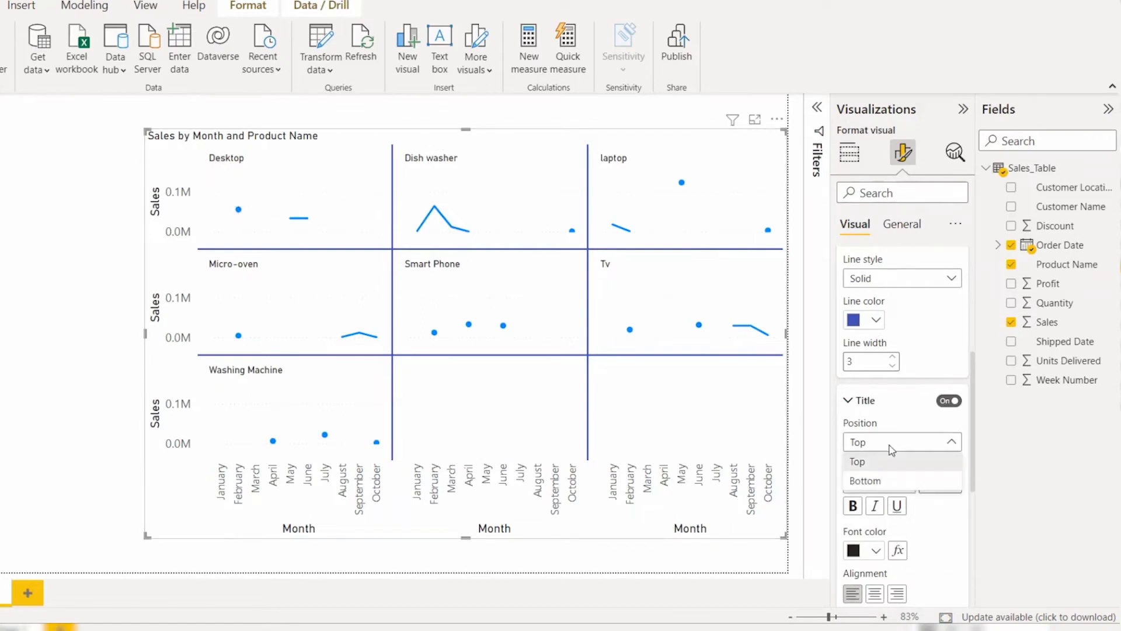
pyautogui.click(875, 482)
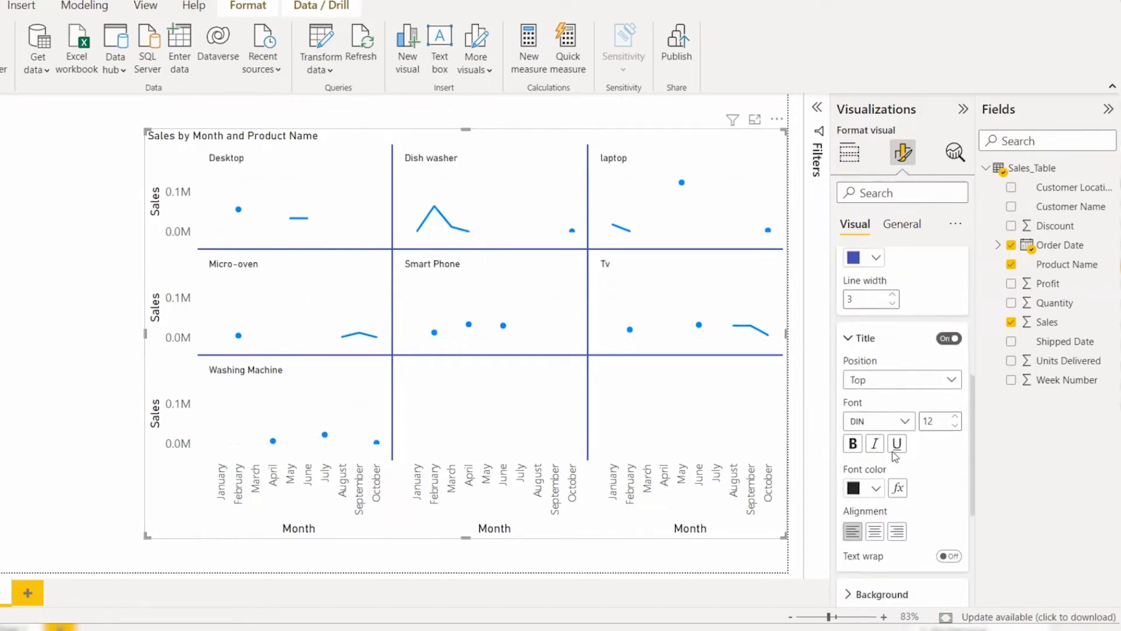
pyautogui.scroll(-1, 895, 456)
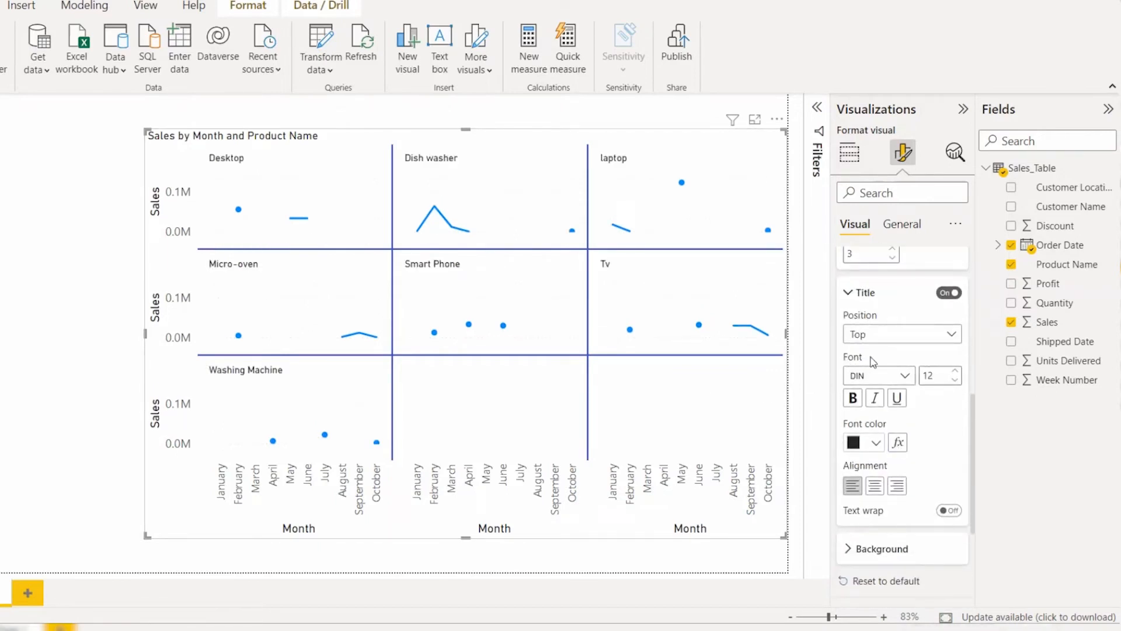
# Step: Color the small multiples' titles dark blue (#0e1a77) and center-align them
pyautogui.click(865, 445)
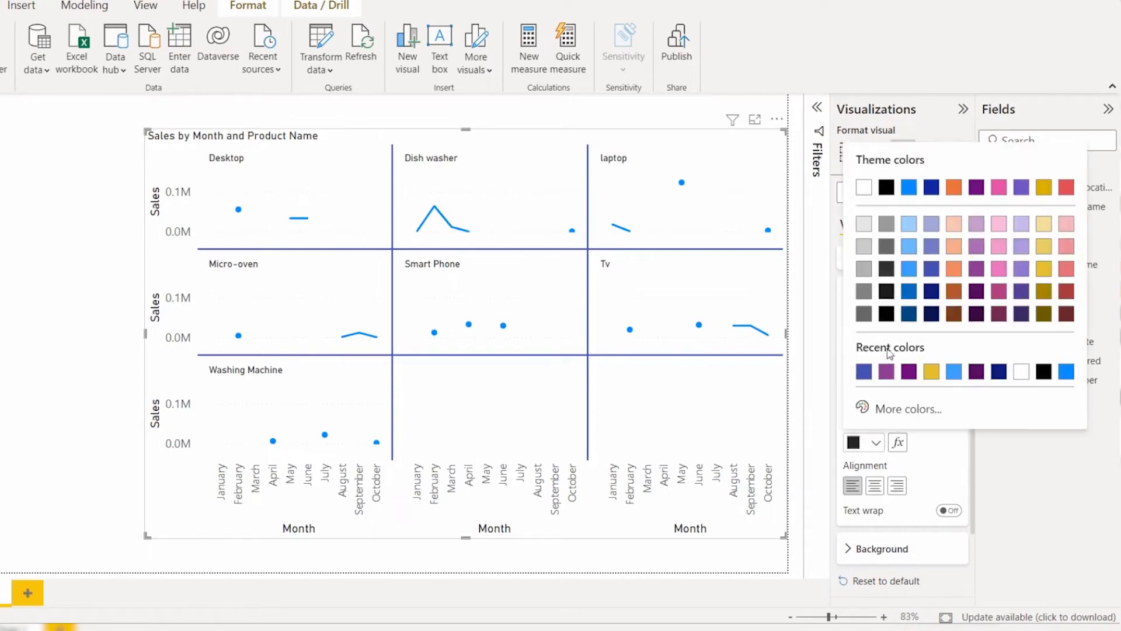
pyautogui.click(933, 295)
pyautogui.click(879, 489)
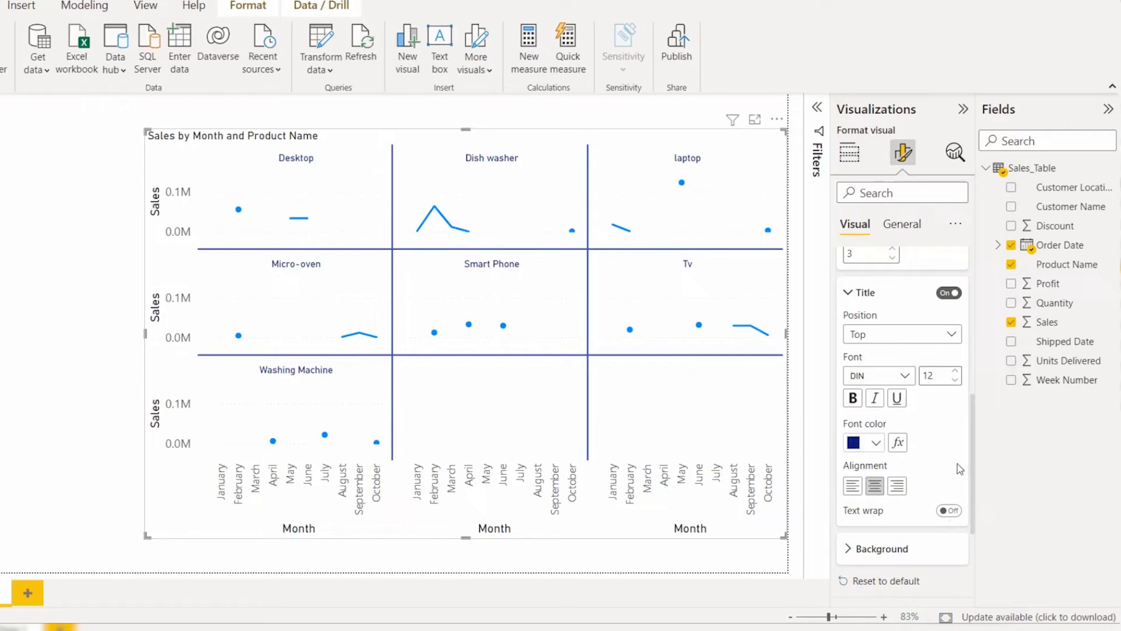
# Step: Fill the background of the small multiples with a medium gray theme color
pyautogui.click(933, 546)
pyautogui.click(873, 482)
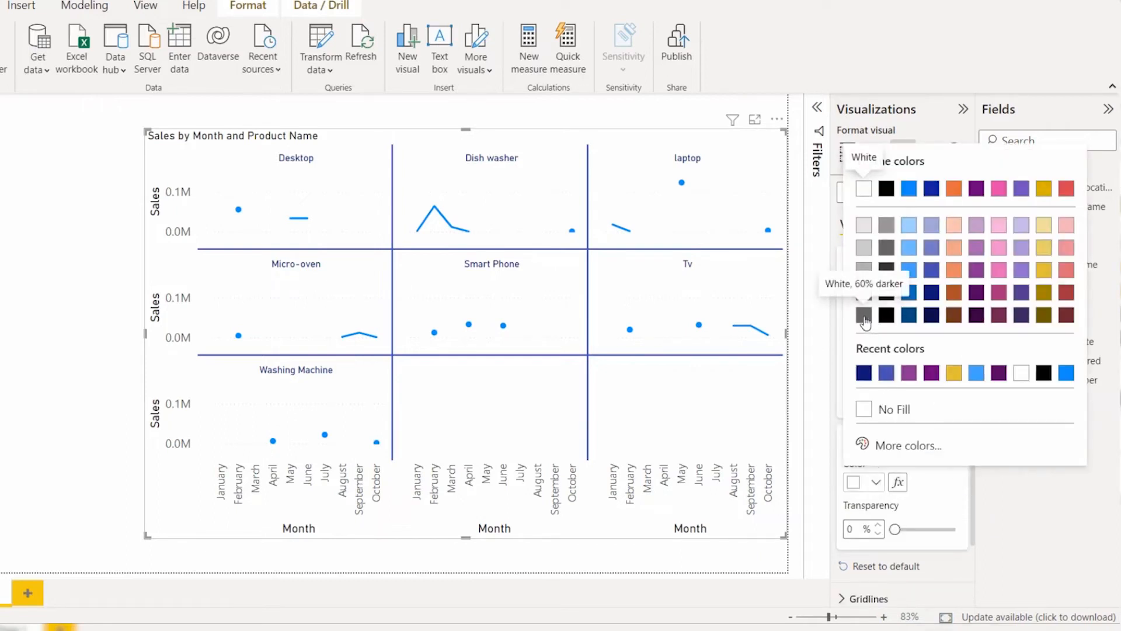
pyautogui.click(865, 295)
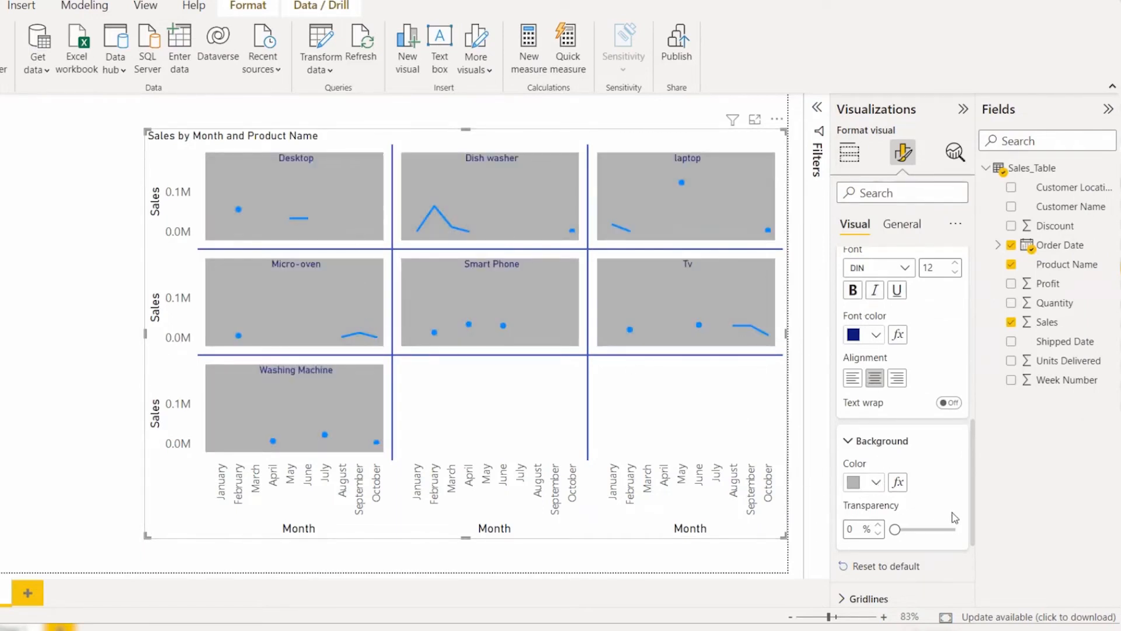
# Step: Reset the small multiples formatting to default, collapse its settings and expand the gridlines settings
pyautogui.click(873, 440)
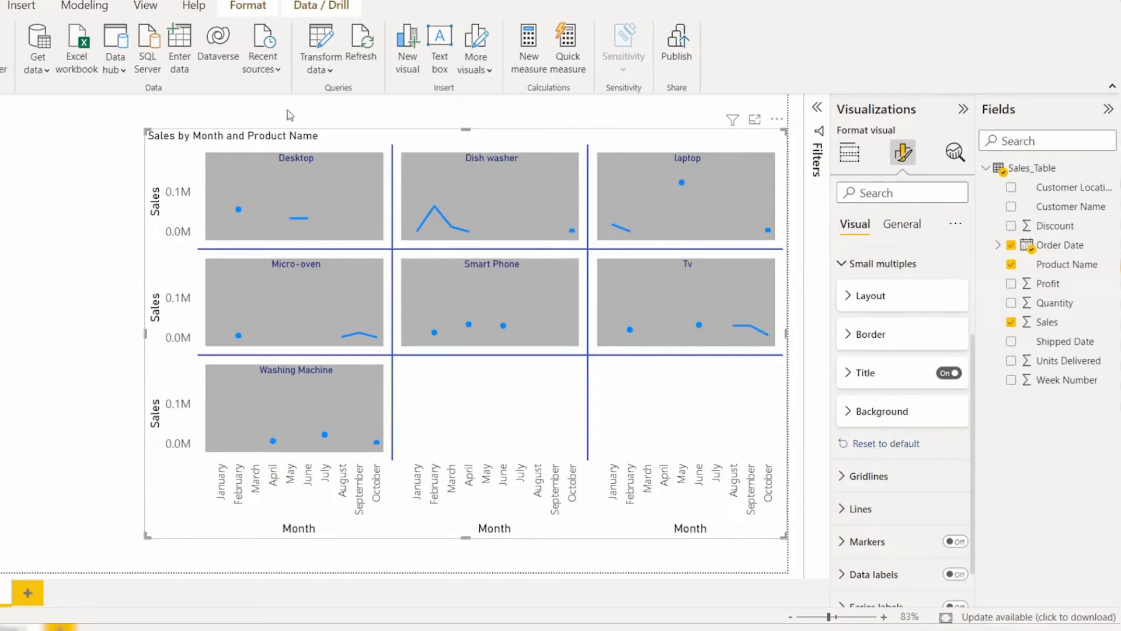
pyautogui.click(886, 480)
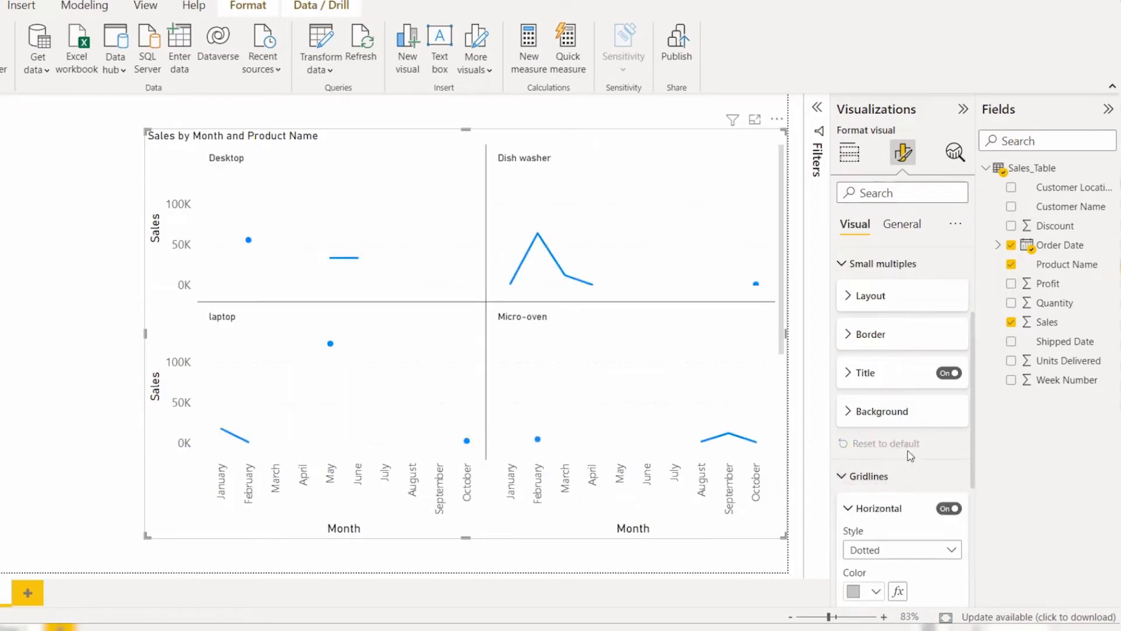
pyautogui.scroll(3, 905, 448)
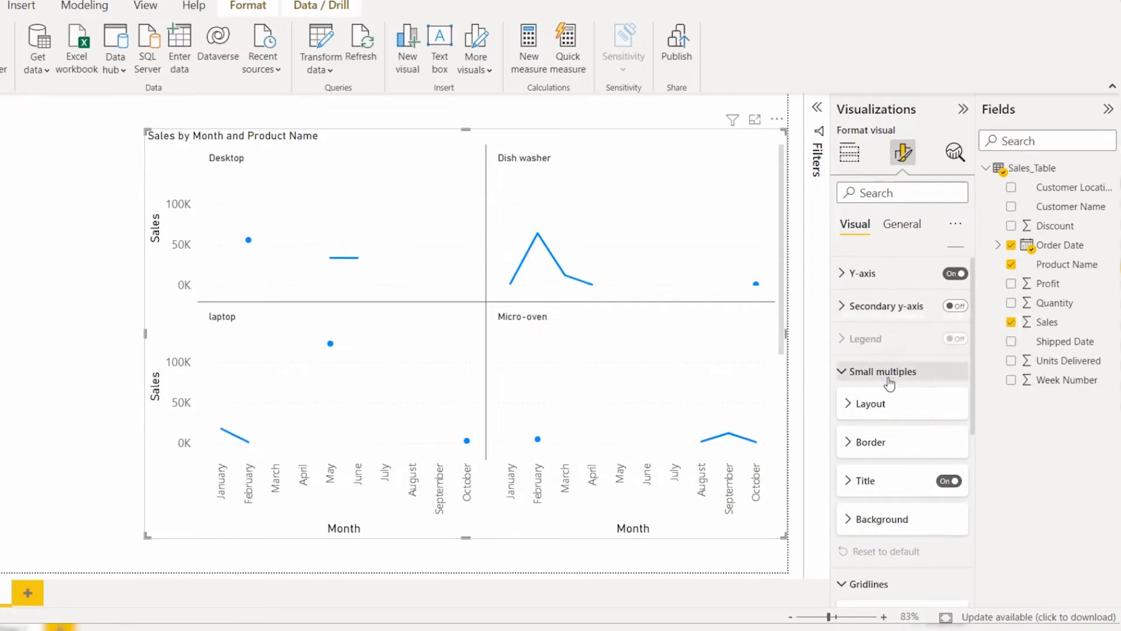
pyautogui.click(885, 376)
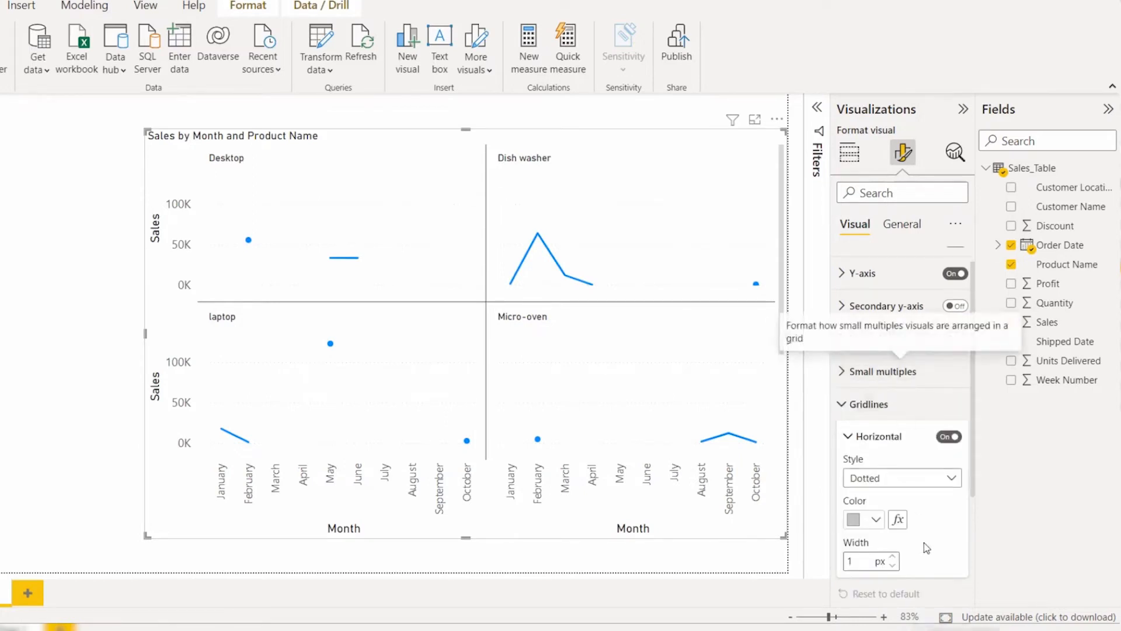
# Step: Keep the horizontal gridlines' style Dotted, color them medium blue and set their width to 4 px
pyautogui.scroll(-2, 877, 327)
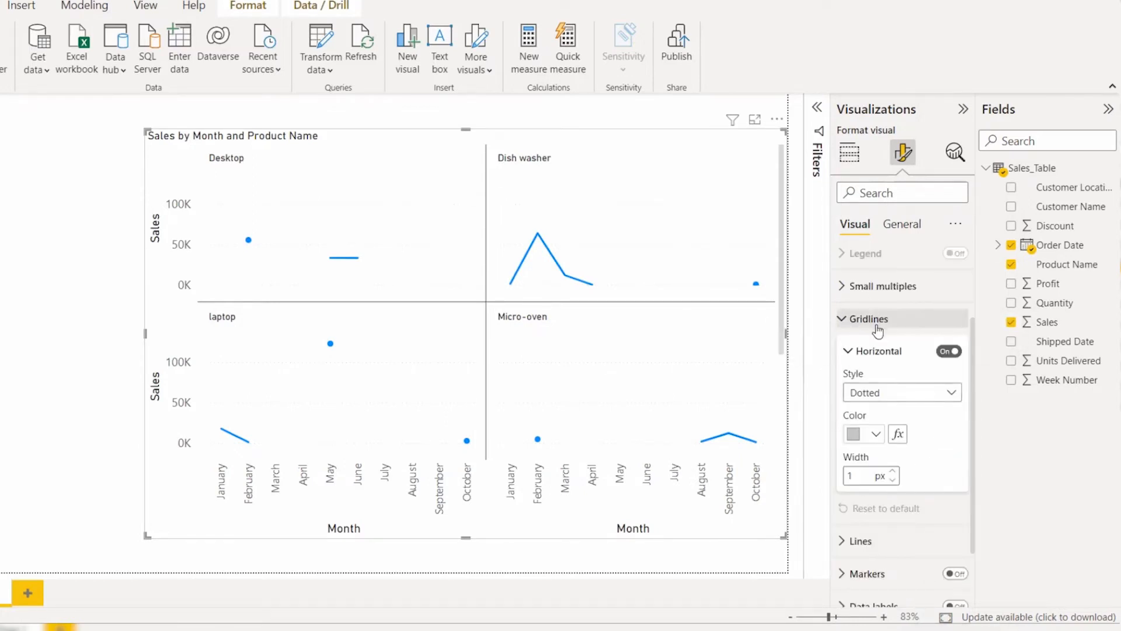
pyautogui.scroll(-1, 892, 351)
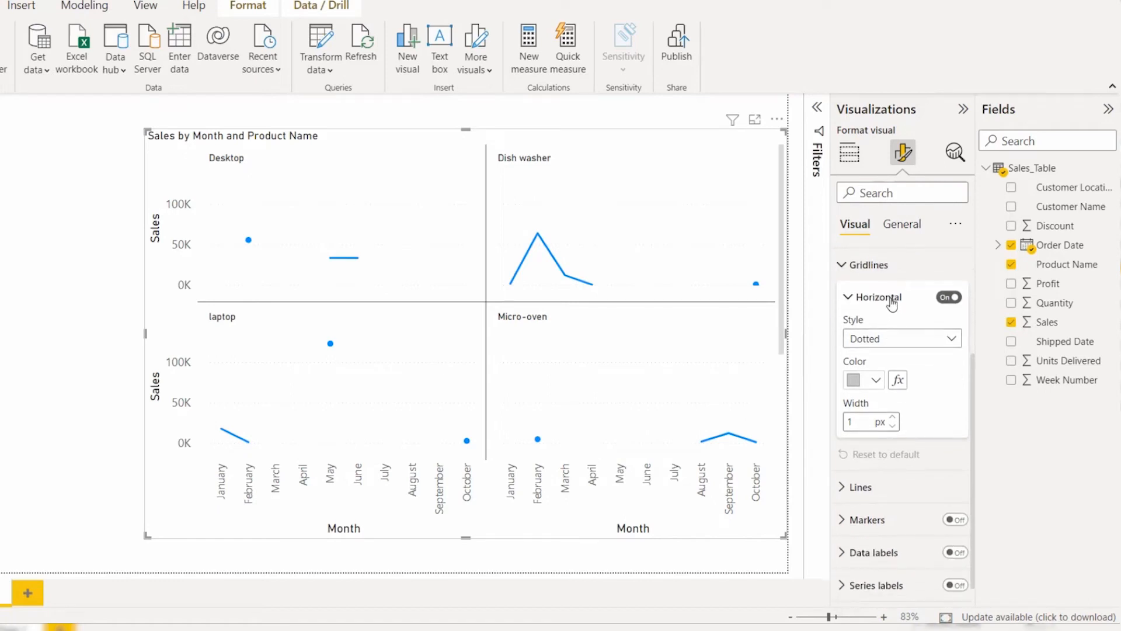
pyautogui.click(899, 339)
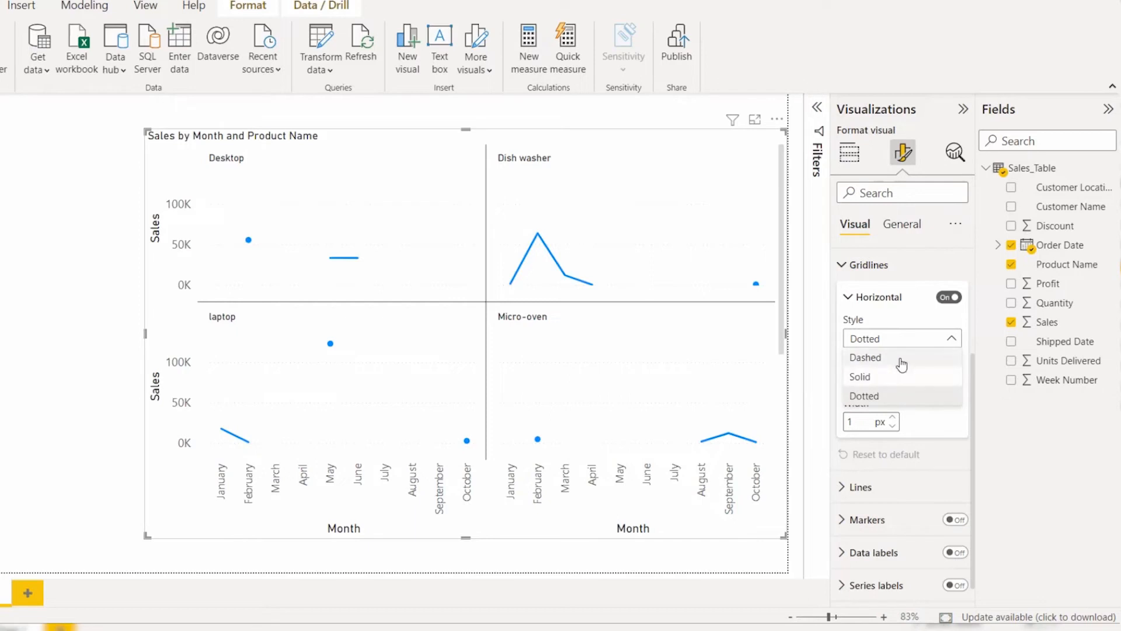
pyautogui.click(903, 396)
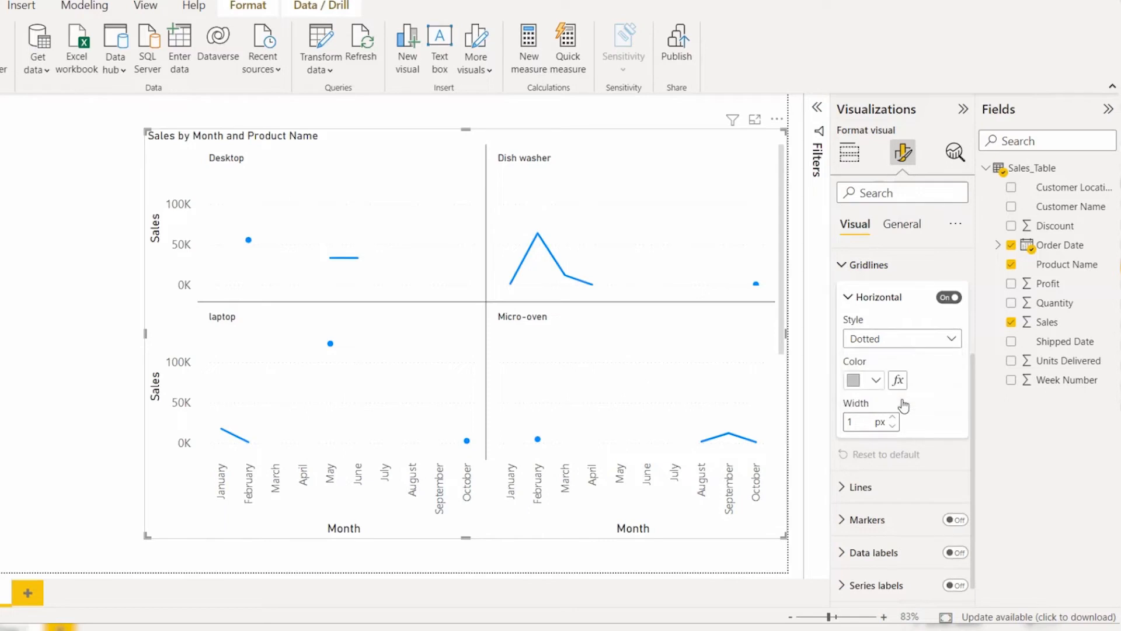
pyautogui.click(857, 383)
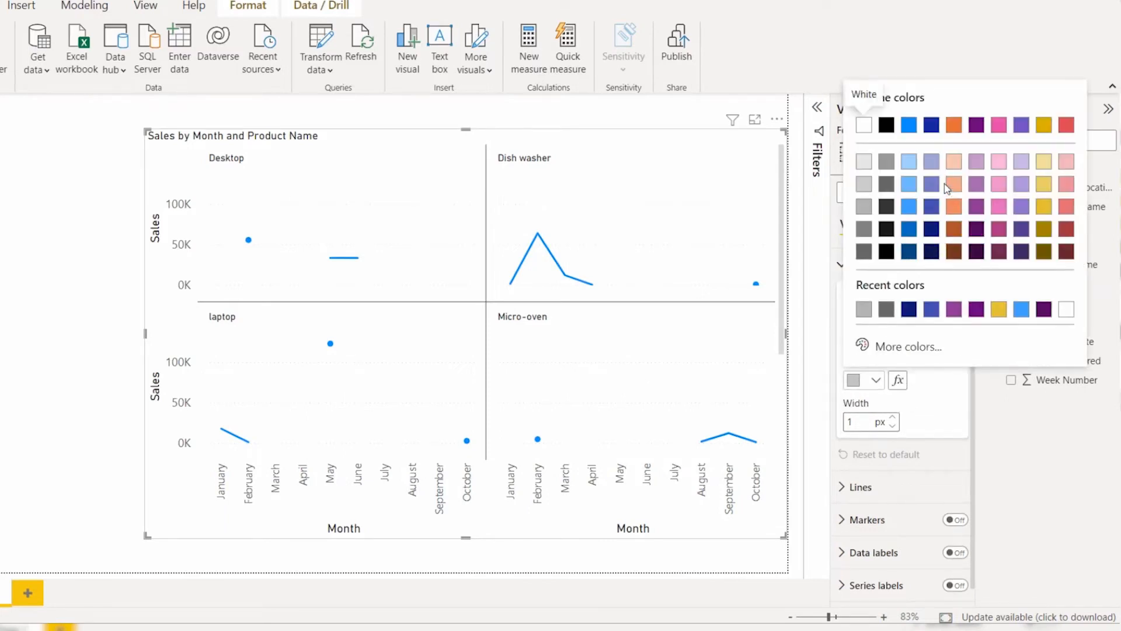
pyautogui.click(932, 206)
pyautogui.click(892, 417)
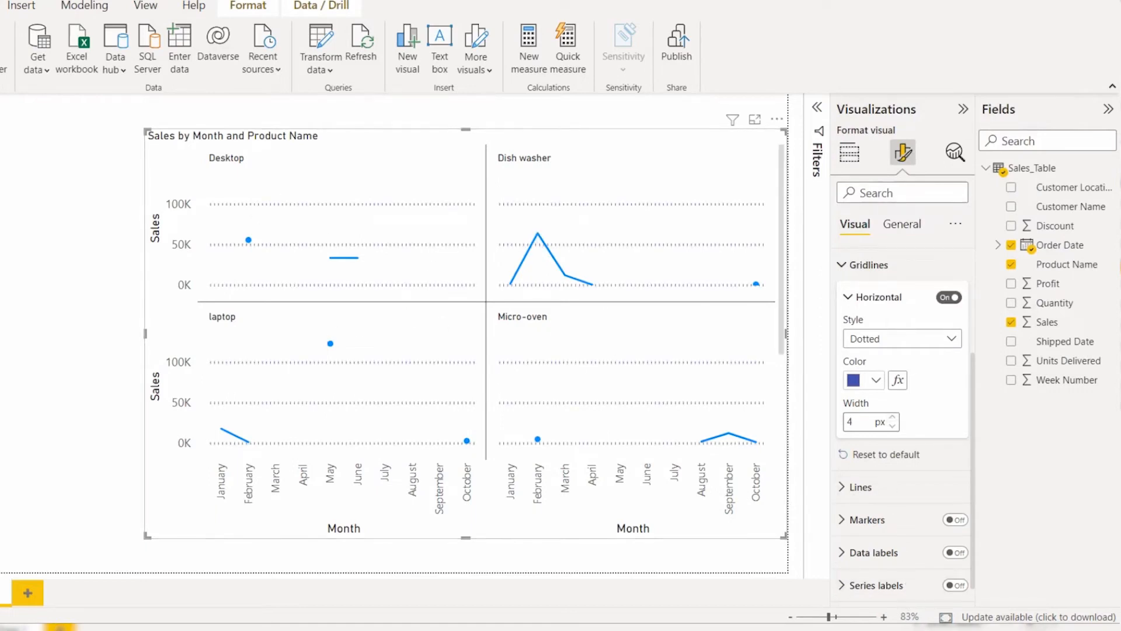
# Step: Reset the gridlines to default and remove Product Name from the small multiples
pyautogui.scroll(1, 902, 589)
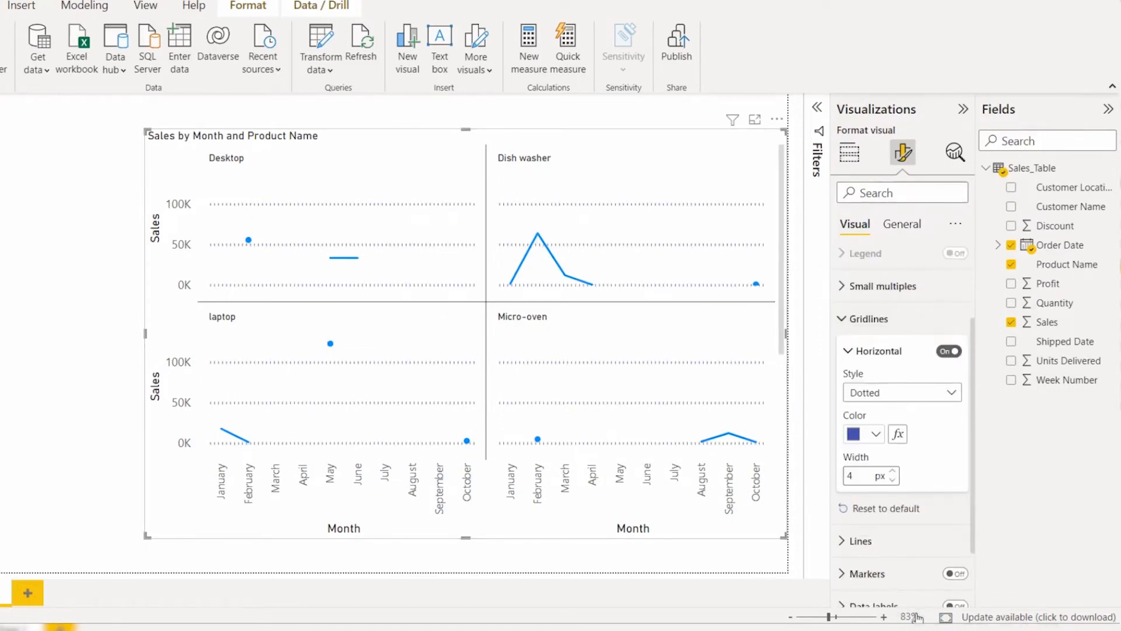
pyautogui.click(905, 511)
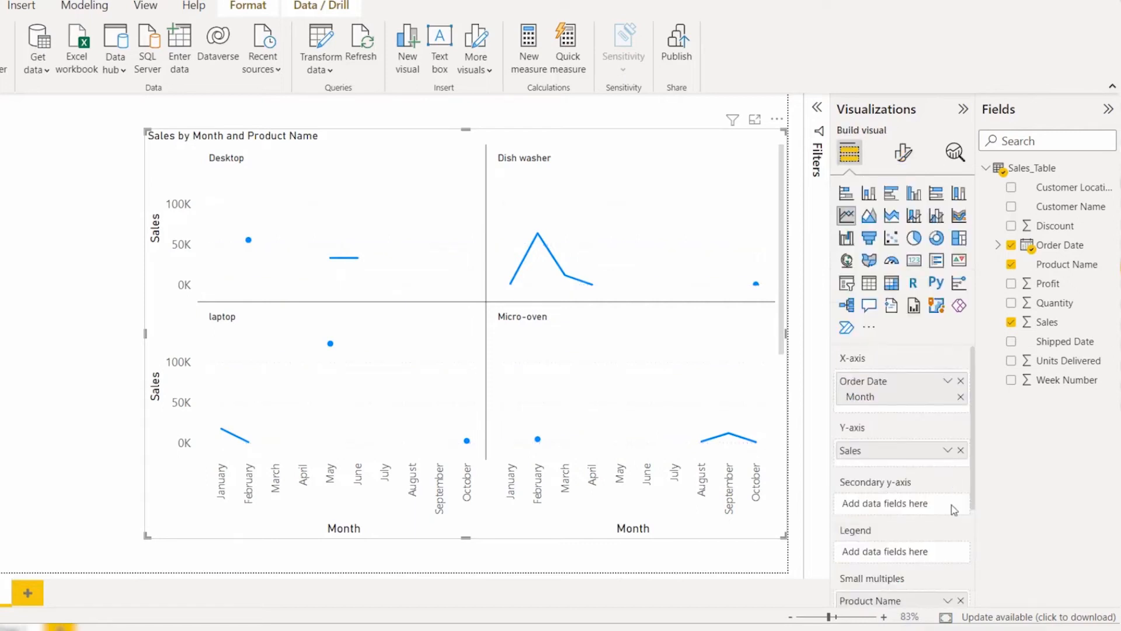
pyautogui.scroll(-1, 954, 575)
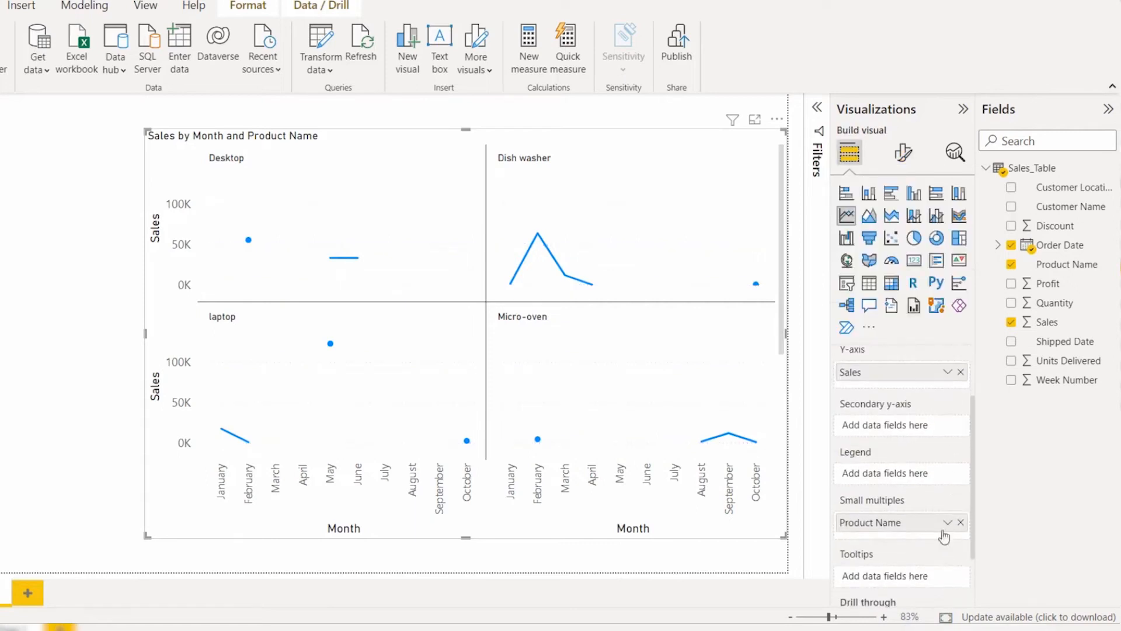
pyautogui.click(960, 522)
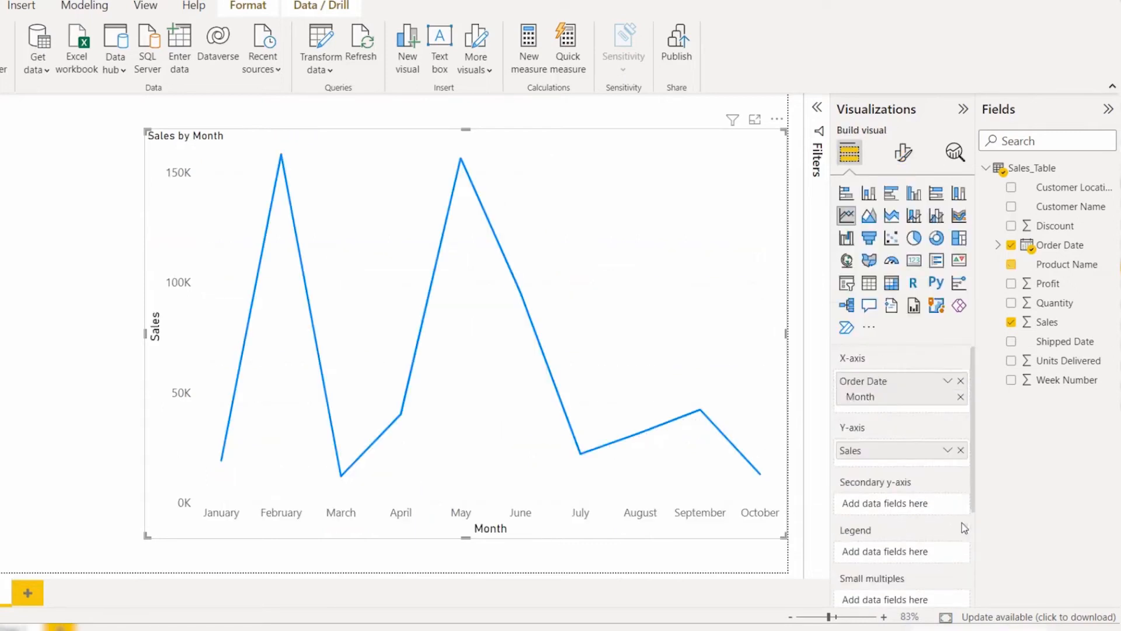
# Step: Turn on the chart's zoom slider along with its slider labels and slider tooltips
pyautogui.click(903, 153)
pyautogui.click(908, 426)
pyautogui.click(887, 426)
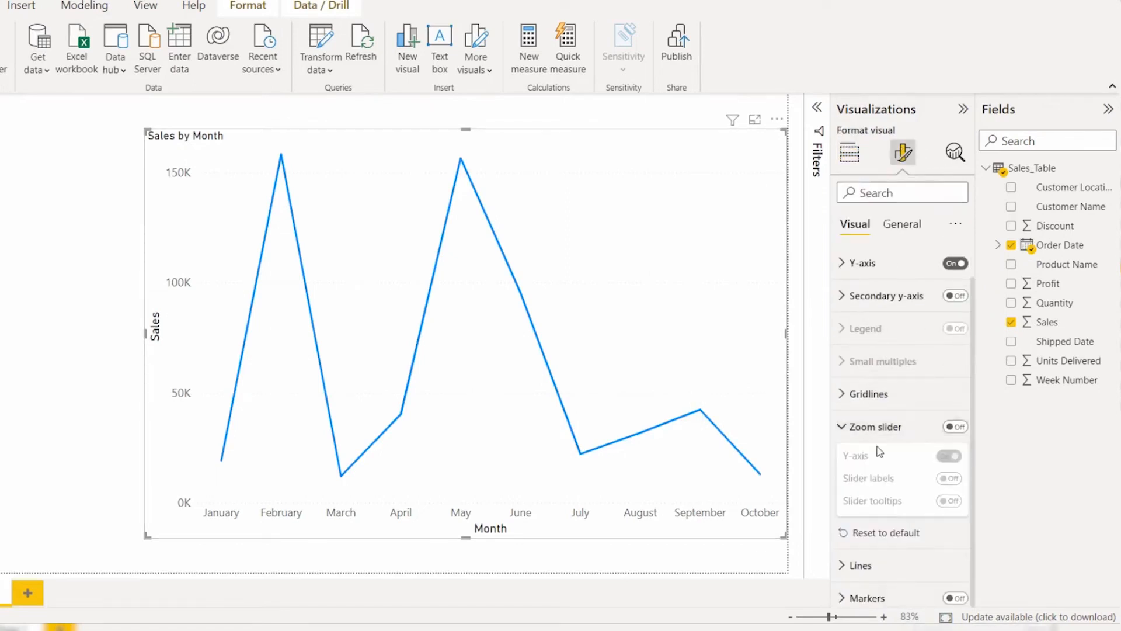
pyautogui.click(955, 427)
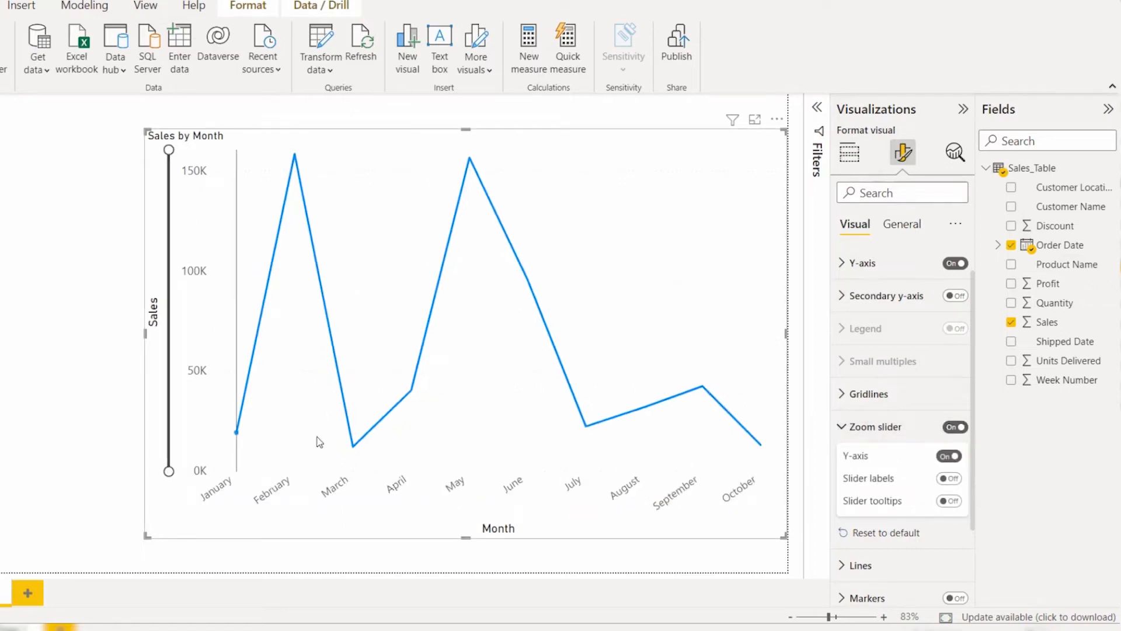
pyautogui.click(949, 480)
pyautogui.click(950, 502)
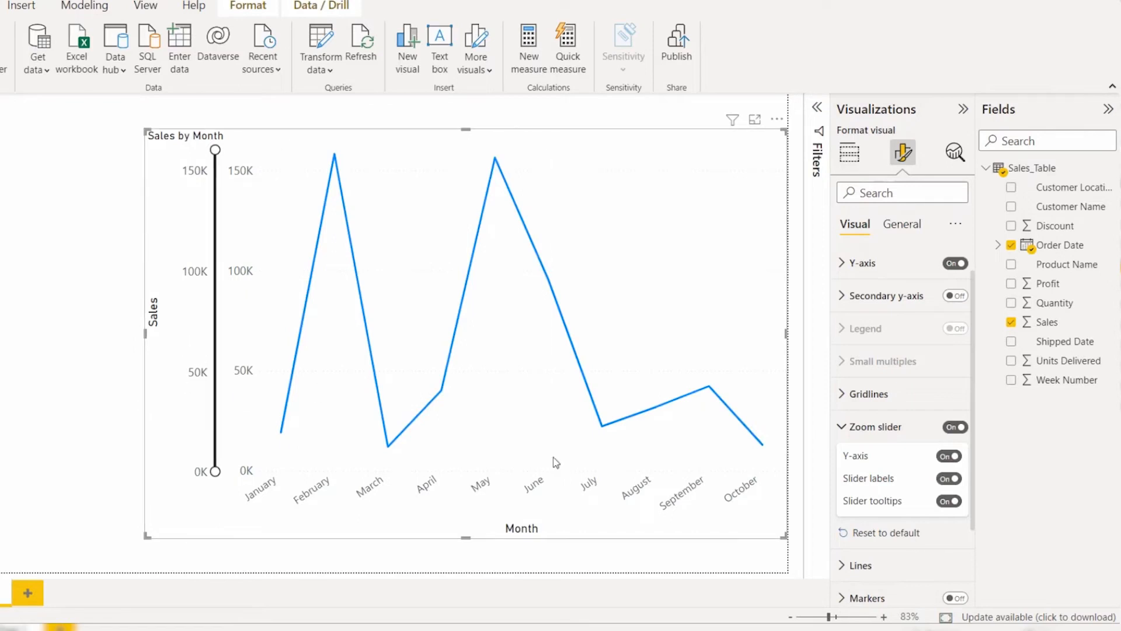
# Step: Switch the slider labels off, reset the zoom slider to default and collapse its settings
pyautogui.click(951, 479)
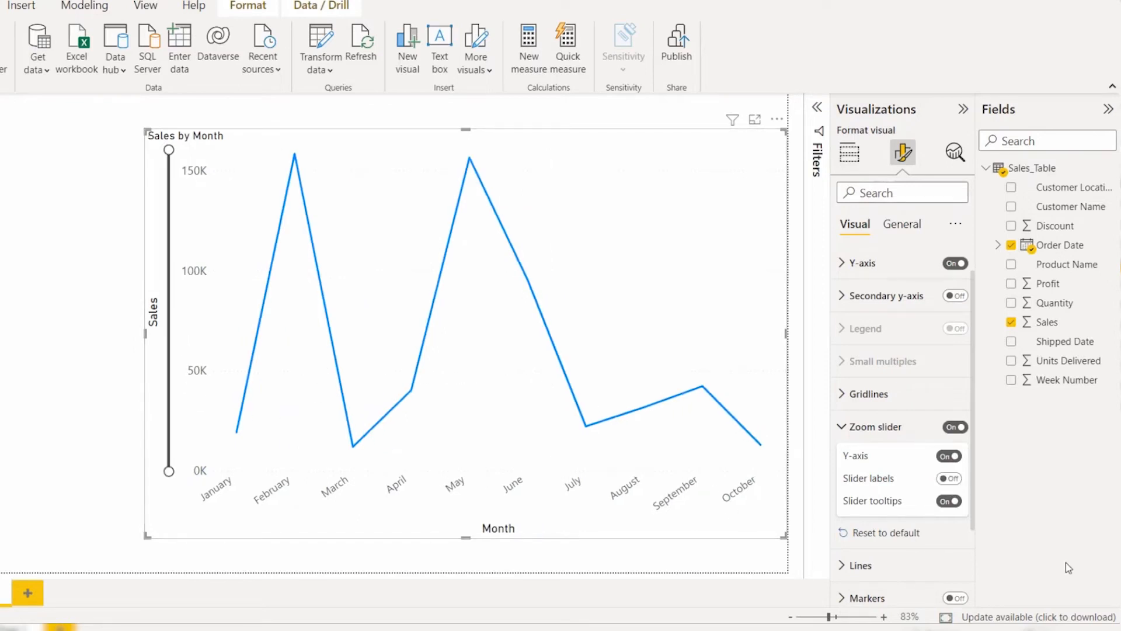
pyautogui.click(904, 536)
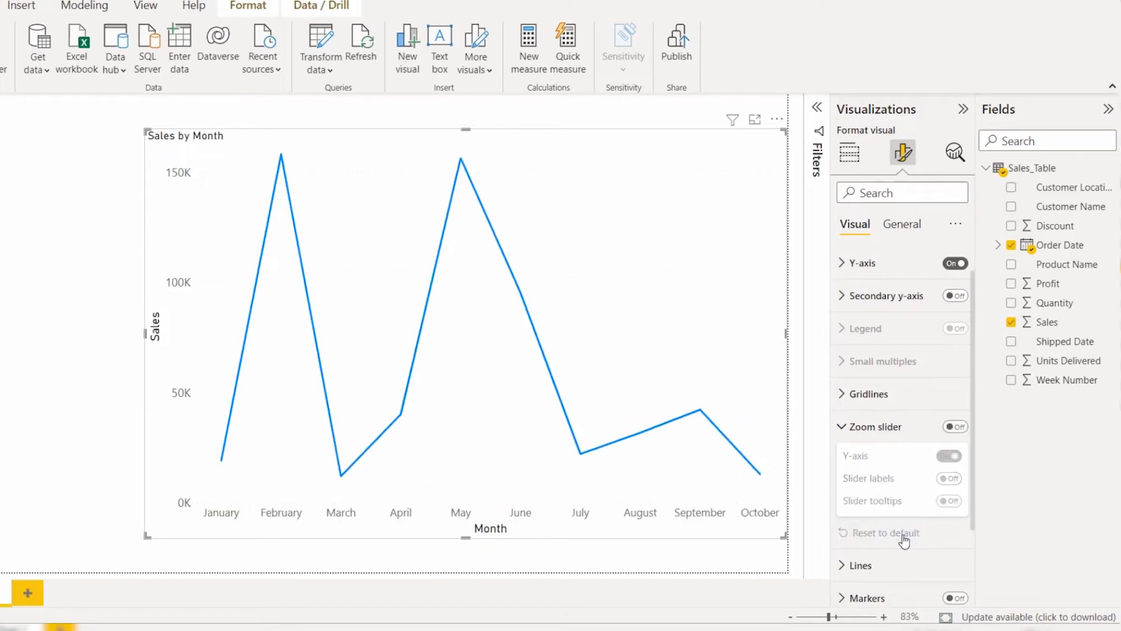
pyautogui.click(917, 427)
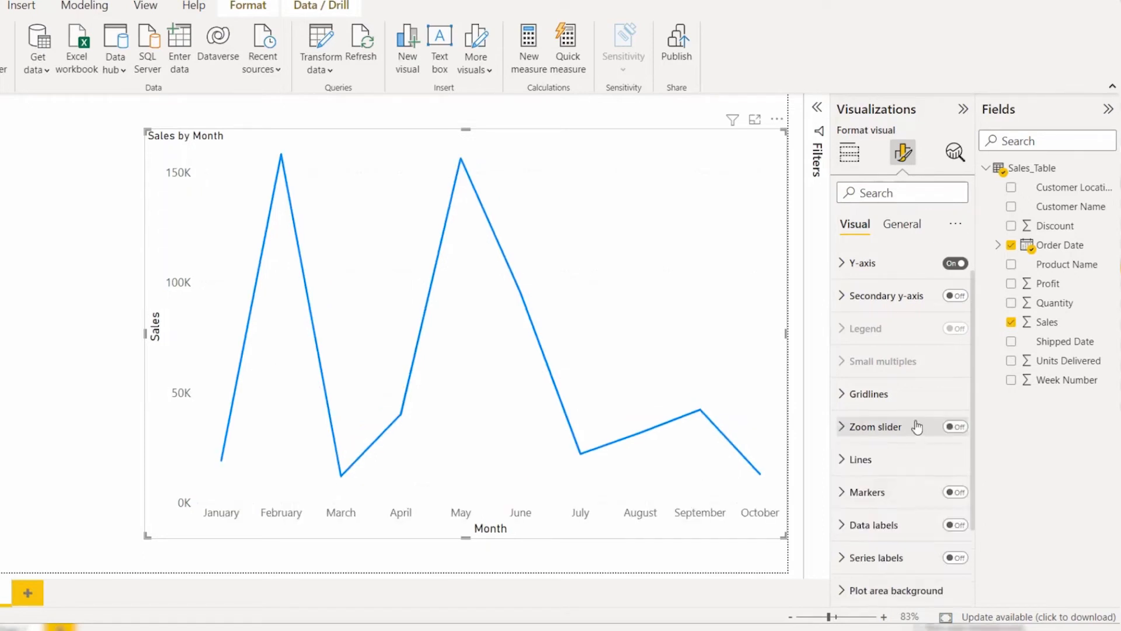
# Step: Expand the line settings and change the line style to Dashed
pyautogui.click(902, 460)
pyautogui.scroll(-2, 904, 457)
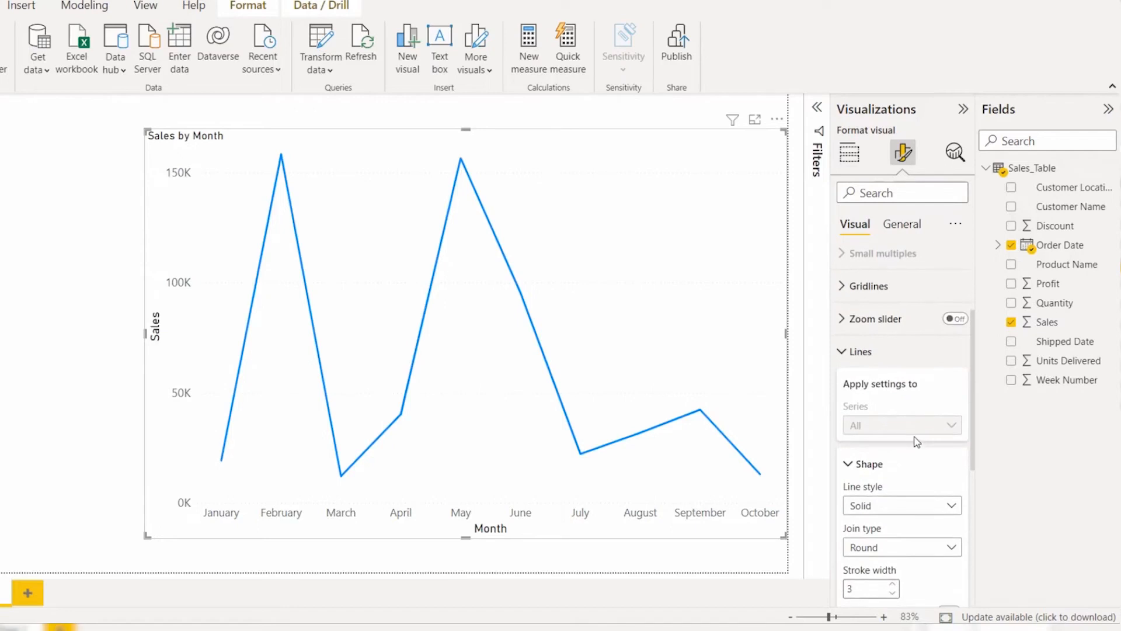
pyautogui.scroll(-1, 902, 467)
pyautogui.scroll(-1, 880, 412)
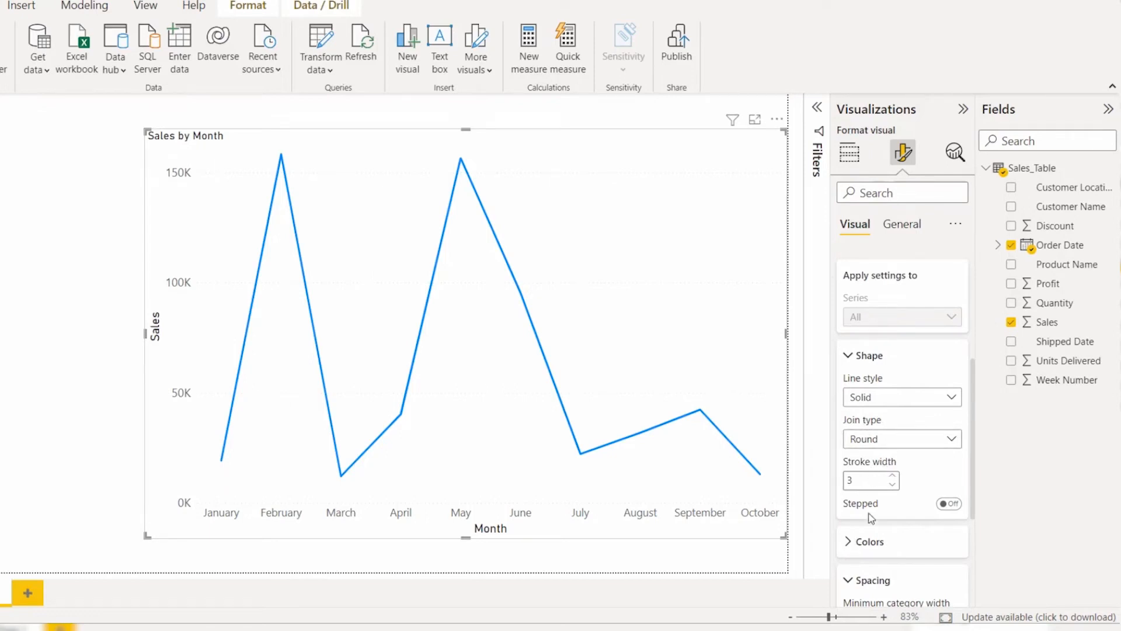
pyautogui.click(876, 402)
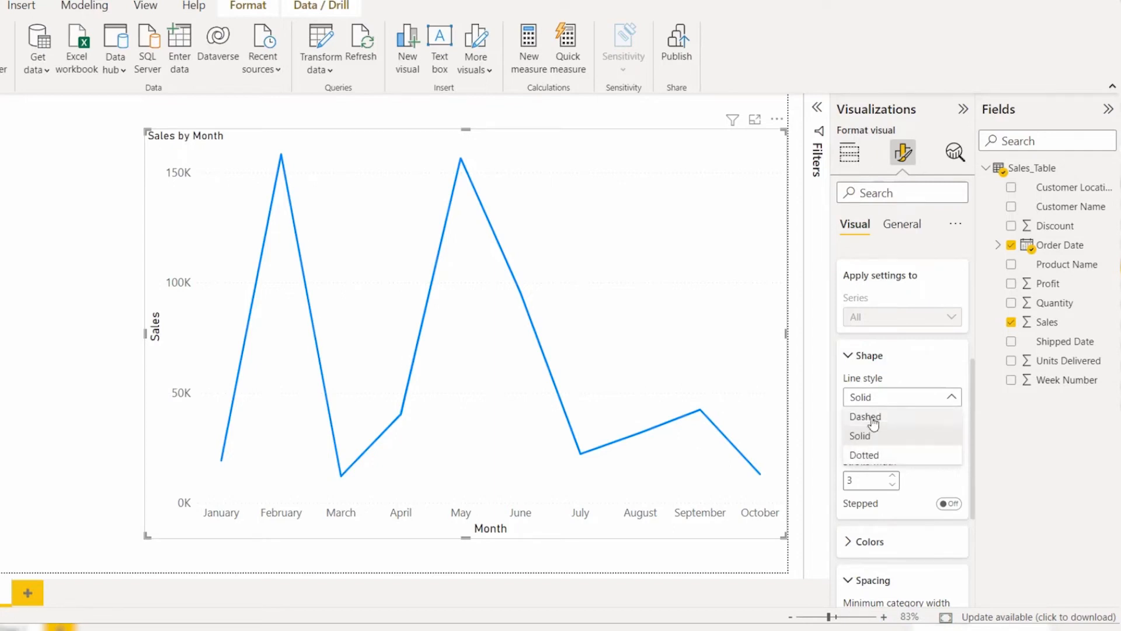
pyautogui.click(866, 434)
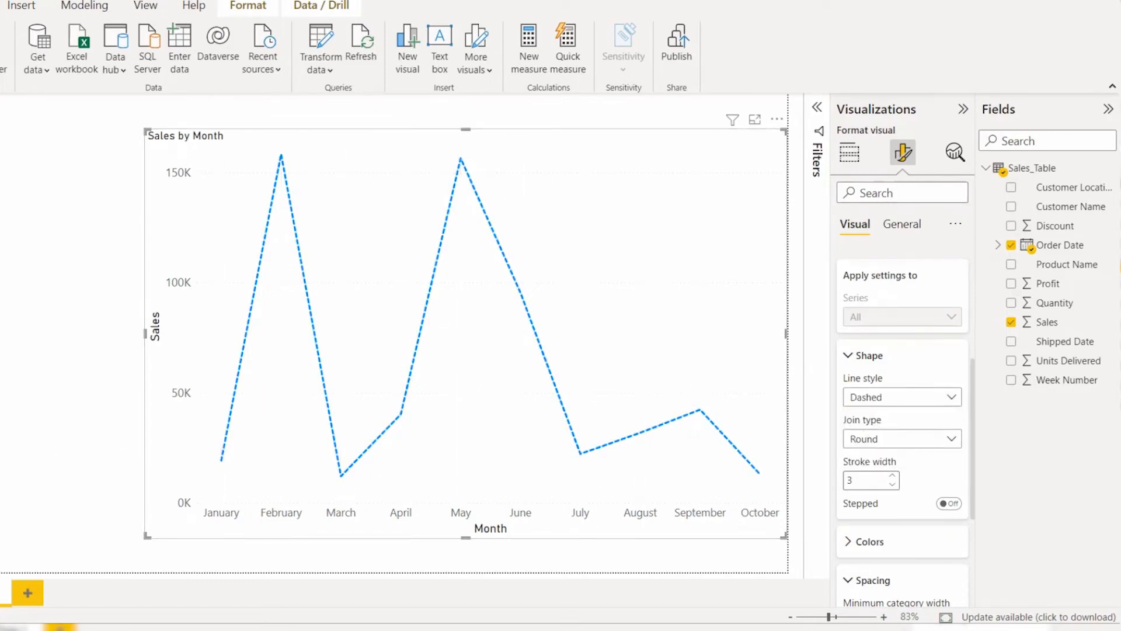
# Step: Try a stroke width of 5 for the line and reduce it to 2
pyautogui.click(892, 476)
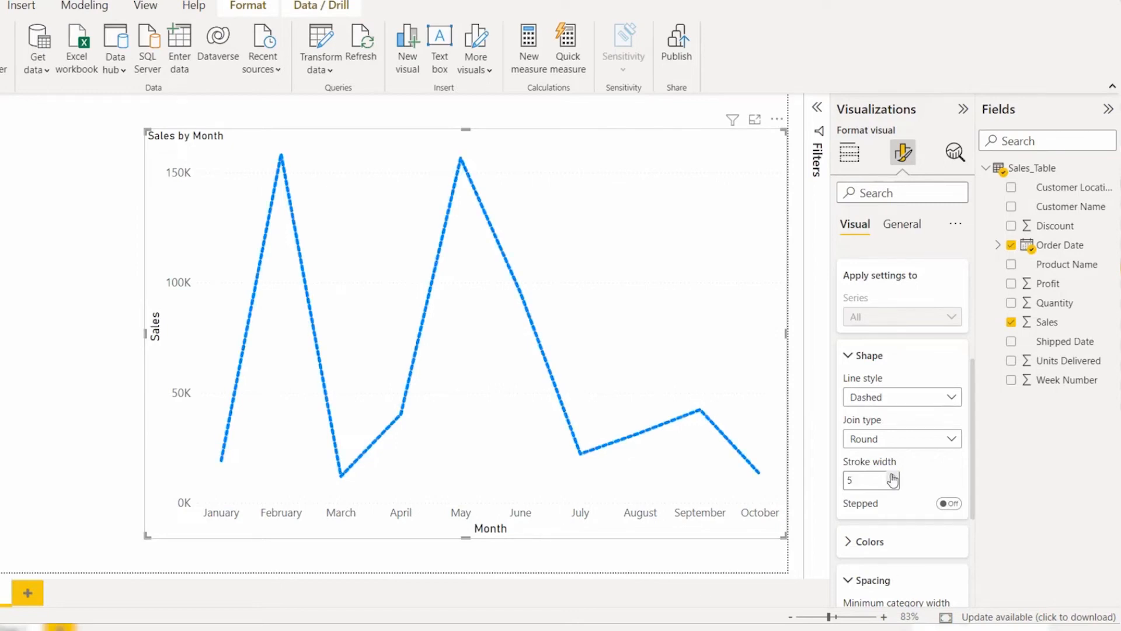
pyautogui.click(894, 487)
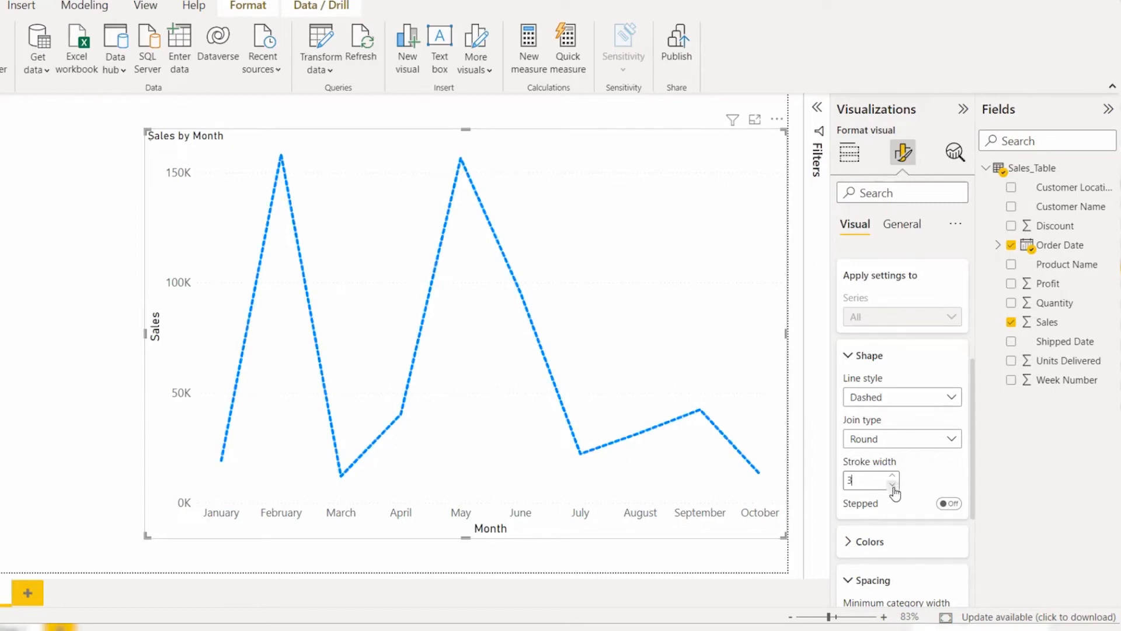
pyautogui.click(893, 487)
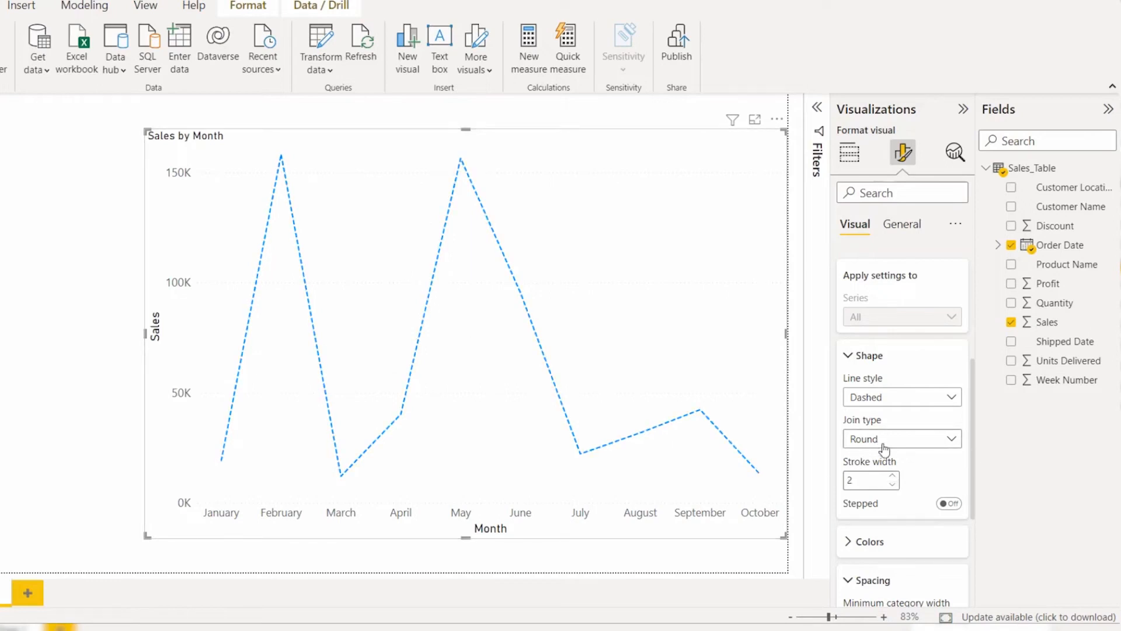
# Step: Expand the line's color settings and color the Sales line medium purple
pyautogui.click(882, 542)
pyautogui.scroll(-3, 882, 541)
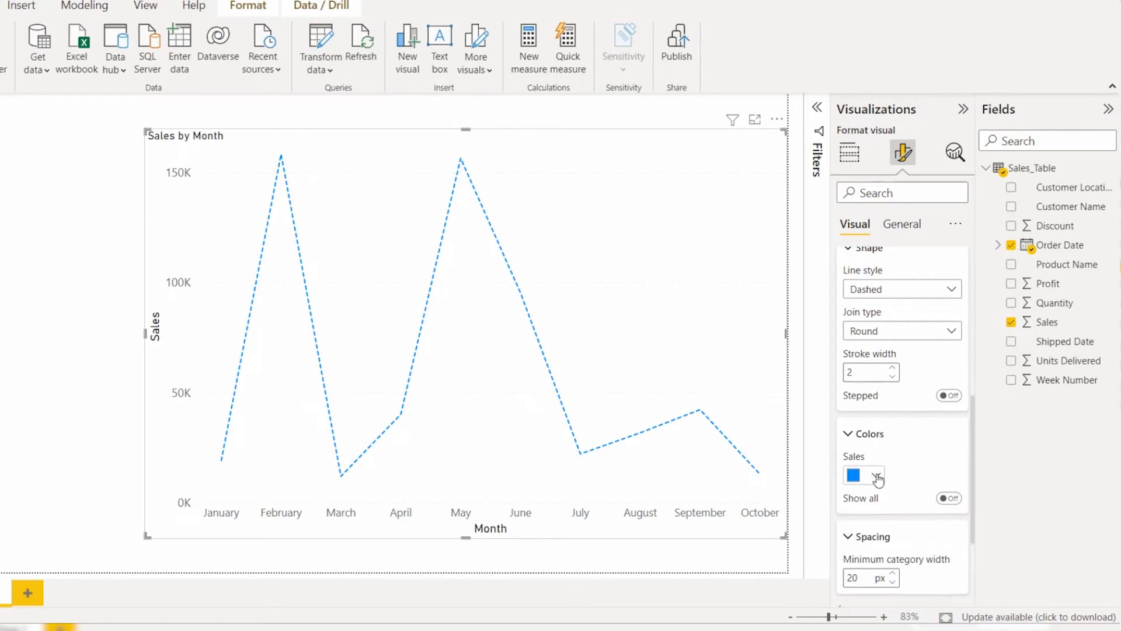
pyautogui.click(876, 476)
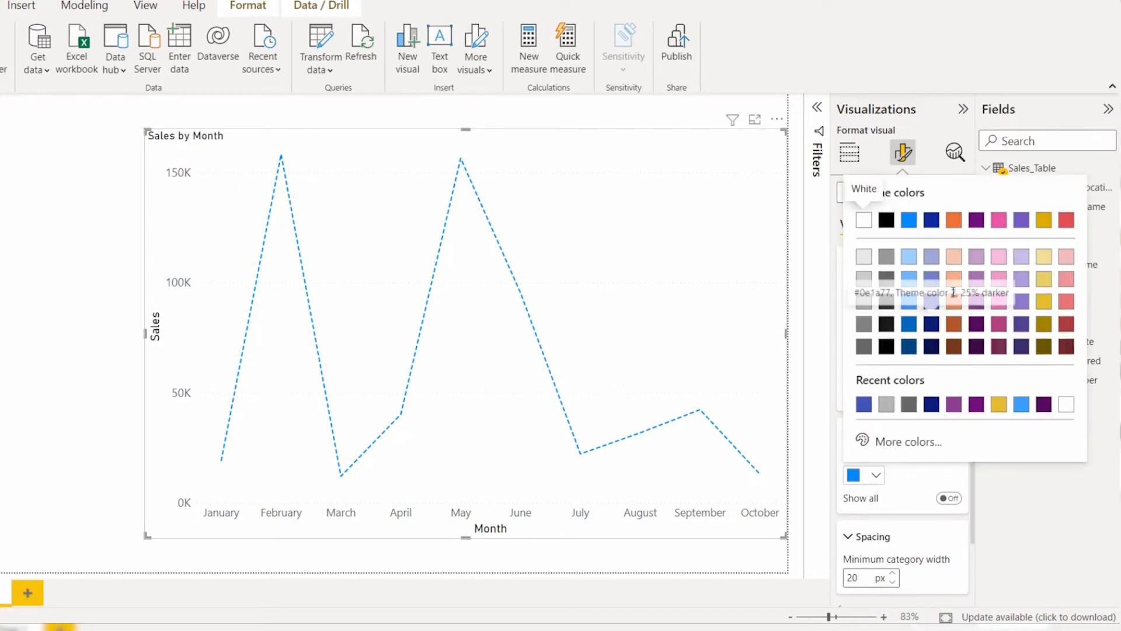
pyautogui.click(977, 302)
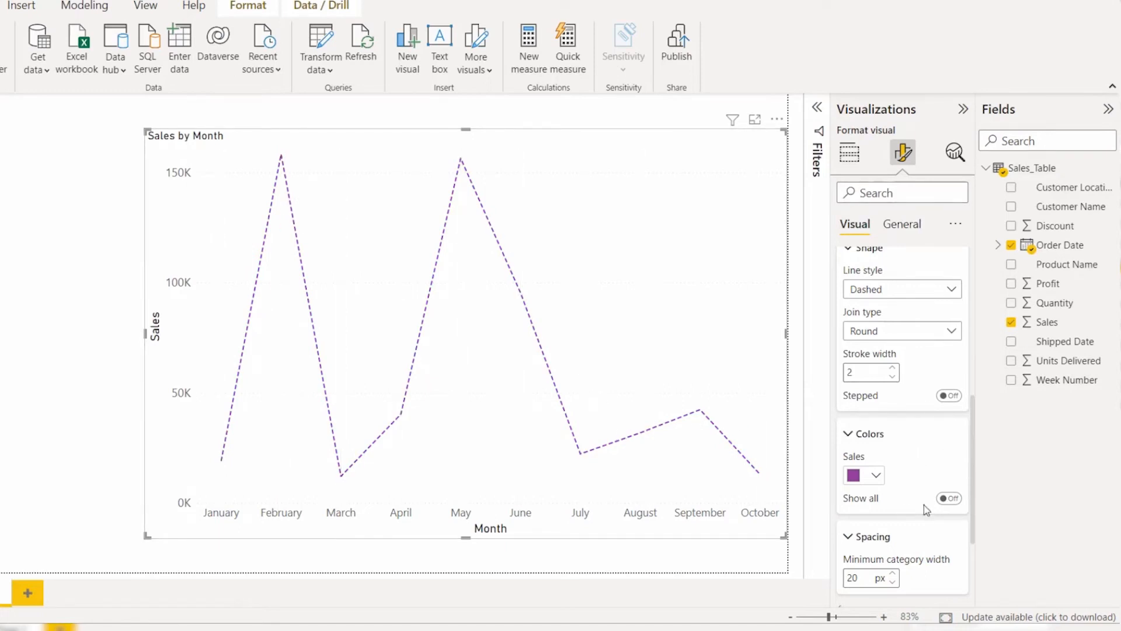
# Step: Show the colors for all months and set January to medium blue, February to dark plum and March to light blue
pyautogui.scroll(-3, 924, 504)
pyautogui.click(948, 348)
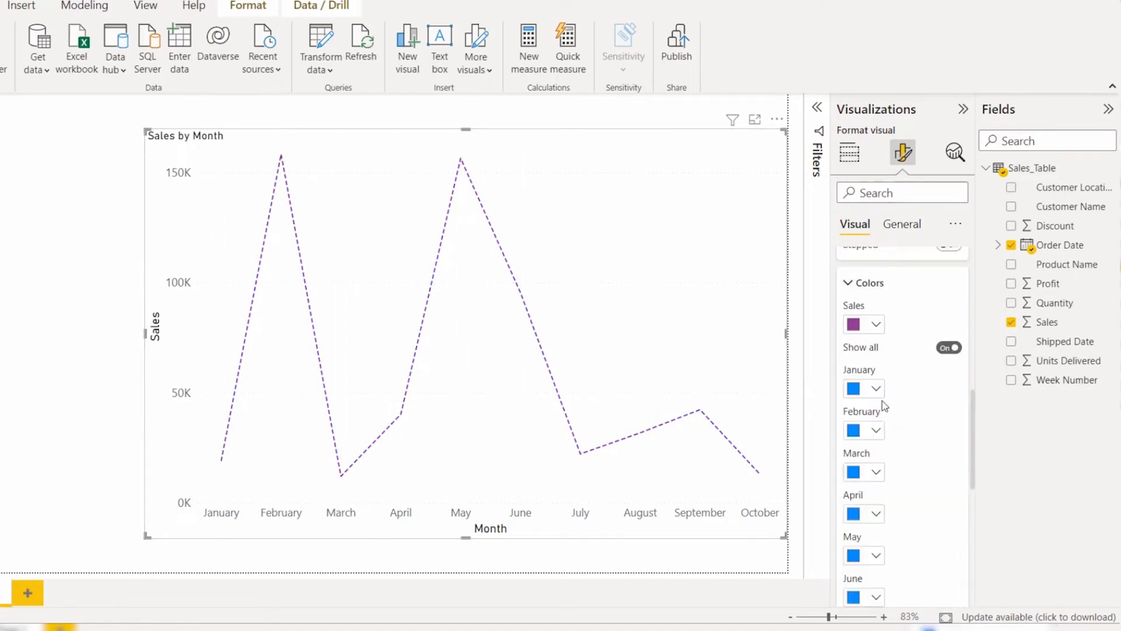
pyautogui.scroll(-1, 881, 465)
pyautogui.scroll(-1, 893, 446)
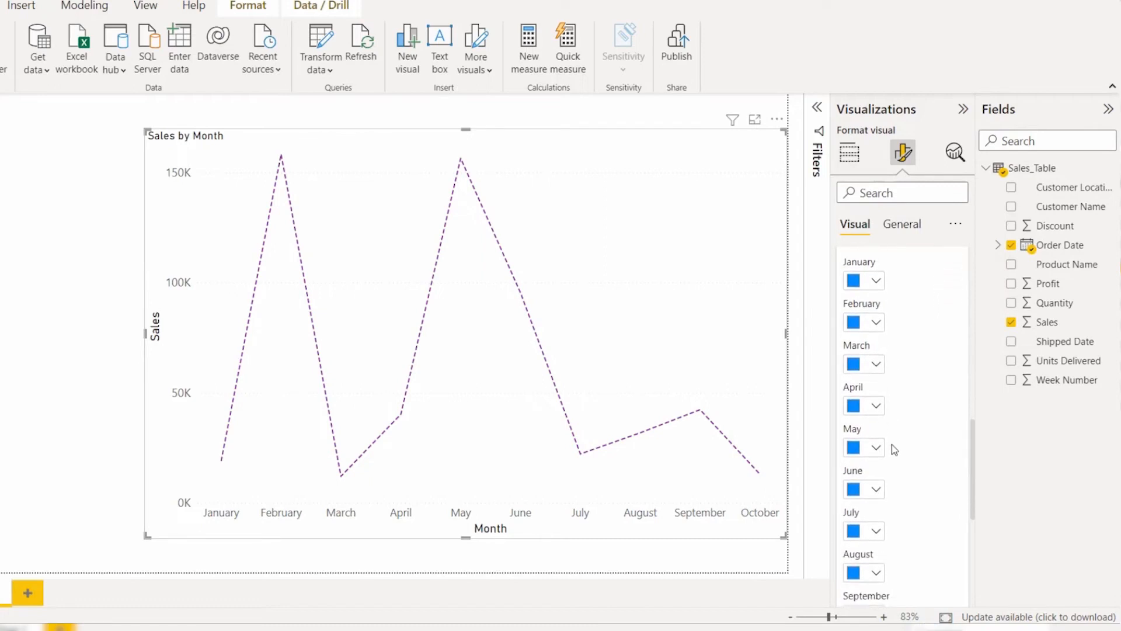
pyautogui.scroll(1, 894, 444)
pyautogui.scroll(-1, 884, 397)
pyautogui.scroll(2, 861, 394)
pyautogui.click(874, 389)
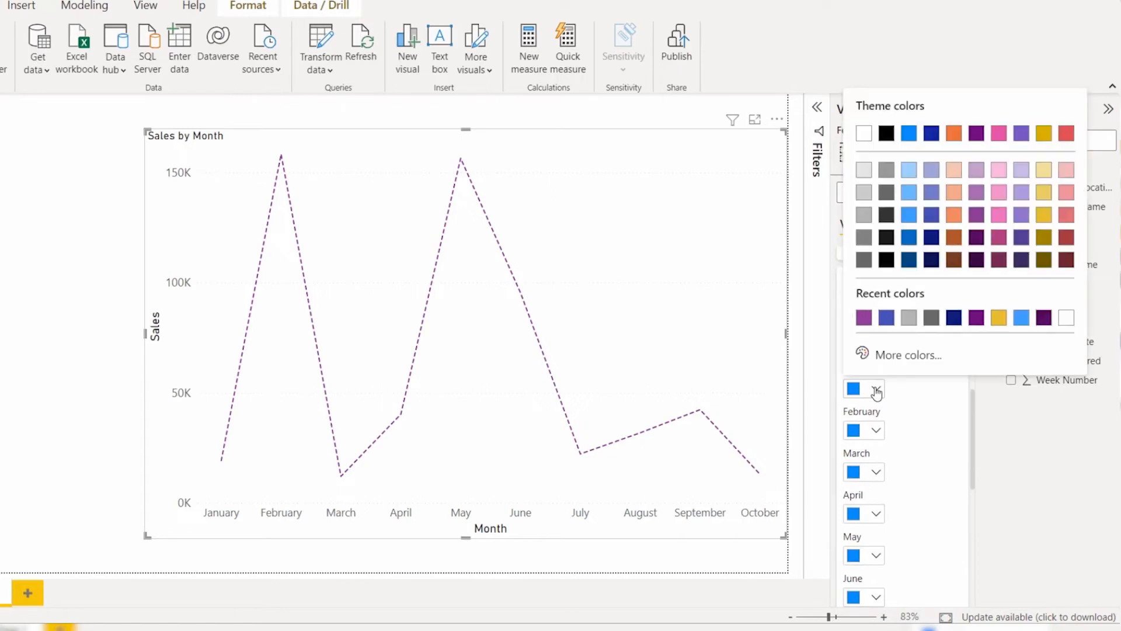
pyautogui.click(932, 215)
pyautogui.scroll(-1, 874, 435)
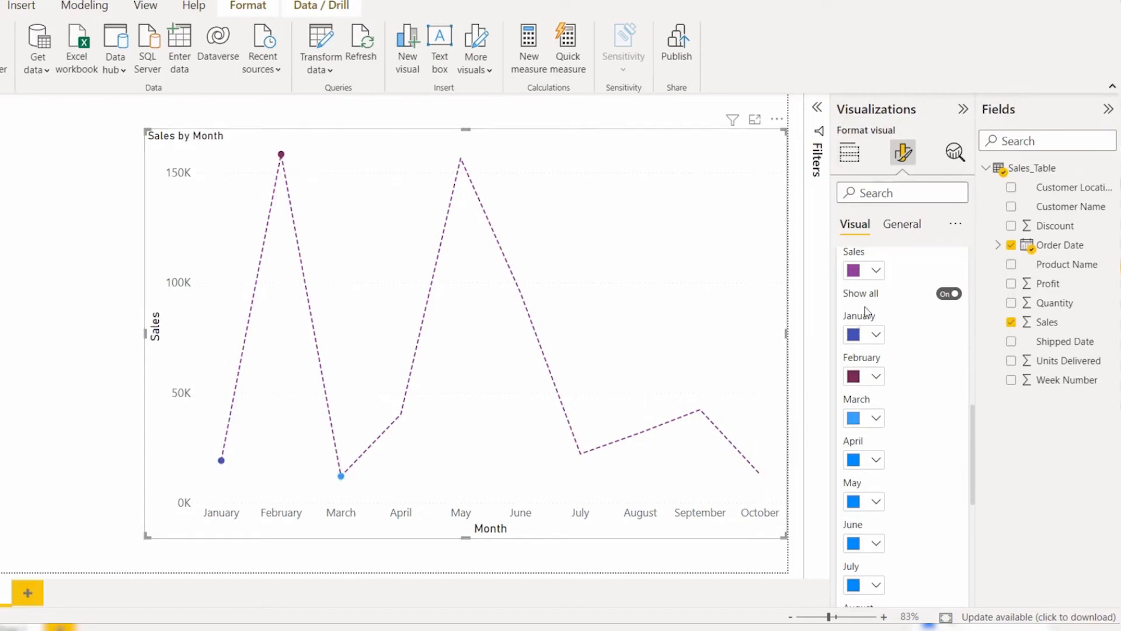
# Step: Collapse the color settings and reset the line formatting to default
pyautogui.scroll(2, 958, 415)
pyautogui.scroll(-5, 909, 429)
pyautogui.scroll(5, 910, 413)
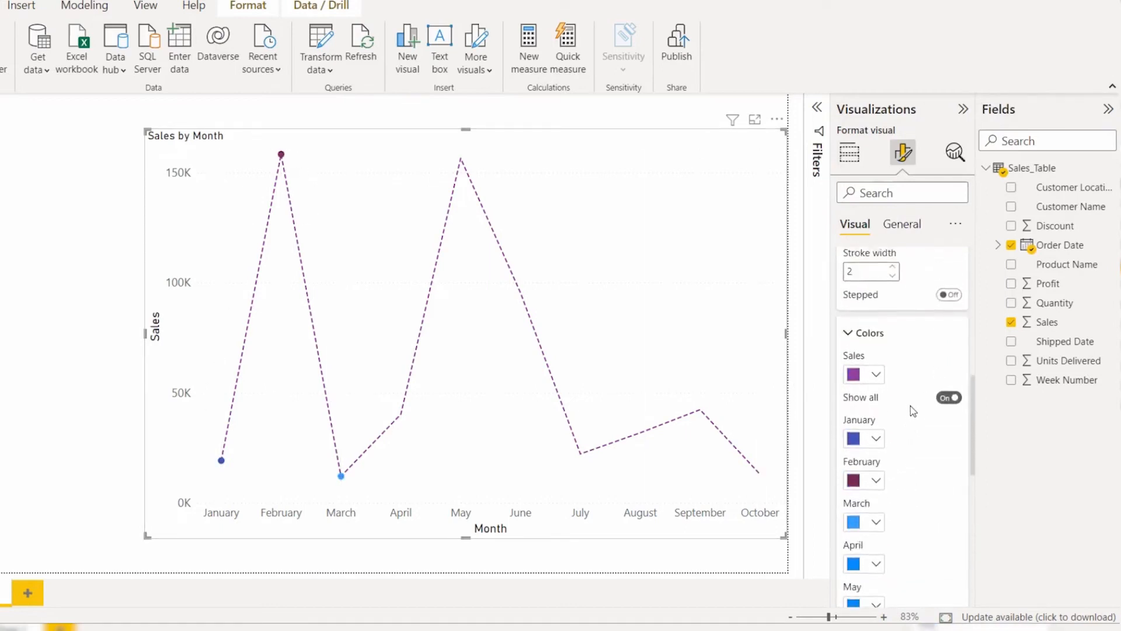
pyautogui.click(870, 498)
pyautogui.scroll(-3, 870, 491)
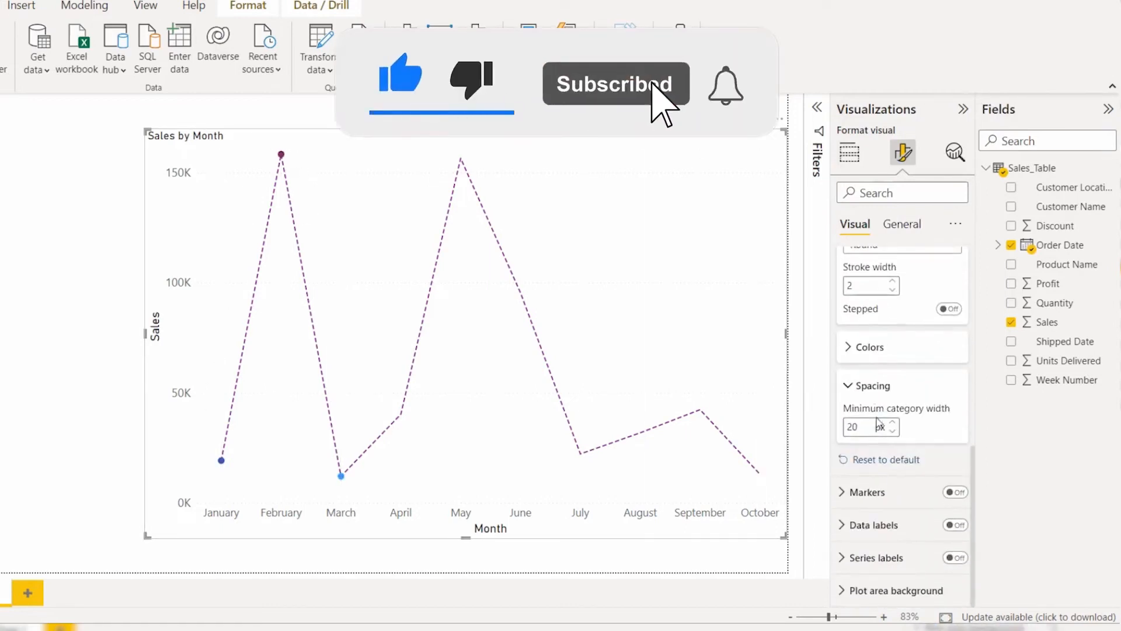
pyautogui.click(882, 462)
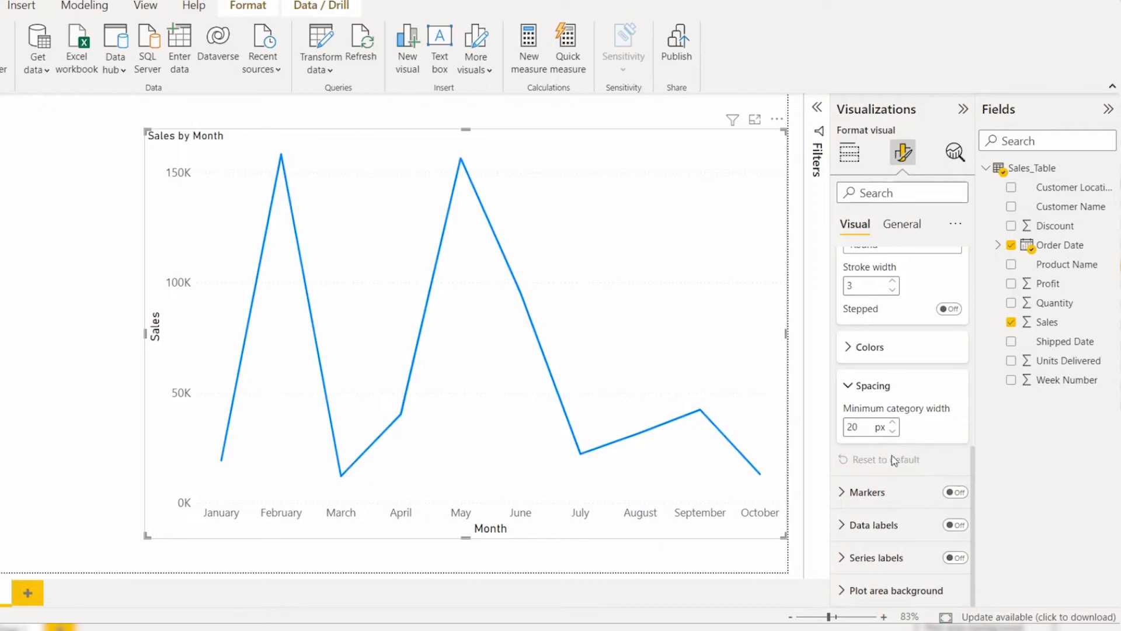
# Step: Collapse the line settings and turn on the markers for the chart's data points
pyautogui.scroll(3, 914, 459)
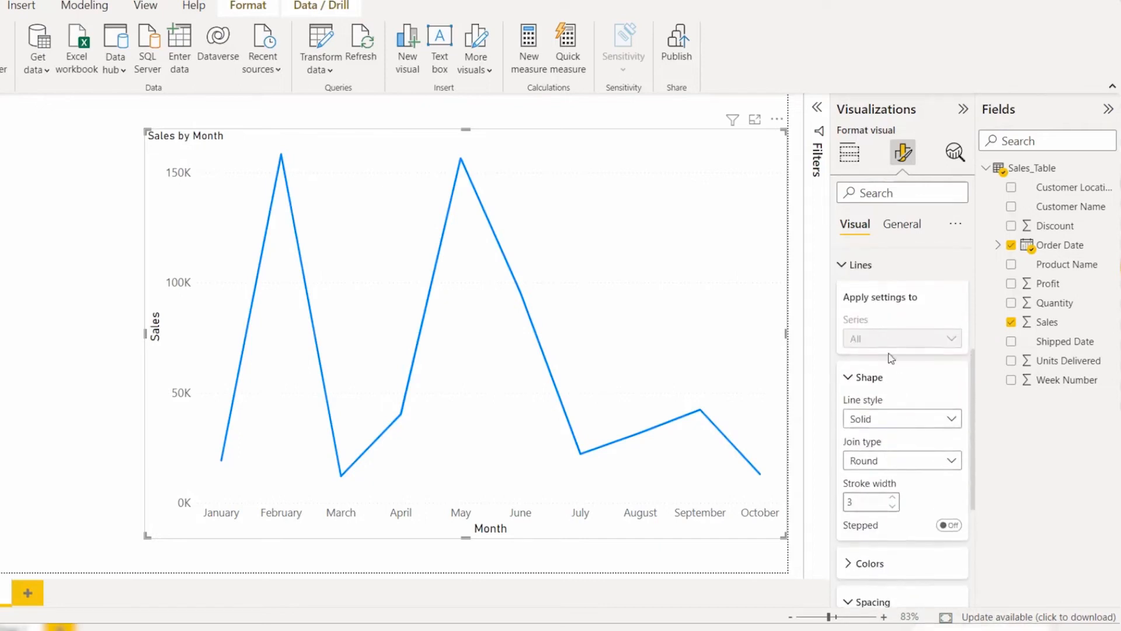
pyautogui.click(861, 265)
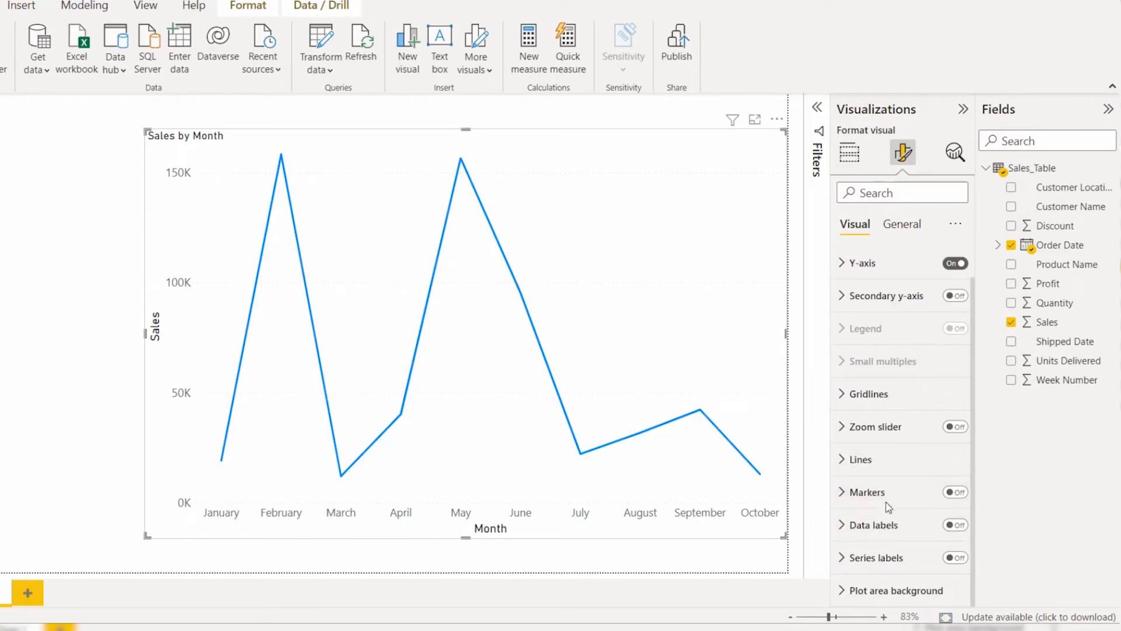
pyautogui.click(956, 492)
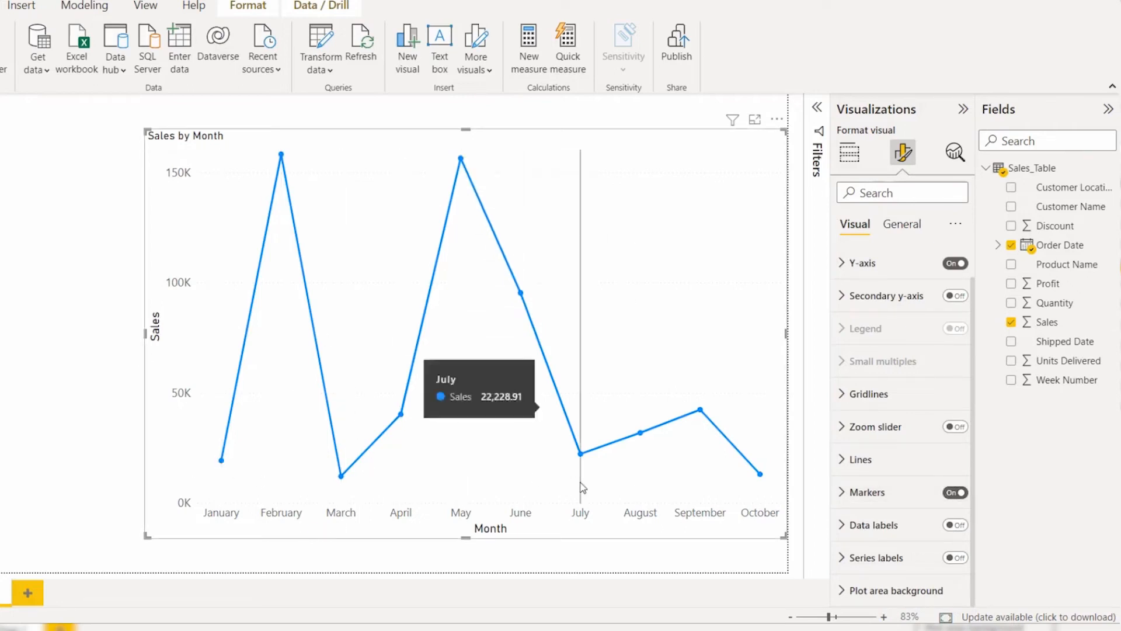
# Step: Expand the marker settings, change the marker shape to a square and color the markers purple (#893395)
pyautogui.click(885, 497)
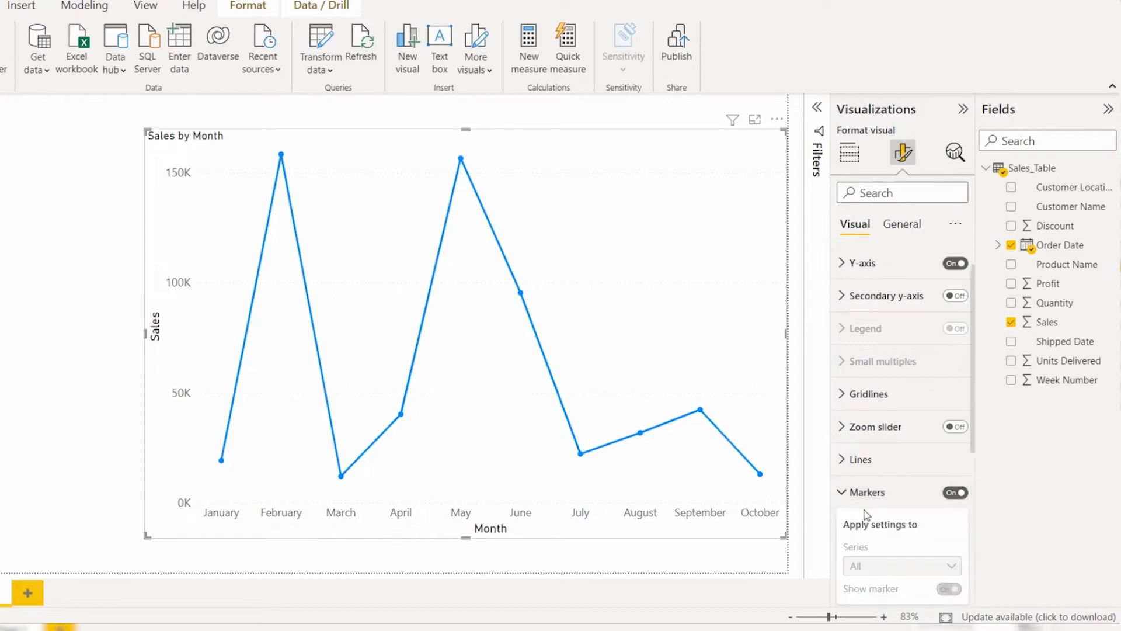
pyautogui.scroll(-5, 875, 458)
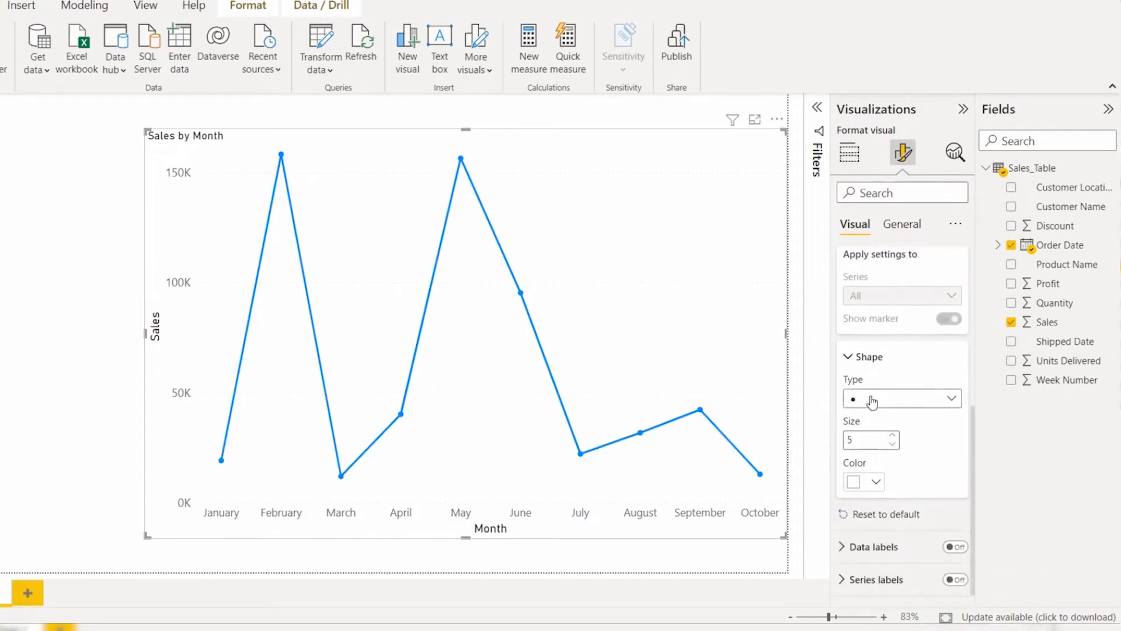
pyautogui.click(872, 405)
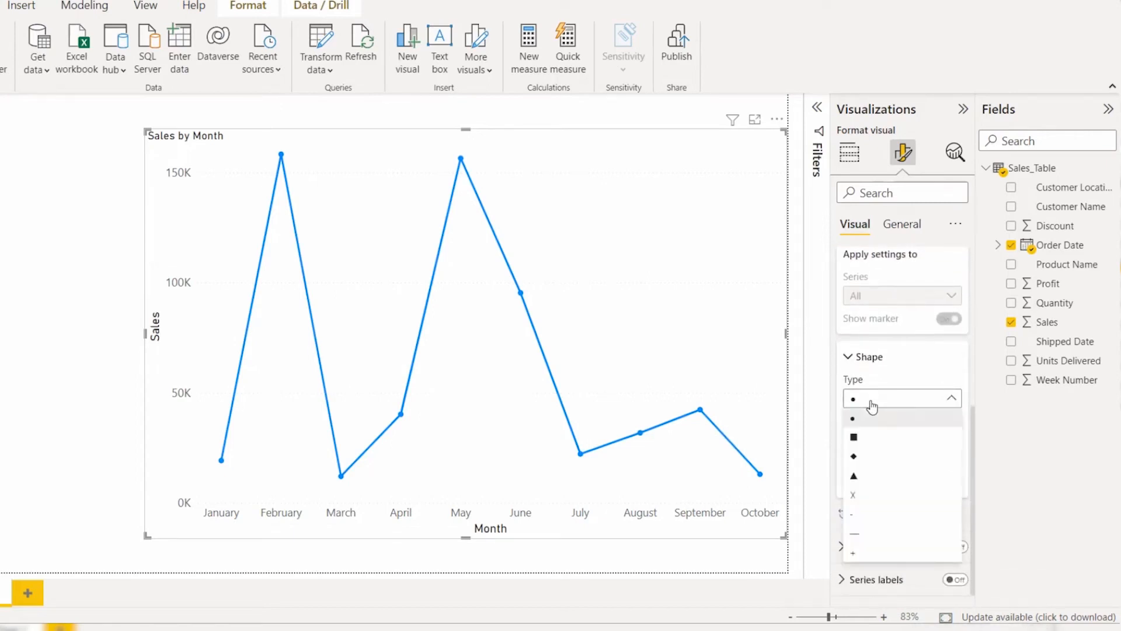
pyautogui.click(854, 438)
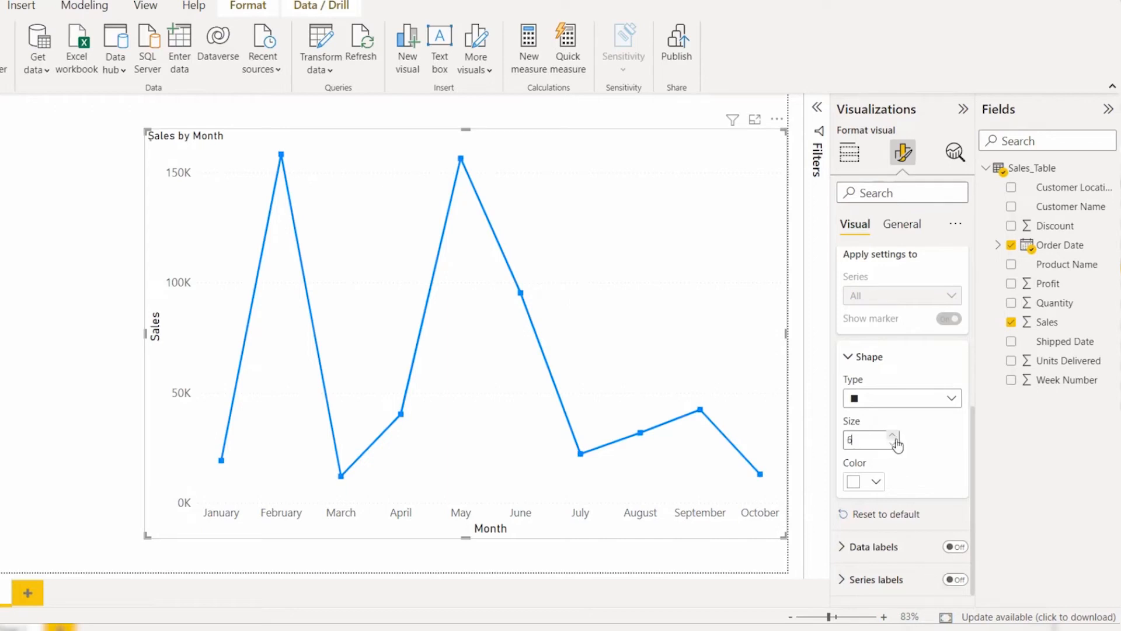
pyautogui.click(877, 482)
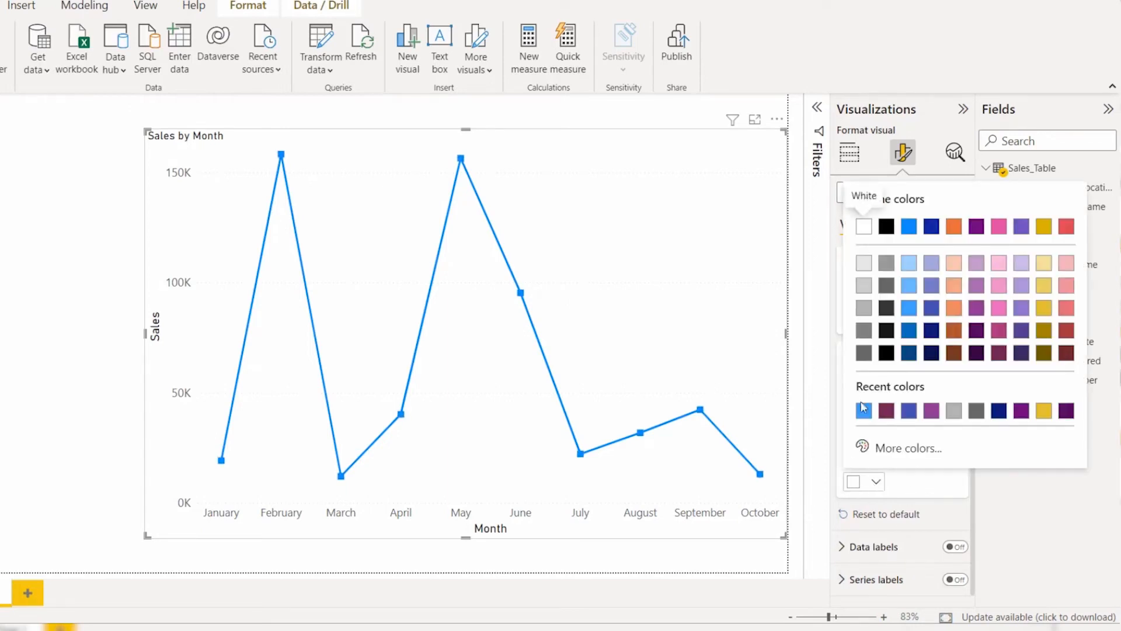
pyautogui.click(976, 310)
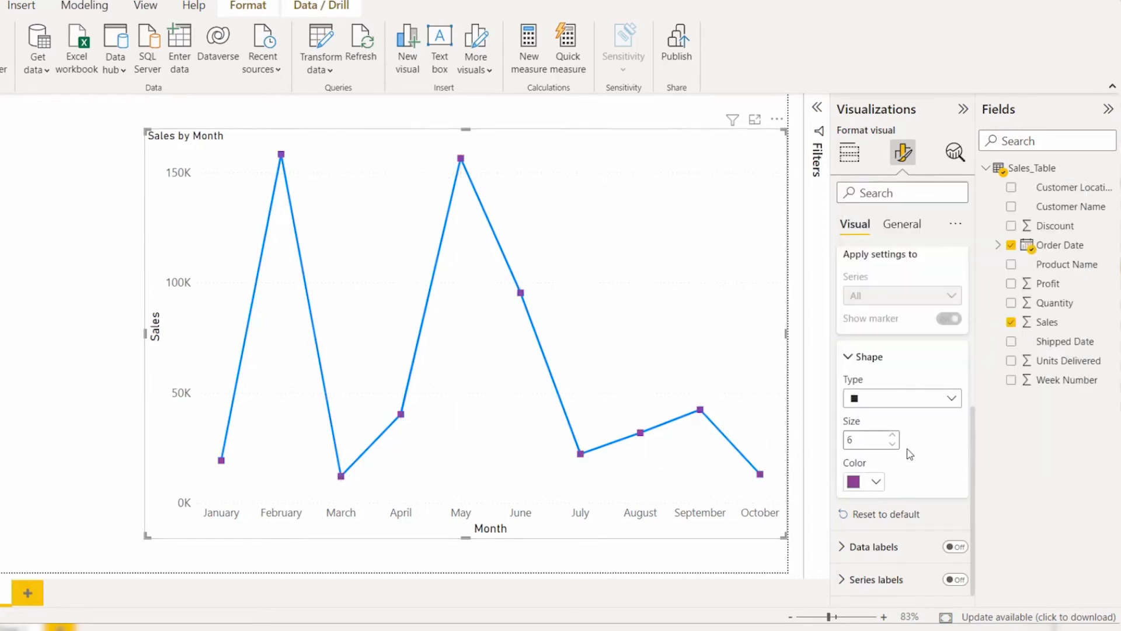
# Step: Reset the marker formatting to default and collapse the marker settings
pyautogui.click(903, 515)
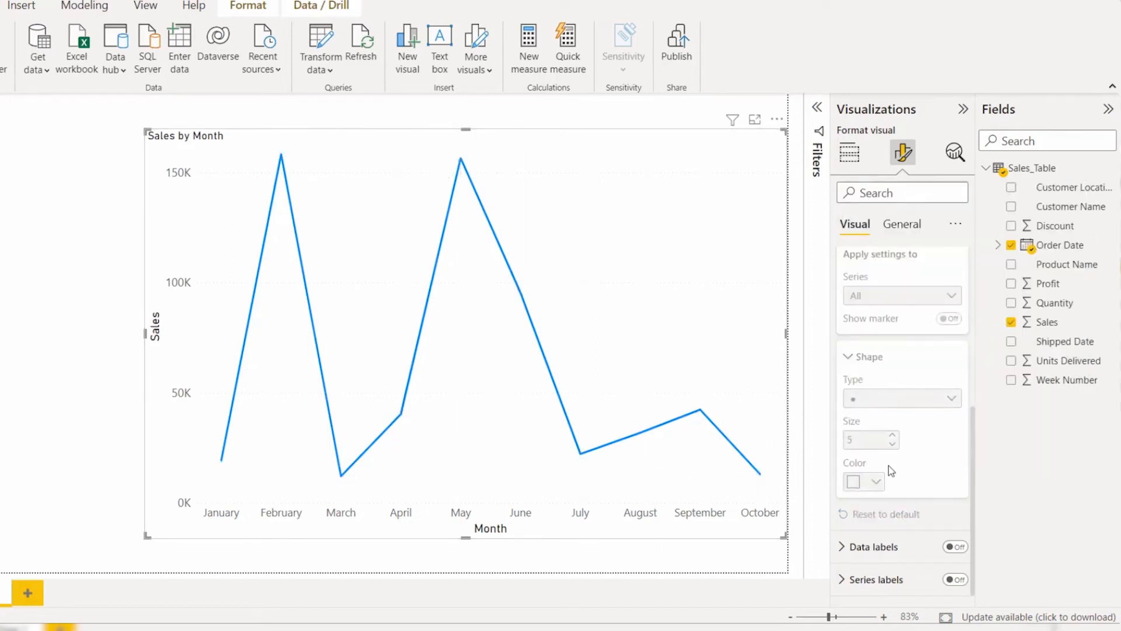
pyautogui.scroll(3, 893, 409)
pyautogui.click(867, 330)
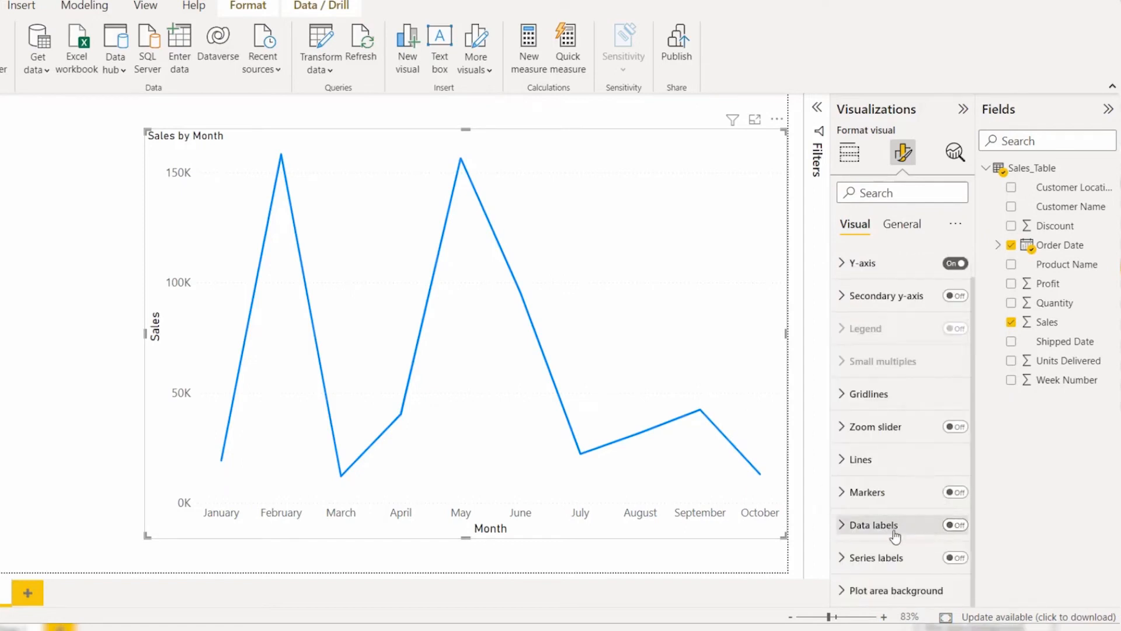
# Step: Turn on the chart's data labels and set their position to Above
pyautogui.click(955, 525)
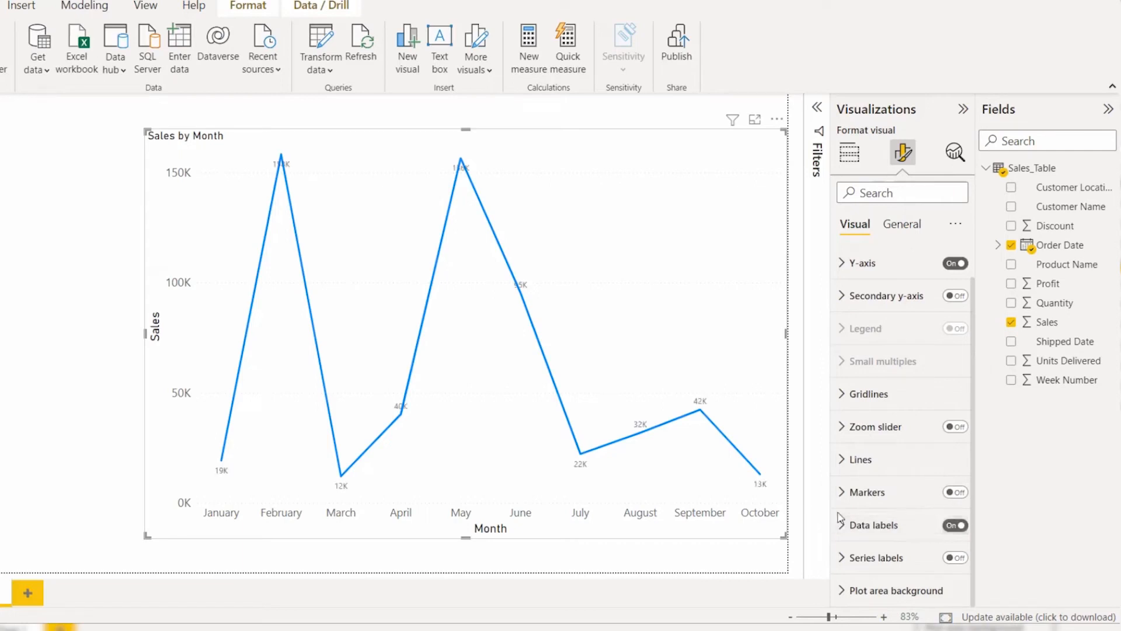
pyautogui.click(876, 524)
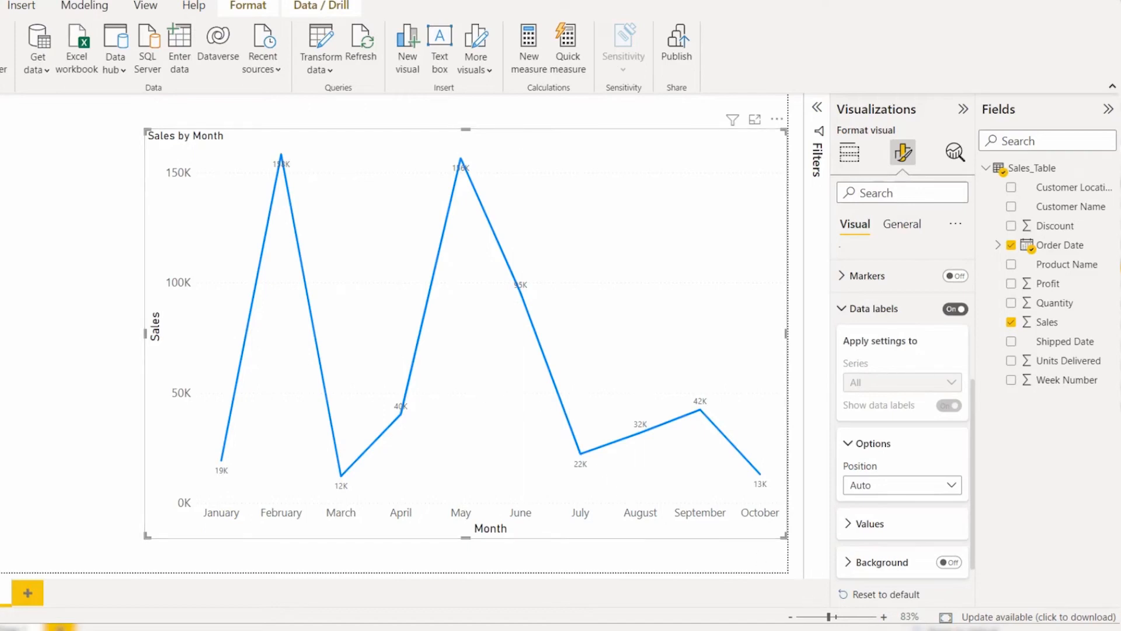
pyautogui.scroll(-1, 888, 492)
pyautogui.click(879, 432)
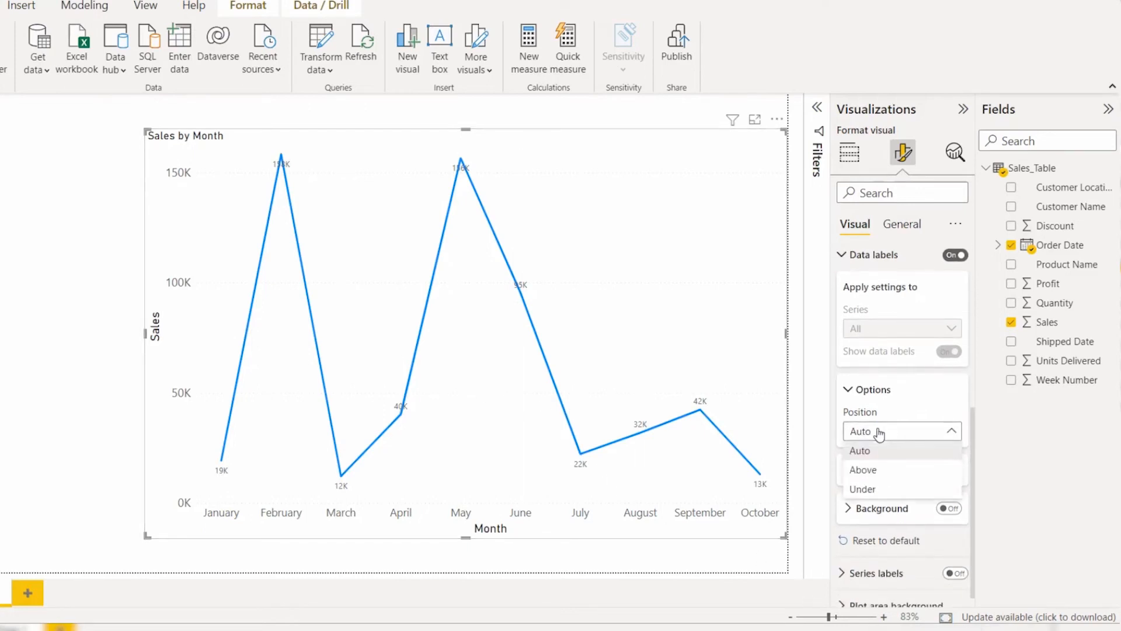
pyautogui.click(873, 477)
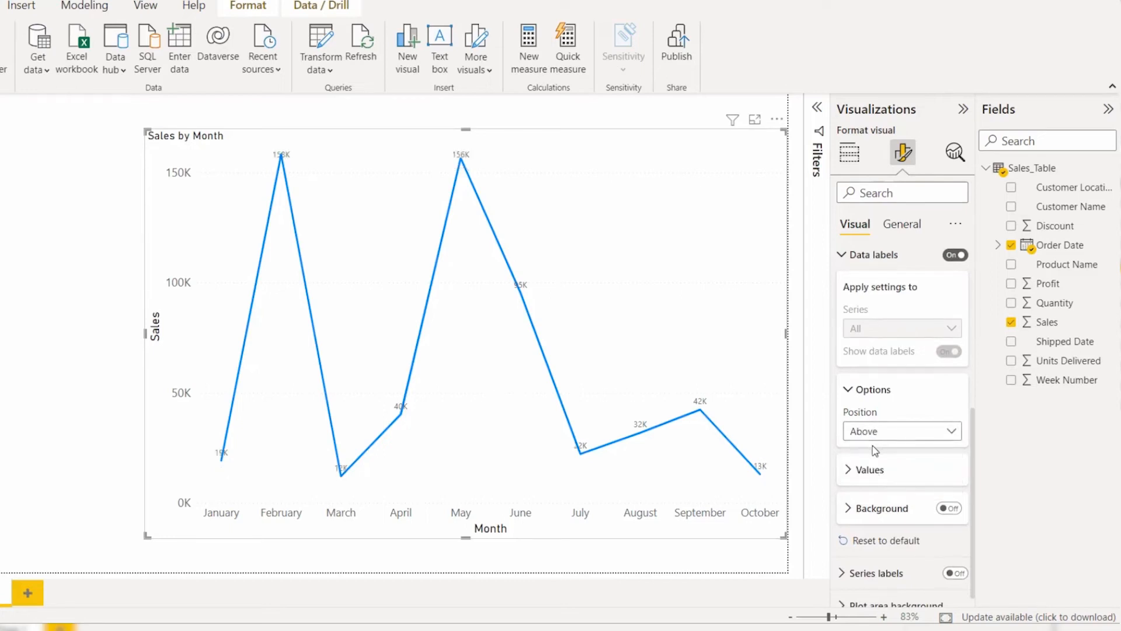
# Step: Color the data label values dark pink and set their display units to Thousands
pyautogui.click(870, 470)
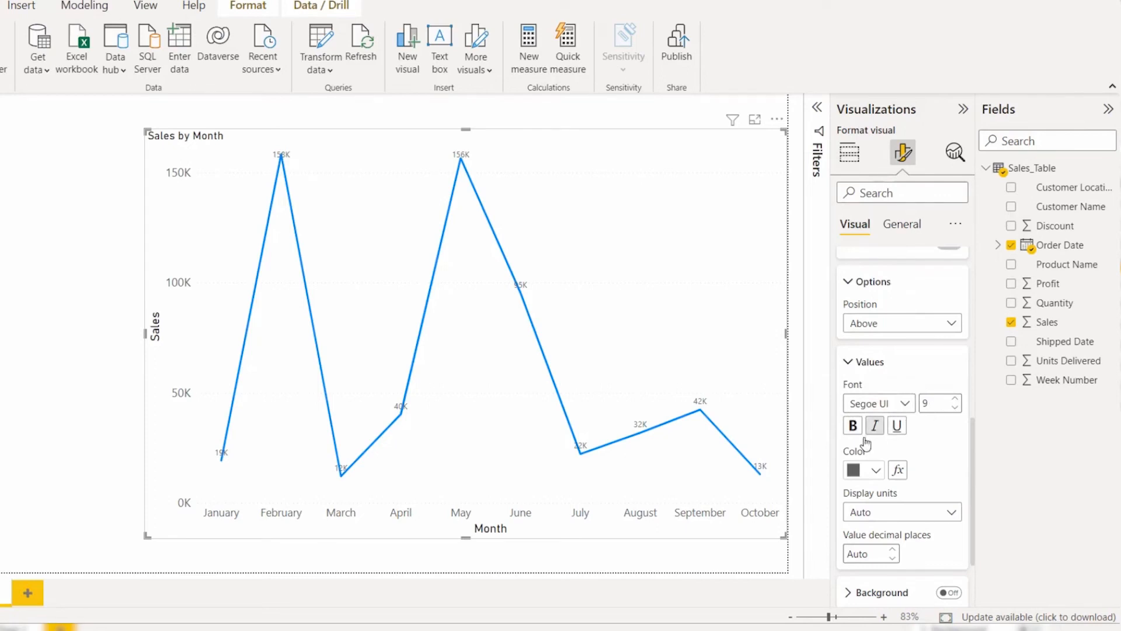
pyautogui.click(873, 470)
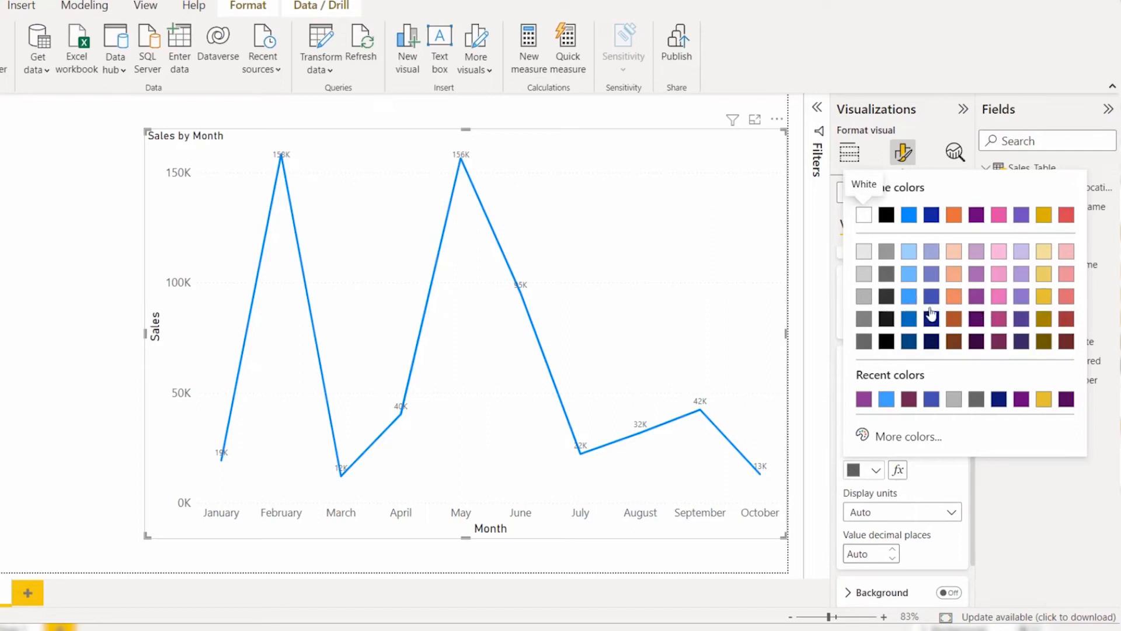
pyautogui.click(998, 321)
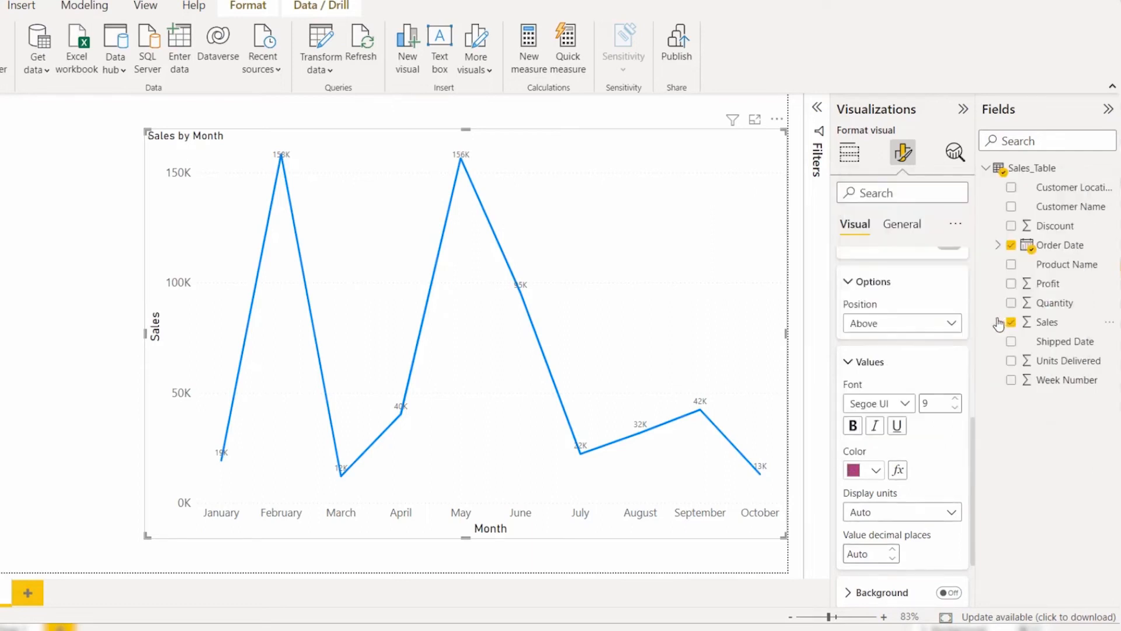
pyautogui.scroll(-2, 925, 438)
pyautogui.click(902, 415)
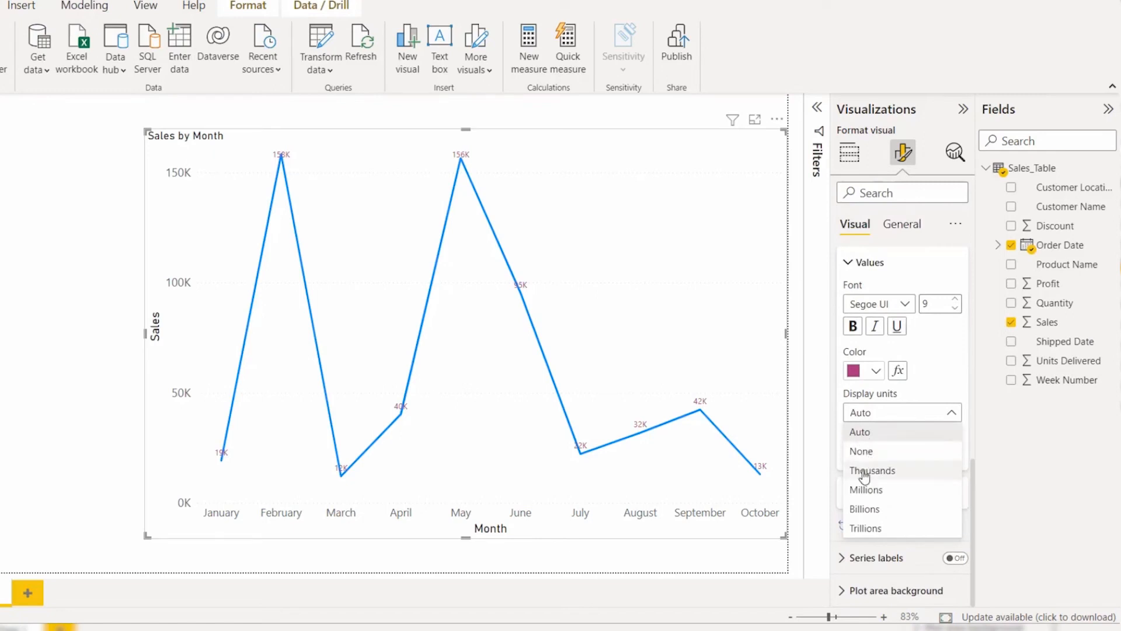
pyautogui.click(865, 472)
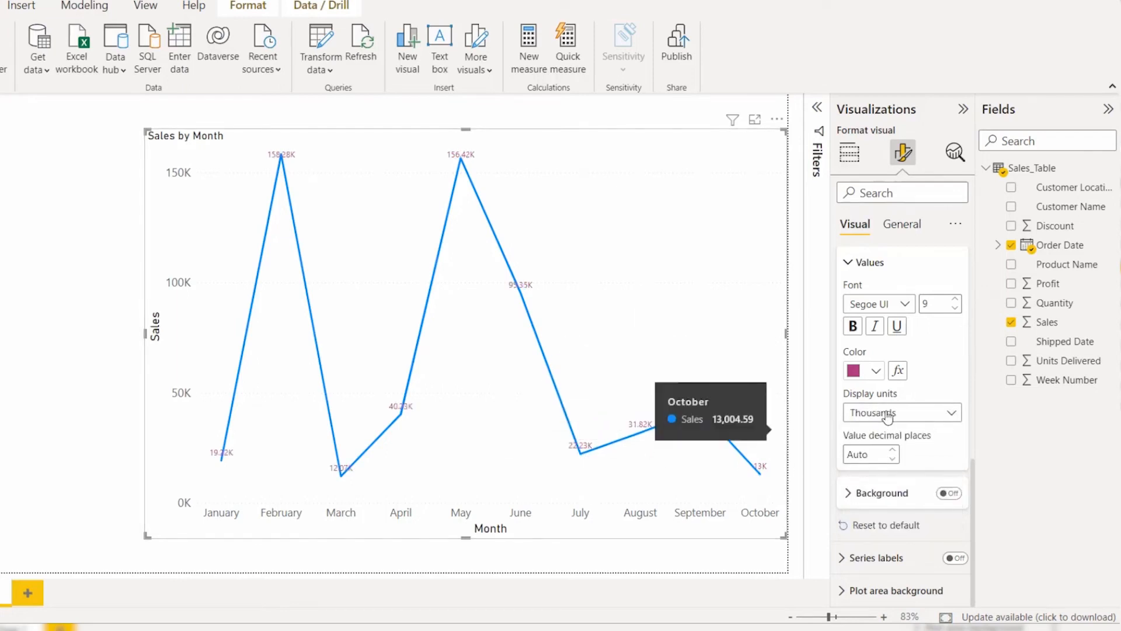
# Step: Turn on the data label background, try light blue and gray as its color, and set its transparency to 65%
pyautogui.click(945, 495)
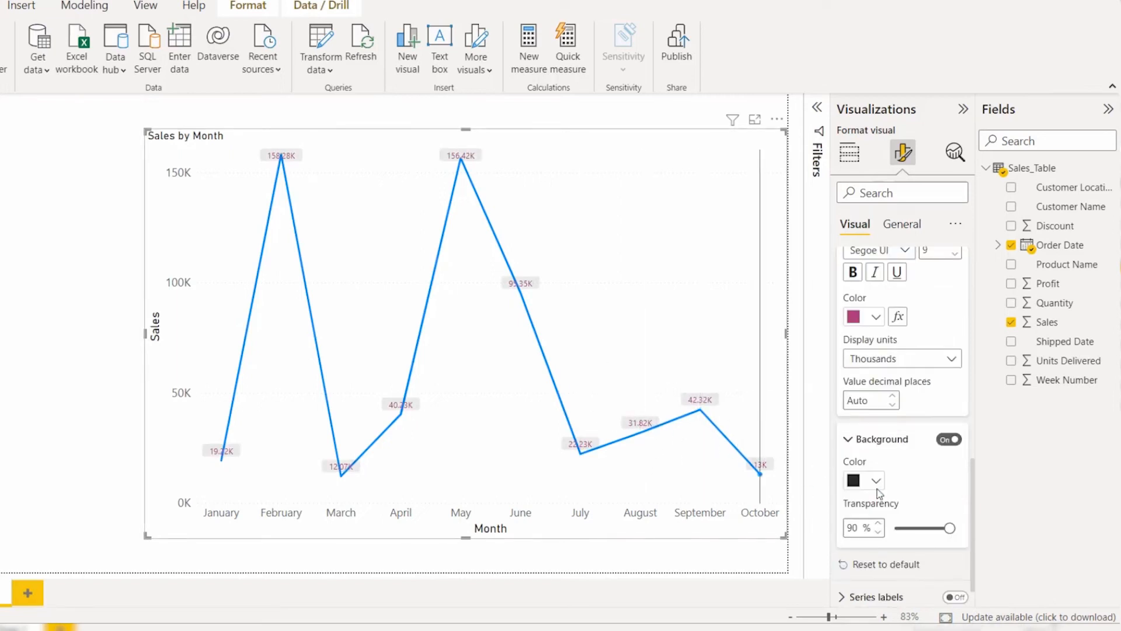
pyautogui.scroll(-1, 878, 488)
pyautogui.scroll(-1, 878, 487)
pyautogui.click(870, 442)
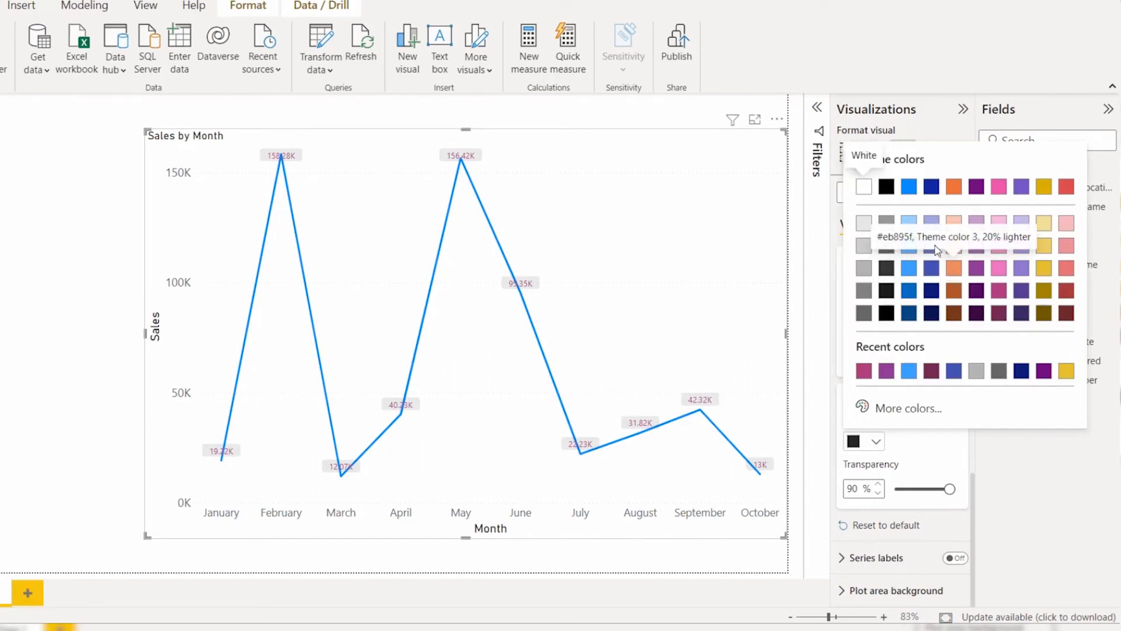
pyautogui.click(909, 371)
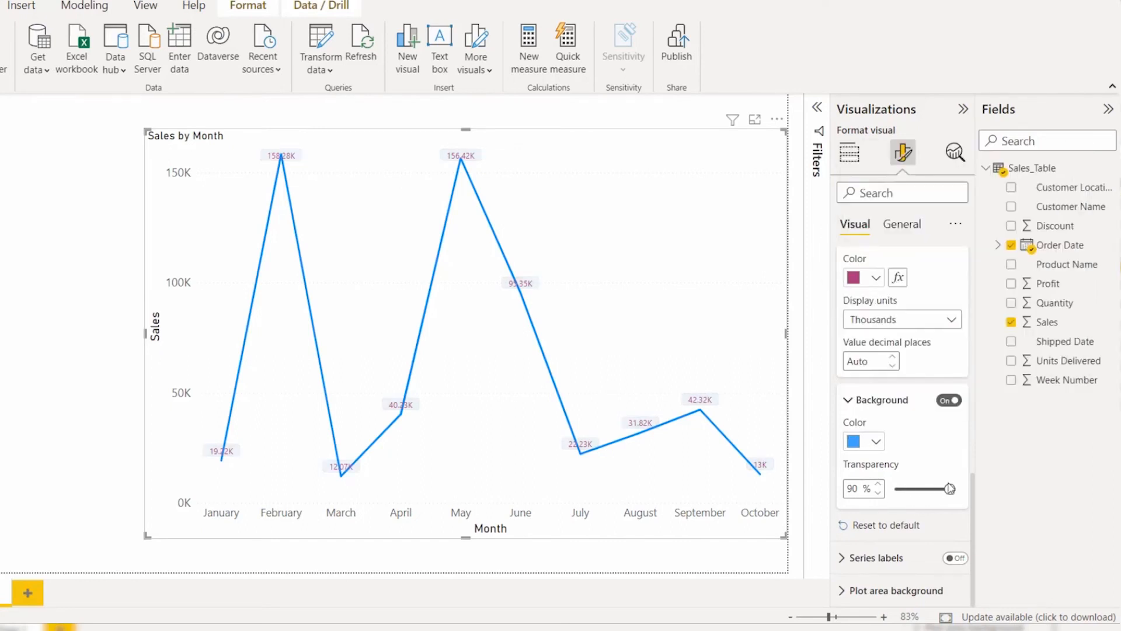
pyautogui.moveTo(950, 488); pyautogui.dragTo(934, 486)
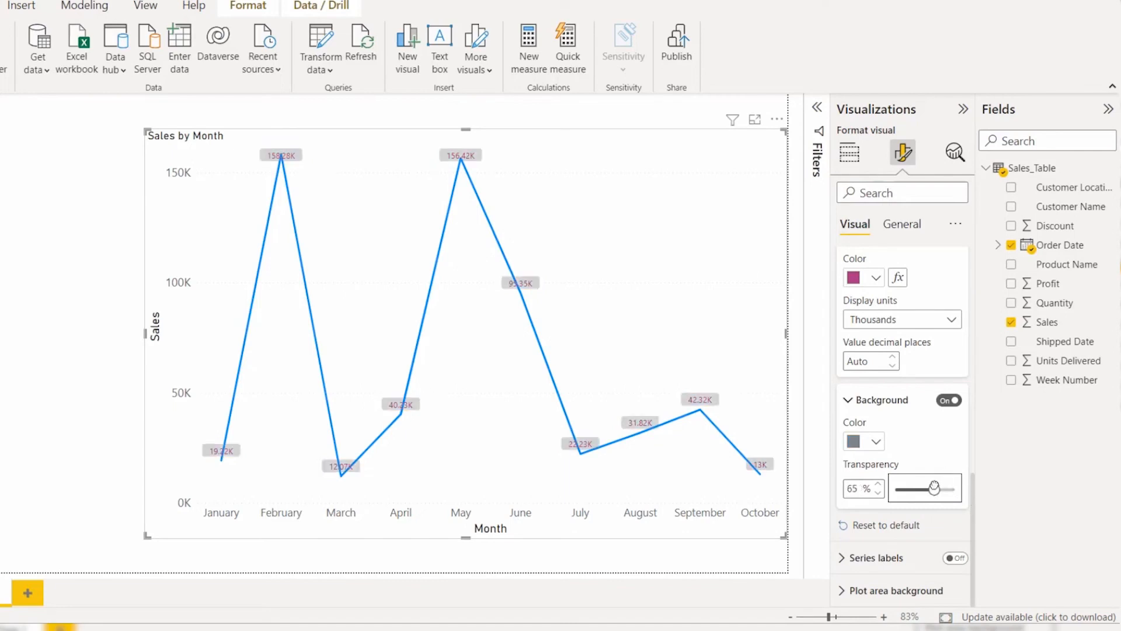
pyautogui.moveTo(628, 432)
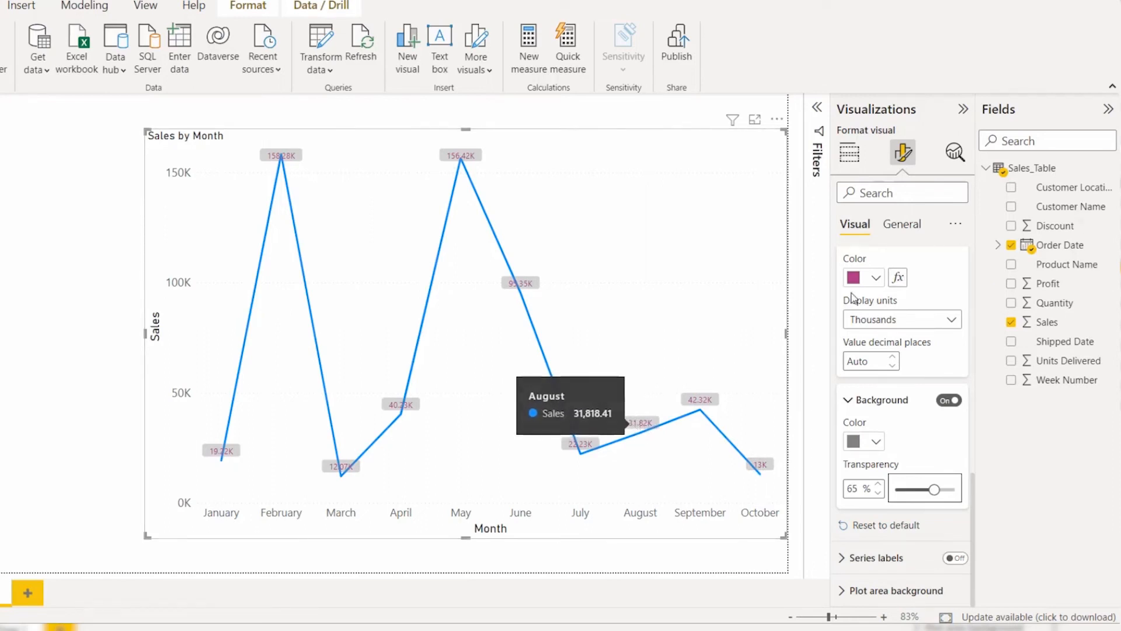
# Step: Reset the data label formatting to default and turn on the series labels with their settings expanded
pyautogui.click(884, 532)
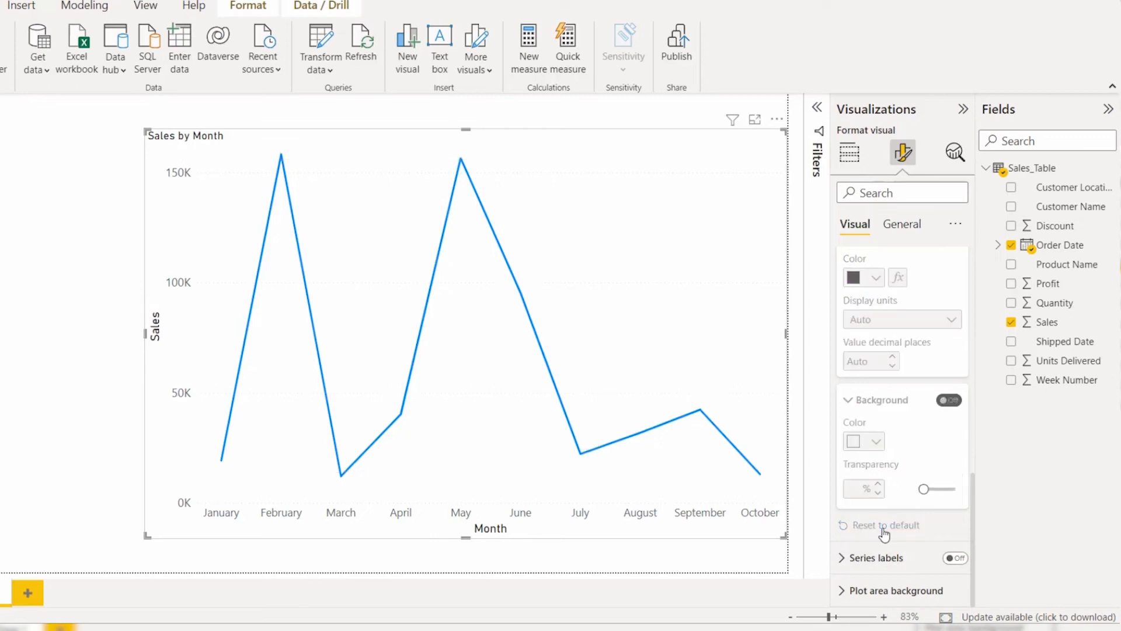
pyautogui.click(890, 563)
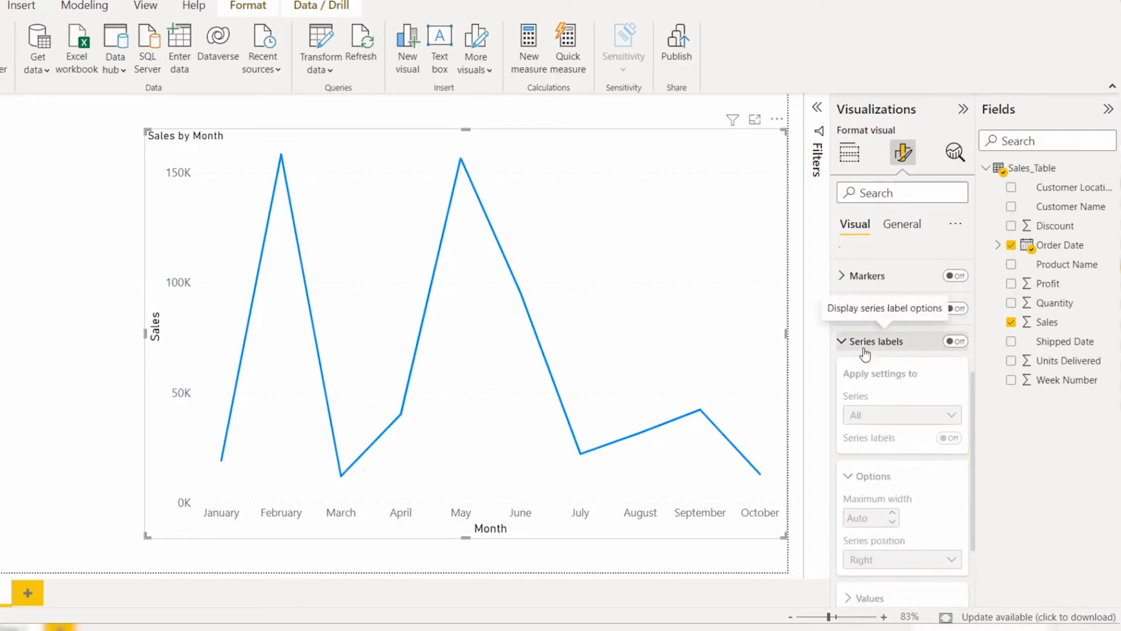
pyautogui.click(955, 346)
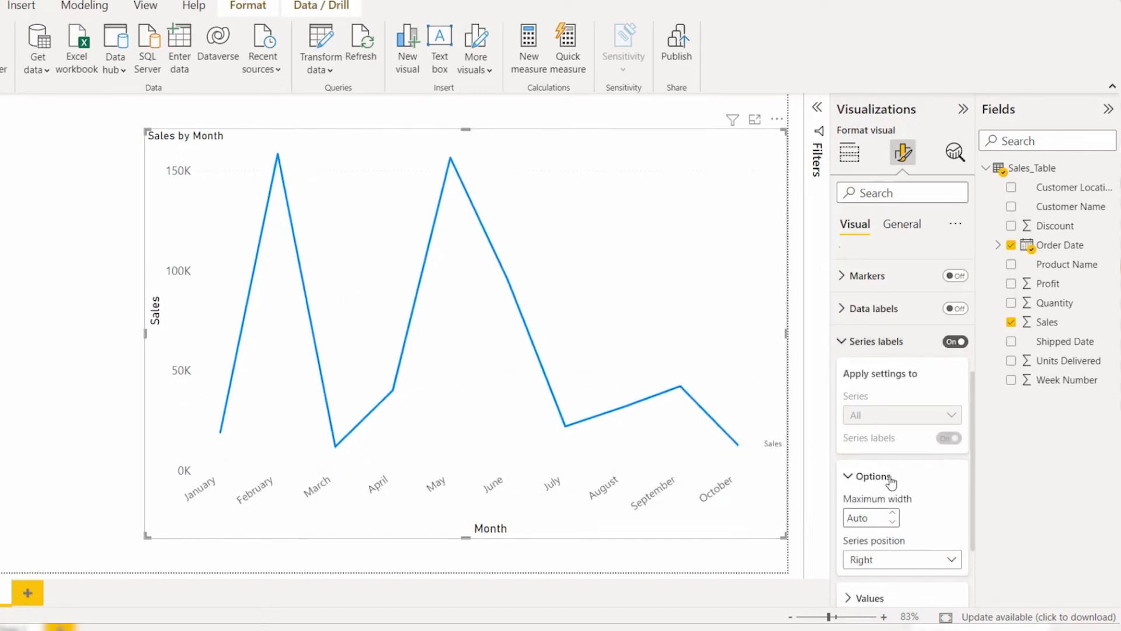
# Step: Set the series position of the Sales series label to Left
pyautogui.scroll(-1, 892, 484)
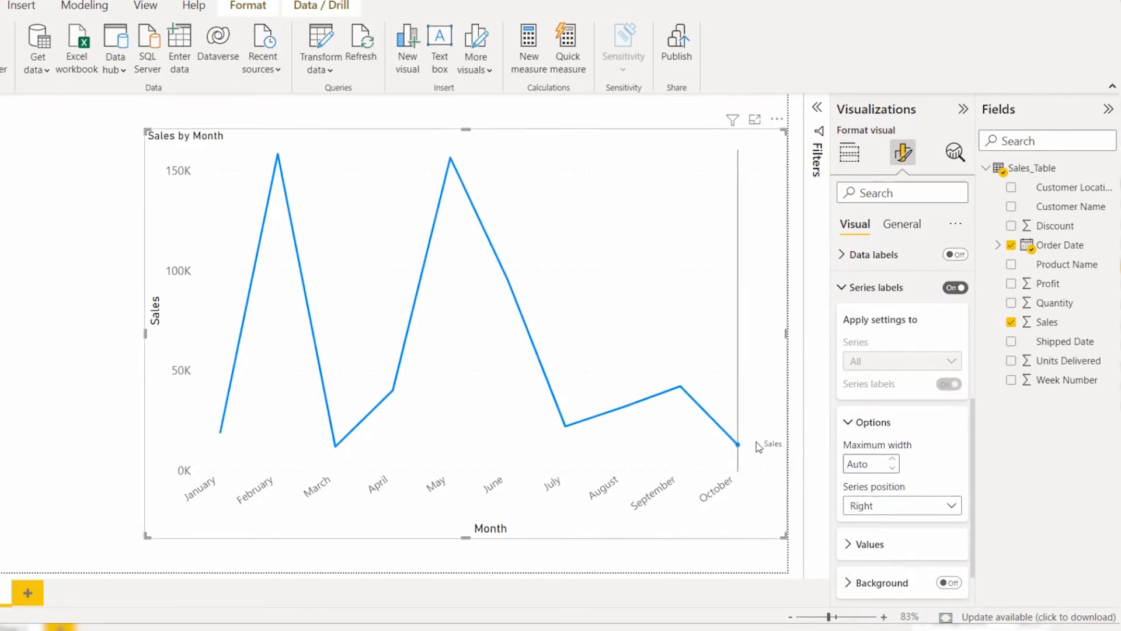
pyautogui.click(864, 507)
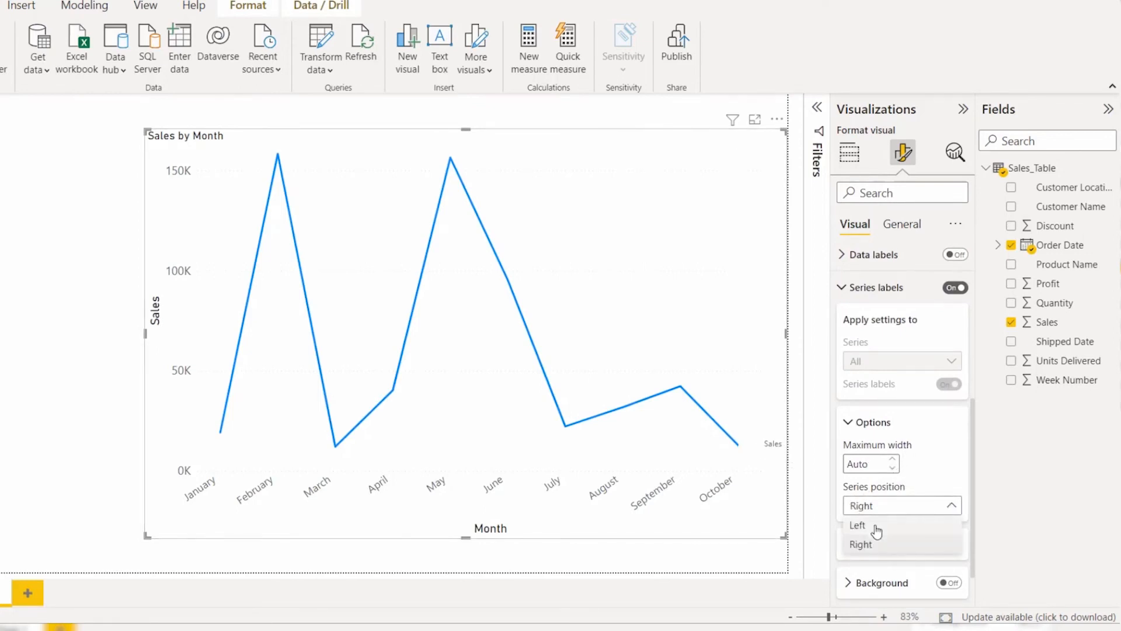
pyautogui.click(875, 527)
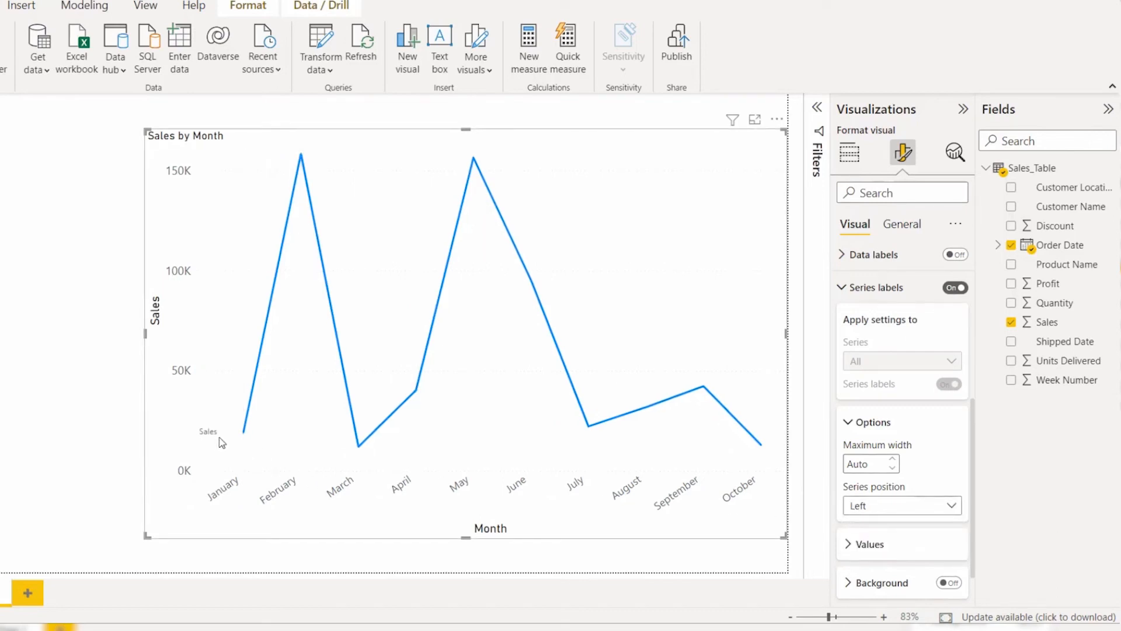
# Step: Expand the series label's value settings, color the label medium purple and increase its font size to 17
pyautogui.scroll(-1, 896, 523)
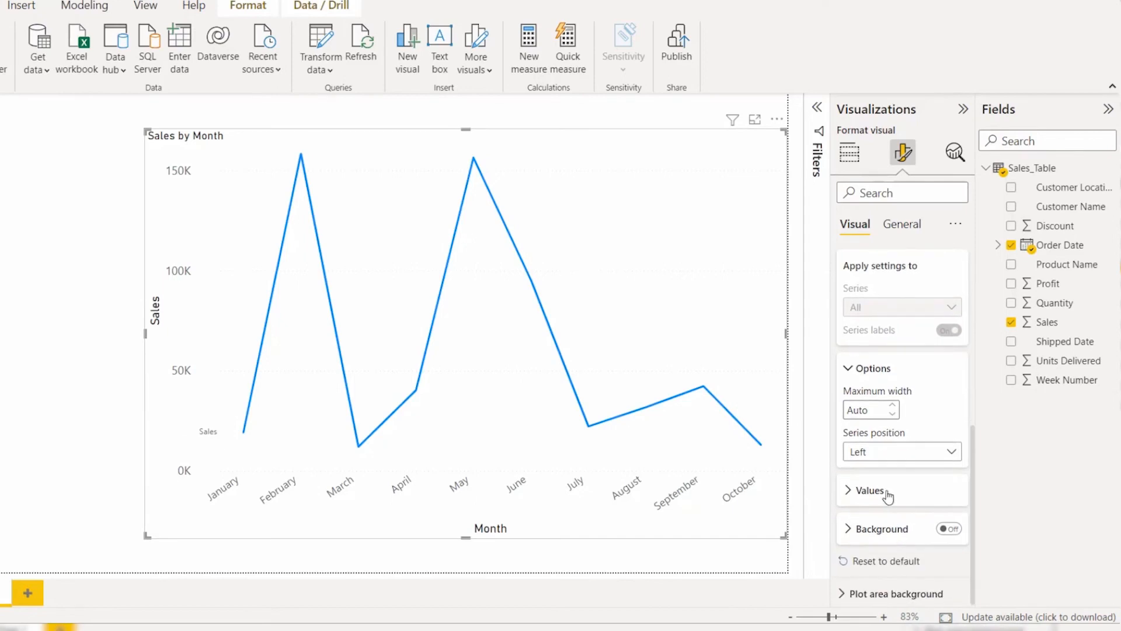
pyautogui.click(888, 493)
pyautogui.scroll(-2, 897, 508)
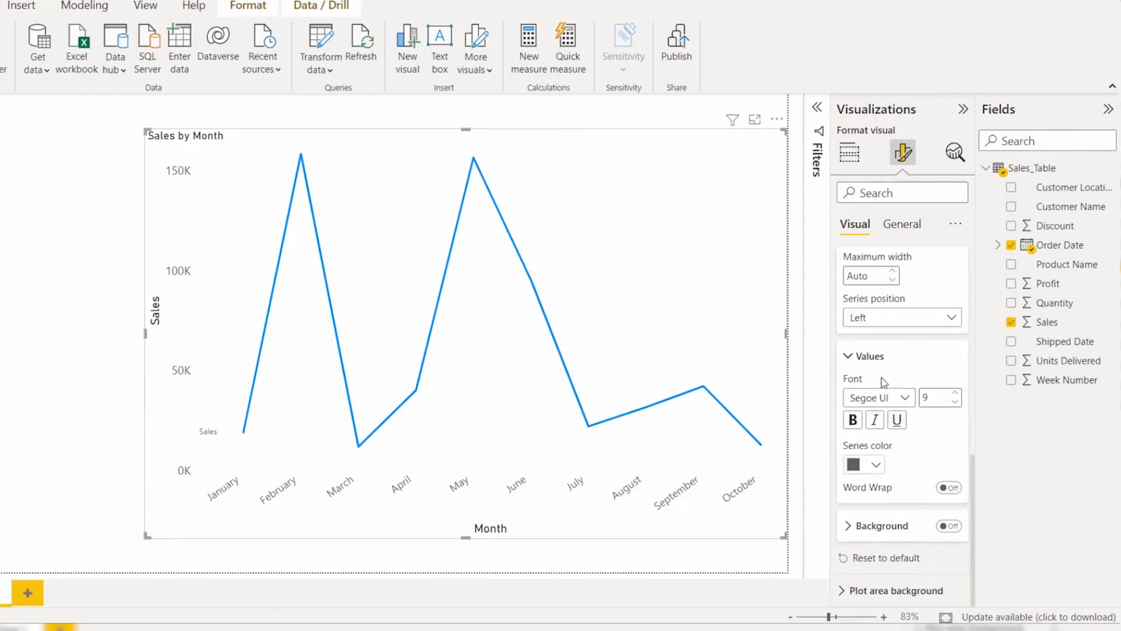
pyautogui.click(868, 469)
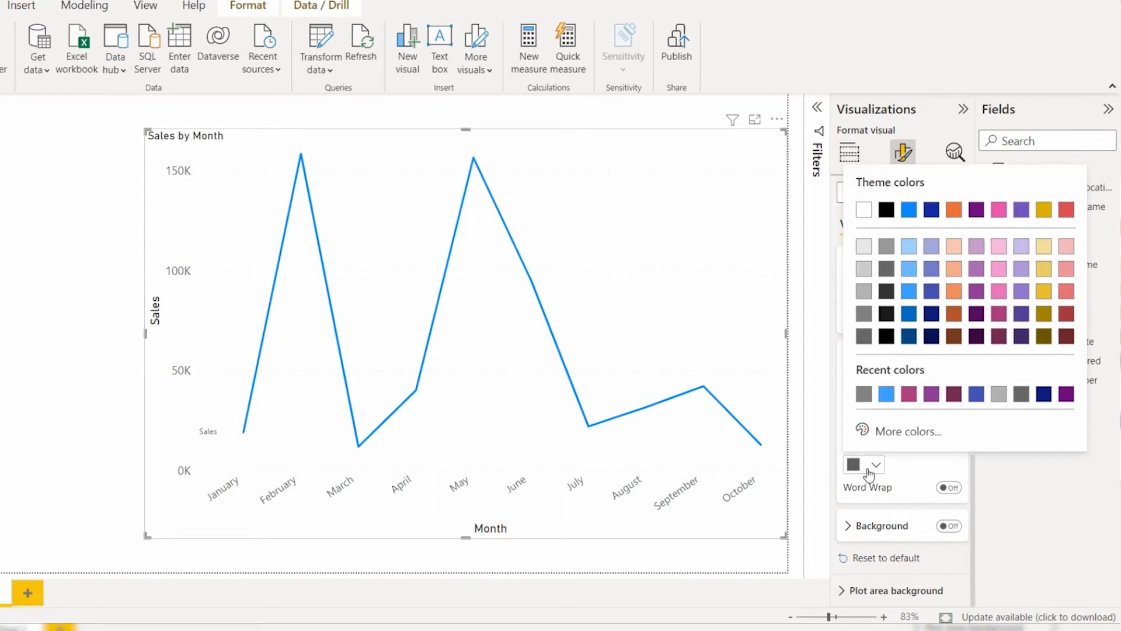
pyautogui.click(976, 293)
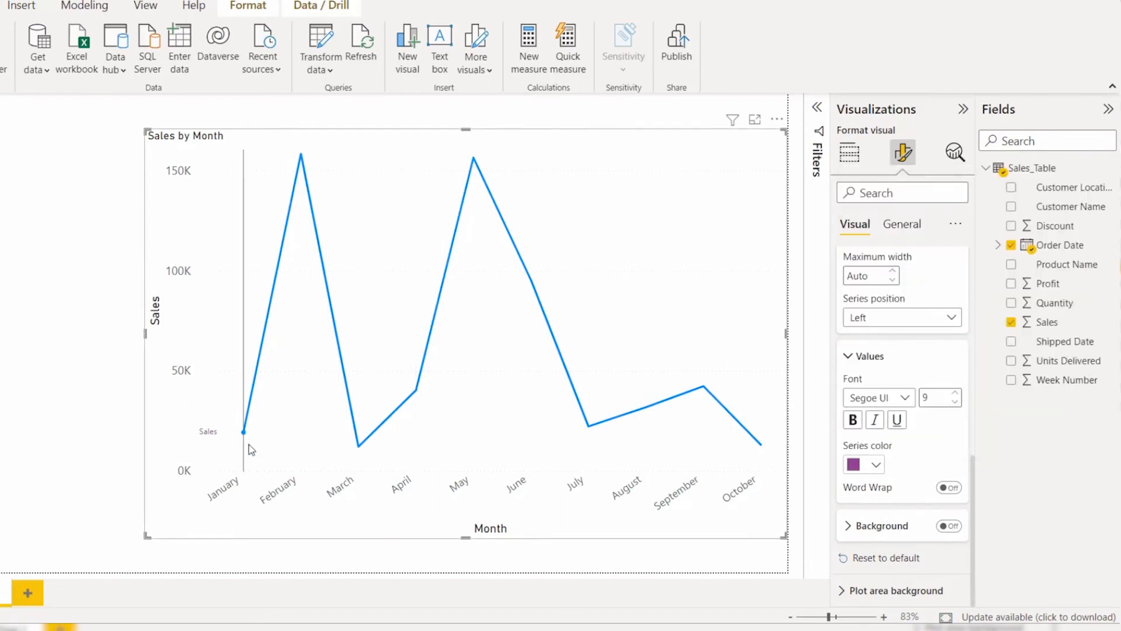
pyautogui.click(955, 393)
pyautogui.click(955, 394)
pyautogui.click(955, 393)
pyautogui.click(955, 394)
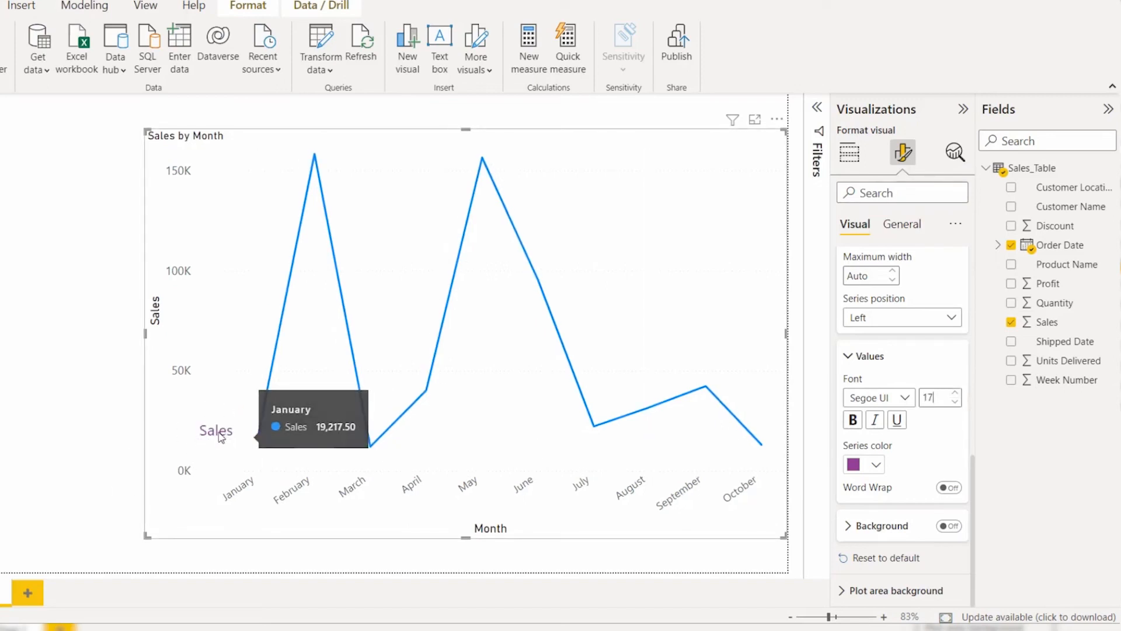
# Step: Turn on the series label background, color it gray (White, 50% darker) and set its transparency to 75%
pyautogui.click(947, 529)
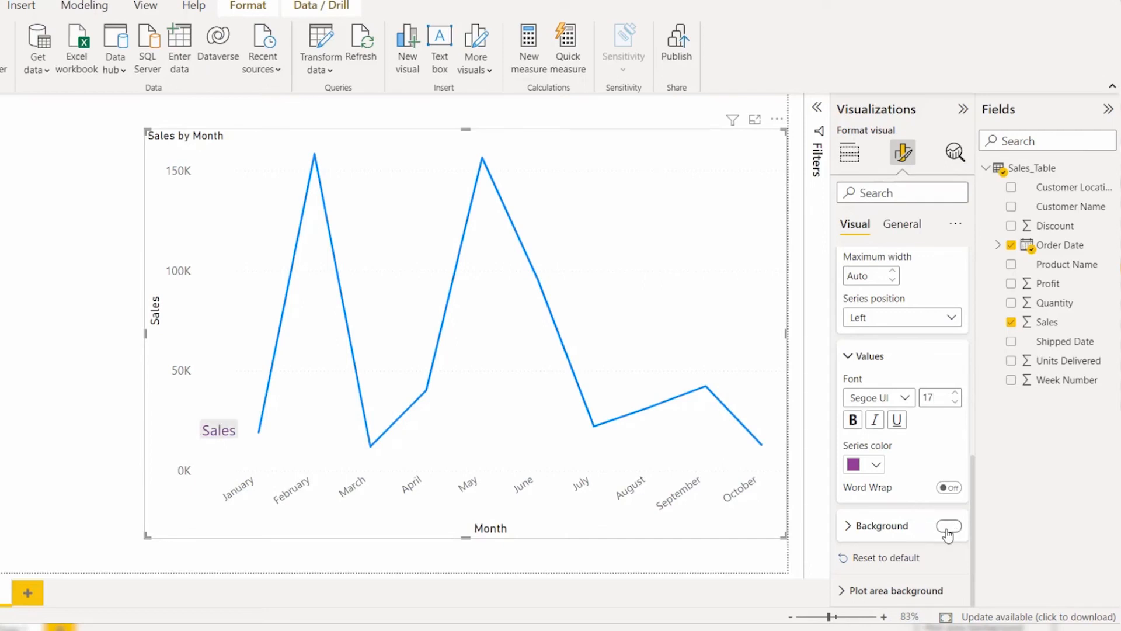
pyautogui.click(881, 526)
pyautogui.click(854, 475)
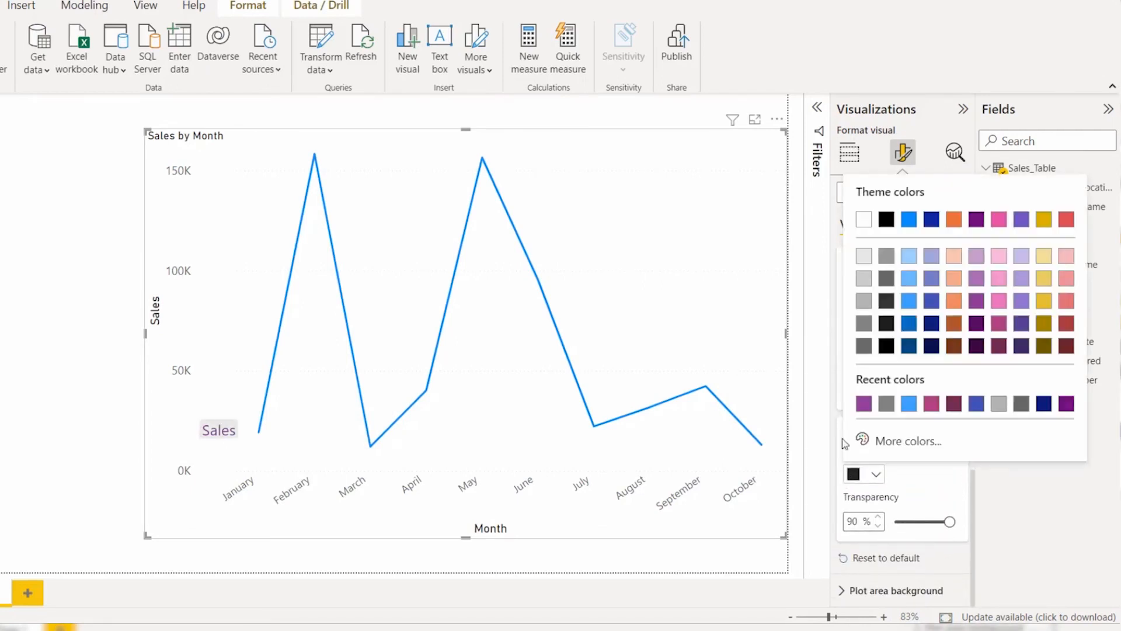
pyautogui.click(864, 322)
pyautogui.click(940, 522)
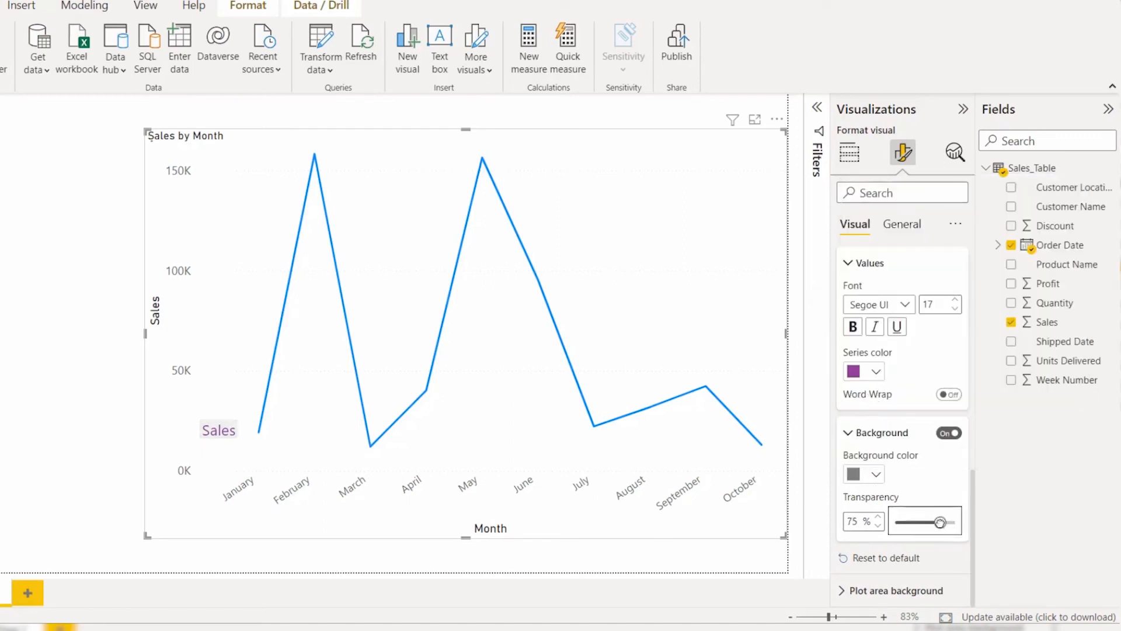
# Step: Reset the series label formatting to default and switch to the visual's general formatting options
pyautogui.click(899, 562)
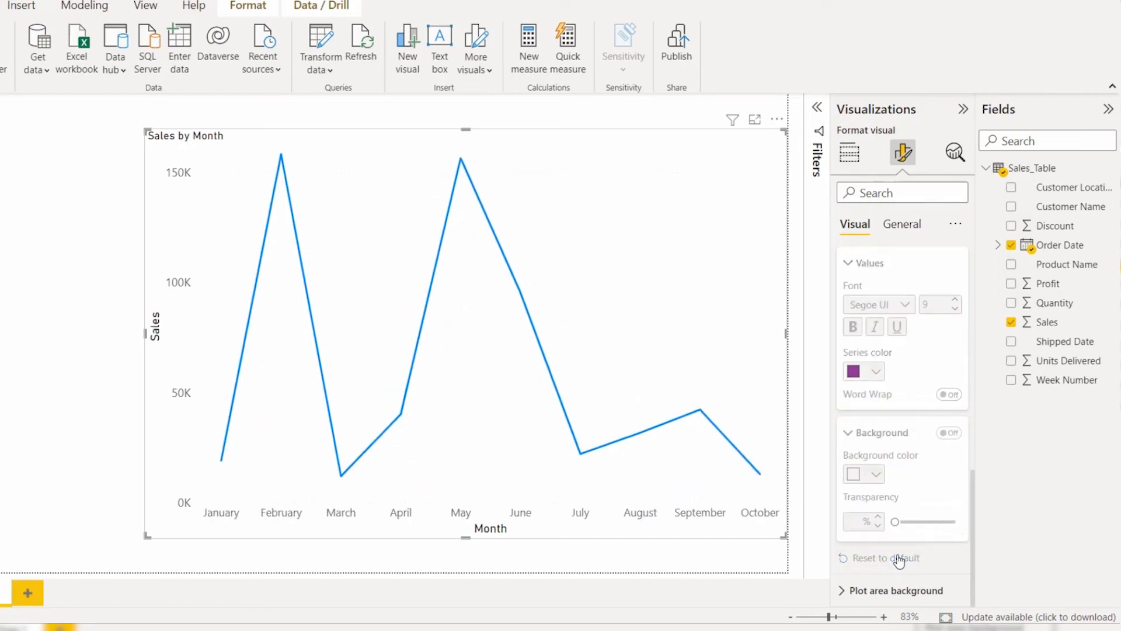
pyautogui.scroll(7, 902, 537)
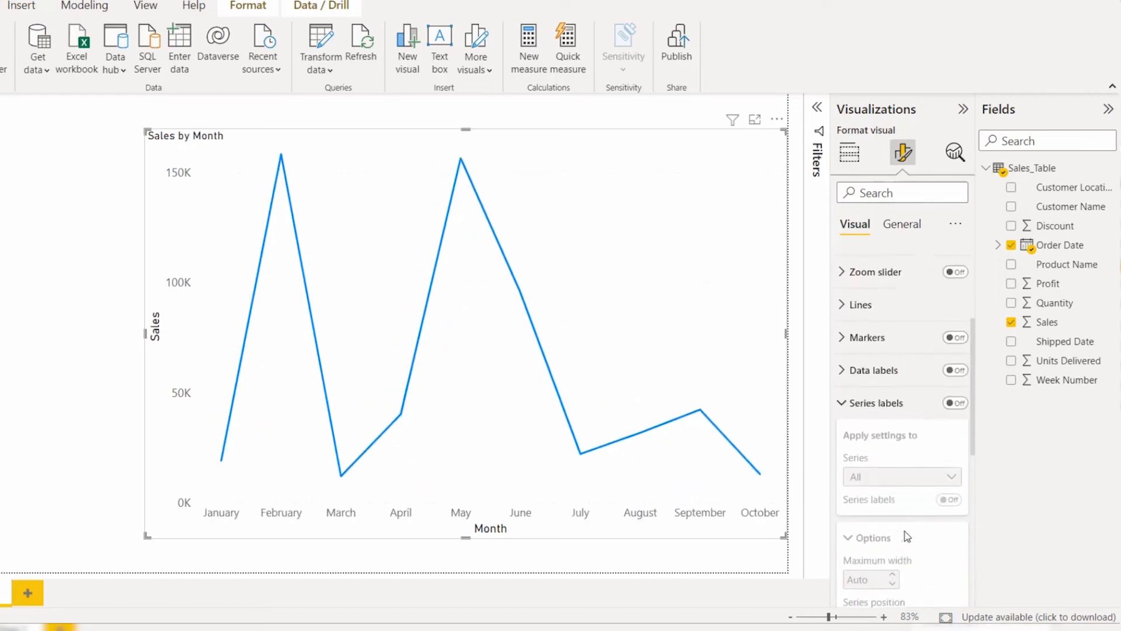
pyautogui.click(883, 444)
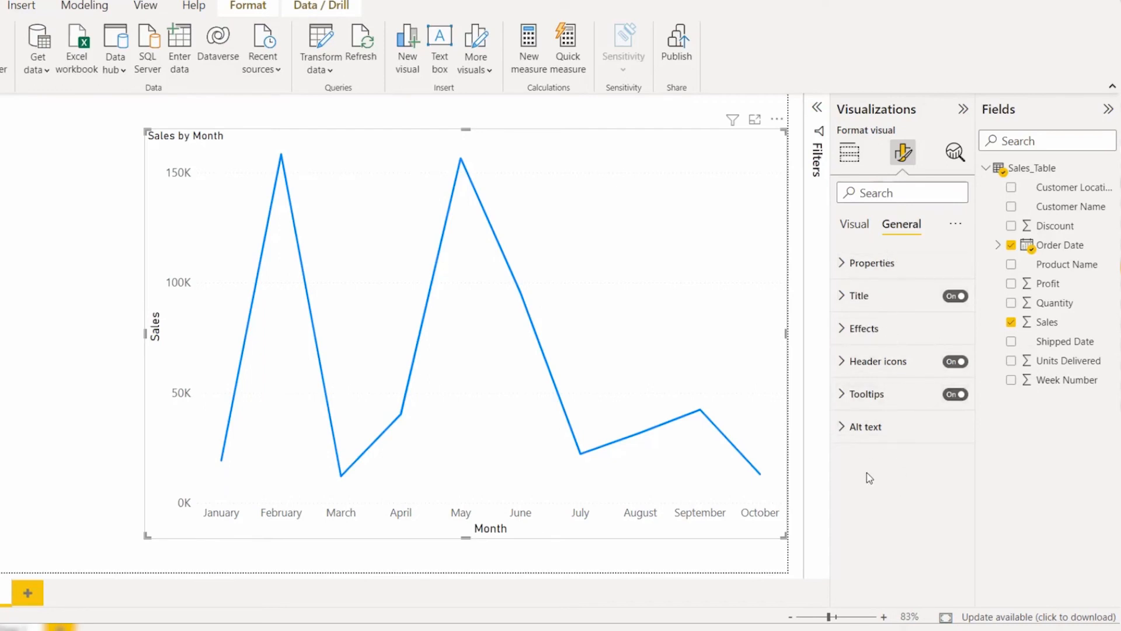
# Step: Expand the chart's properties, look over its size and position, and reduce the height to 615
pyautogui.click(871, 263)
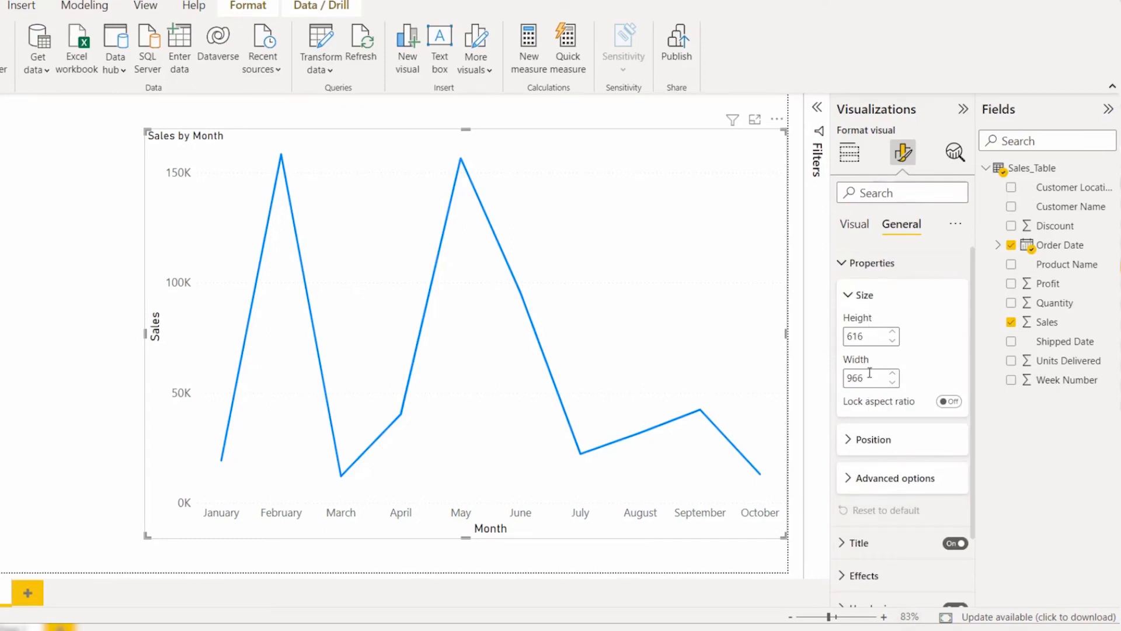
pyautogui.click(873, 439)
pyautogui.scroll(-2, 882, 446)
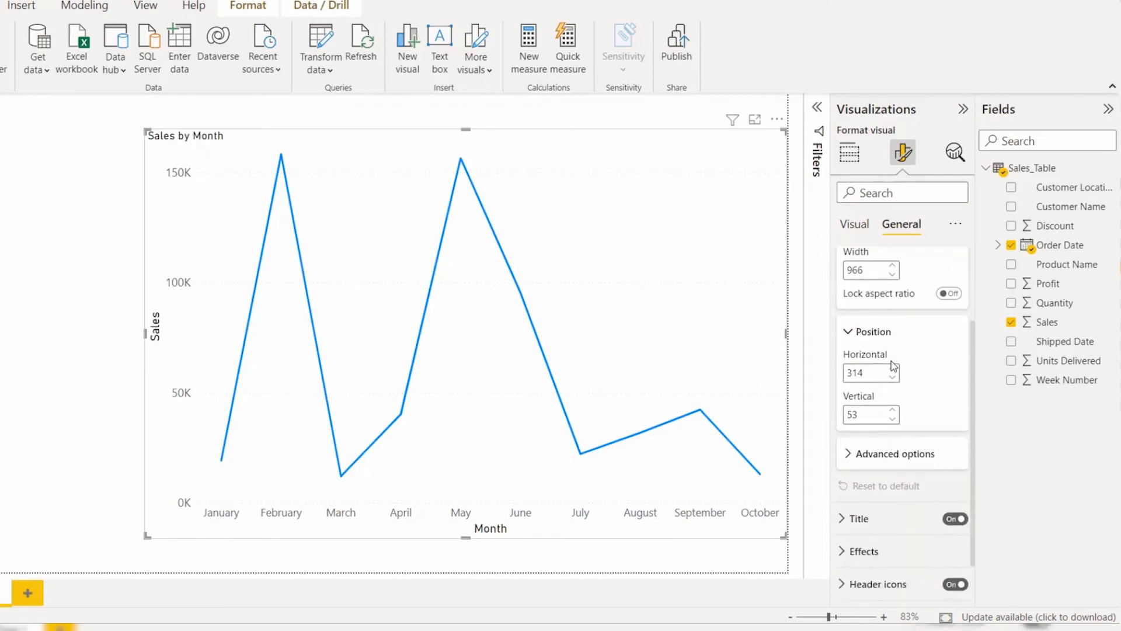
pyautogui.click(890, 331)
pyautogui.scroll(2, 890, 332)
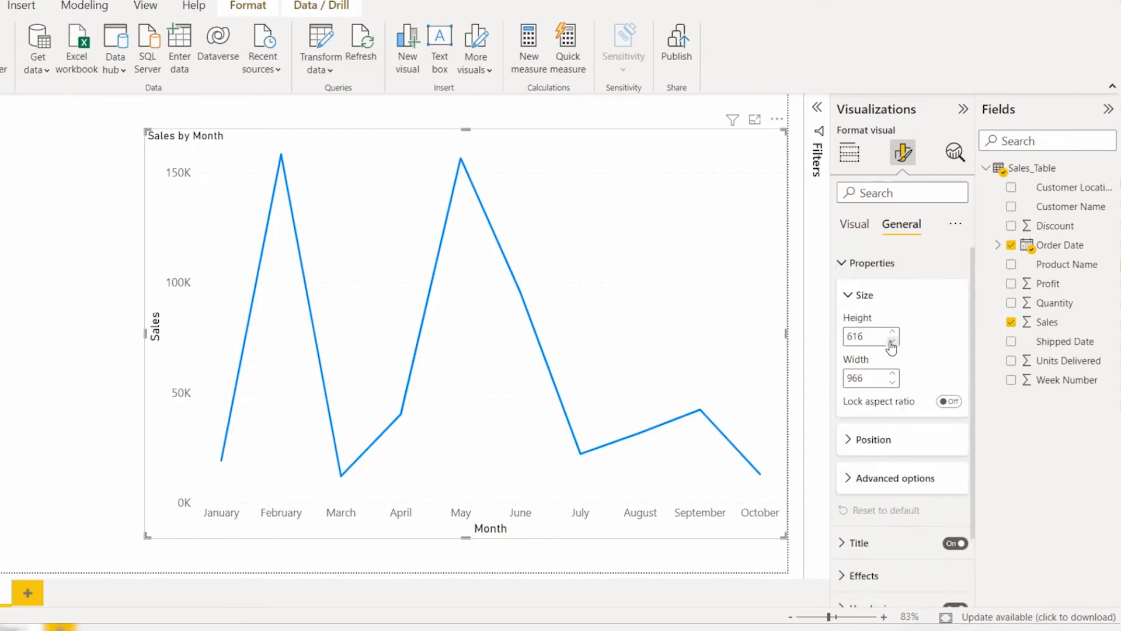
pyautogui.click(892, 341)
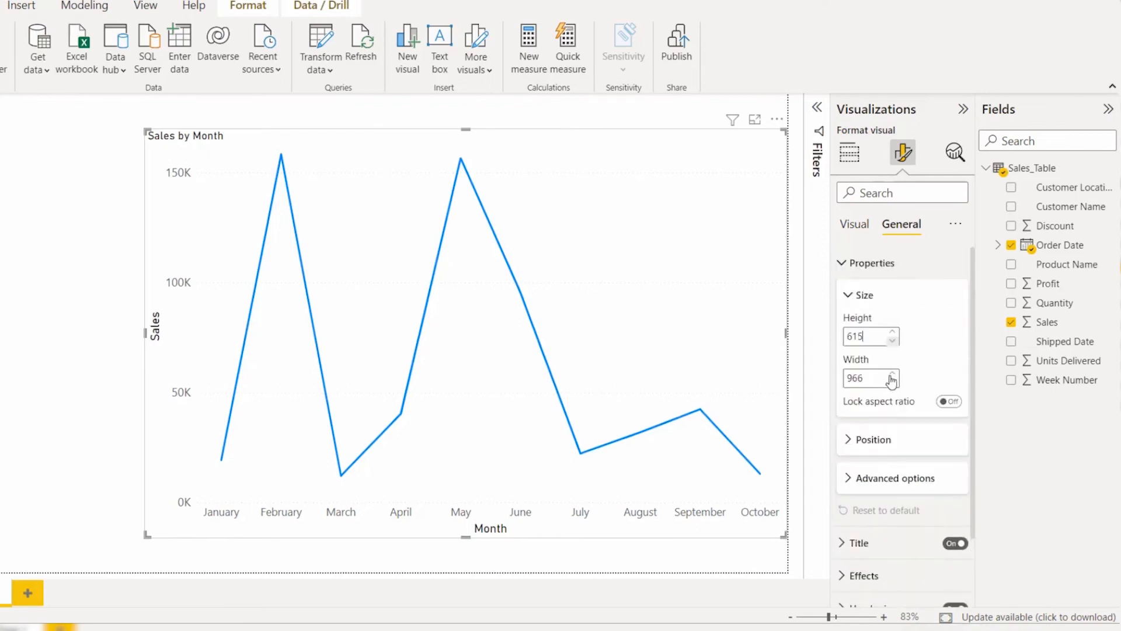
# Step: Review the chart's position values and advanced options, and collapse the properties section
pyautogui.click(864, 440)
pyautogui.scroll(-2, 887, 468)
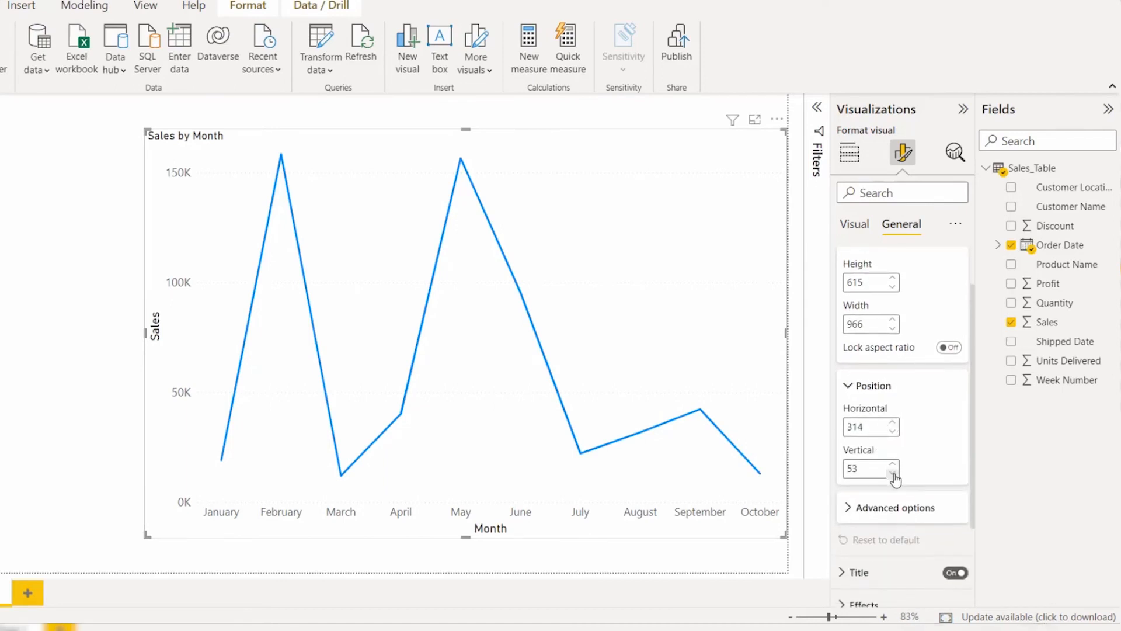
pyautogui.click(895, 508)
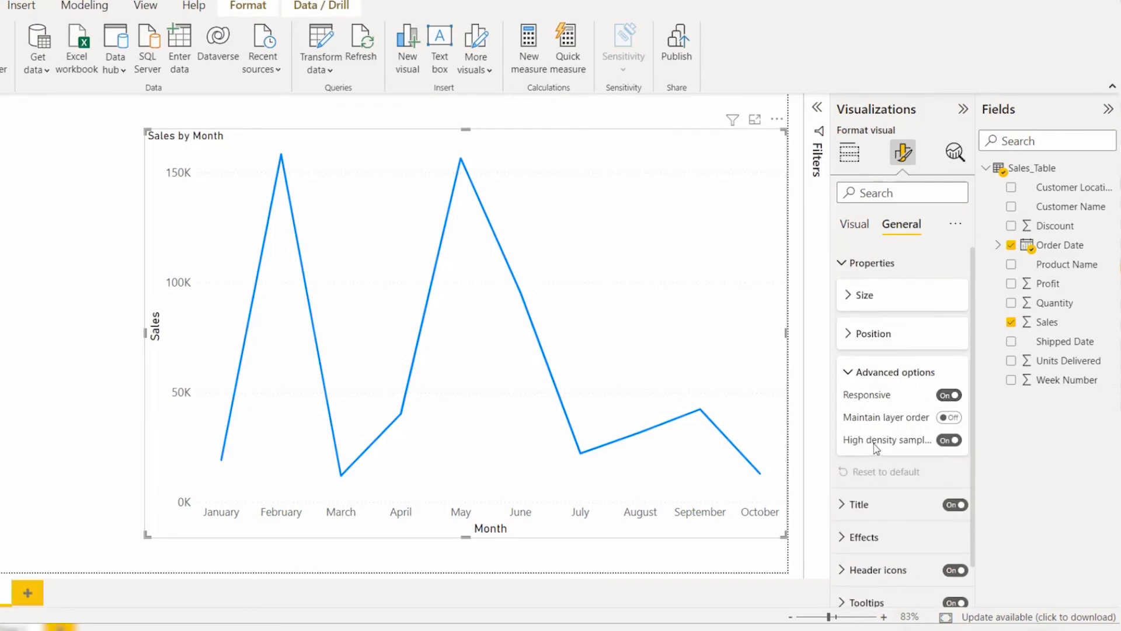
pyautogui.click(864, 372)
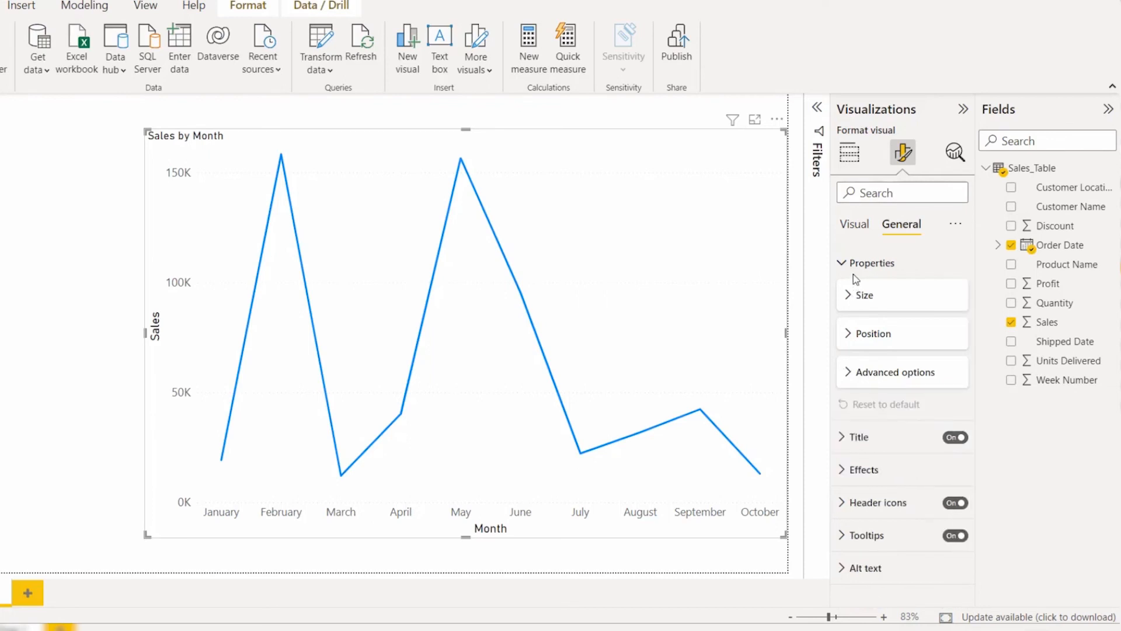
pyautogui.click(873, 266)
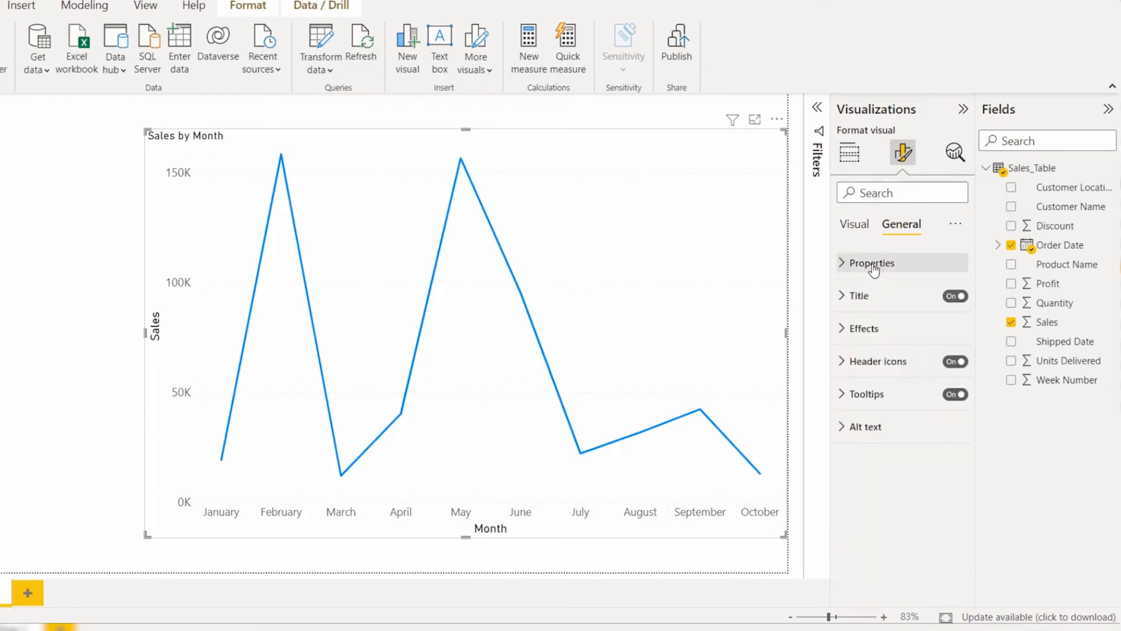
# Step: Expand the title settings and switch the chart title off and back on
pyautogui.click(895, 296)
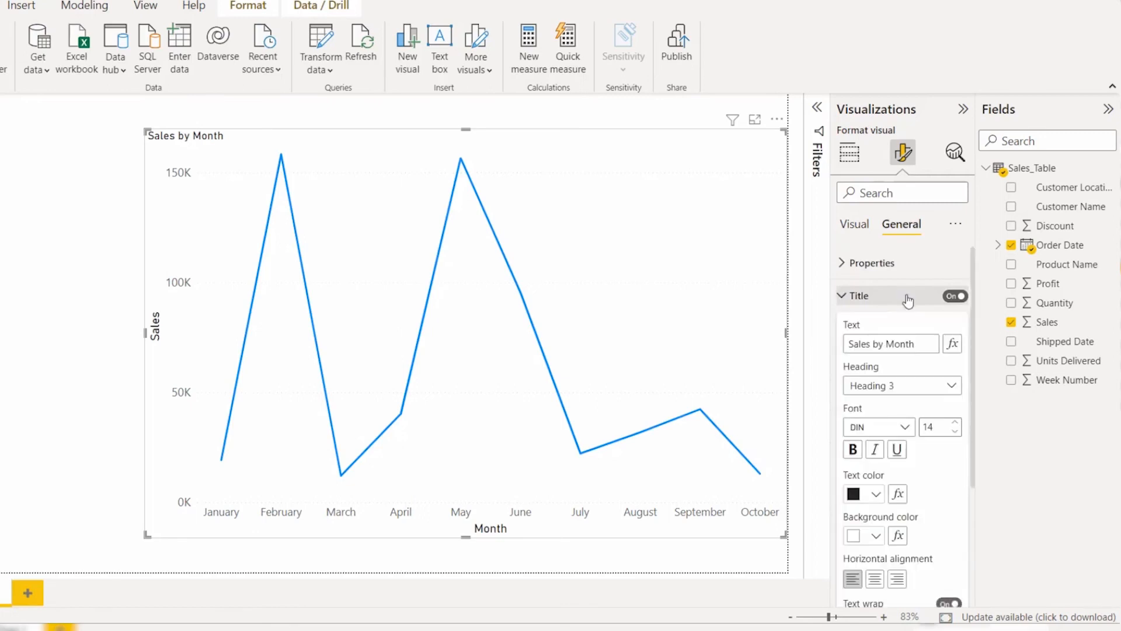
pyautogui.click(964, 296)
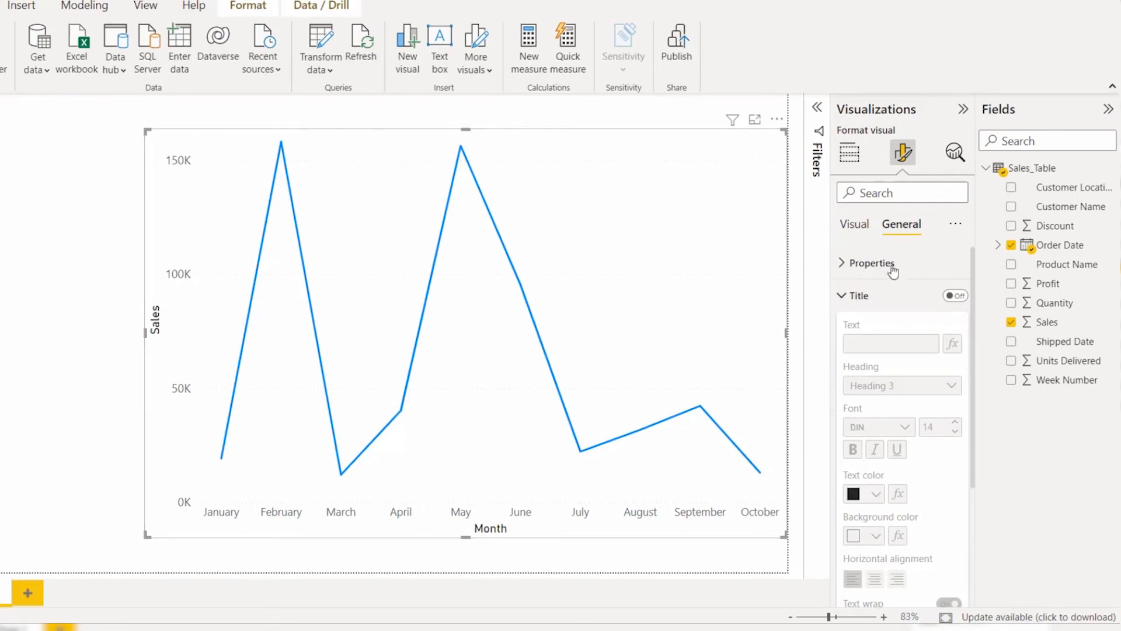
pyautogui.click(951, 296)
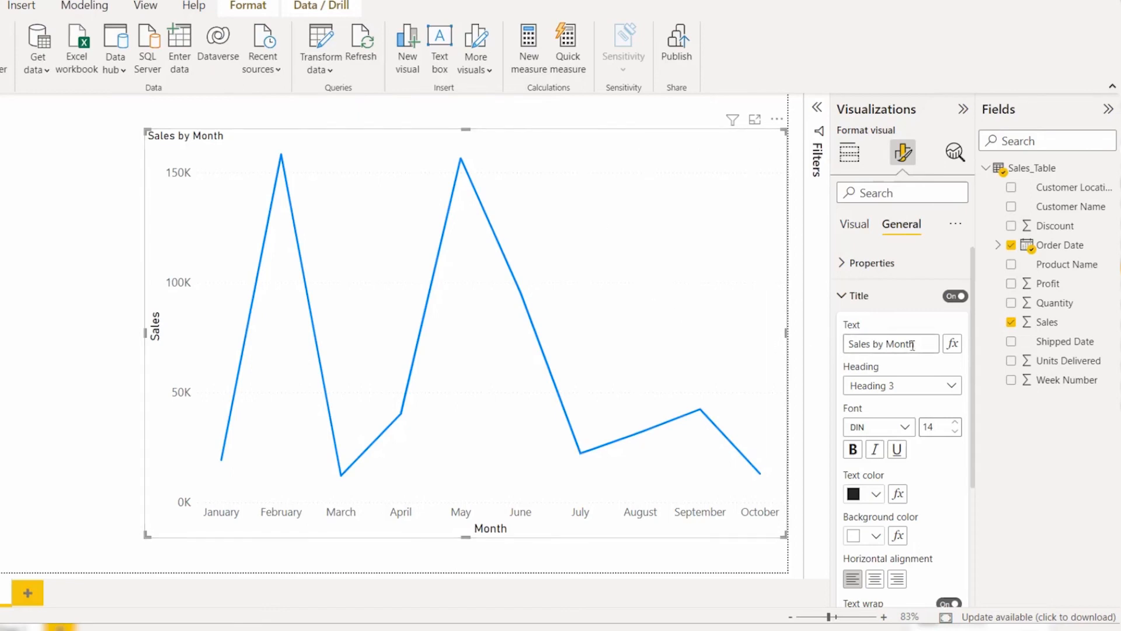
# Step: Select the title text "Sales by Month" without editing it and set the title's heading style to Heading 4
pyautogui.moveTo(930, 345); pyautogui.dragTo(818, 347)
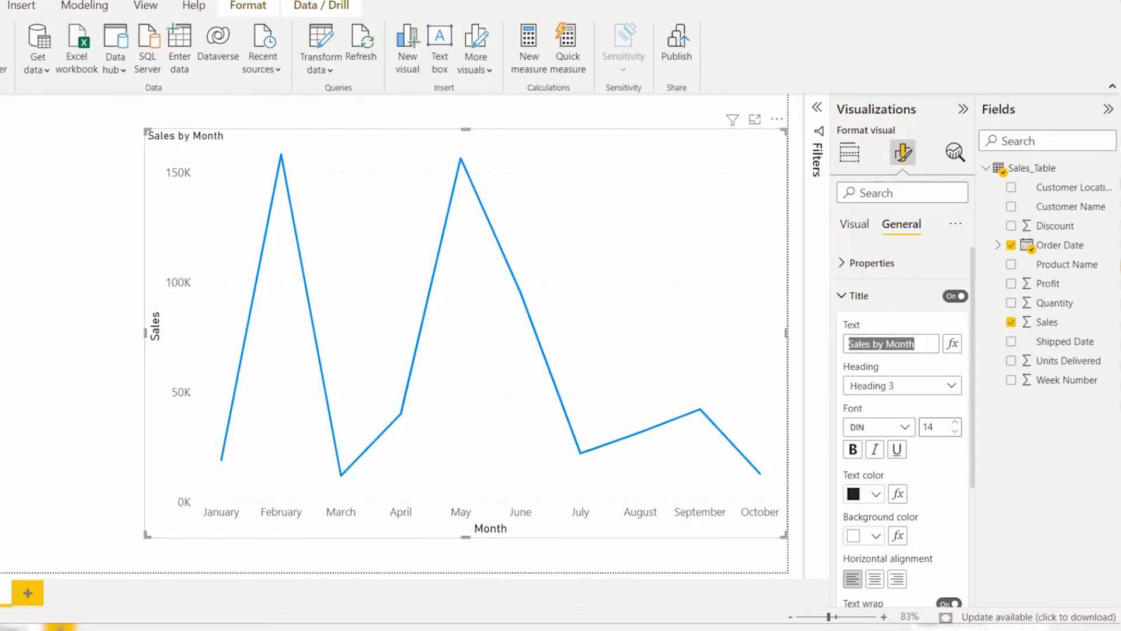
pyautogui.click(916, 344)
pyautogui.moveTo(916, 344); pyautogui.dragTo(886, 347)
pyautogui.click(842, 351)
pyautogui.click(932, 388)
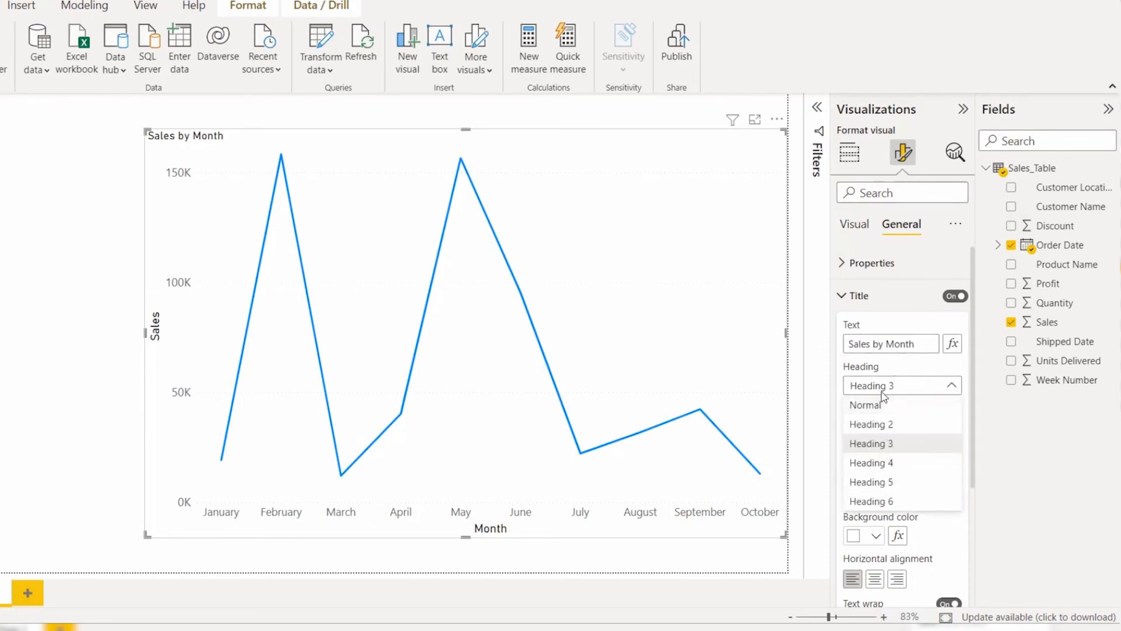
pyautogui.click(901, 467)
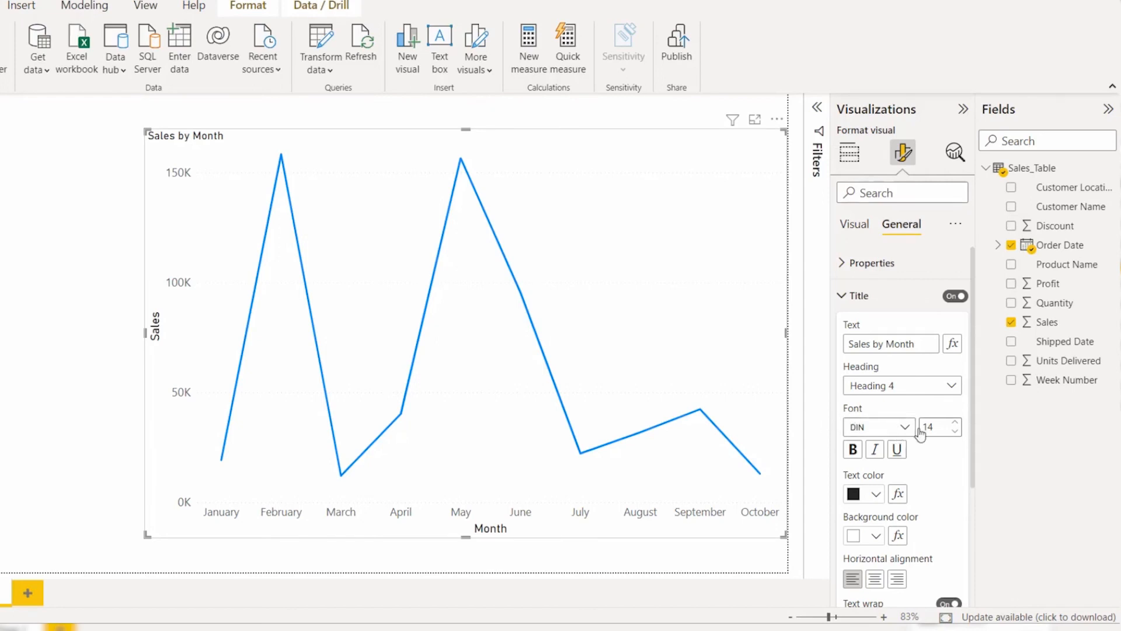
# Step: Color the title text dark purple (#50005c) and enlarge the chart outward from its upper-left corner
pyautogui.click(871, 499)
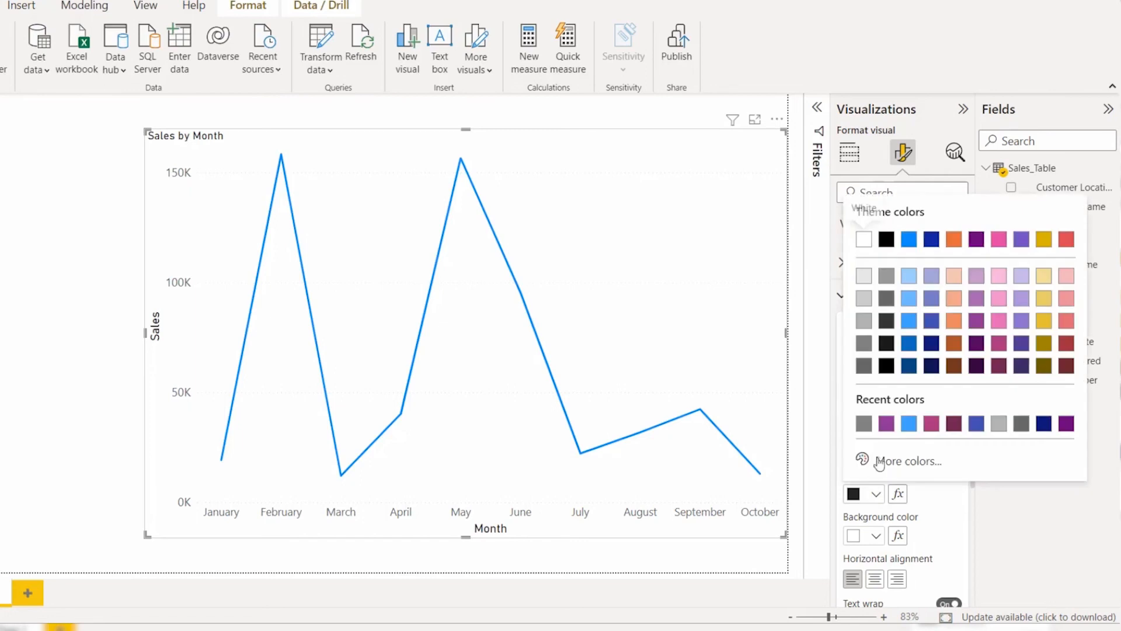
pyautogui.click(976, 344)
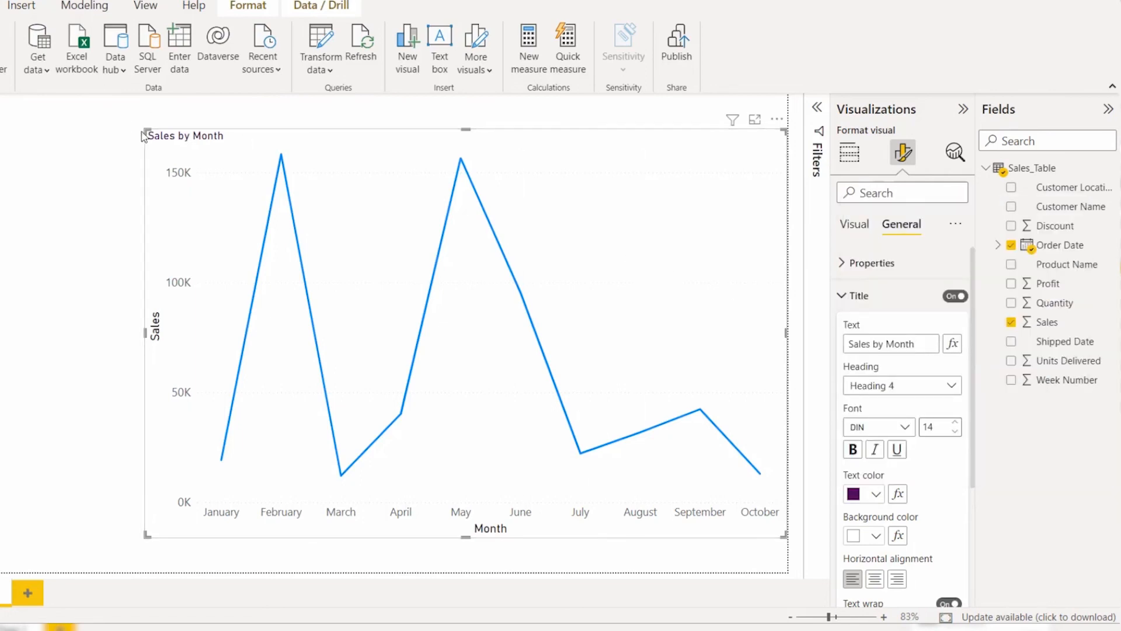
pyautogui.moveTo(141, 126); pyautogui.dragTo(107, 118)
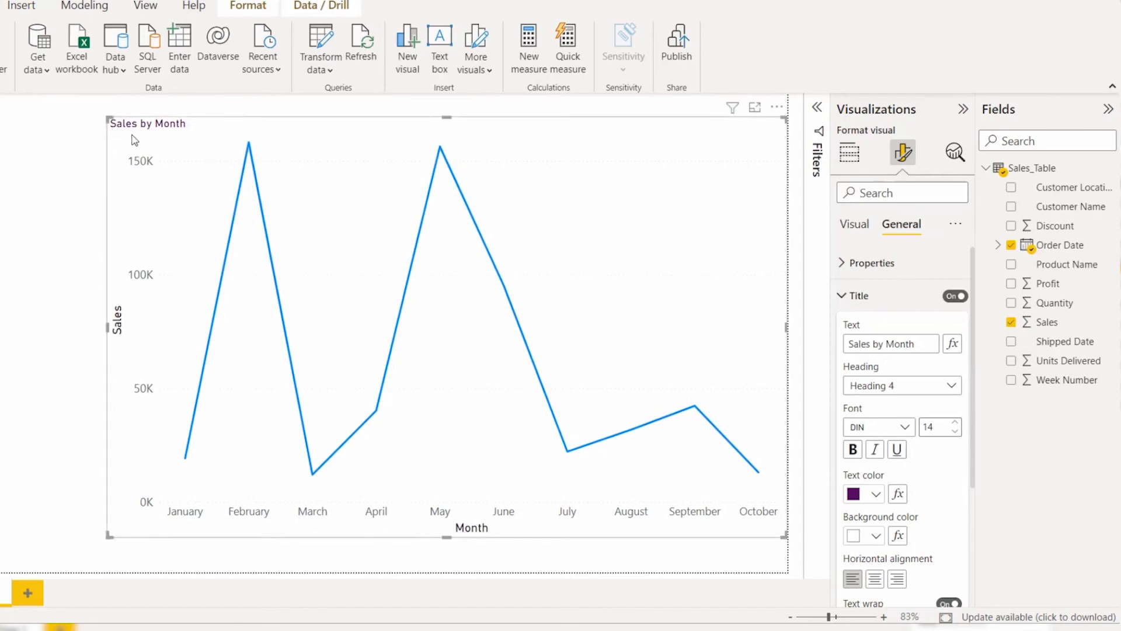
# Step: Try dark gray and light gray as the title's background color and center the title horizontally
pyautogui.scroll(-2, 937, 578)
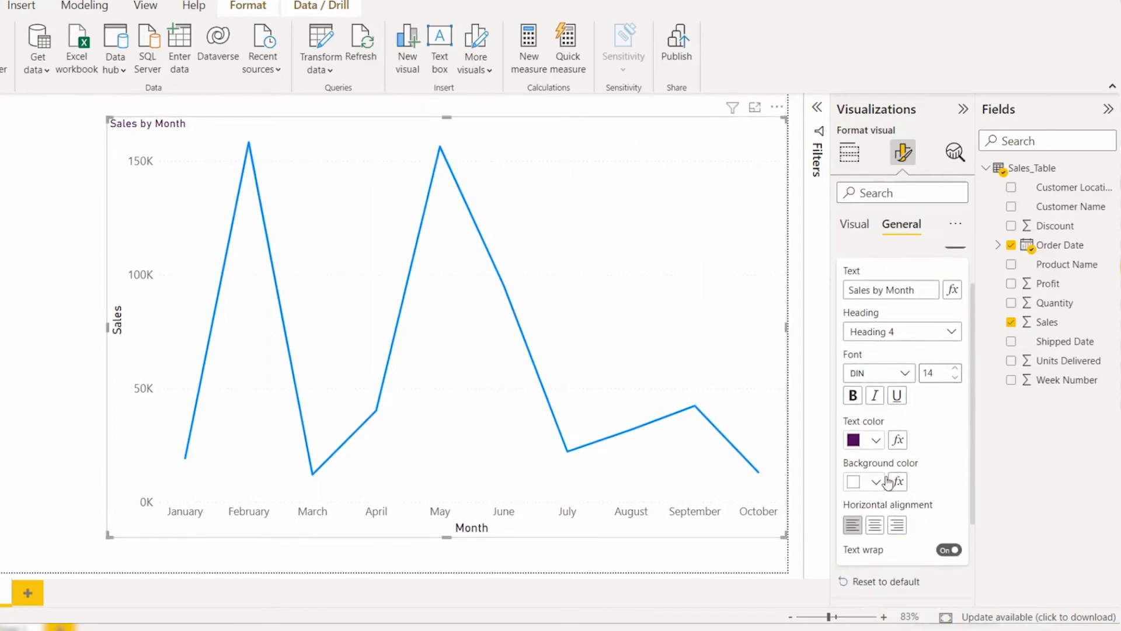
pyautogui.click(876, 481)
pyautogui.click(863, 292)
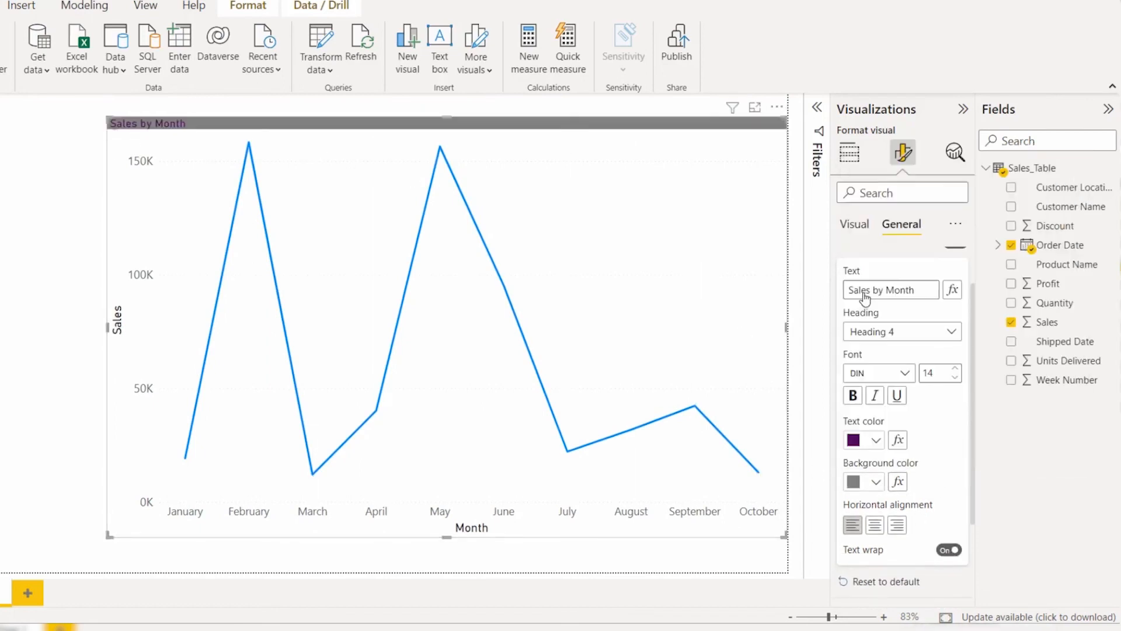
pyautogui.click(875, 481)
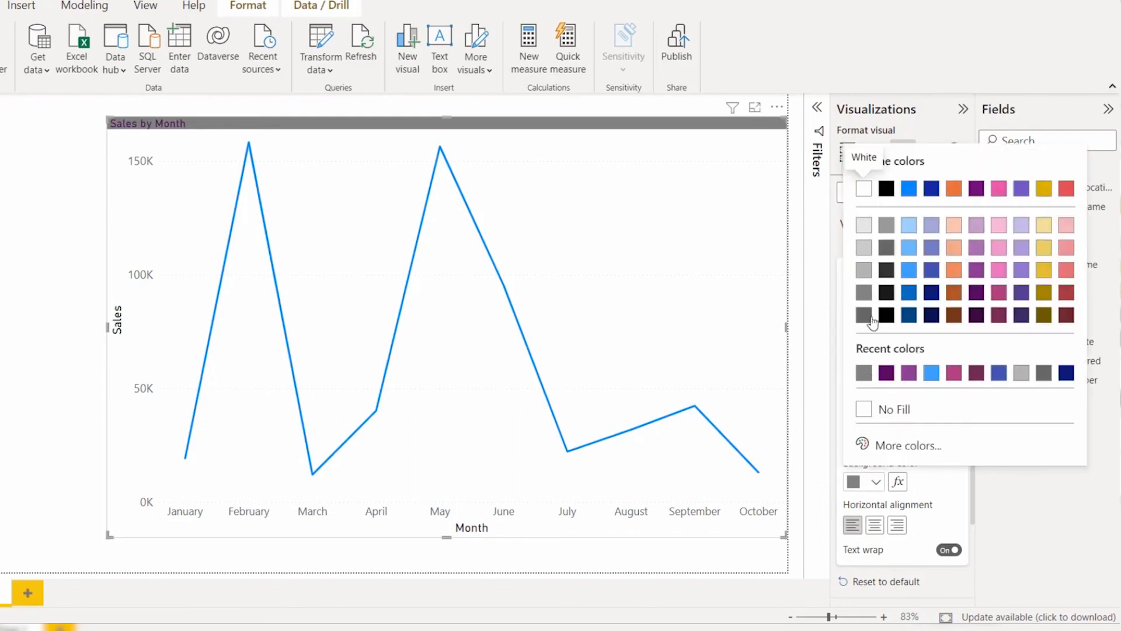
pyautogui.click(879, 388)
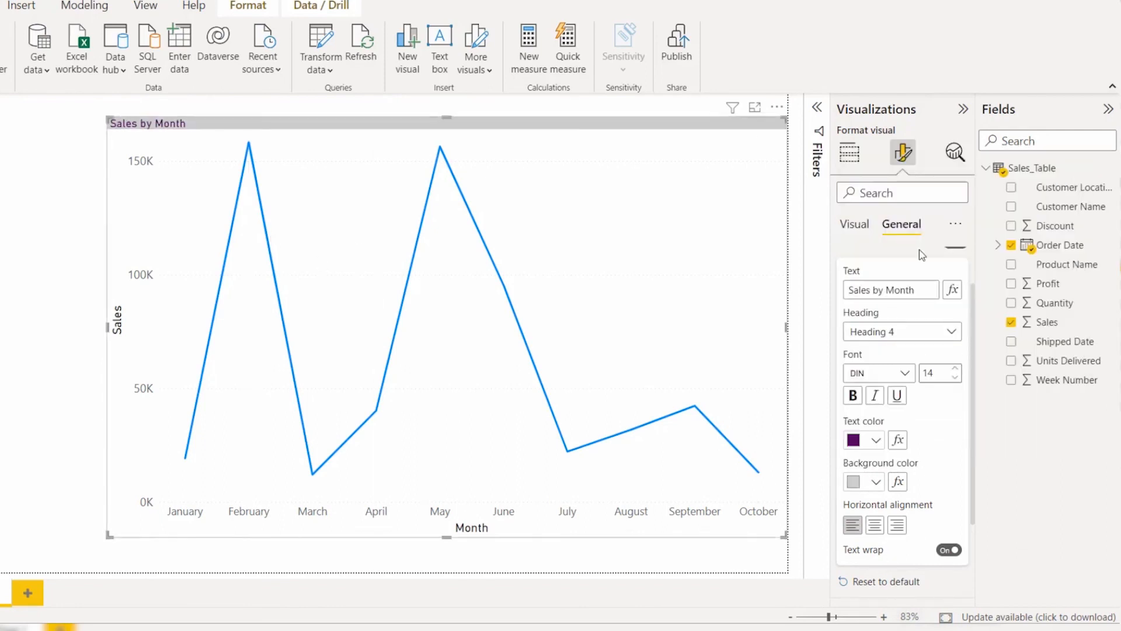
pyautogui.click(872, 529)
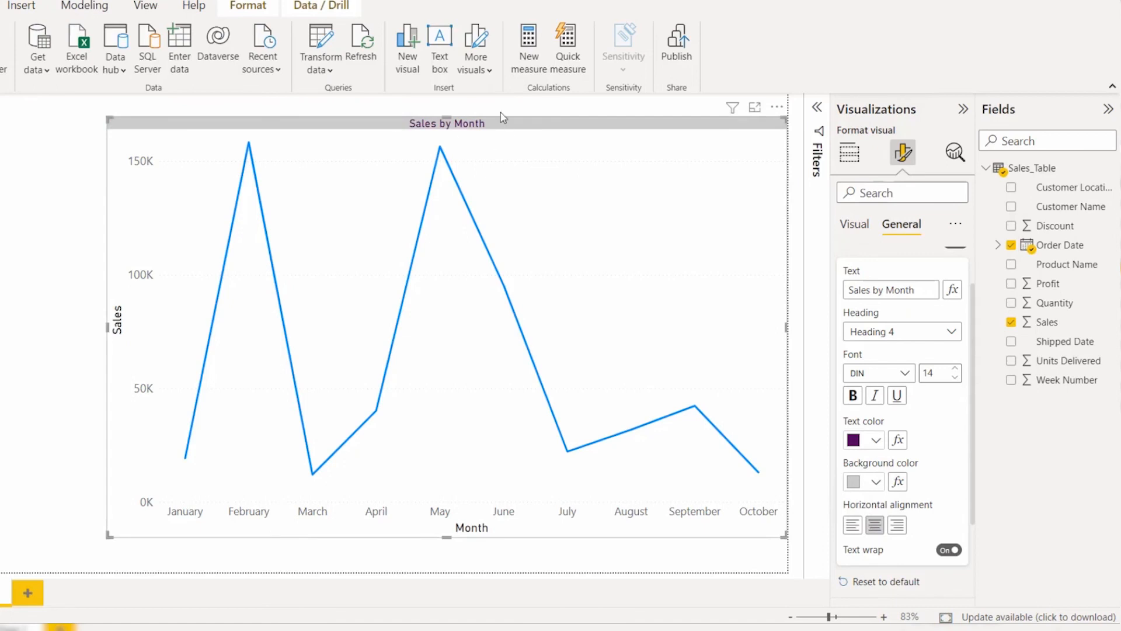
# Step: Reset the title formatting to default and center the chart title horizontally
pyautogui.scroll(-1, 923, 506)
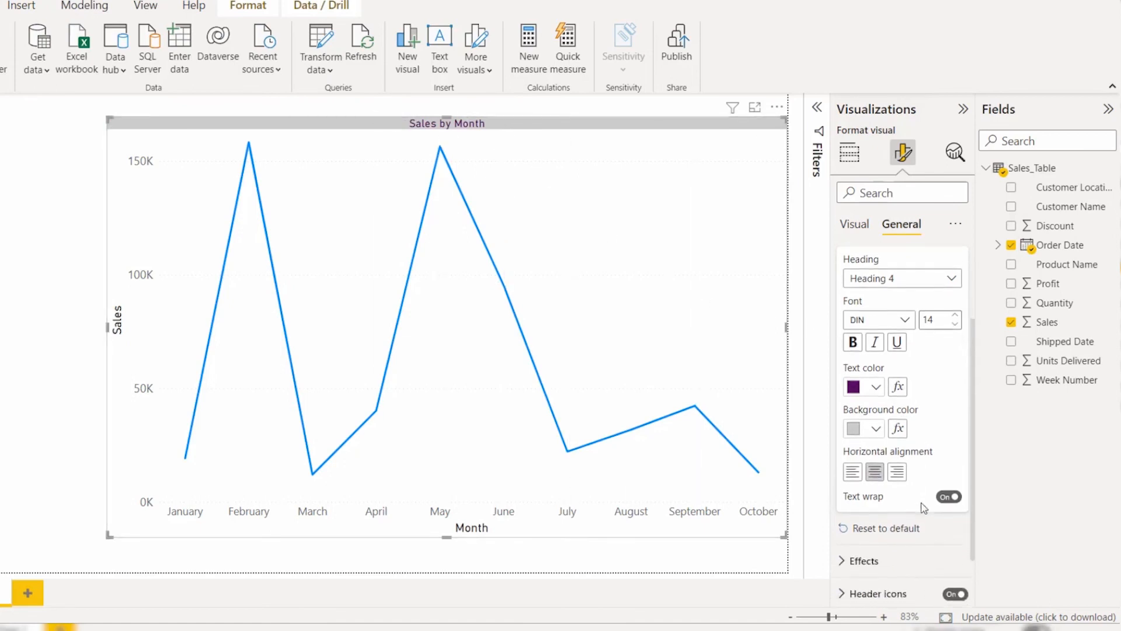
pyautogui.click(905, 532)
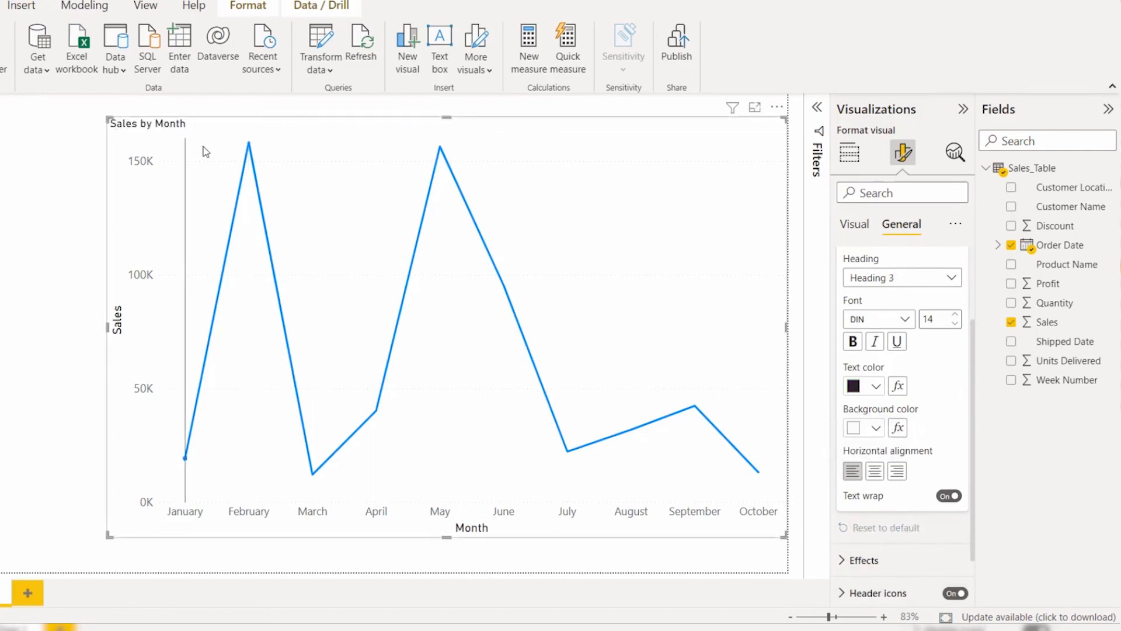
pyautogui.click(874, 474)
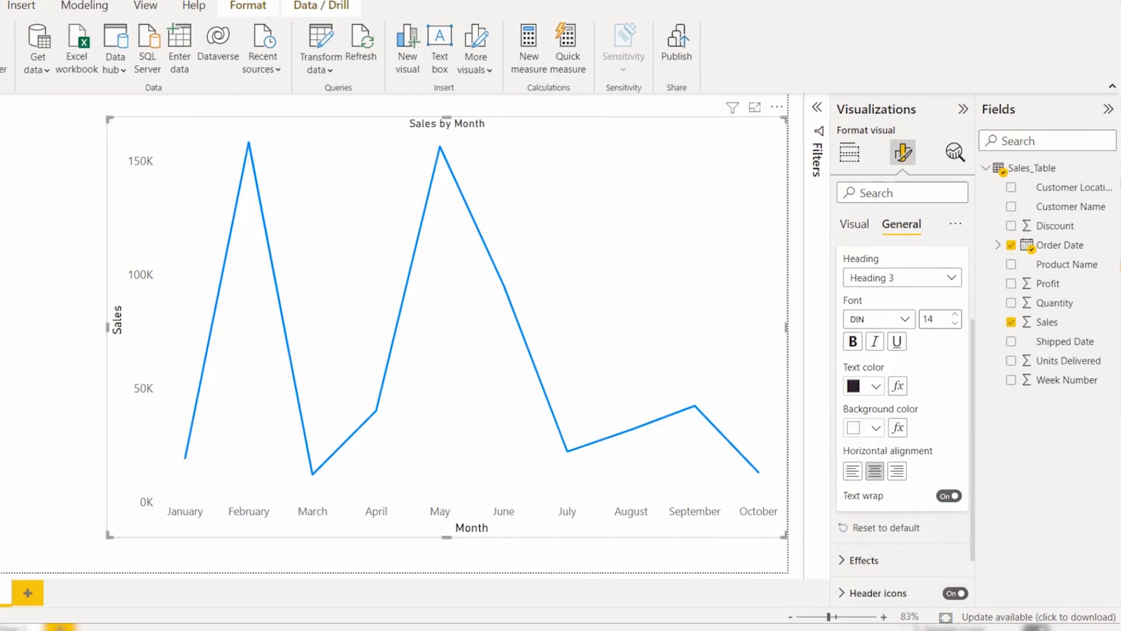
# Step: Expand the effects settings and set the chart's background color to light gray (White, 20% darker)
pyautogui.click(914, 558)
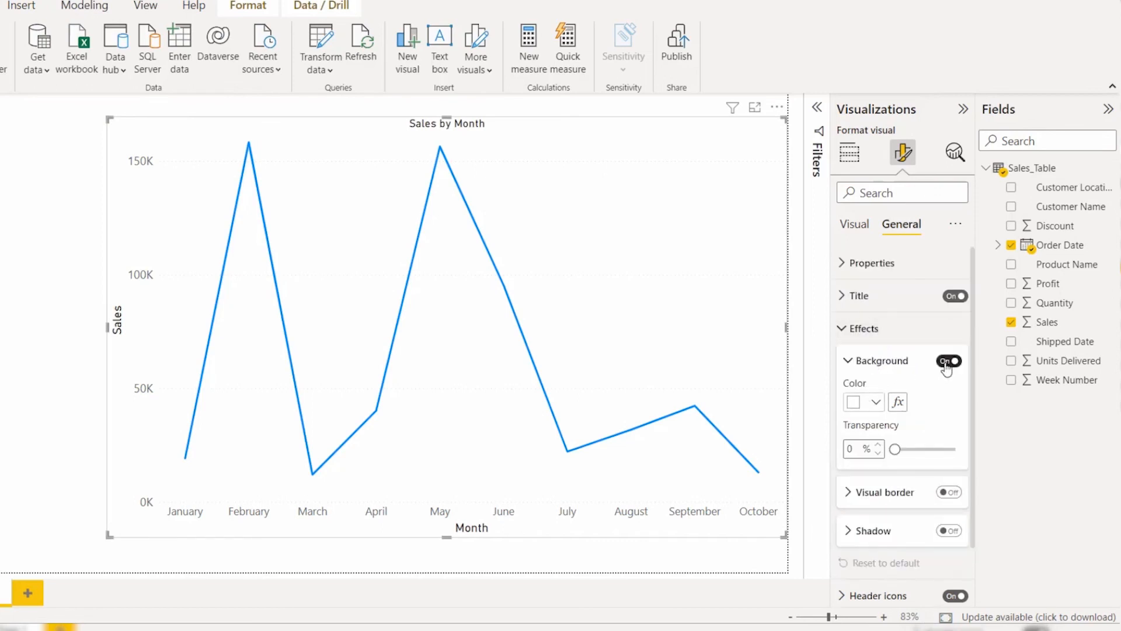
pyautogui.click(868, 406)
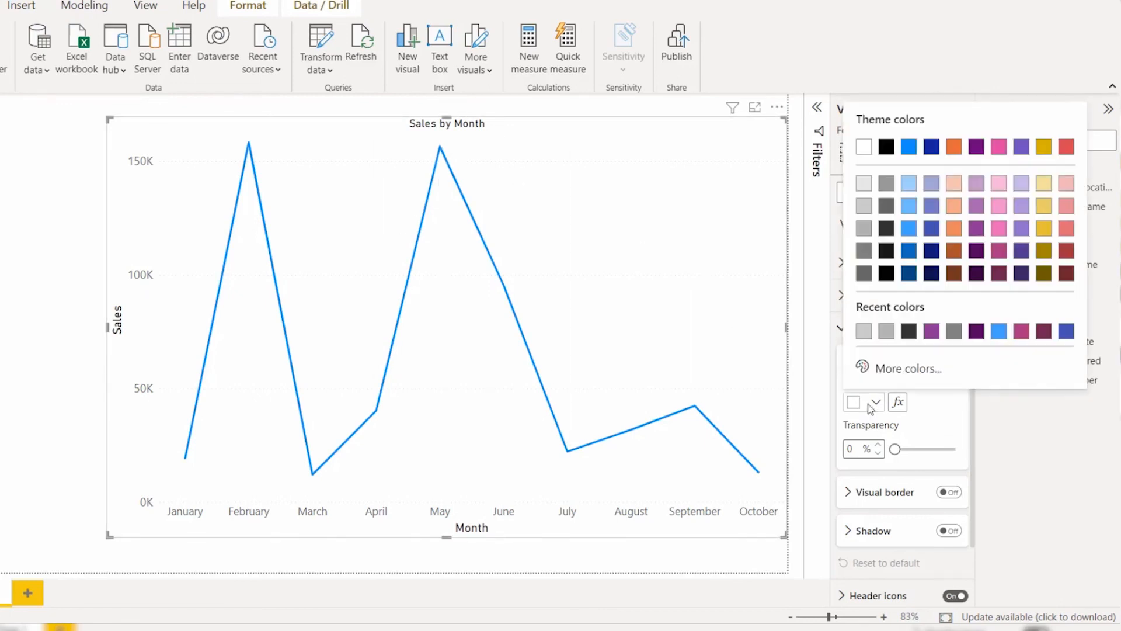
pyautogui.click(867, 205)
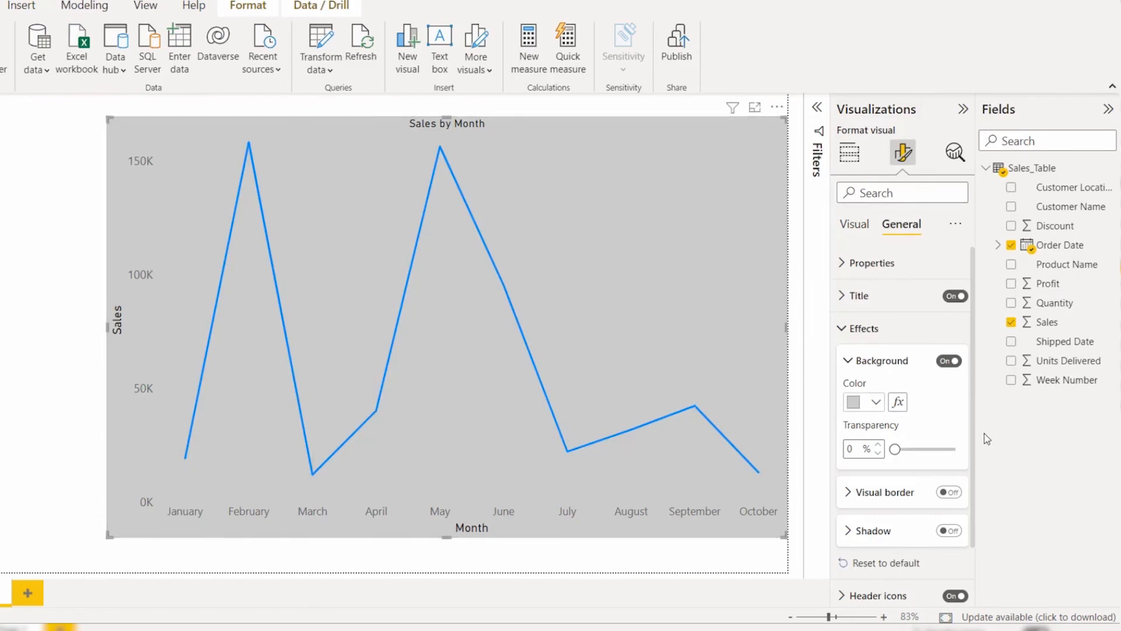
pyautogui.scroll(-2, 886, 440)
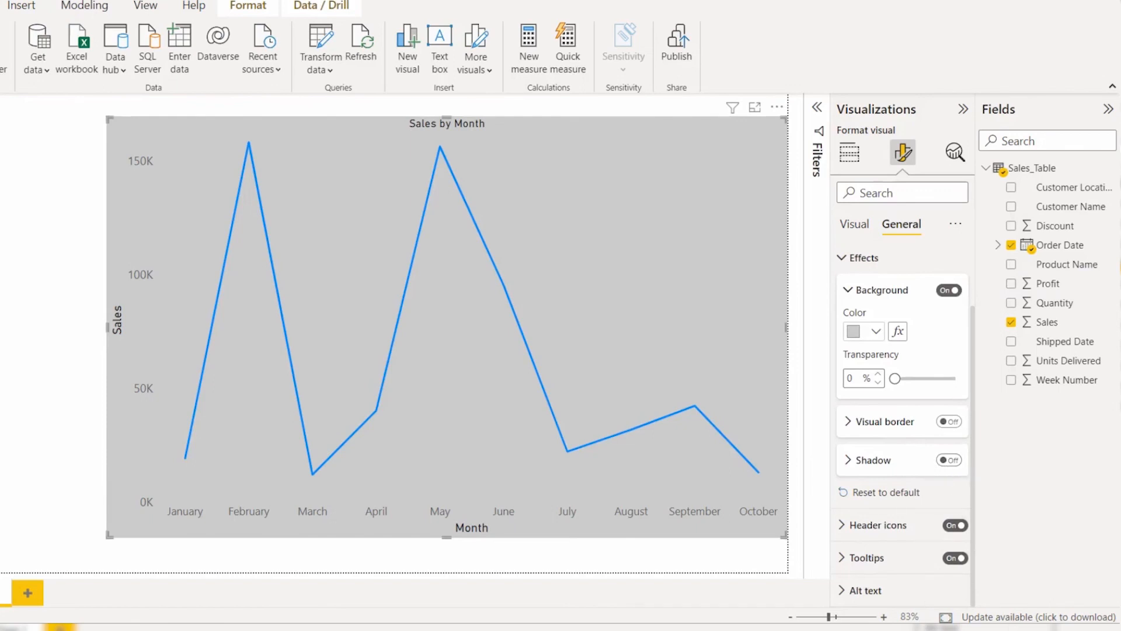
# Step: Switch the chart's shadow on and off again, and reset the effects settings to default
pyautogui.click(939, 461)
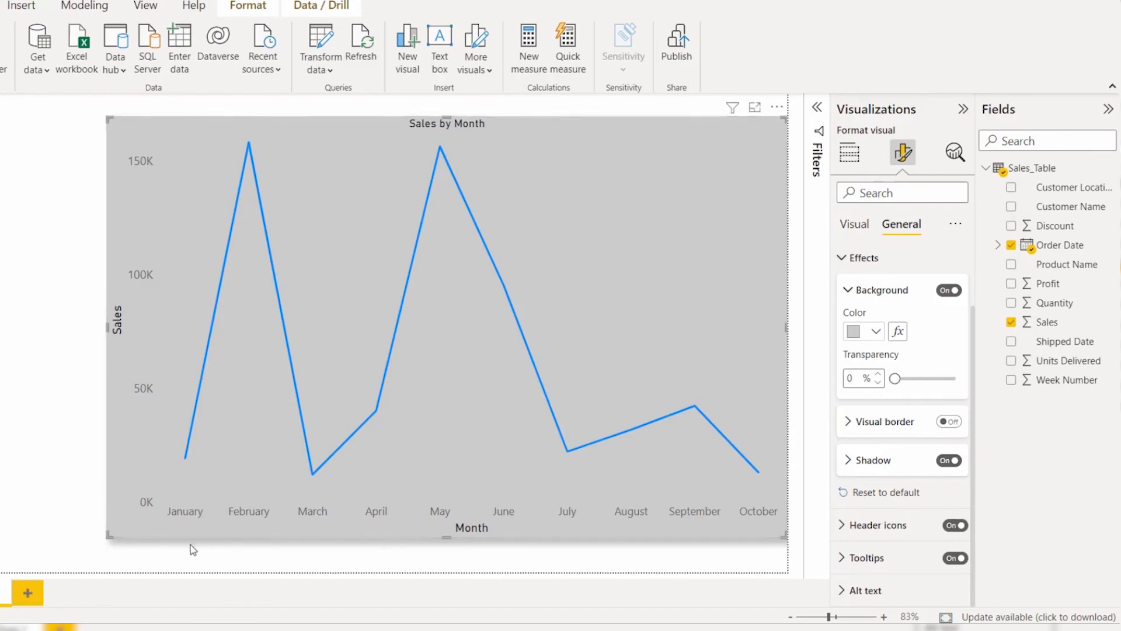
pyautogui.click(942, 461)
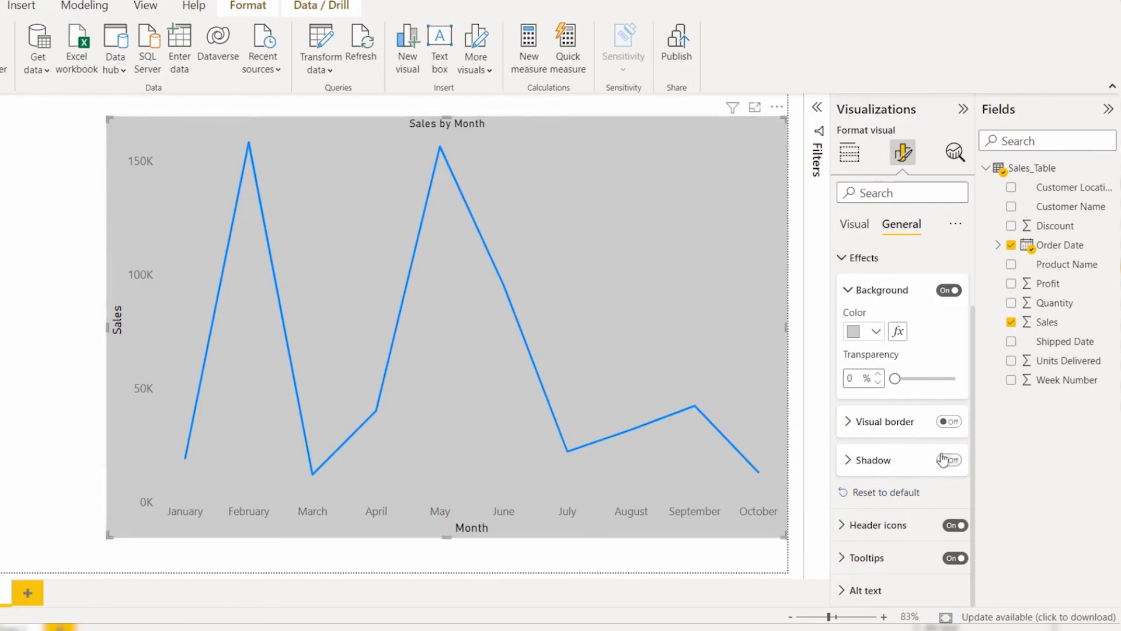
pyautogui.scroll(1, 947, 452)
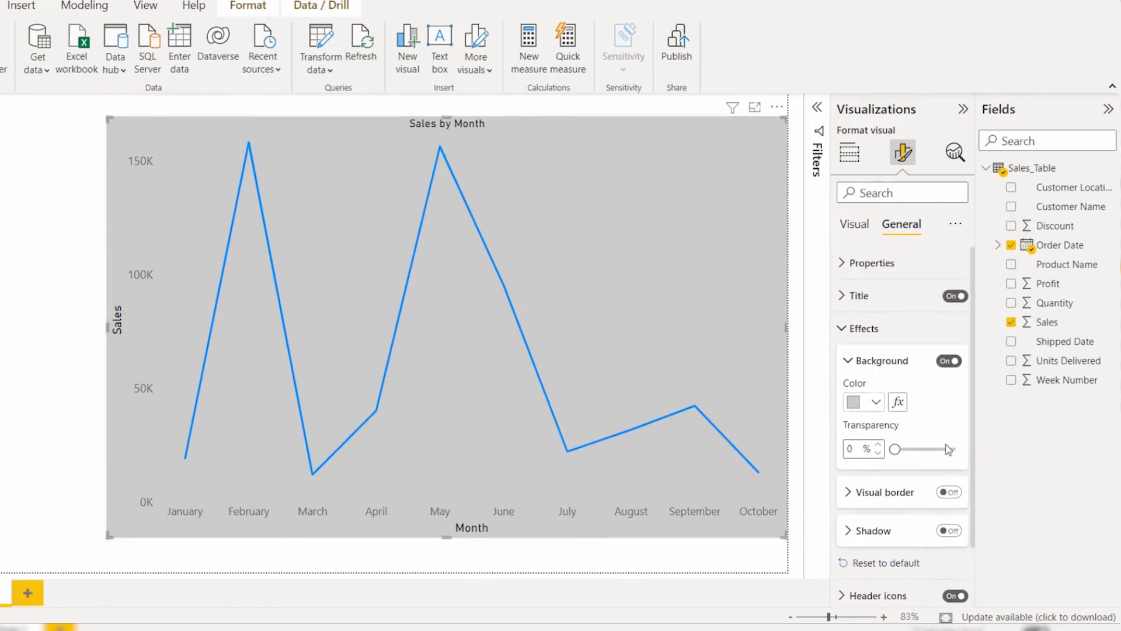
pyautogui.click(899, 564)
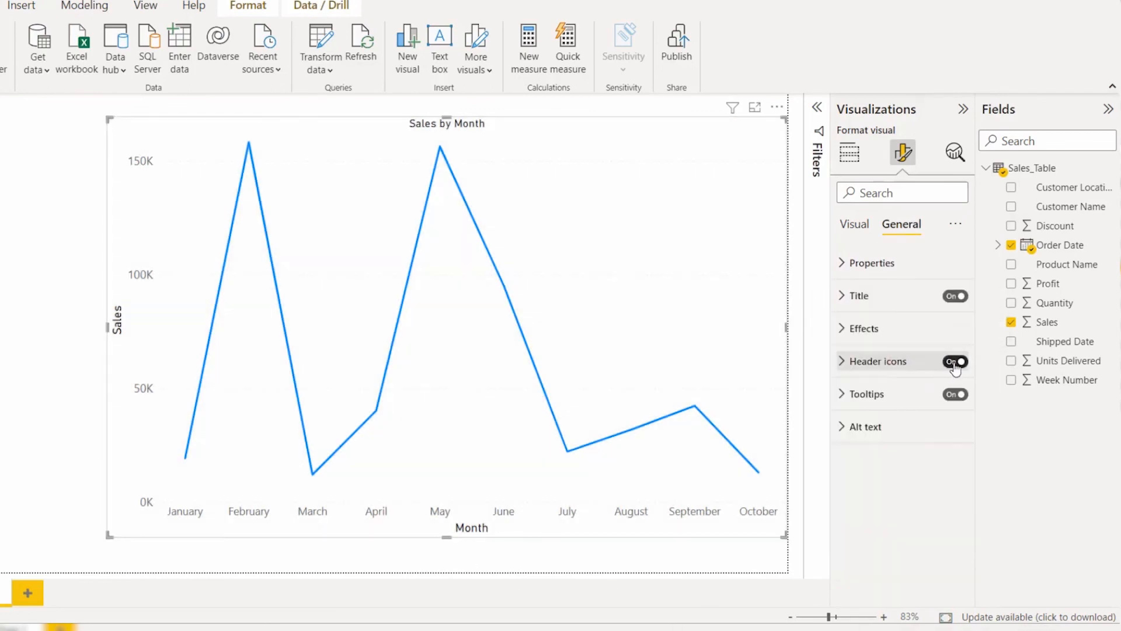
# Step: Toggle the header icons off and on, and set their background color to medium gray
pyautogui.click(954, 362)
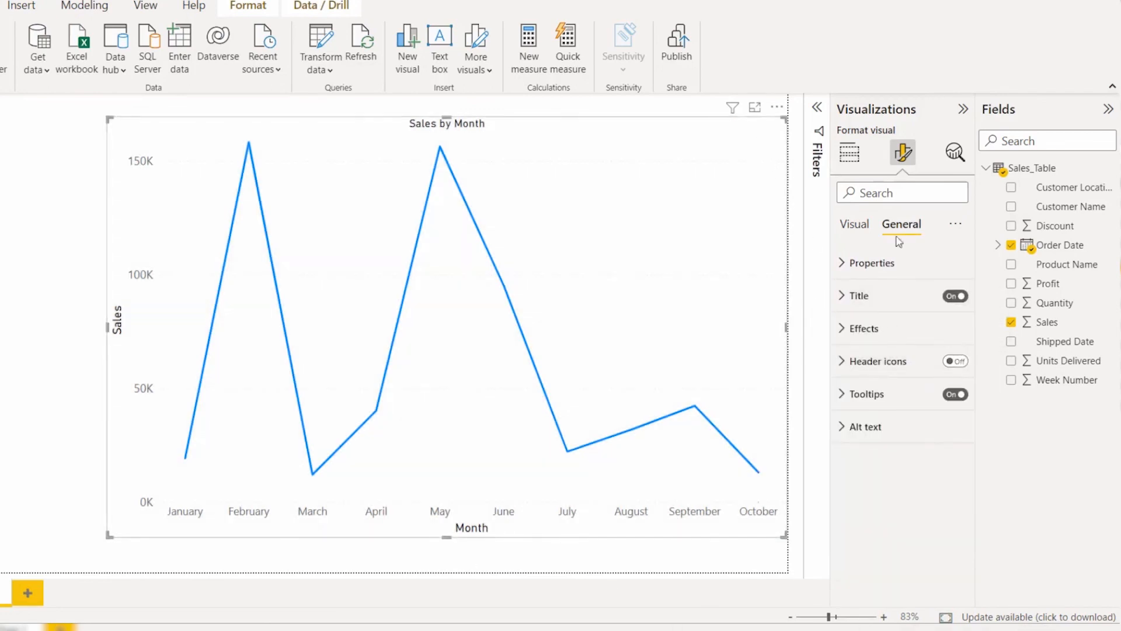
pyautogui.click(954, 362)
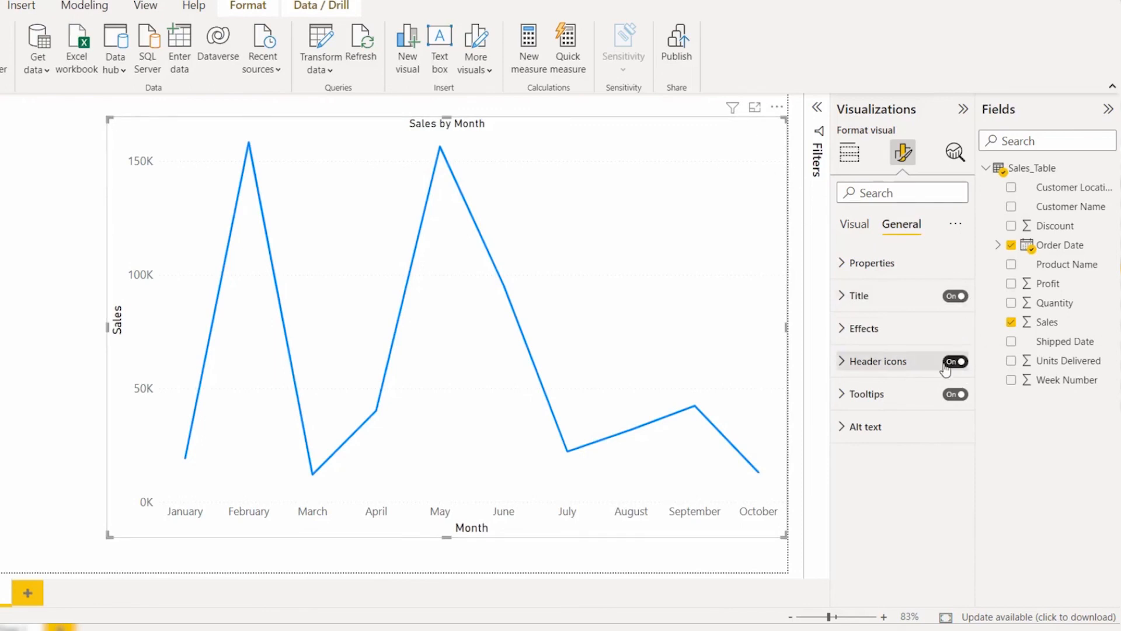
pyautogui.click(904, 366)
pyautogui.click(873, 438)
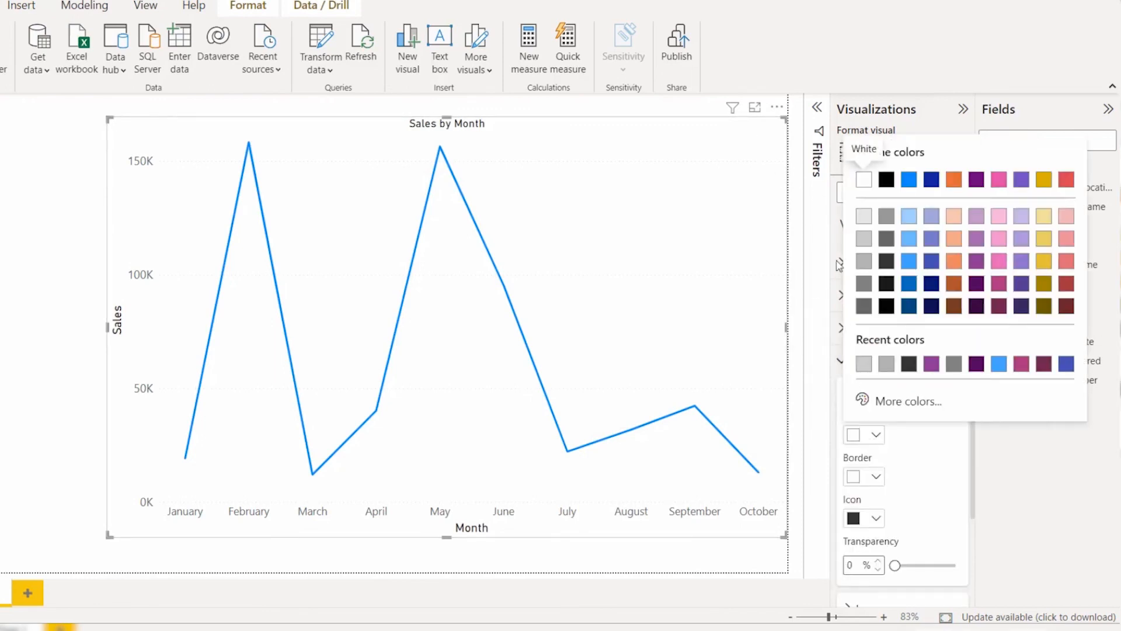
pyautogui.click(864, 261)
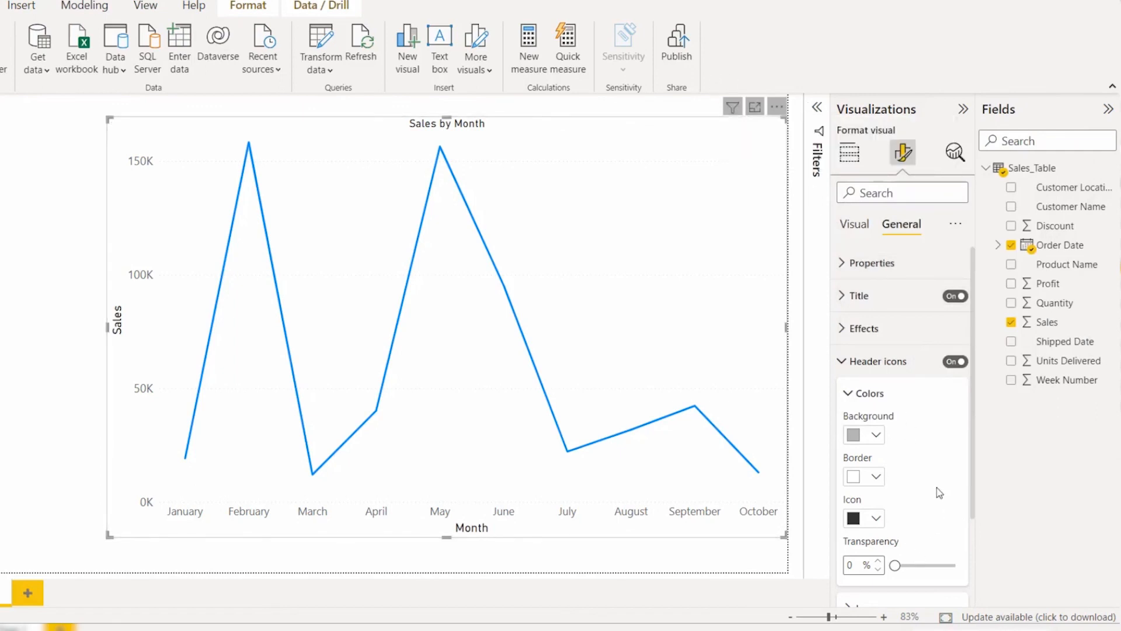
# Step: Review the list of header icons that can be shown and reset the header icon formatting to default
pyautogui.scroll(-1, 938, 492)
pyautogui.click(921, 554)
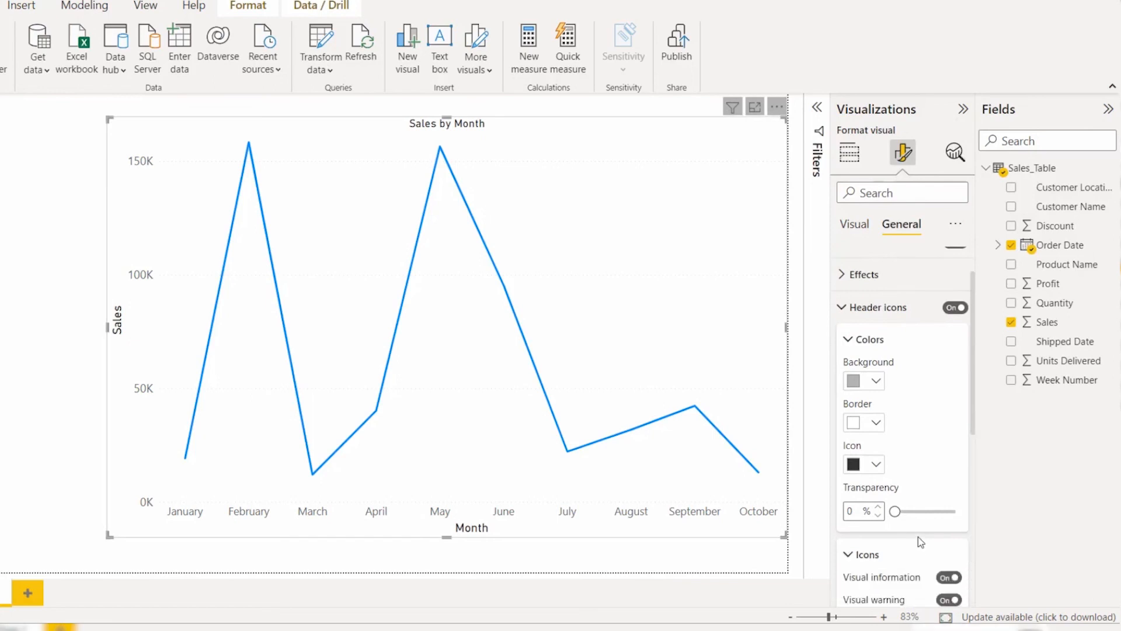
pyautogui.scroll(-2, 917, 525)
pyautogui.scroll(-1, 858, 450)
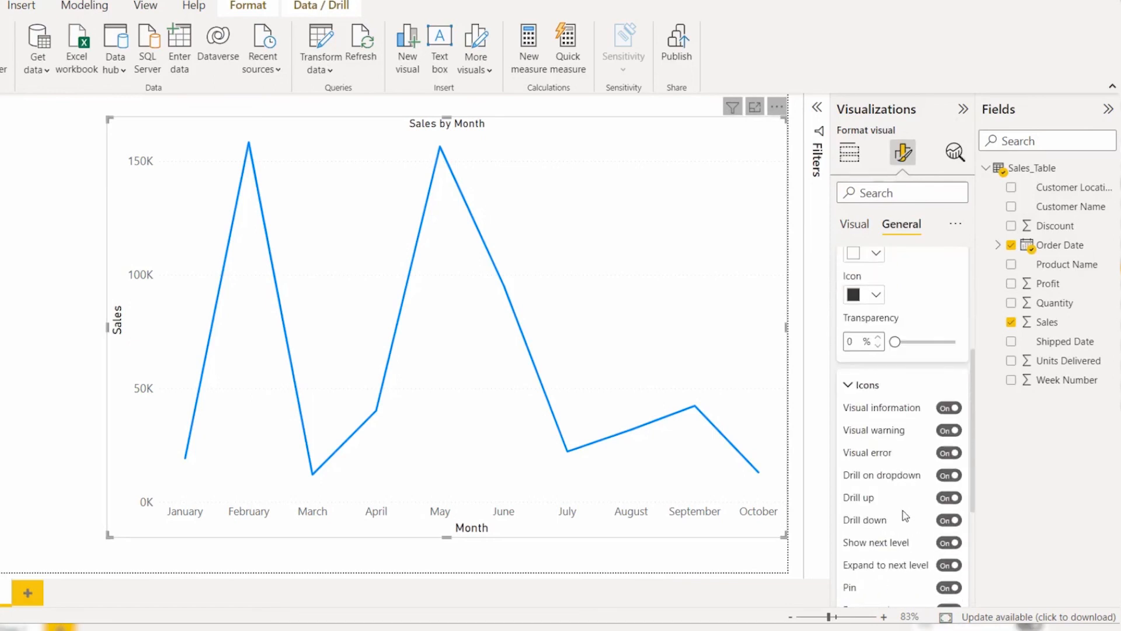
pyautogui.click(867, 385)
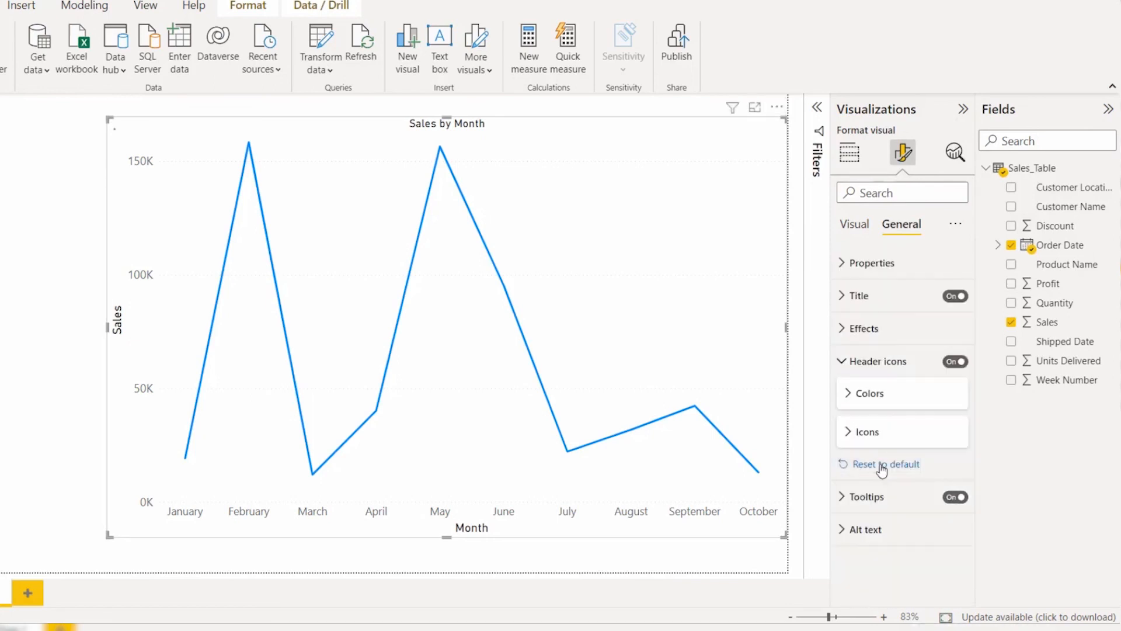
pyautogui.click(867, 363)
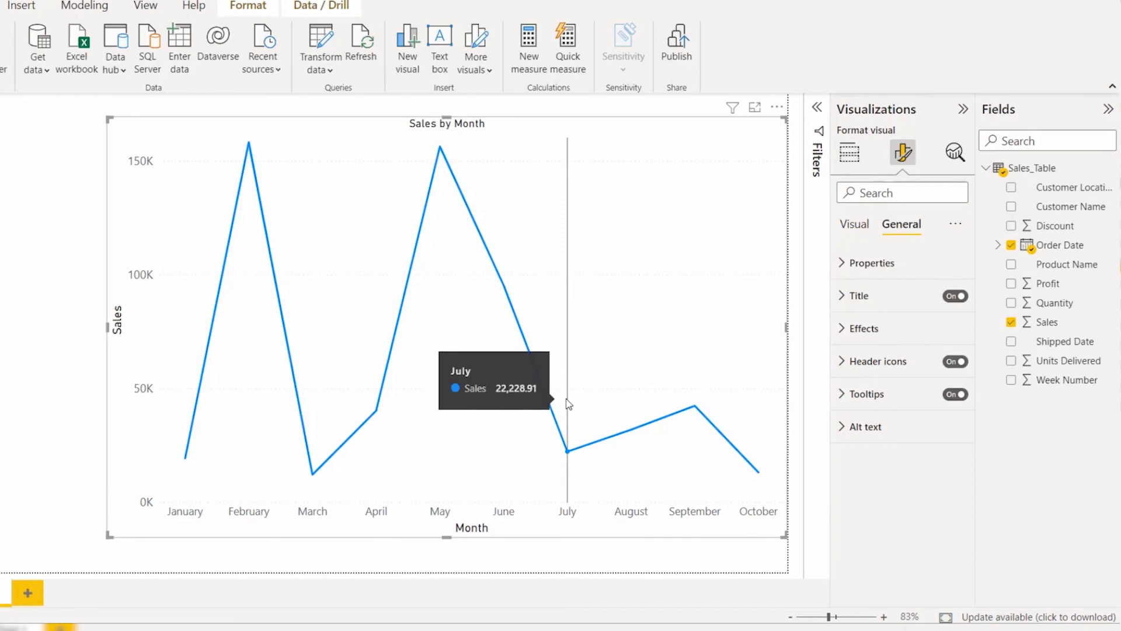
# Step: Set the tooltip's label color to pink and value color to light blue (#41a4ff), and preview the tooltip on July
pyautogui.moveTo(542, 399)
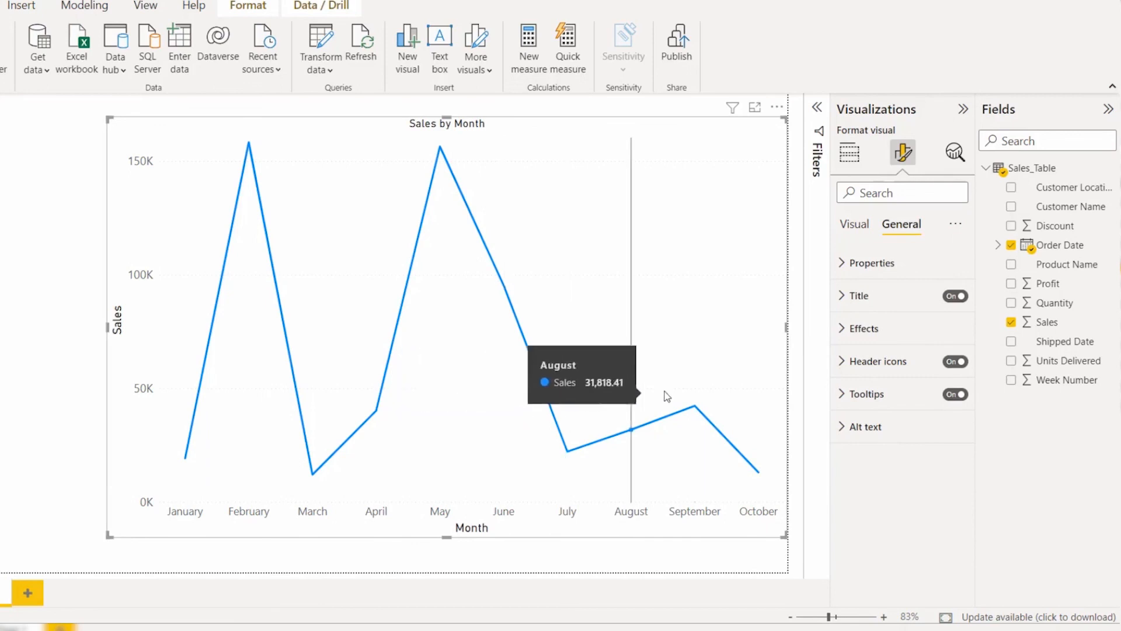
pyautogui.click(889, 407)
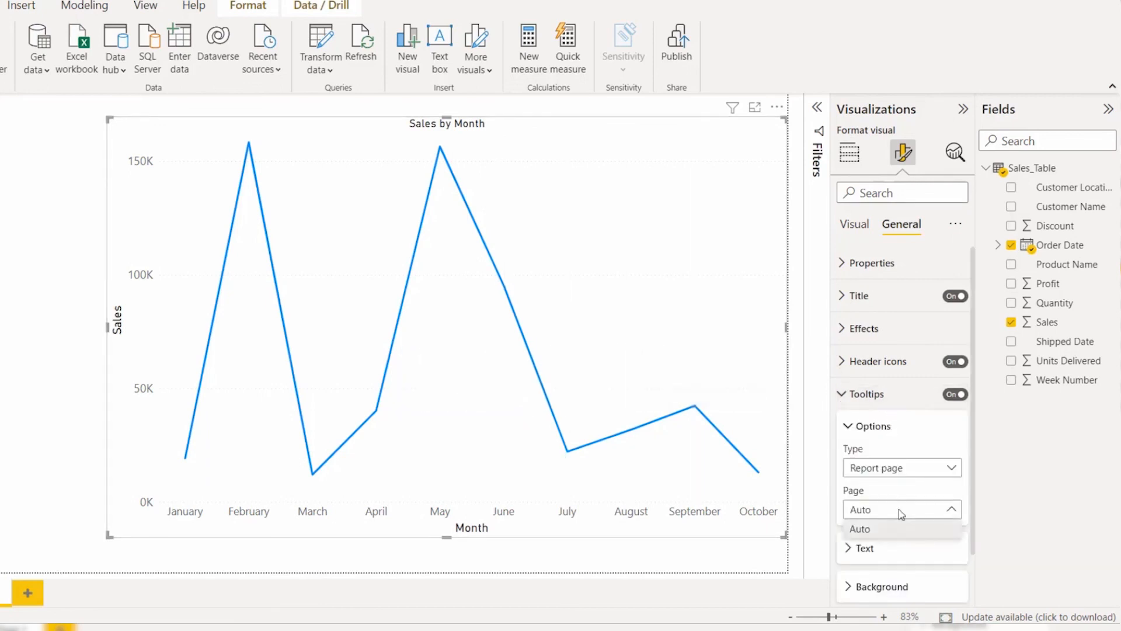
pyautogui.click(903, 548)
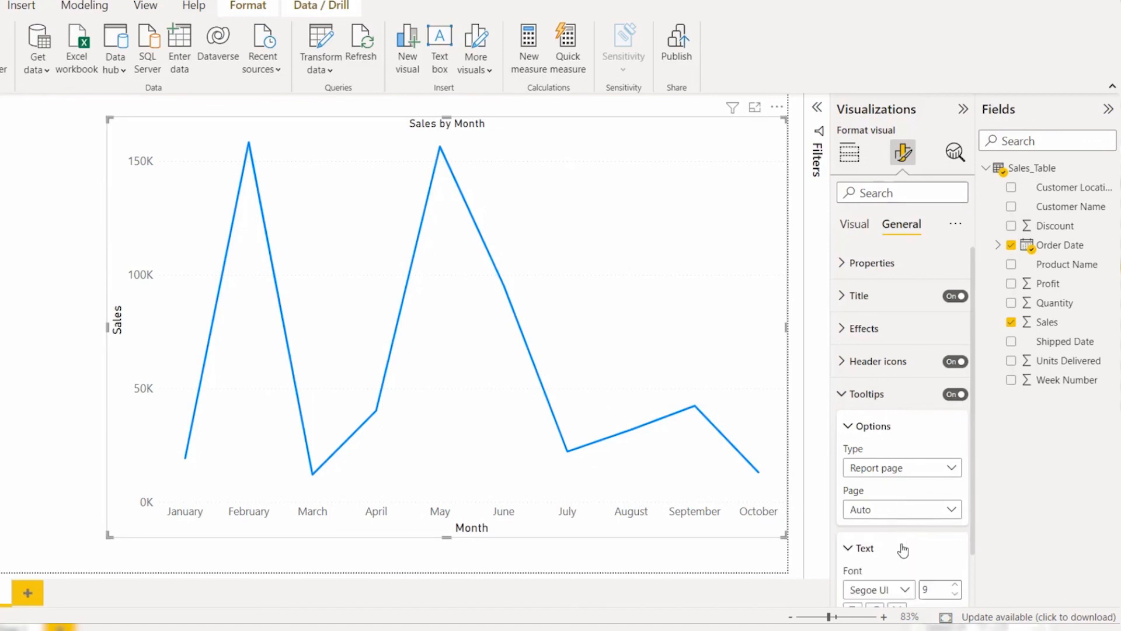
pyautogui.scroll(-3, 907, 512)
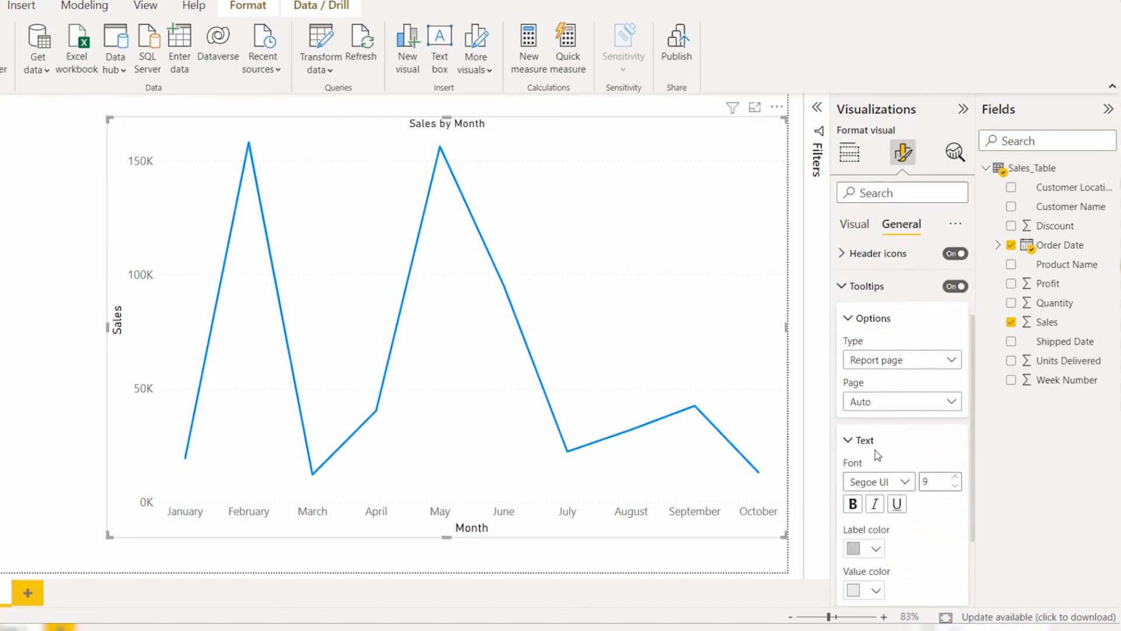
pyautogui.scroll(-2, 887, 453)
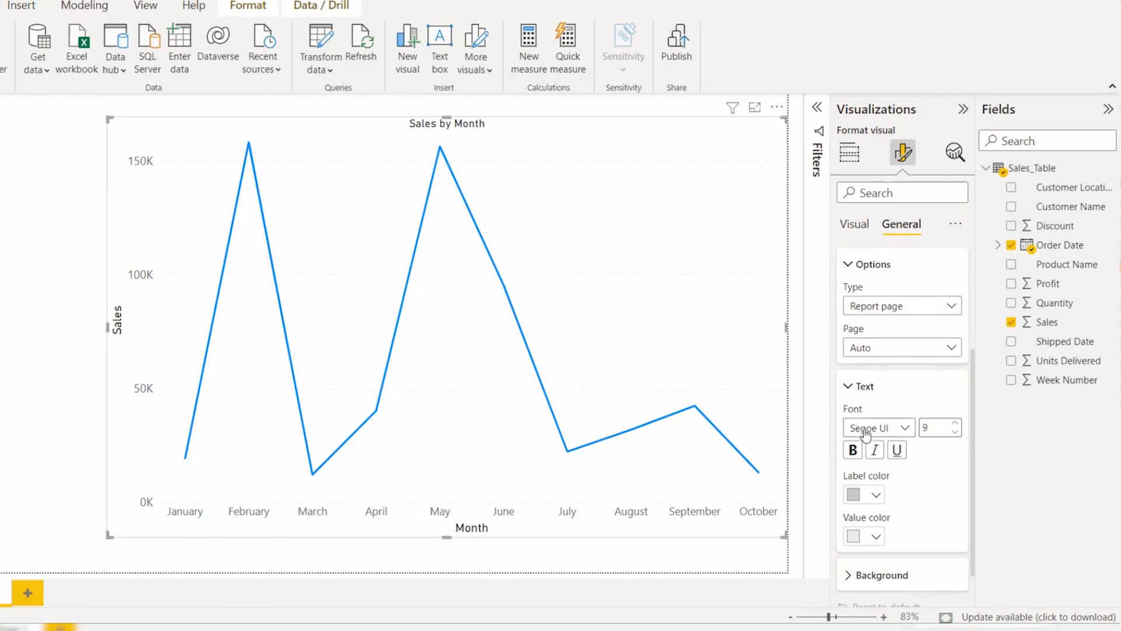
pyautogui.click(874, 496)
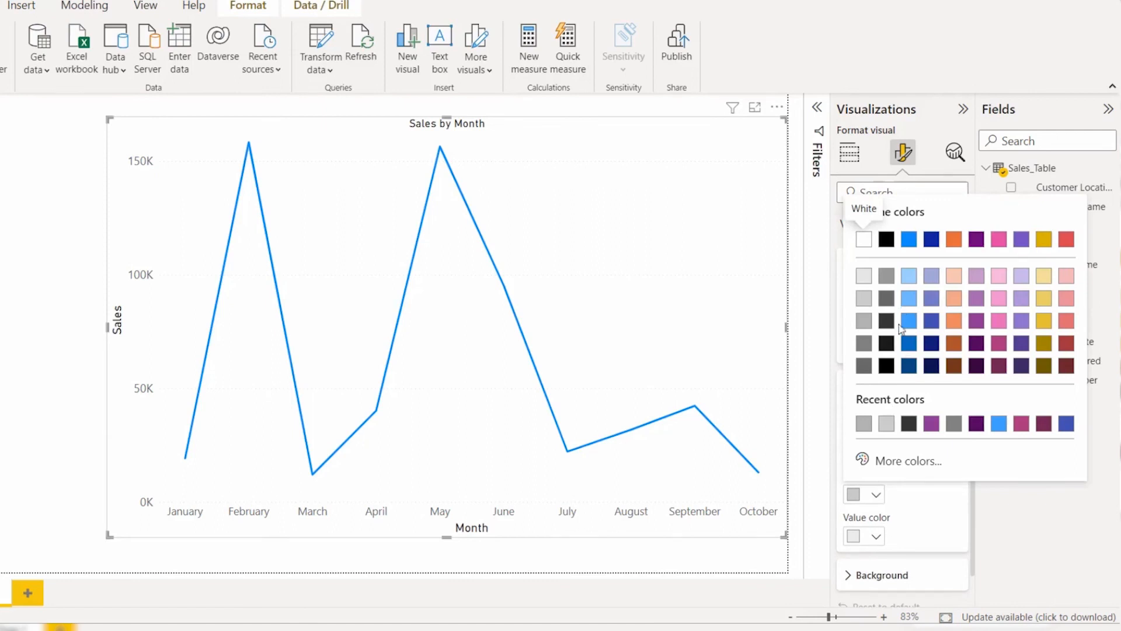
pyautogui.click(998, 321)
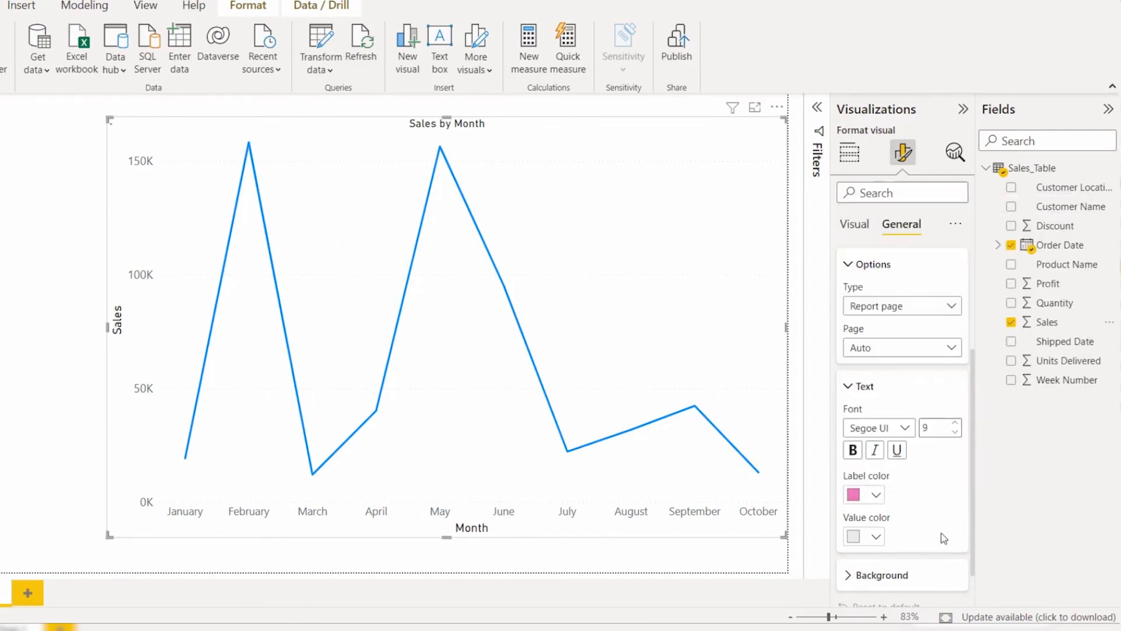
pyautogui.click(854, 535)
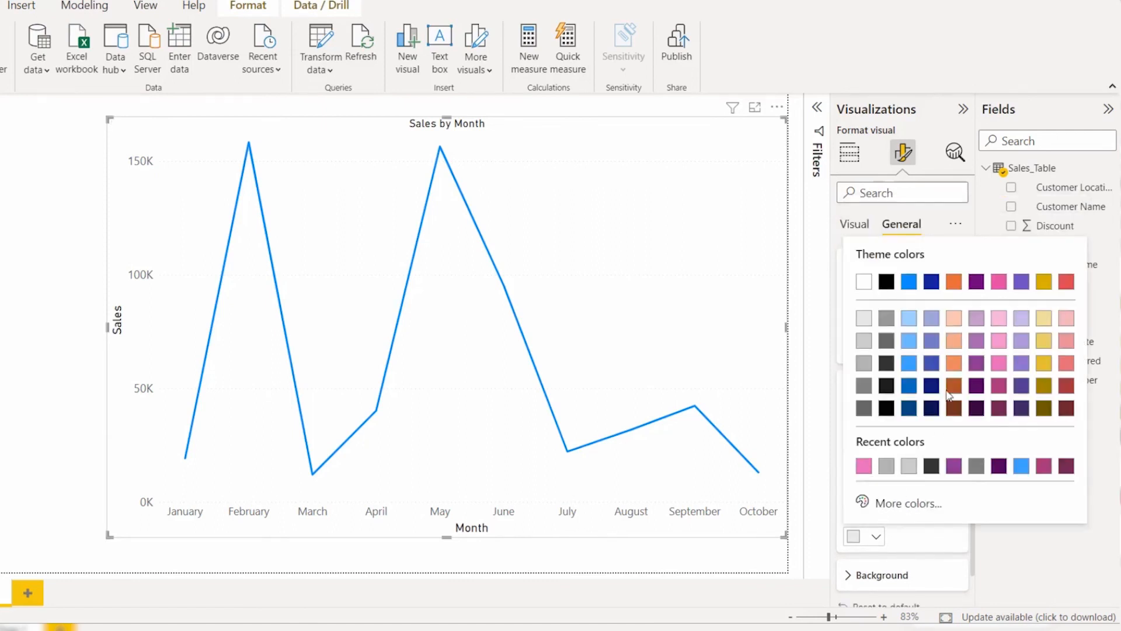
pyautogui.click(908, 363)
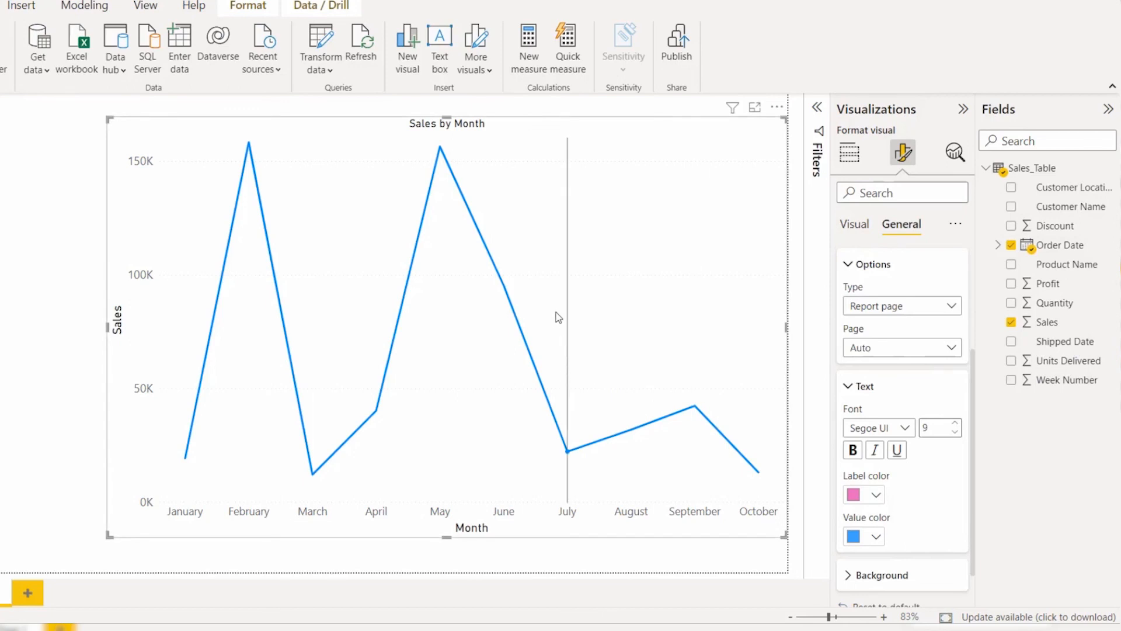
pyautogui.moveTo(569, 316)
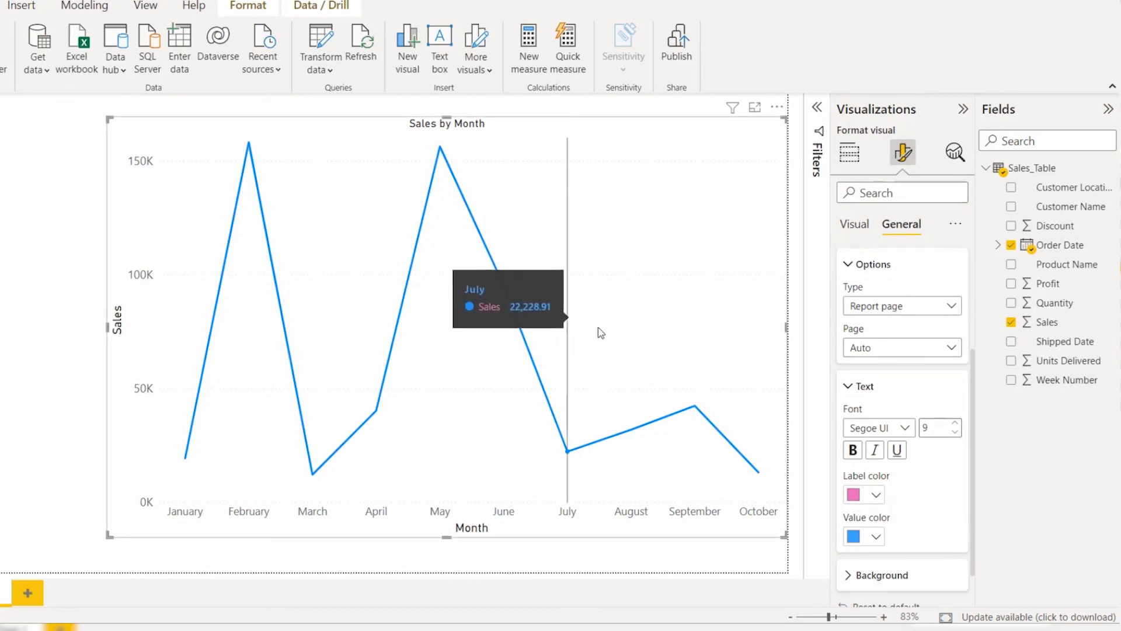
# Step: Set the tooltip's background color to a lighter dark gray and preview it on September
pyautogui.click(915, 575)
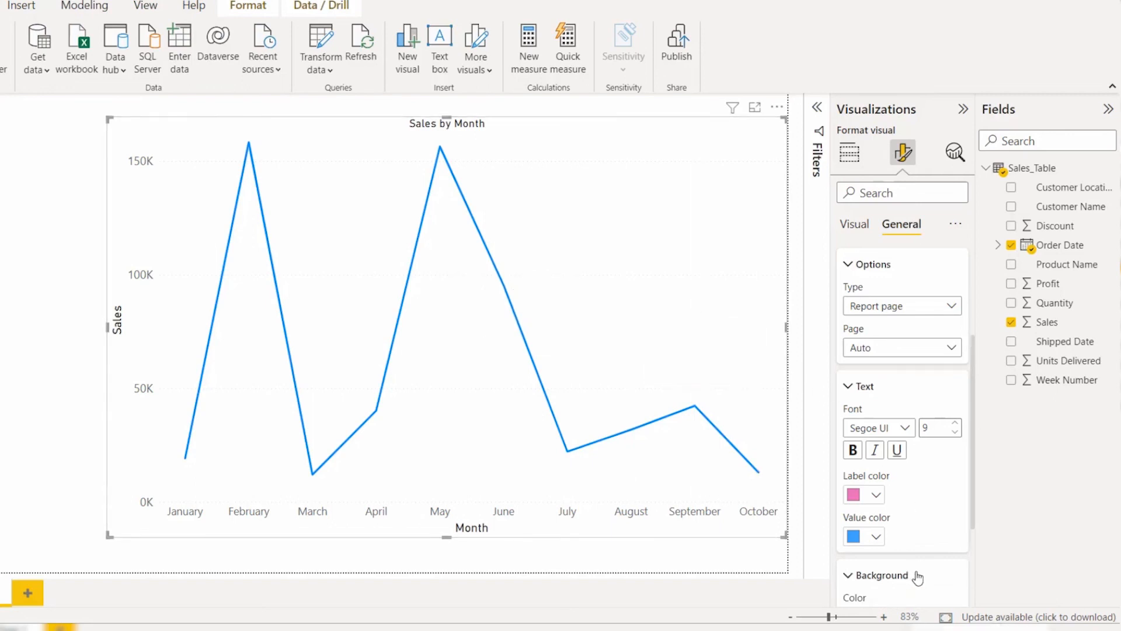
pyautogui.scroll(-2, 911, 561)
pyautogui.click(875, 508)
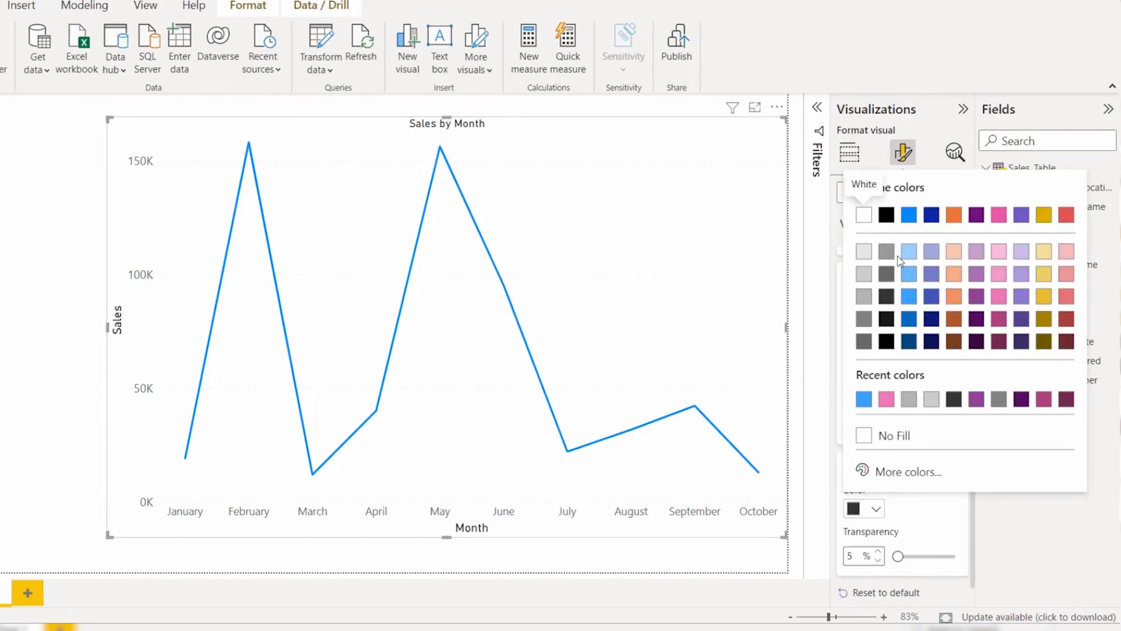
pyautogui.click(886, 274)
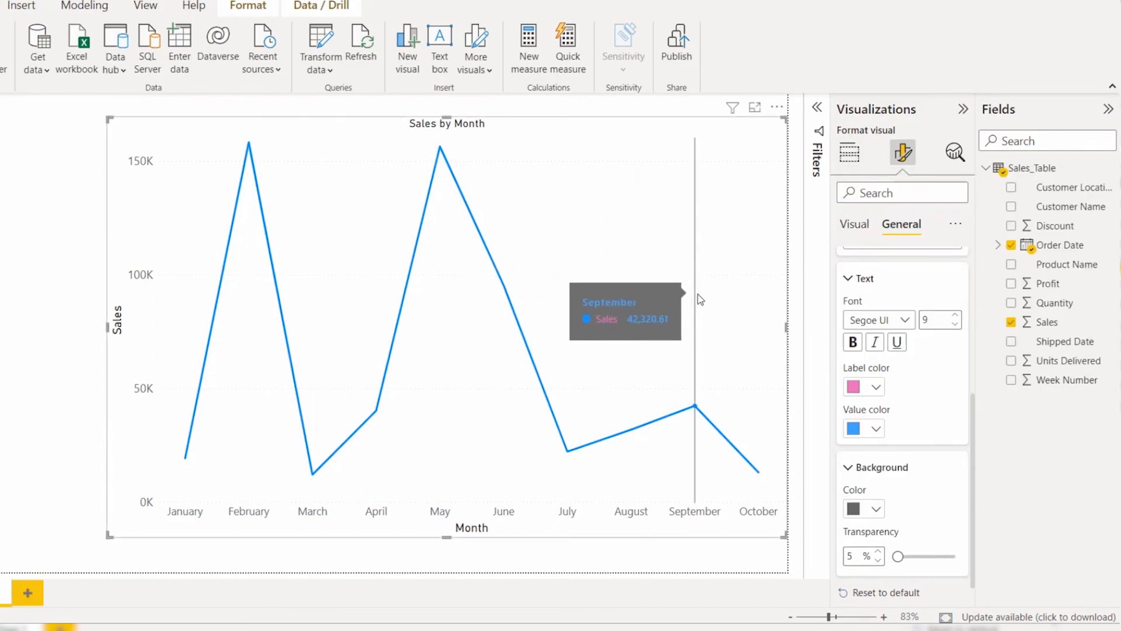
# Step: Reset the tooltip formatting to default and check the tooltip on September
pyautogui.scroll(-1, 929, 496)
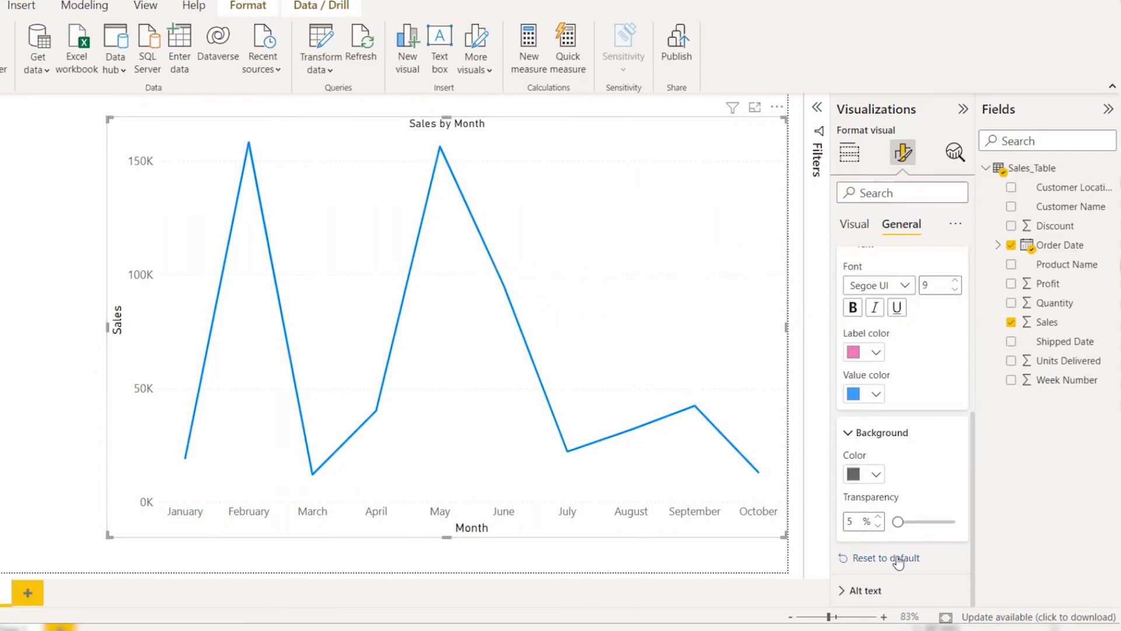
pyautogui.click(872, 581)
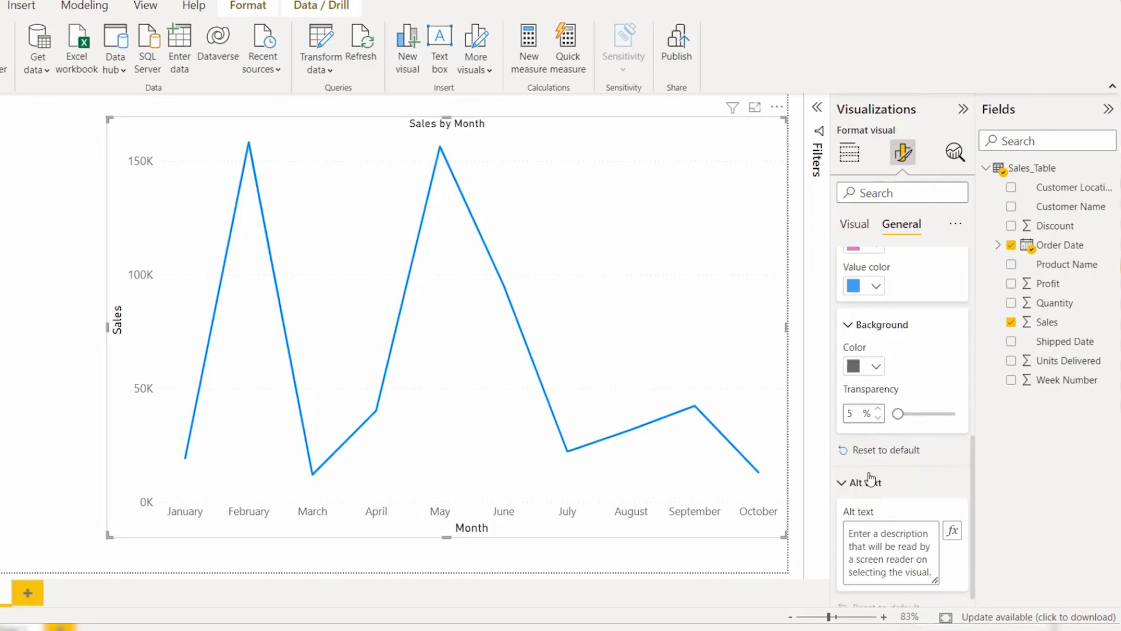
pyautogui.click(867, 478)
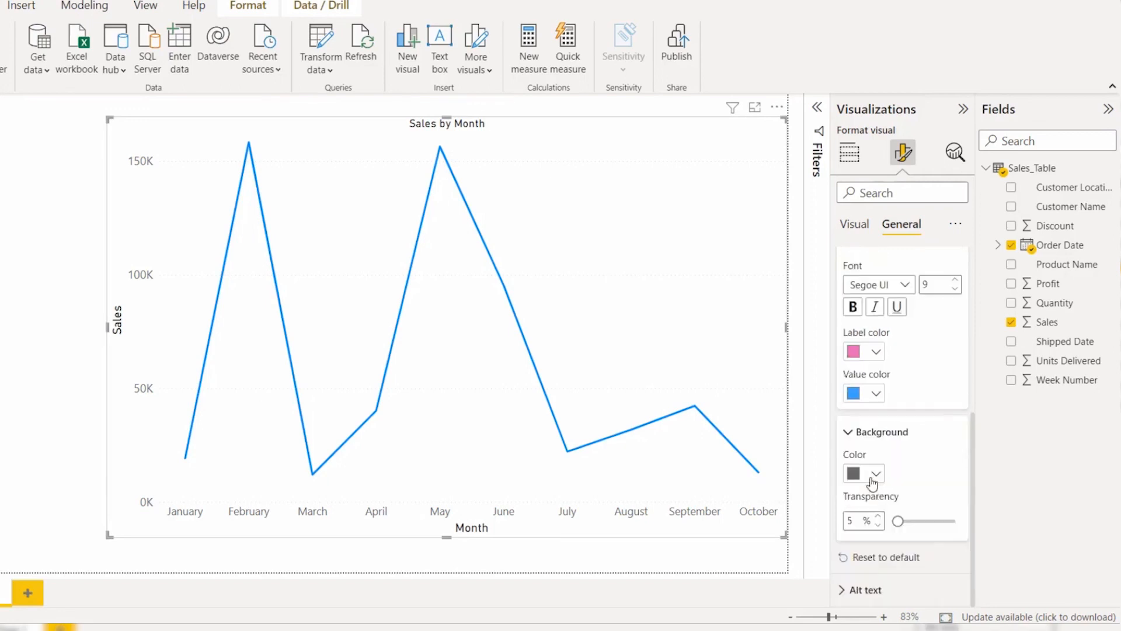
pyautogui.click(902, 565)
pyautogui.moveTo(698, 300)
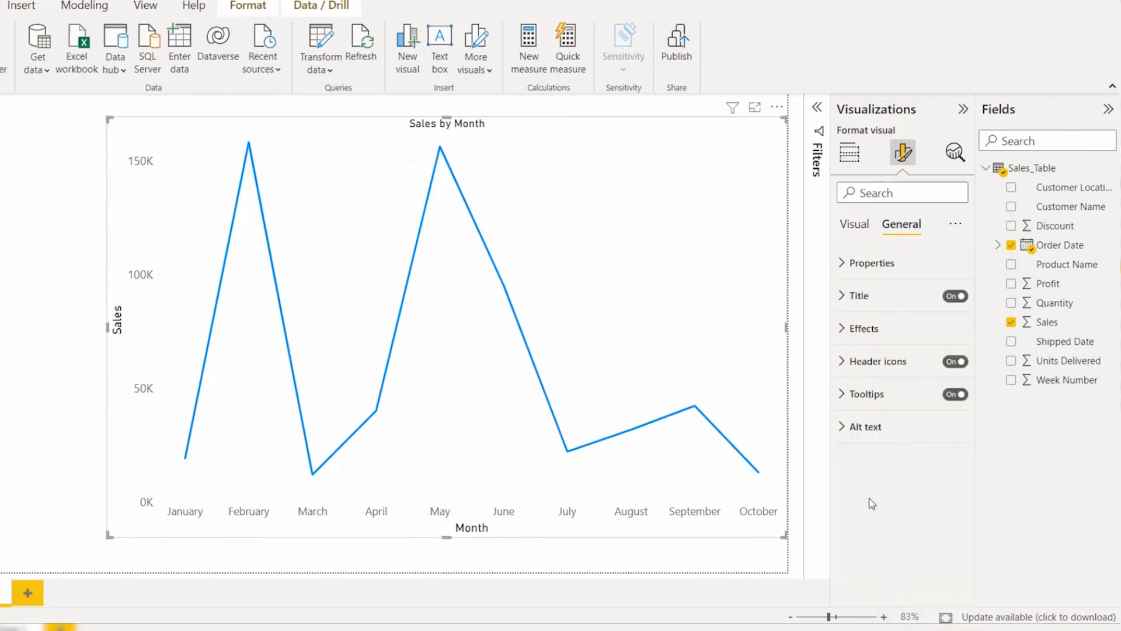
# Step: Examine the alt text setting and the visual formatting categories, and return to the general formatting settings
pyautogui.click(868, 428)
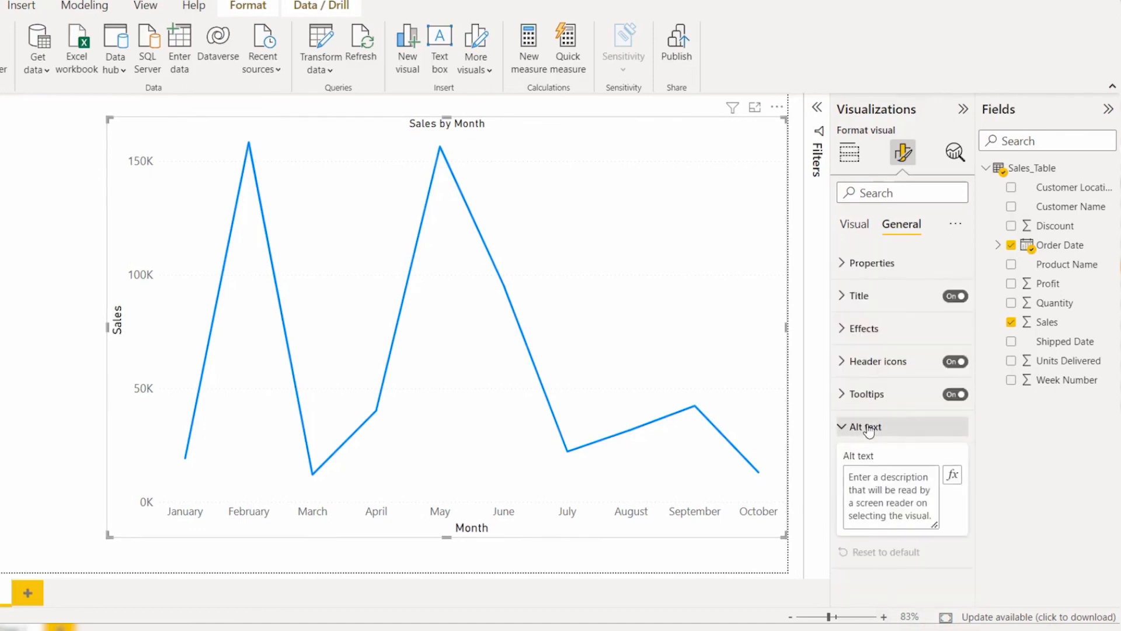
pyautogui.click(869, 428)
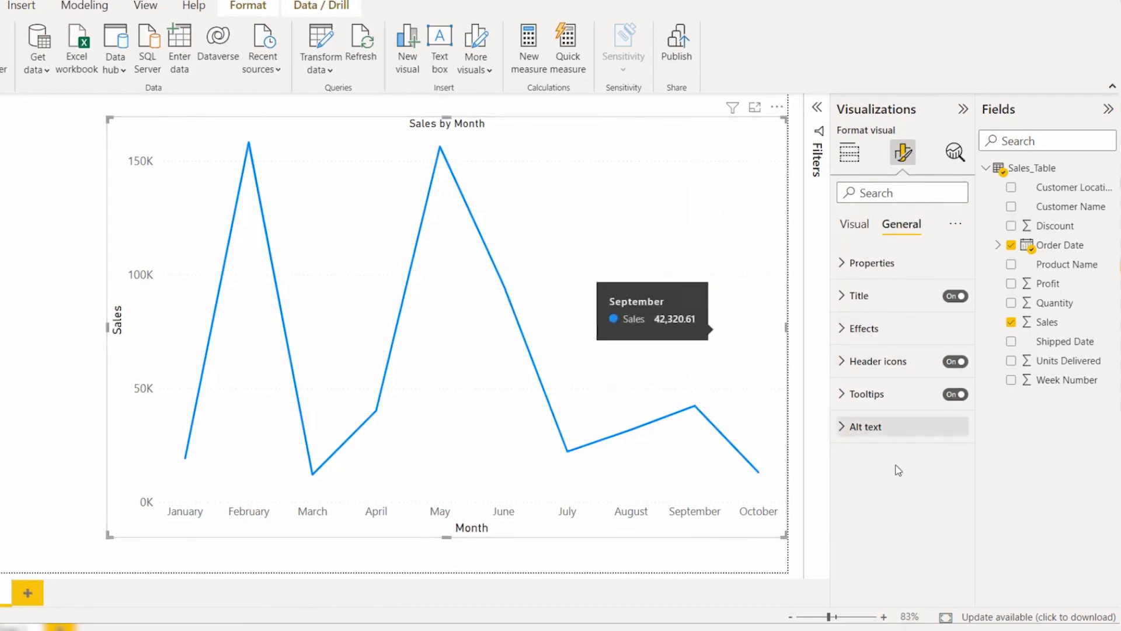
pyautogui.click(854, 224)
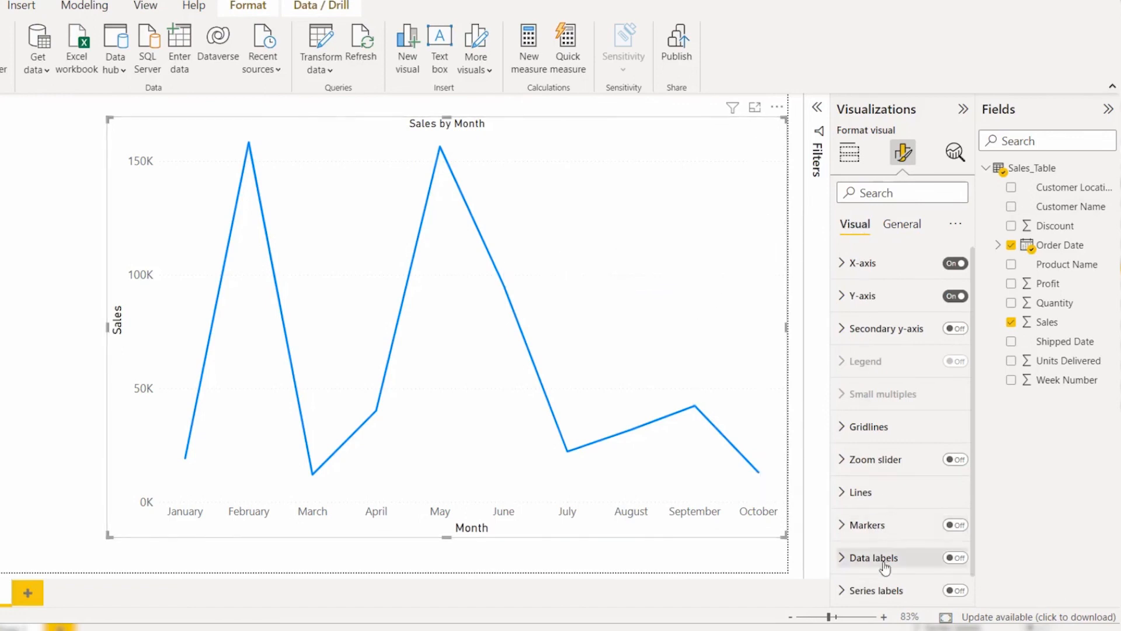
pyautogui.scroll(-1, 886, 560)
pyautogui.scroll(1, 882, 468)
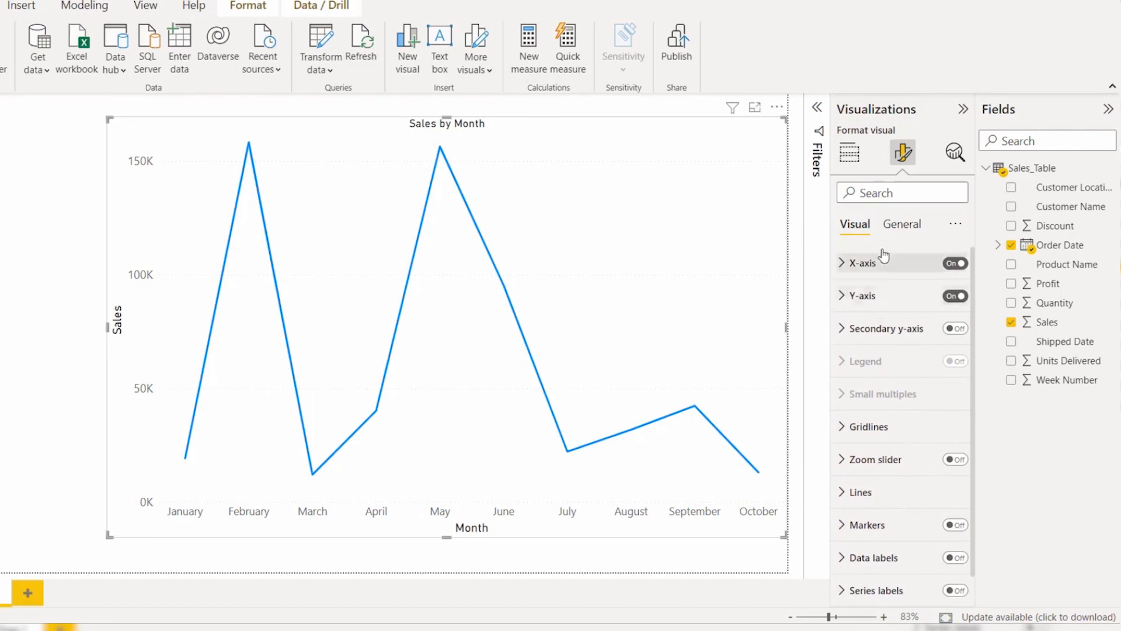
pyautogui.click(893, 232)
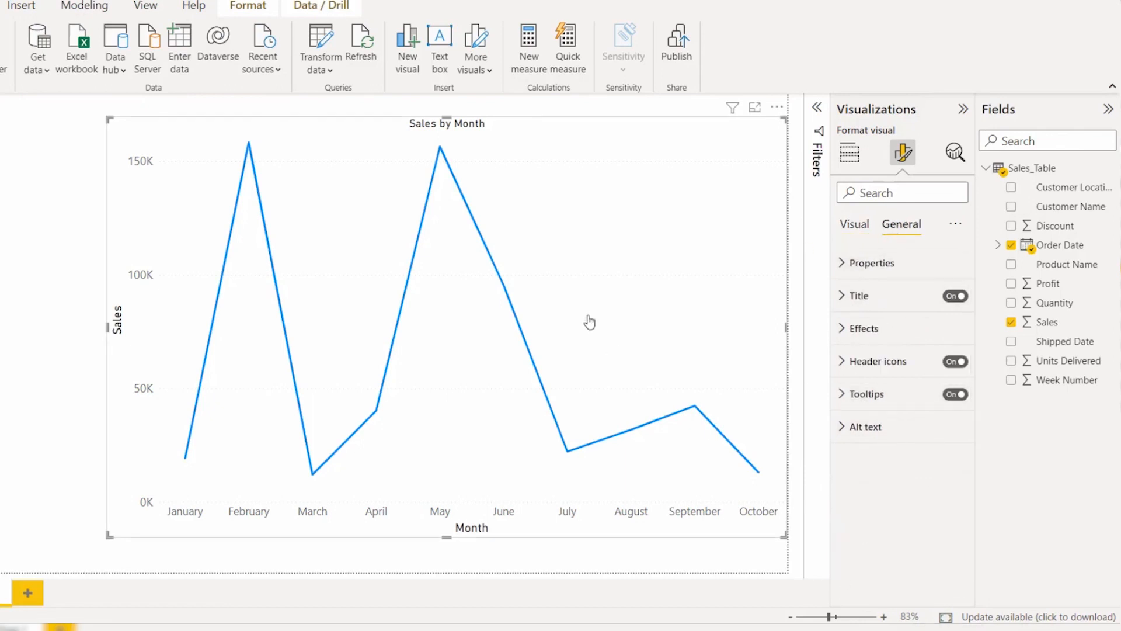